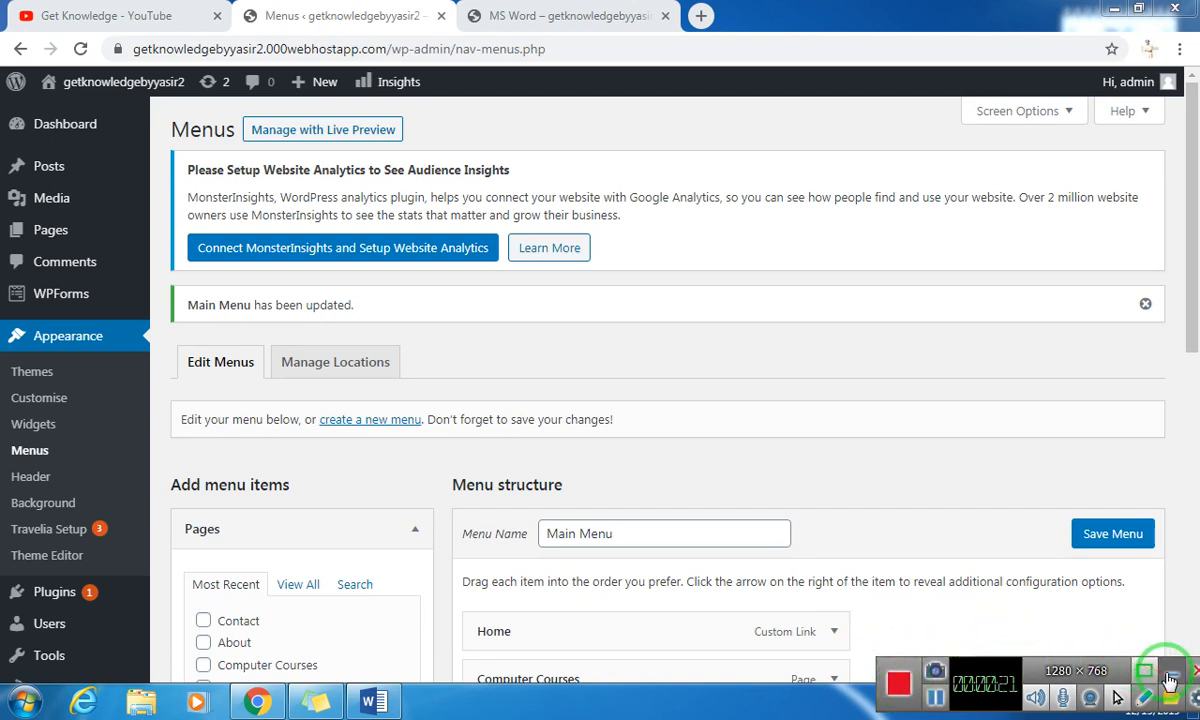
Examine the Computer Courses and Pakistan submenus on the website's MS Word category page.
click(1170, 680)
click(618, 20)
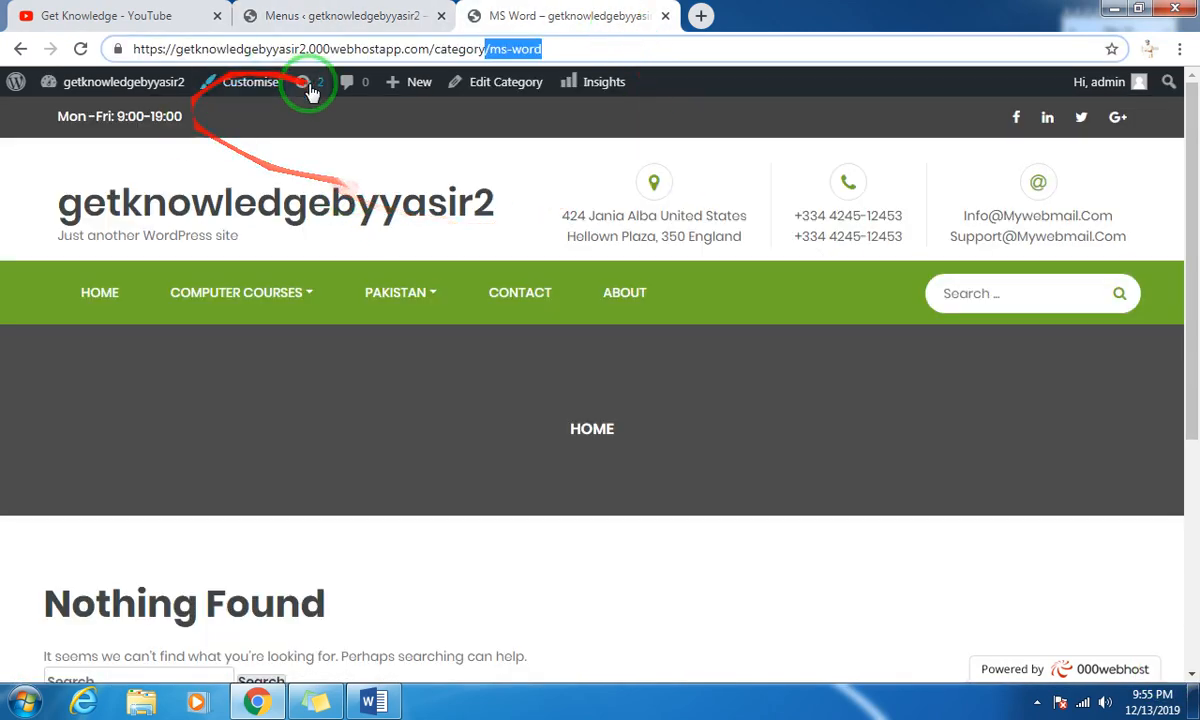
scroll(332, 276, down, 2)
scroll(340, 280, up, 2)
mouse_move(552, 348)
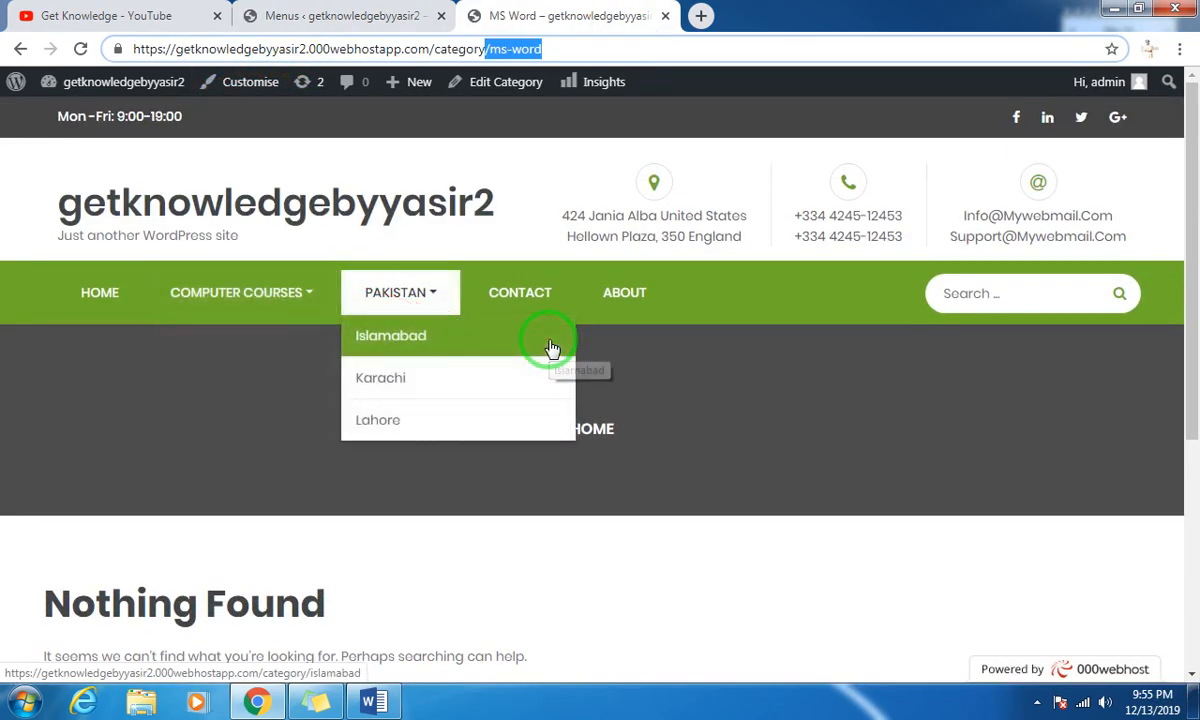
mouse_move(300, 302)
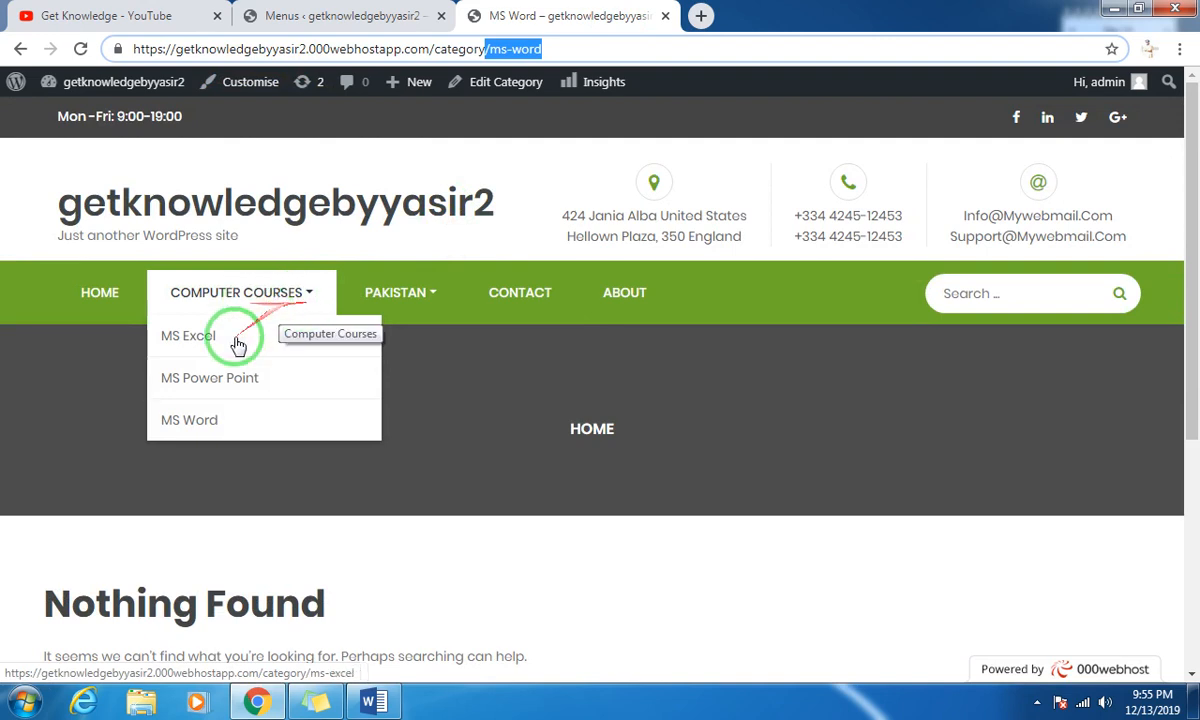
mouse_move(415, 305)
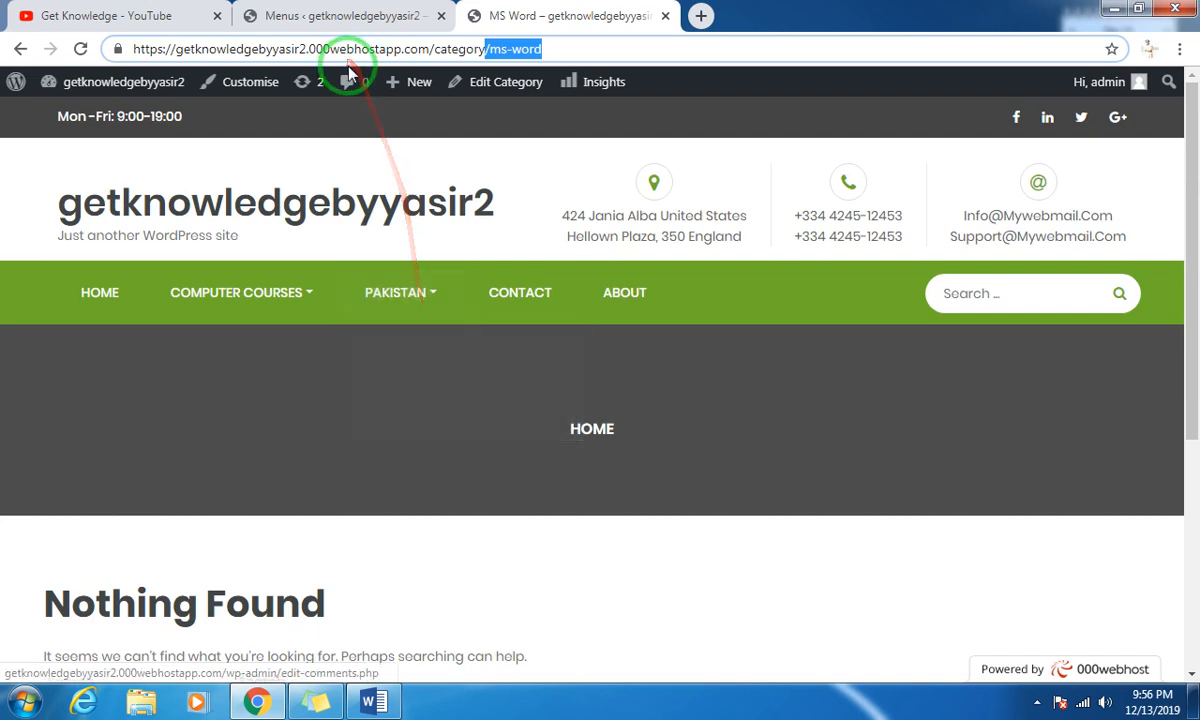
Look over the uploaded WordPress class videos on the Get Knowledge YouTube channel.
click(178, 18)
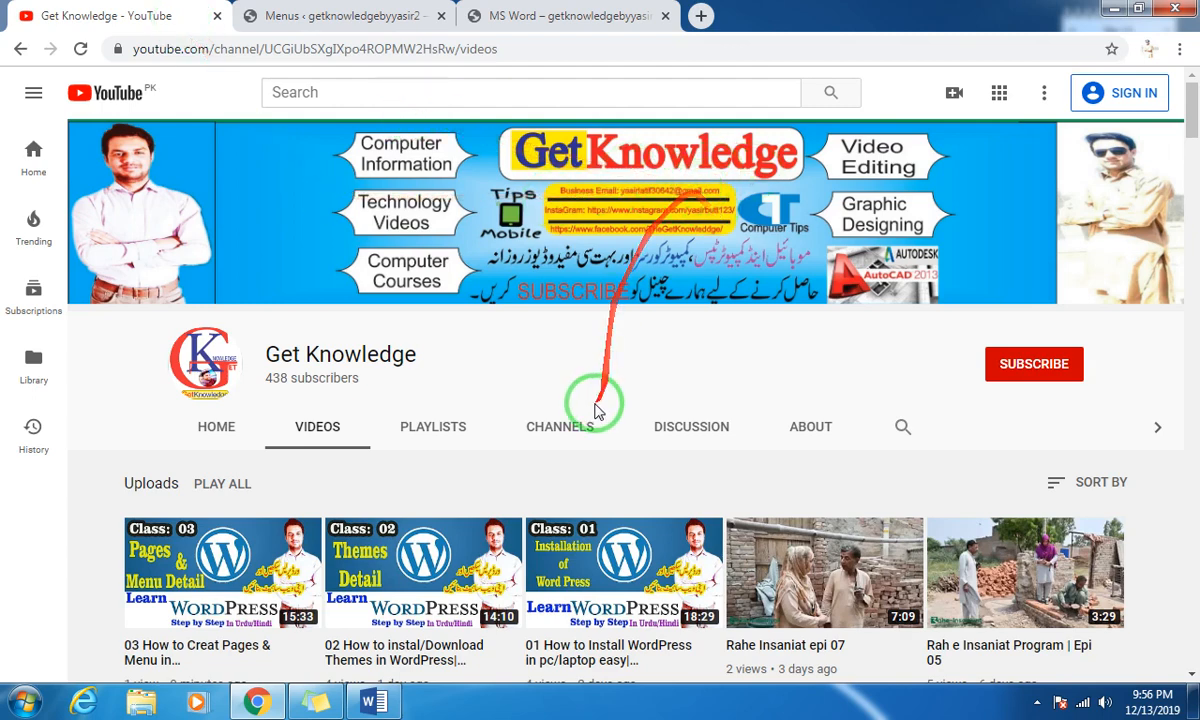
scroll(442, 420, down, 3)
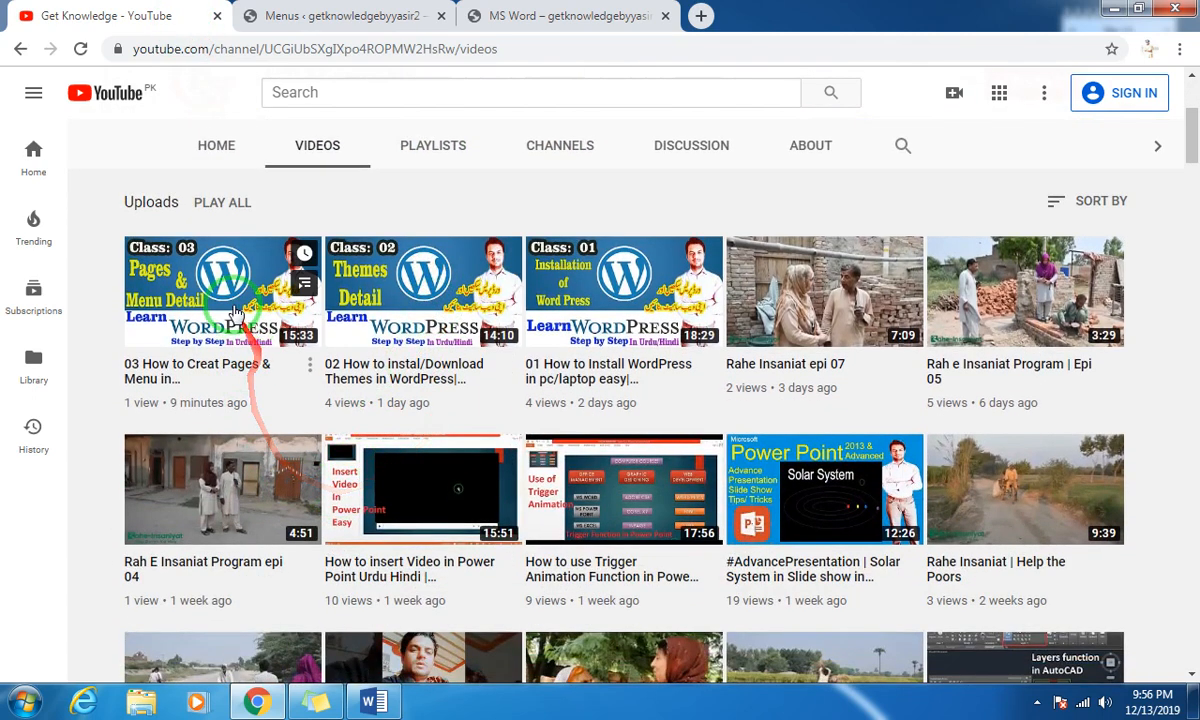
scroll(1039, 415, up, 3)
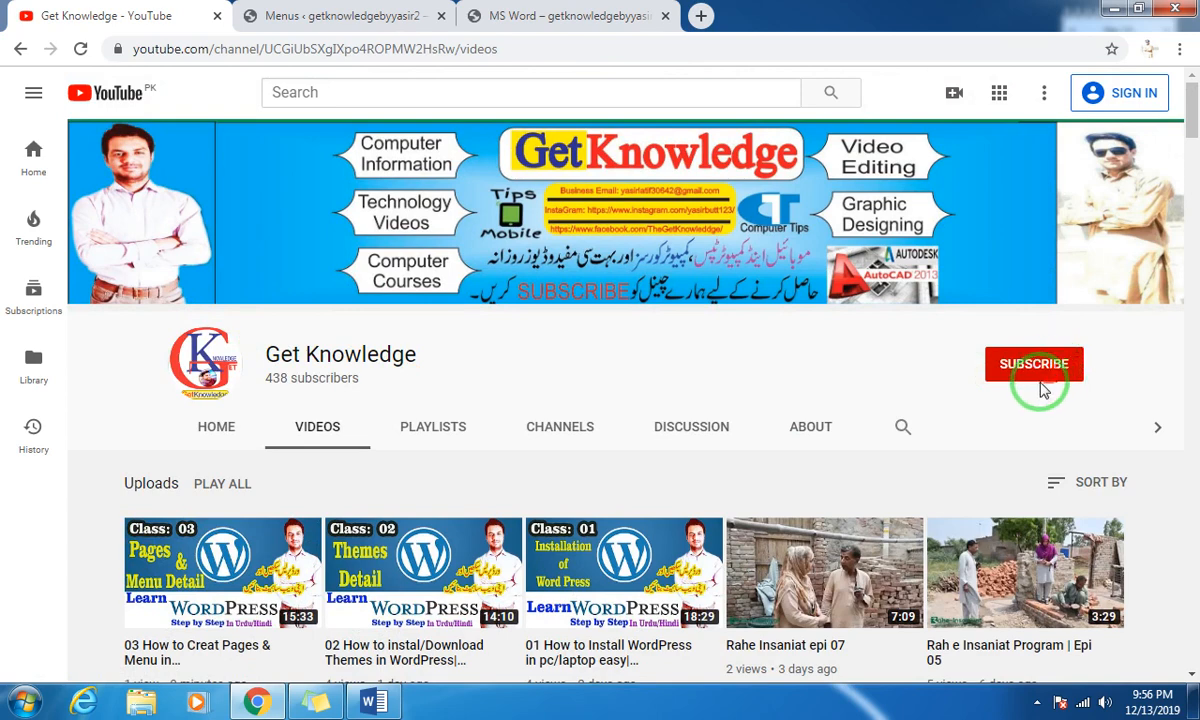
Return to the website's MS Word category page and check the city entries under Pakistan in the navigation.
click(615, 15)
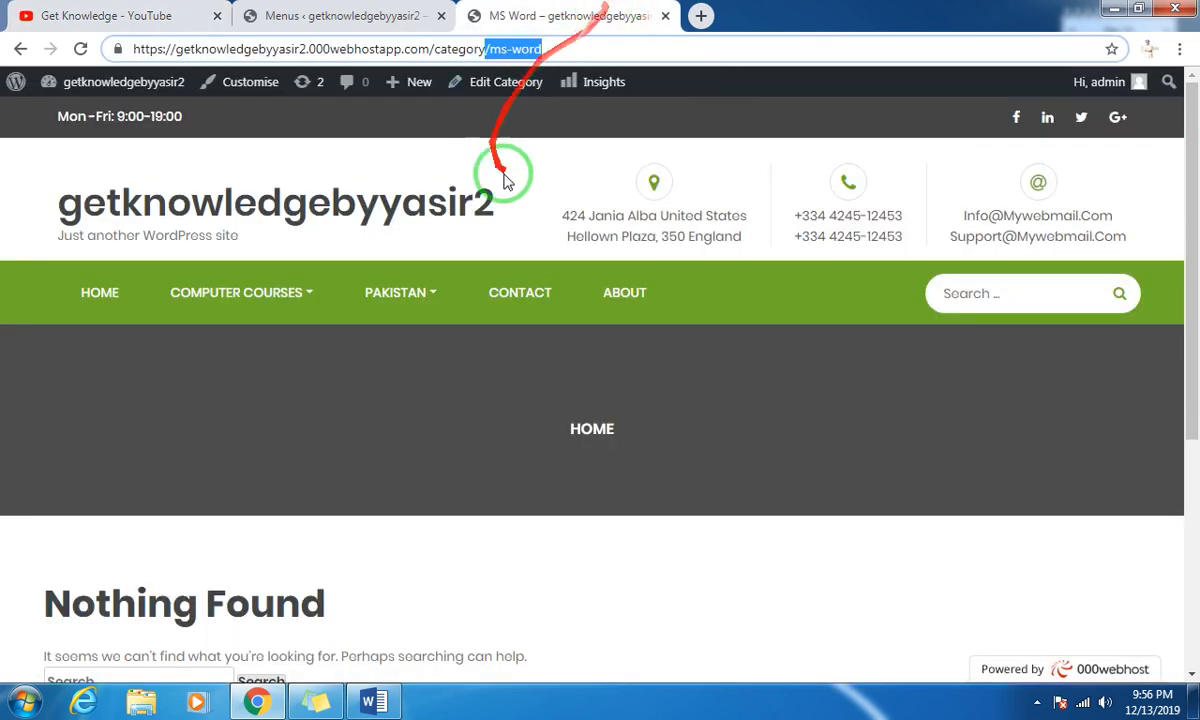
click(333, 13)
click(549, 15)
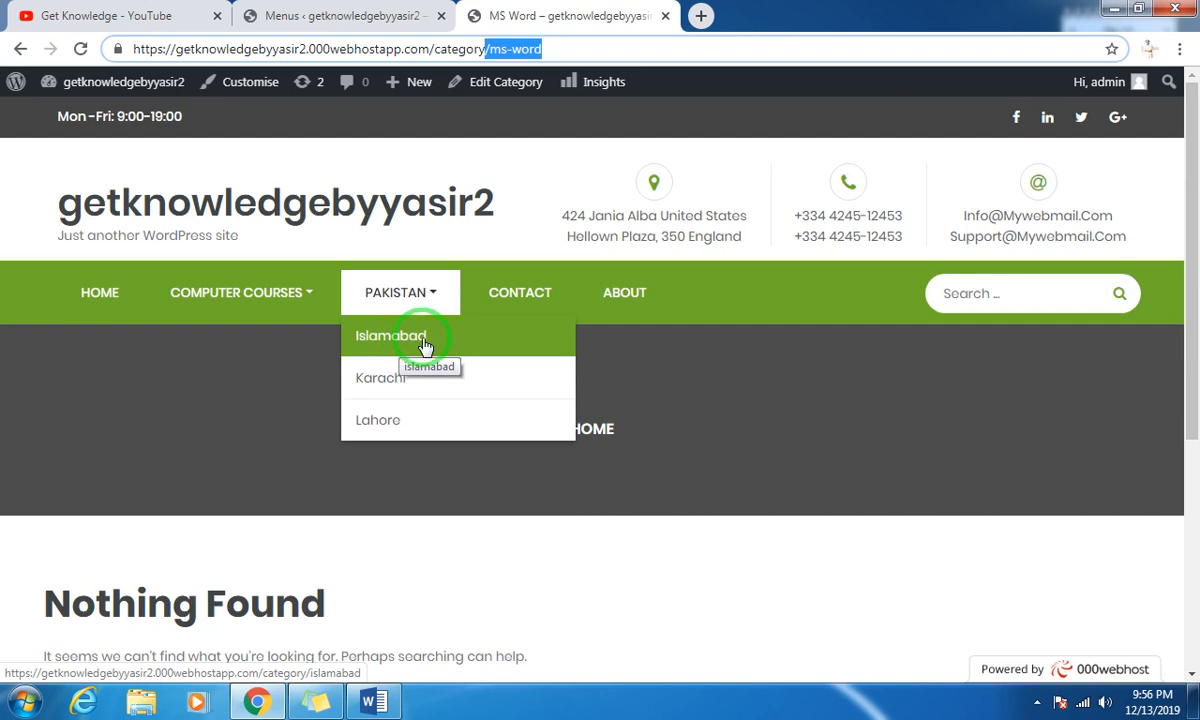
click(257, 701)
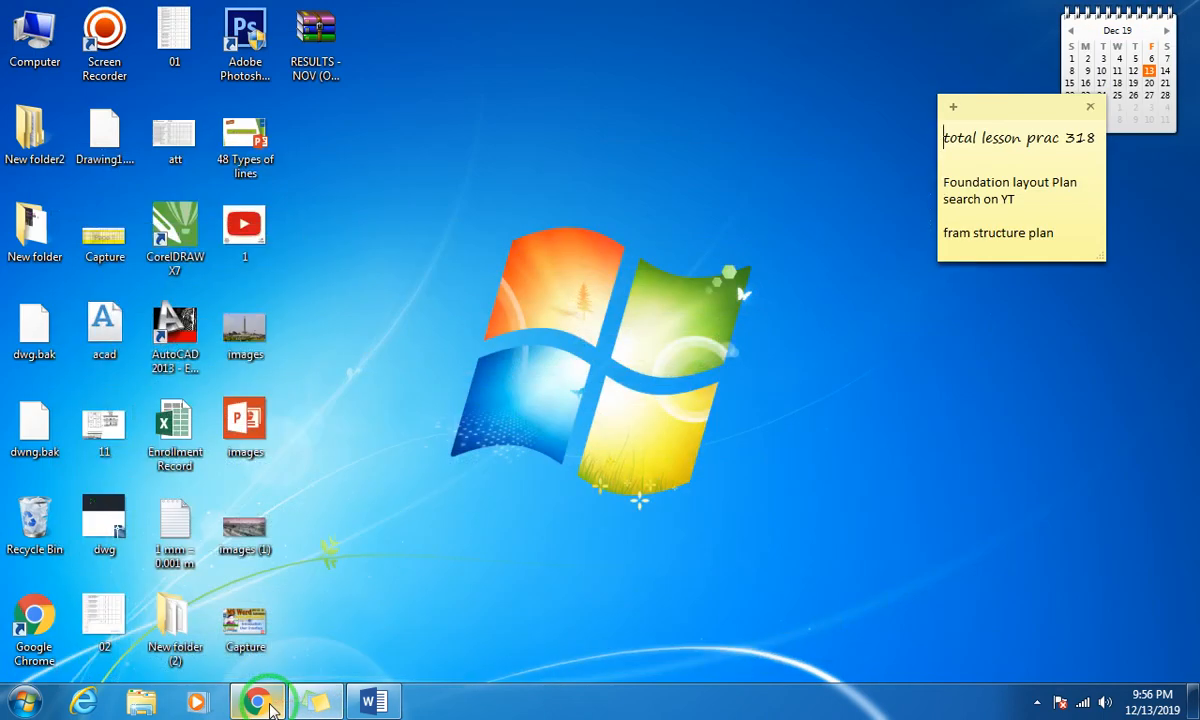
click(266, 705)
mouse_move(450, 272)
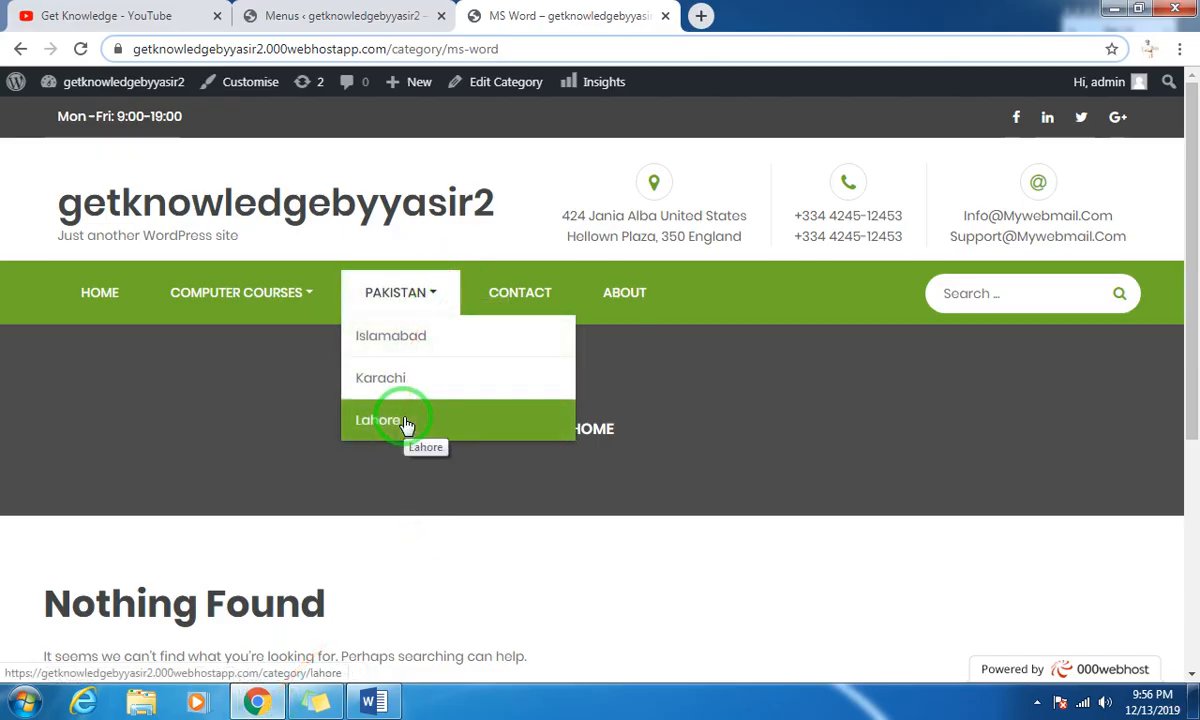
click(262, 700)
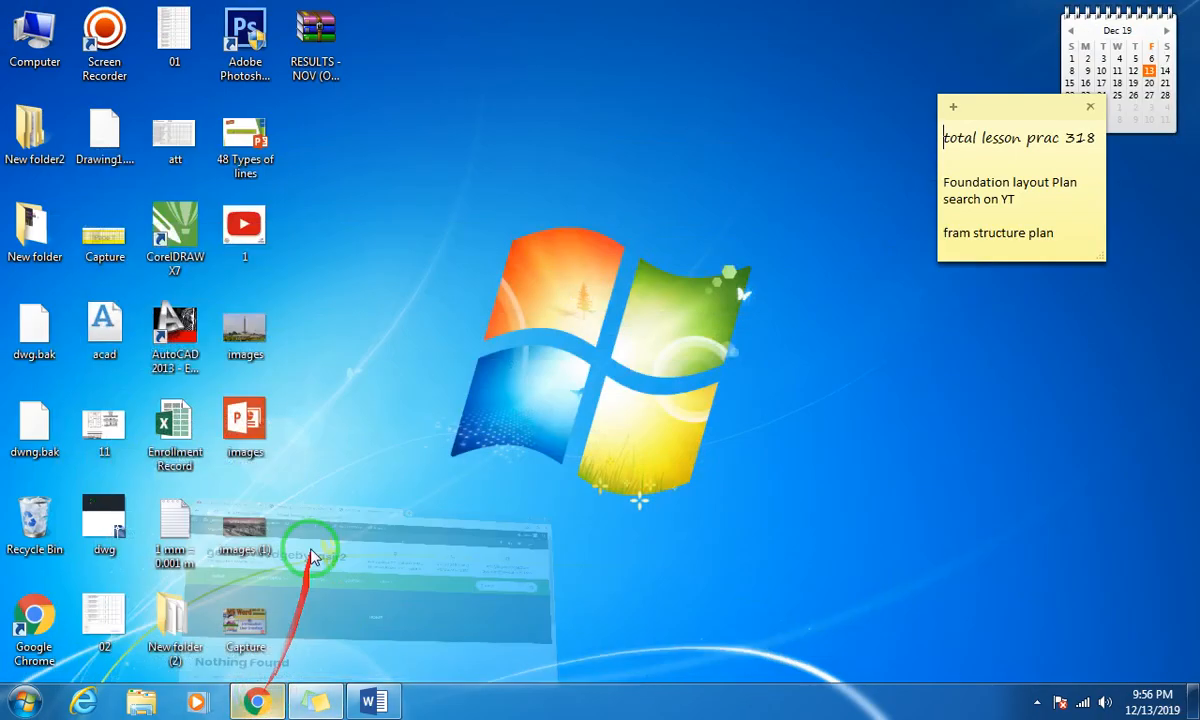
double_click(262, 343)
click(1190, 12)
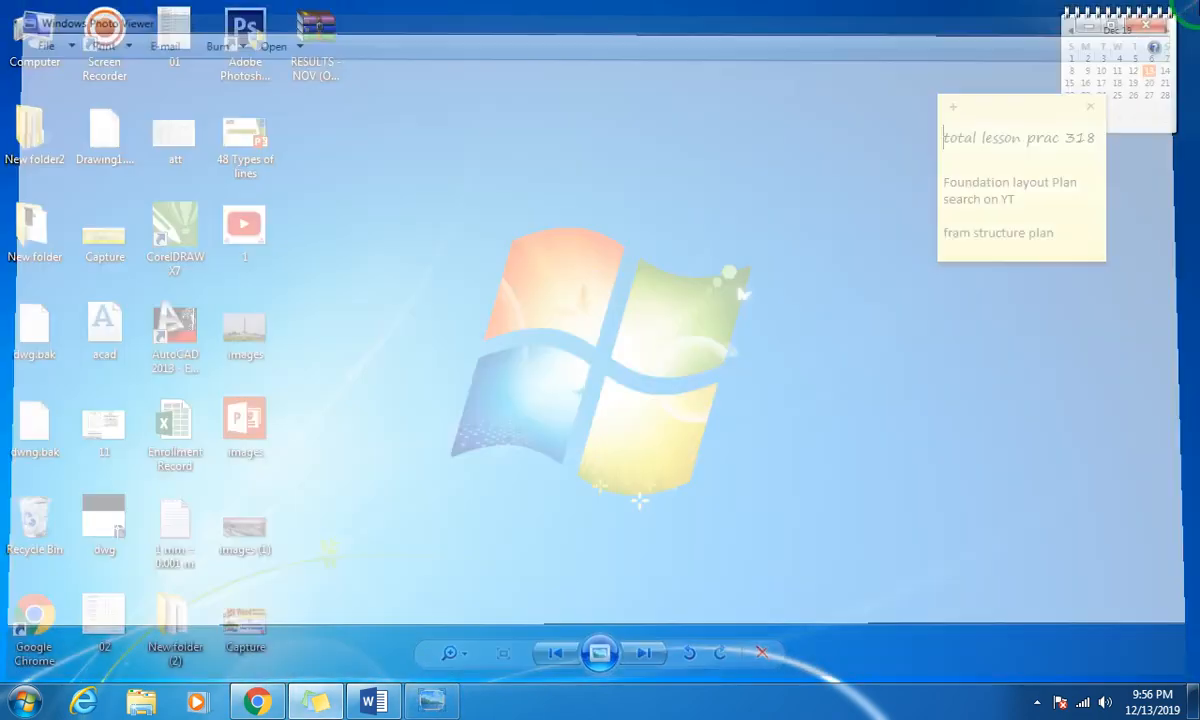
click(257, 701)
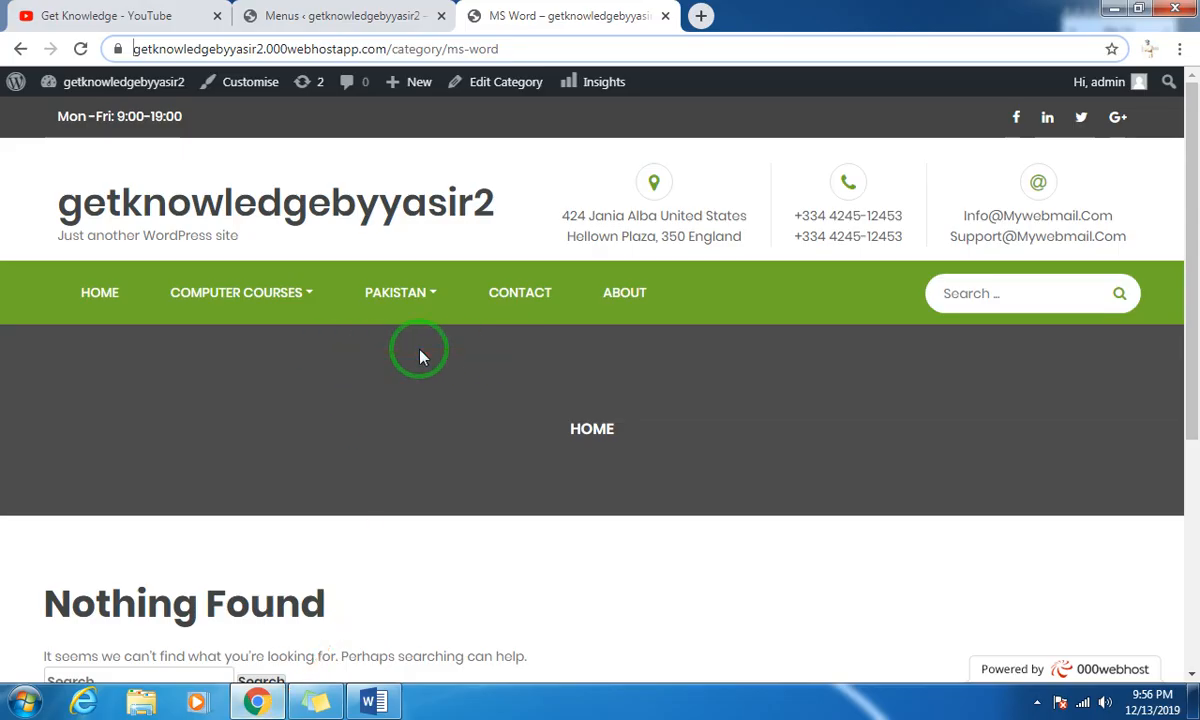
Open the list of all posts in the WordPress admin and dismiss the Cyber Monday Sale banner.
click(400, 16)
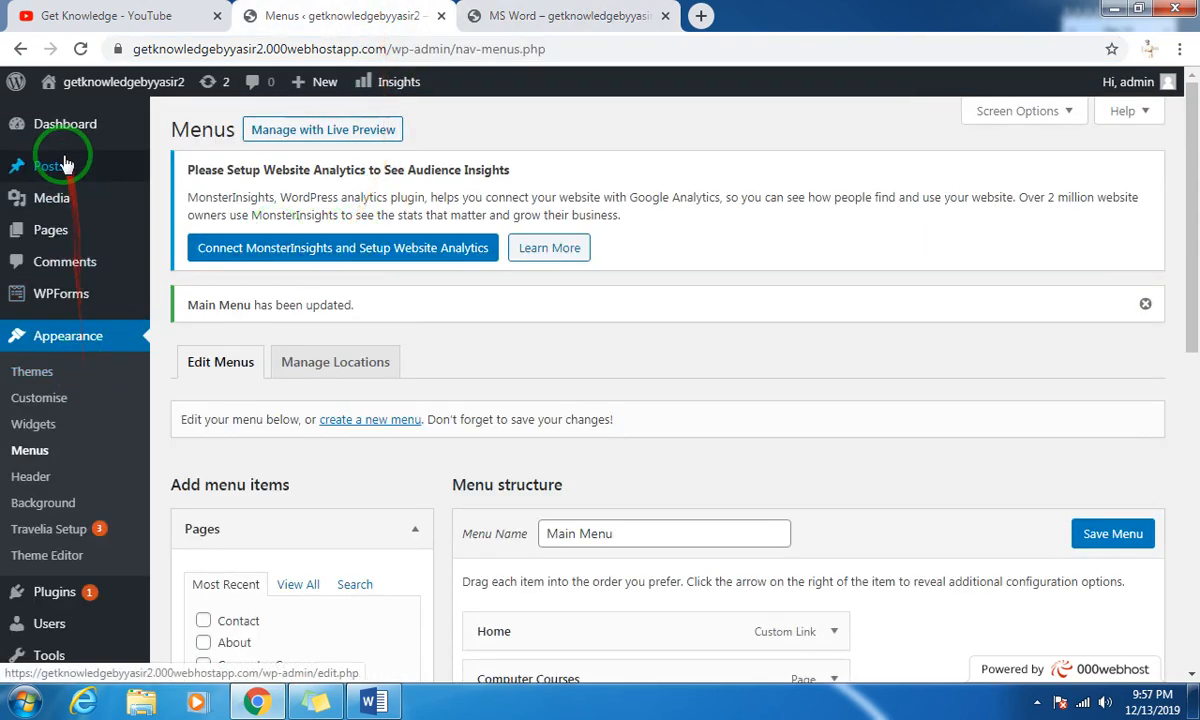
mouse_move(65, 163)
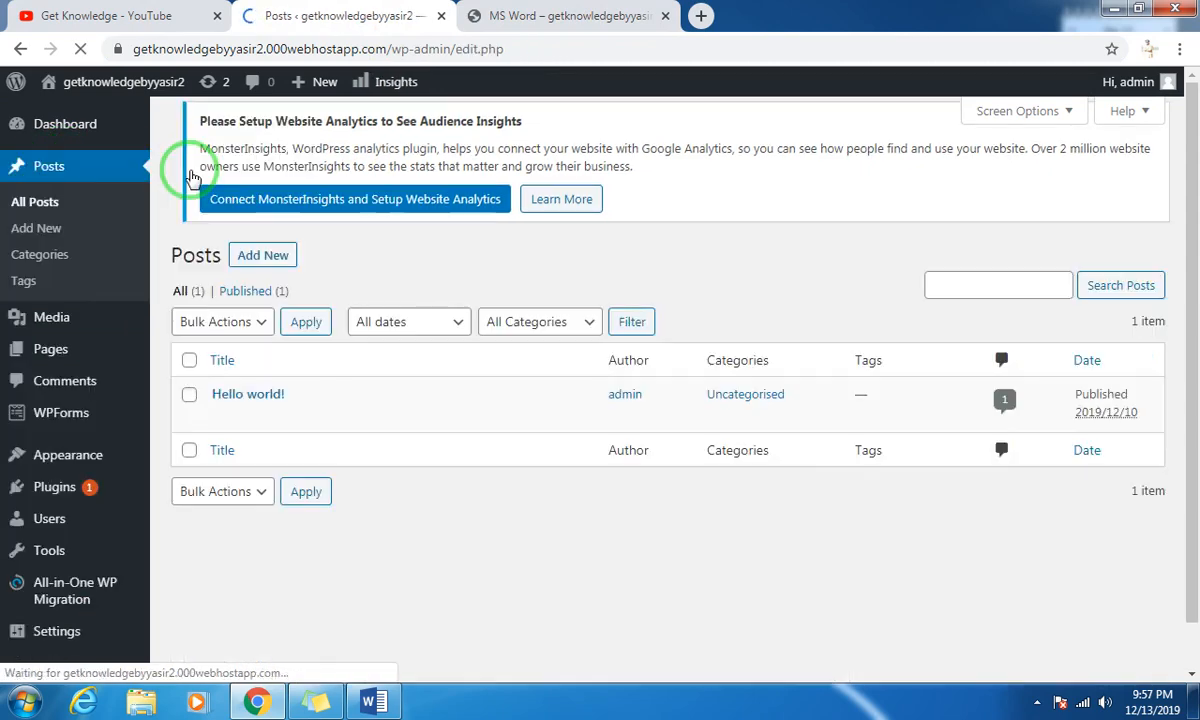
mouse_move(193, 176)
mouse_down()
mouse_move(254, 447)
mouse_move(624, 396)
mouse_move(348, 340)
mouse_move(520, 487)
mouse_up()
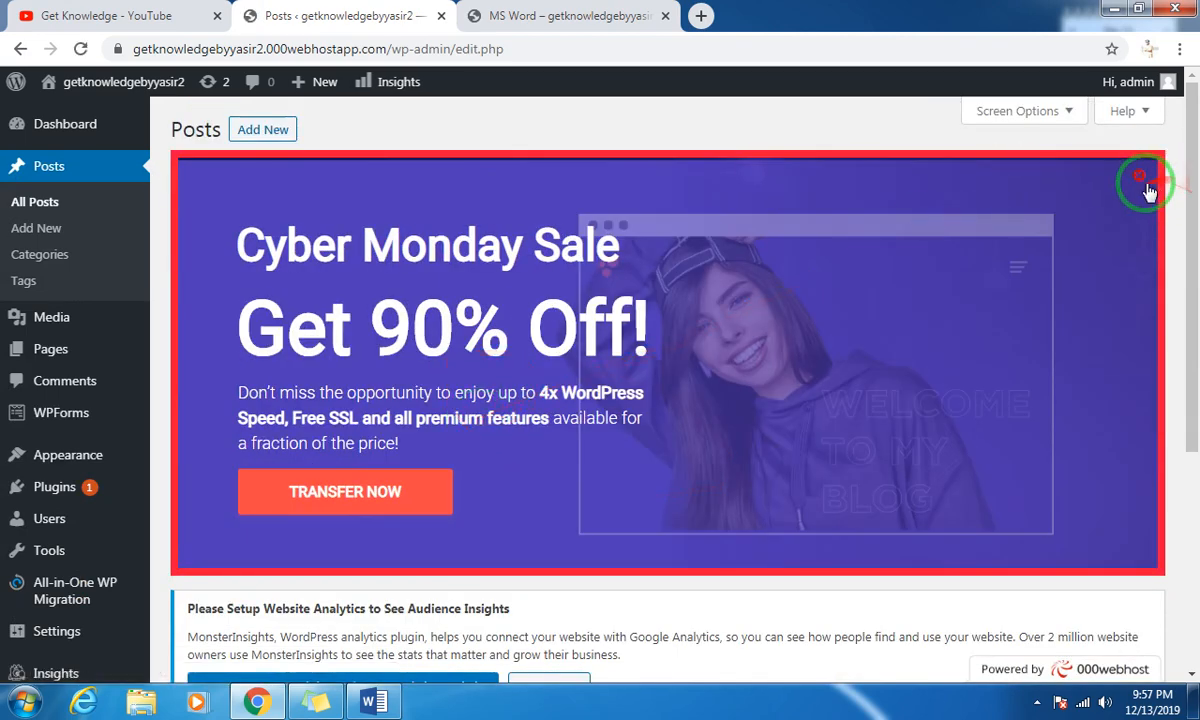
click(1143, 181)
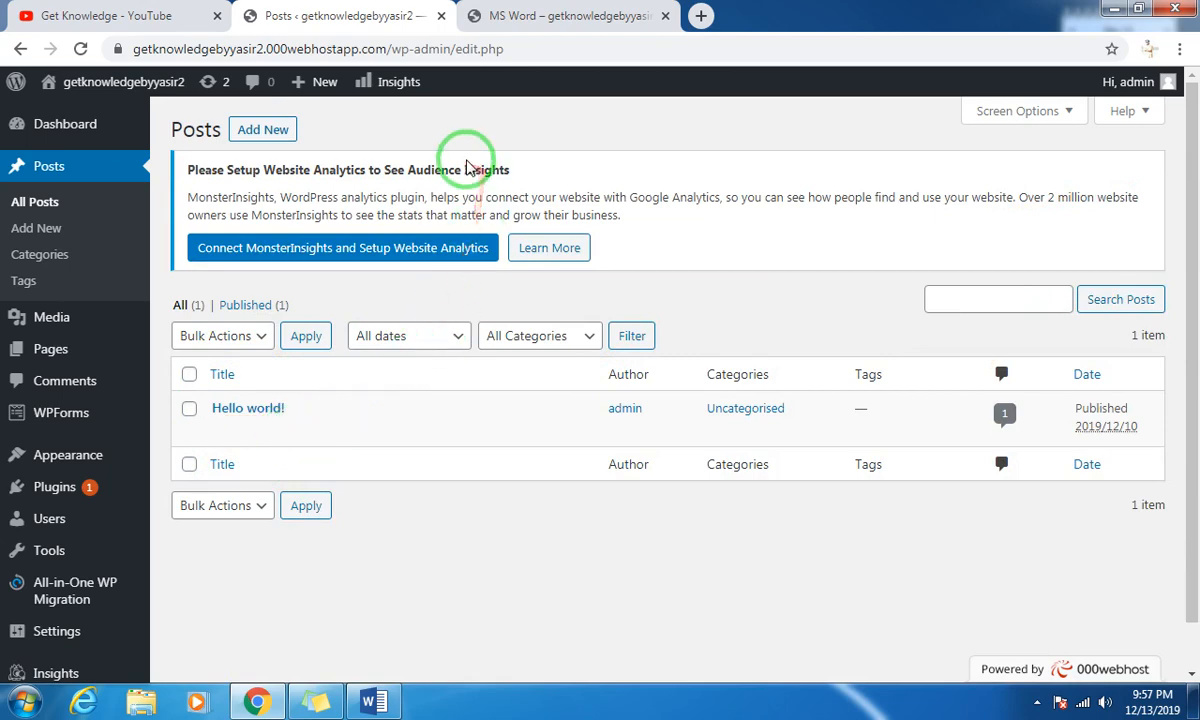
Open the live site's home page and view the Hello world! post on it.
click(580, 10)
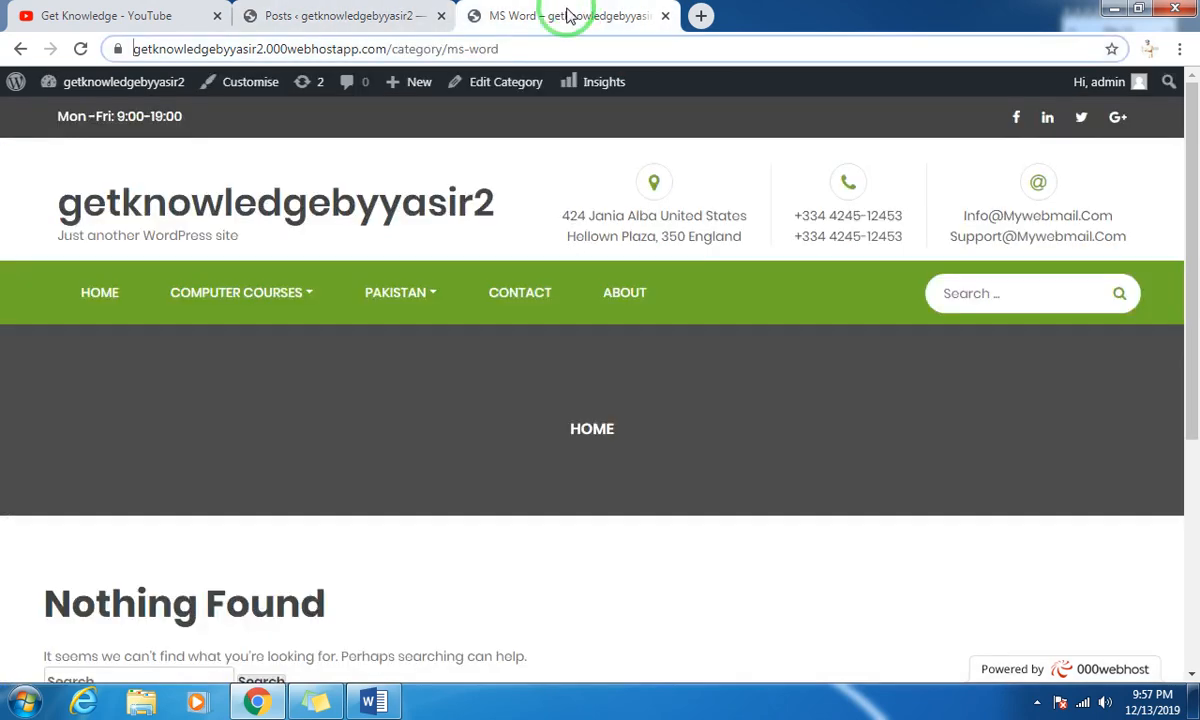
scroll(236, 153, down, 3)
scroll(236, 160, up, 4)
mouse_move(180, 332)
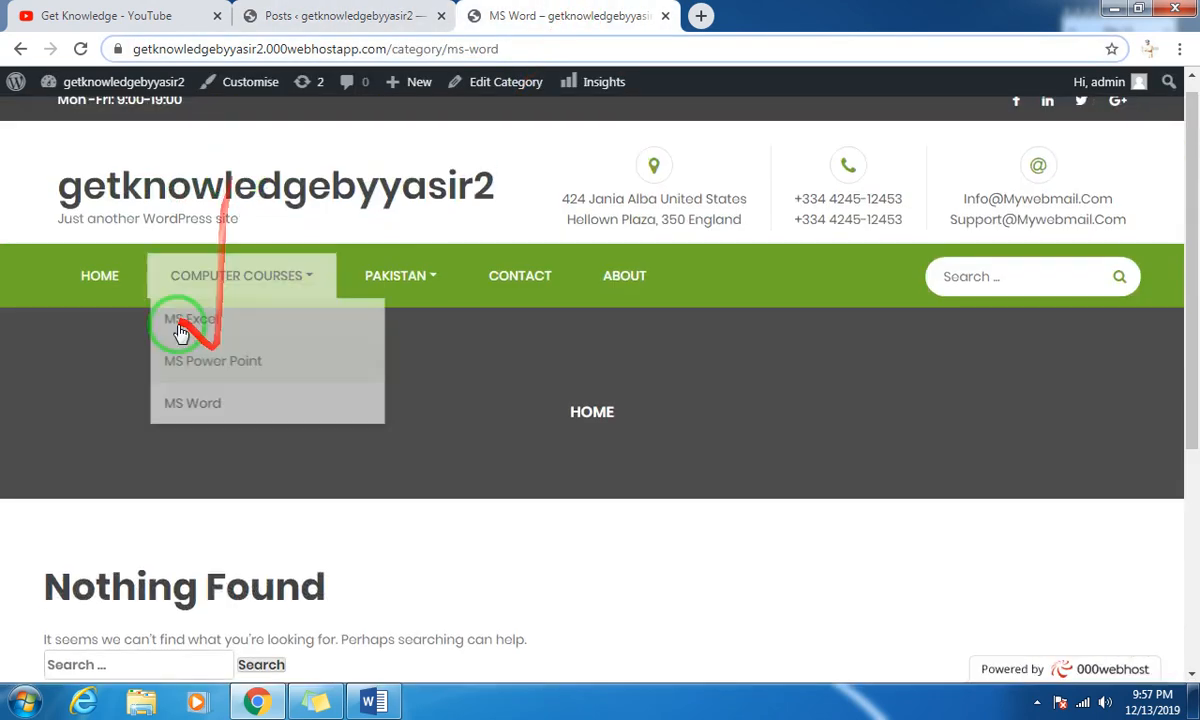
click(107, 276)
mouse_move(460, 332)
scroll(402, 327, down, 5)
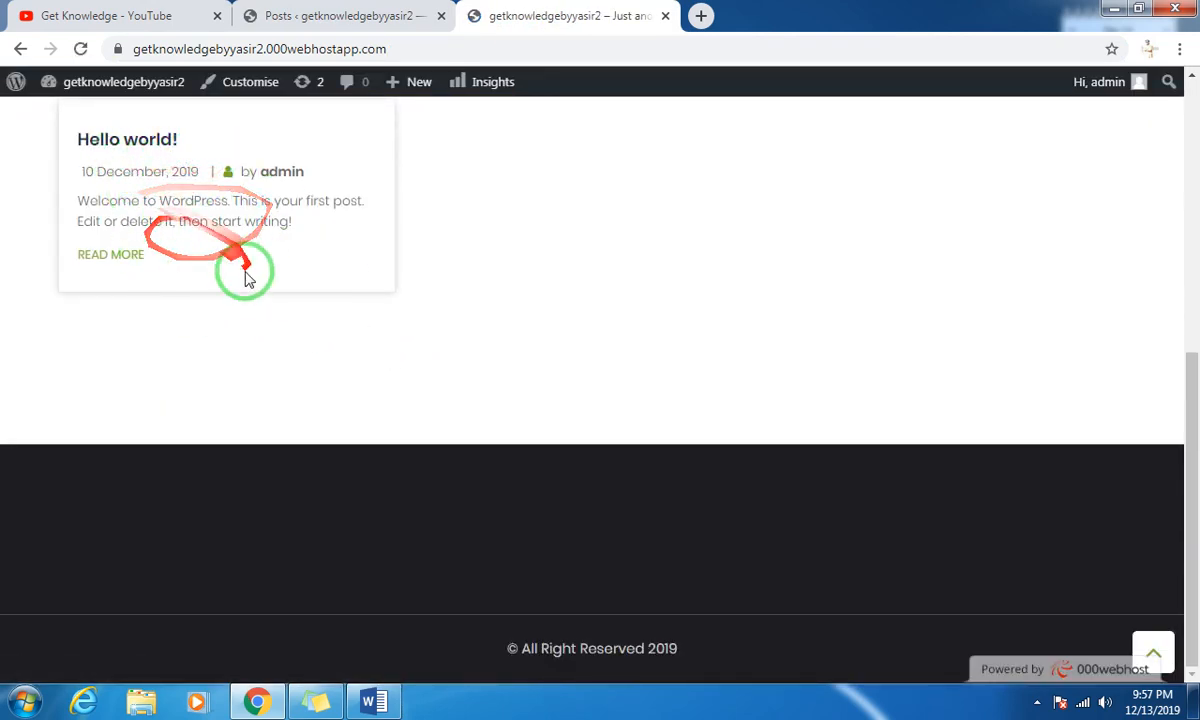
scroll(230, 262, up, 1)
Move the Hello world! post to the bin from the admin posts list.
click(320, 12)
mouse_move(228, 425)
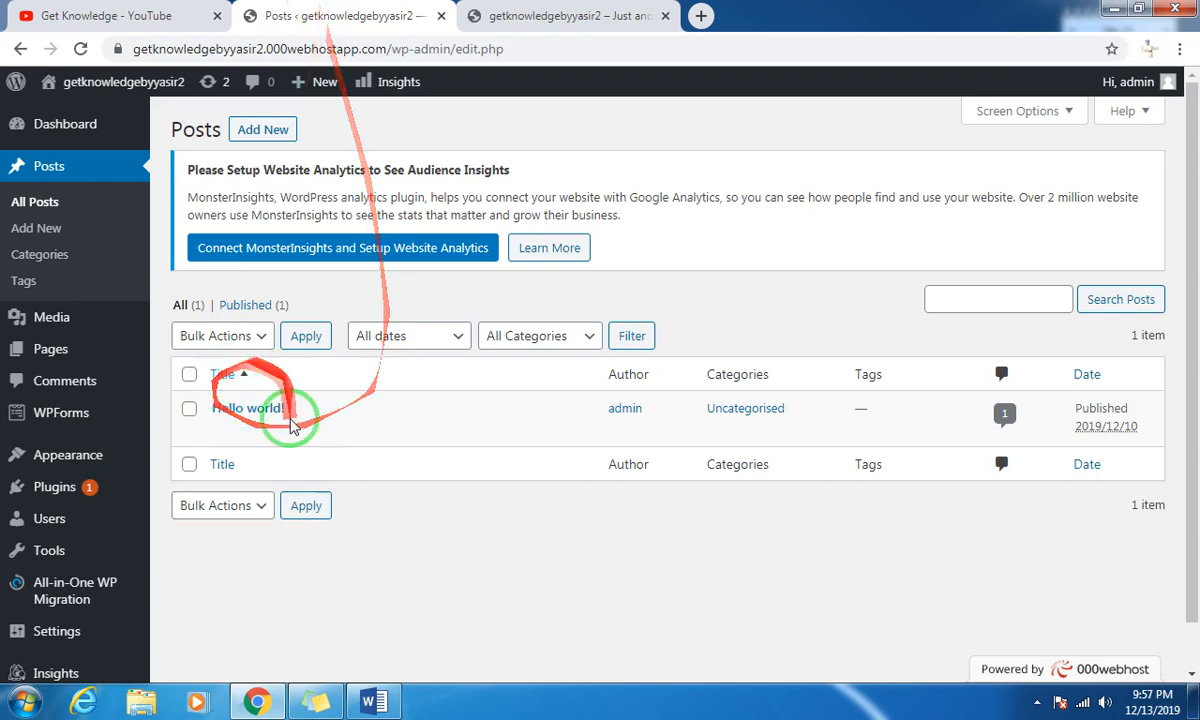
click(262, 336)
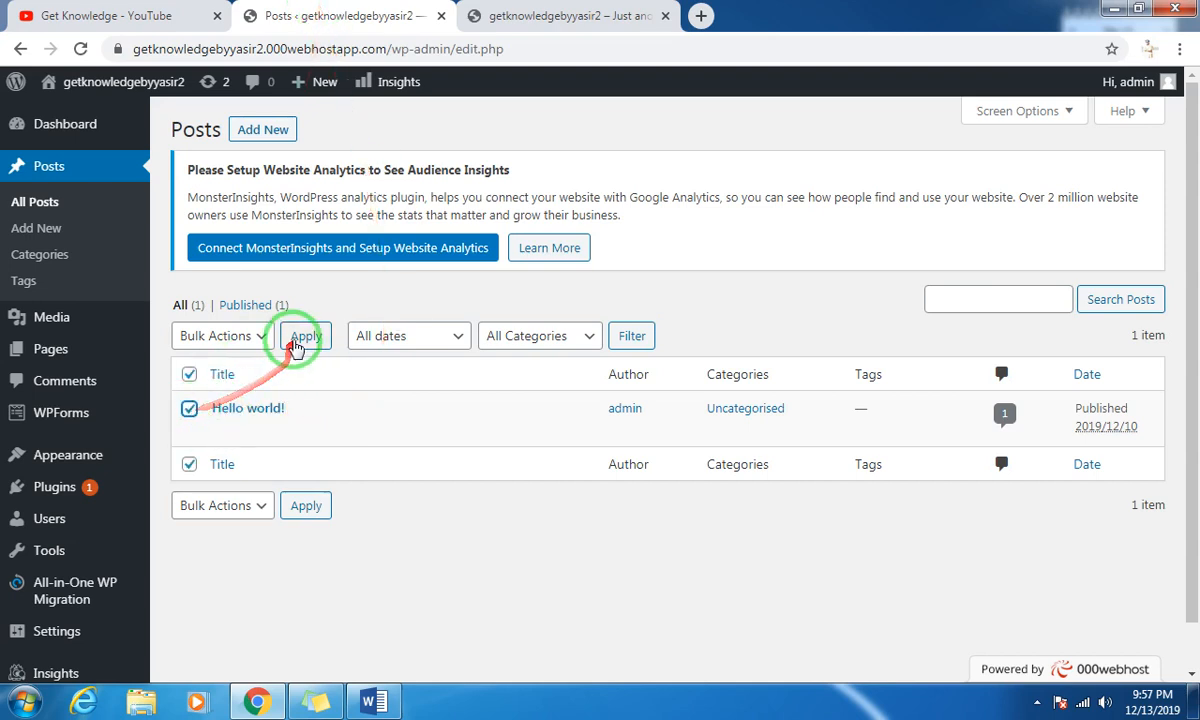
click(205, 398)
click(295, 343)
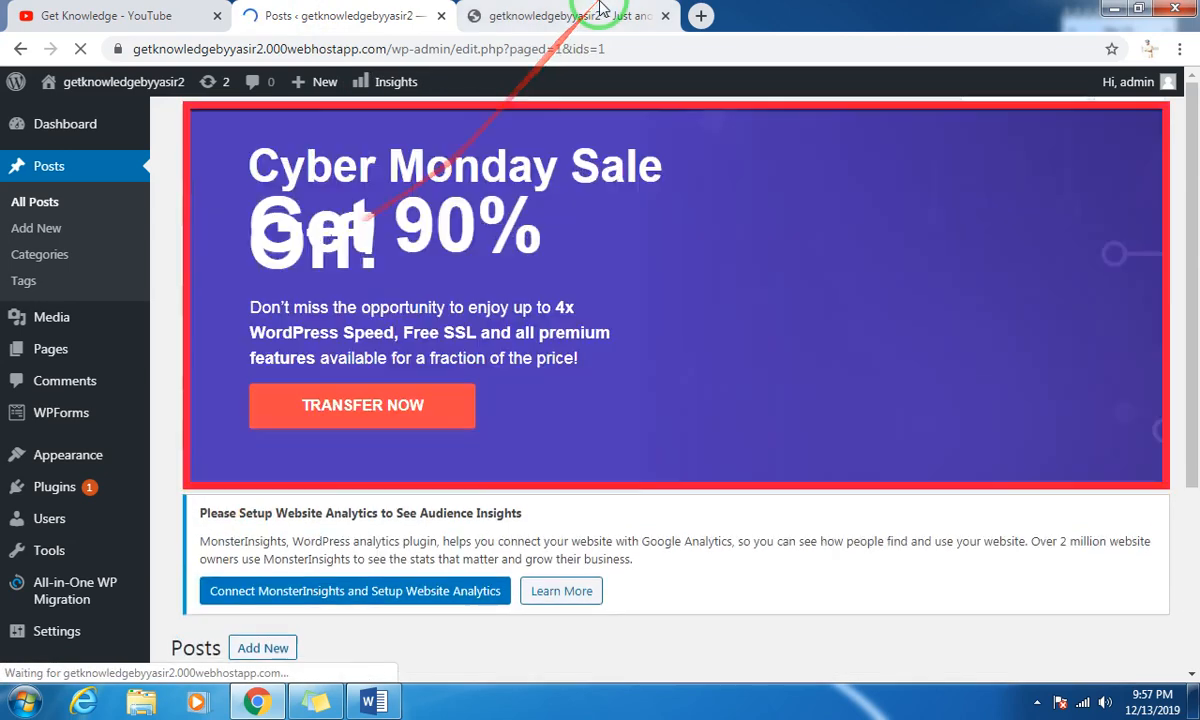
Reload the live site's home page to check its posts, and return to the admin posts list.
click(605, 16)
click(81, 48)
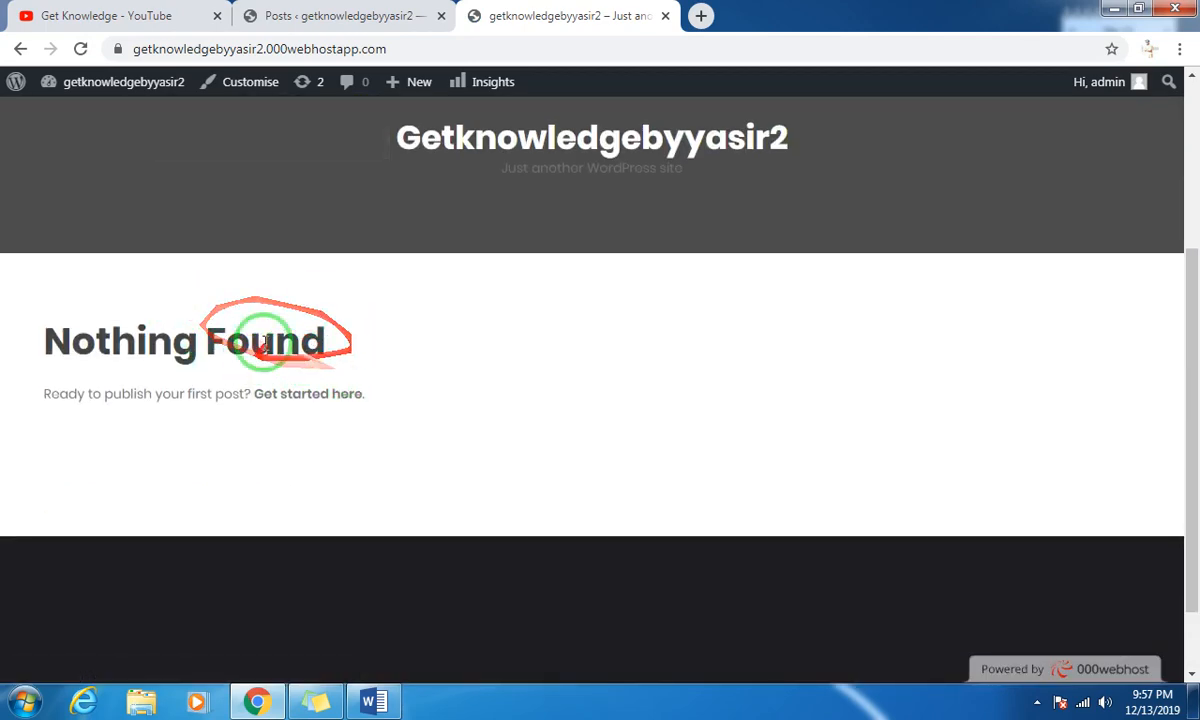
click(355, 12)
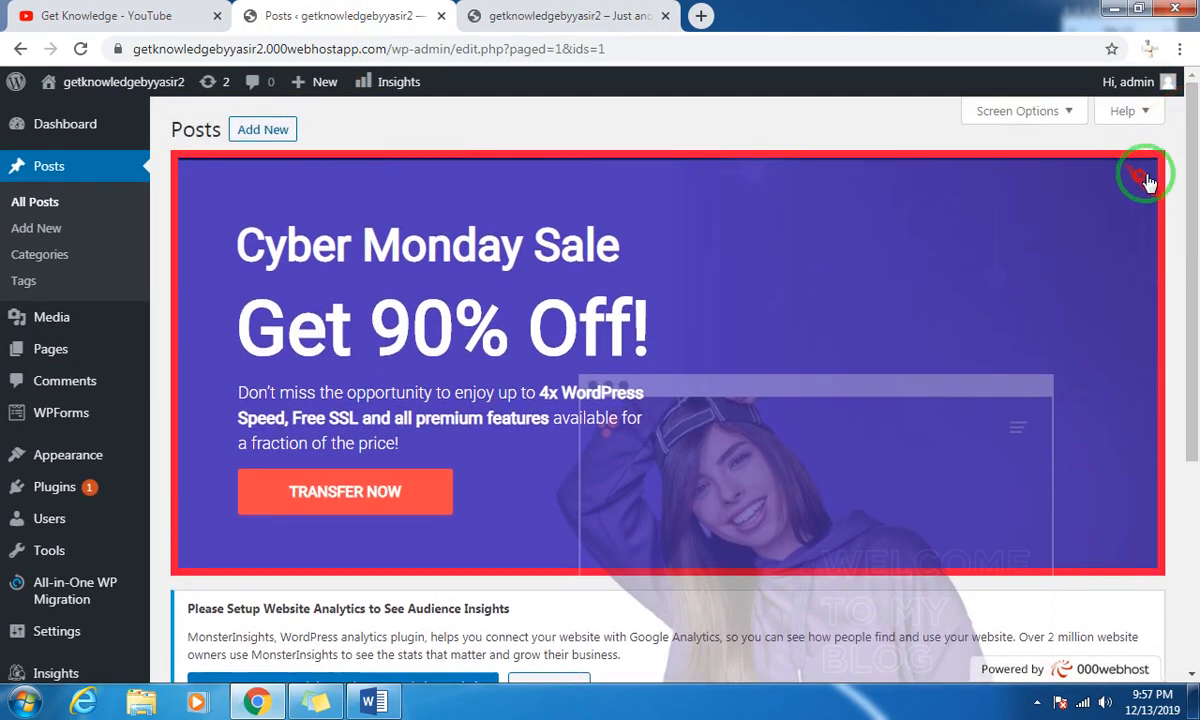
Dismiss the Cyber Monday Sale banner and expand the screen options of the posts list.
click(1147, 180)
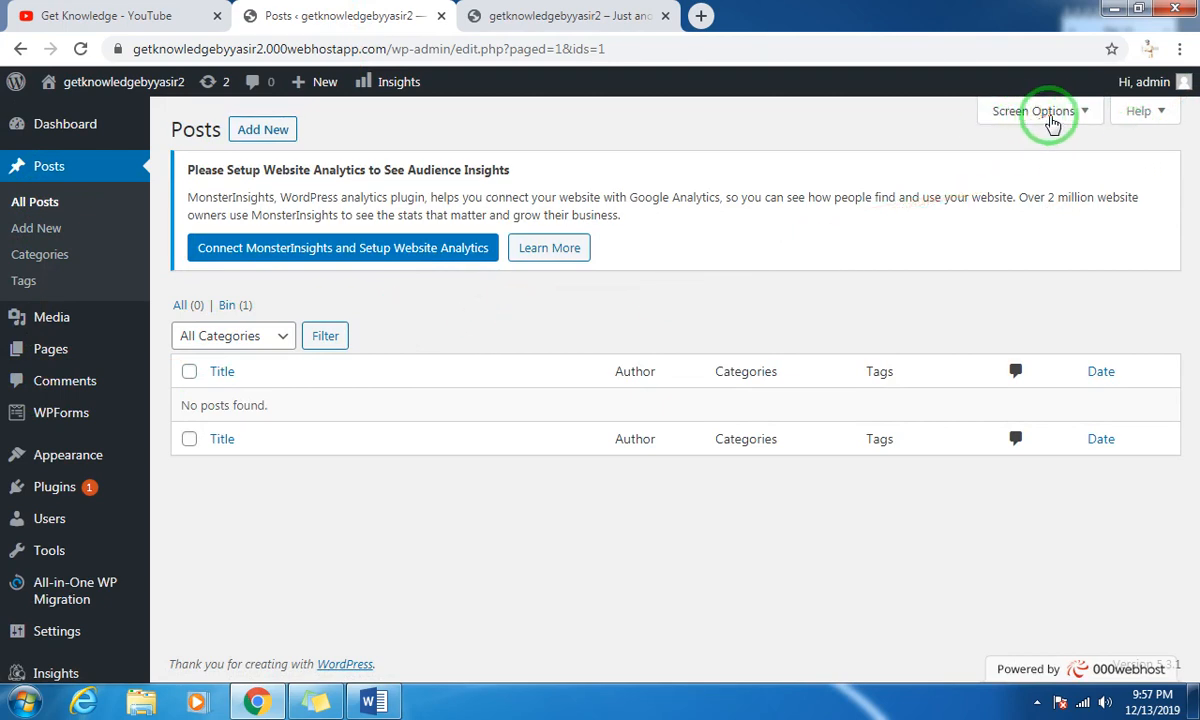
click(1055, 118)
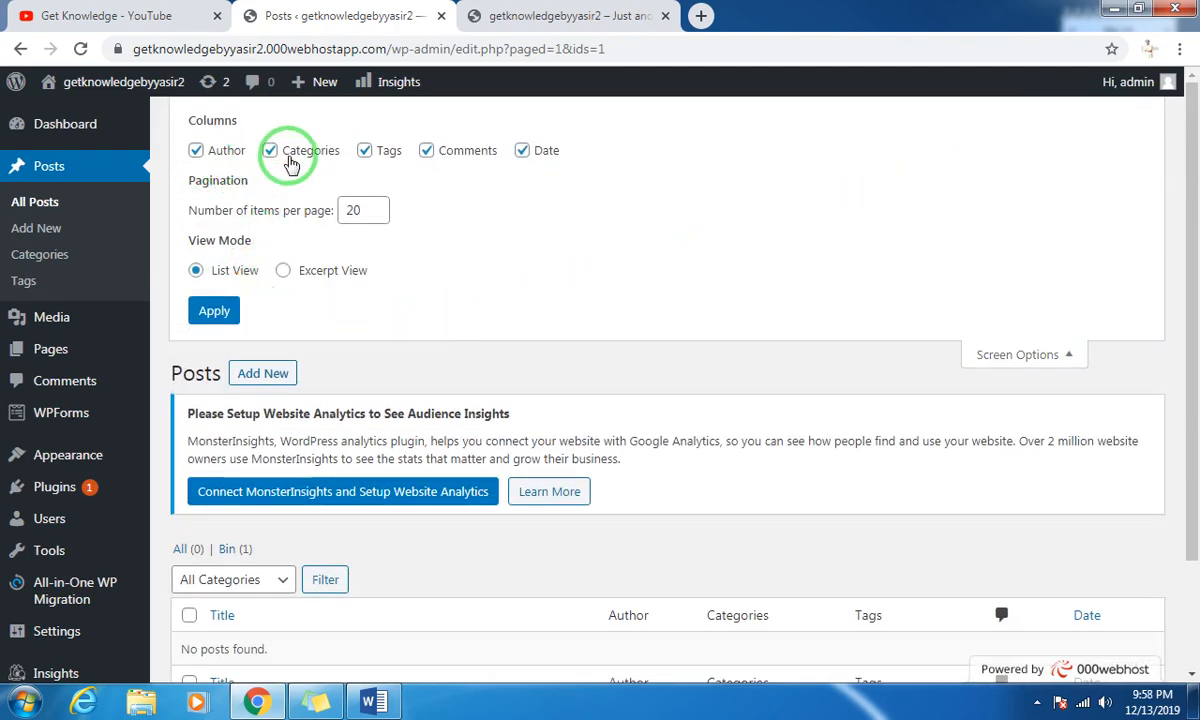
scroll(400, 270, down, 2)
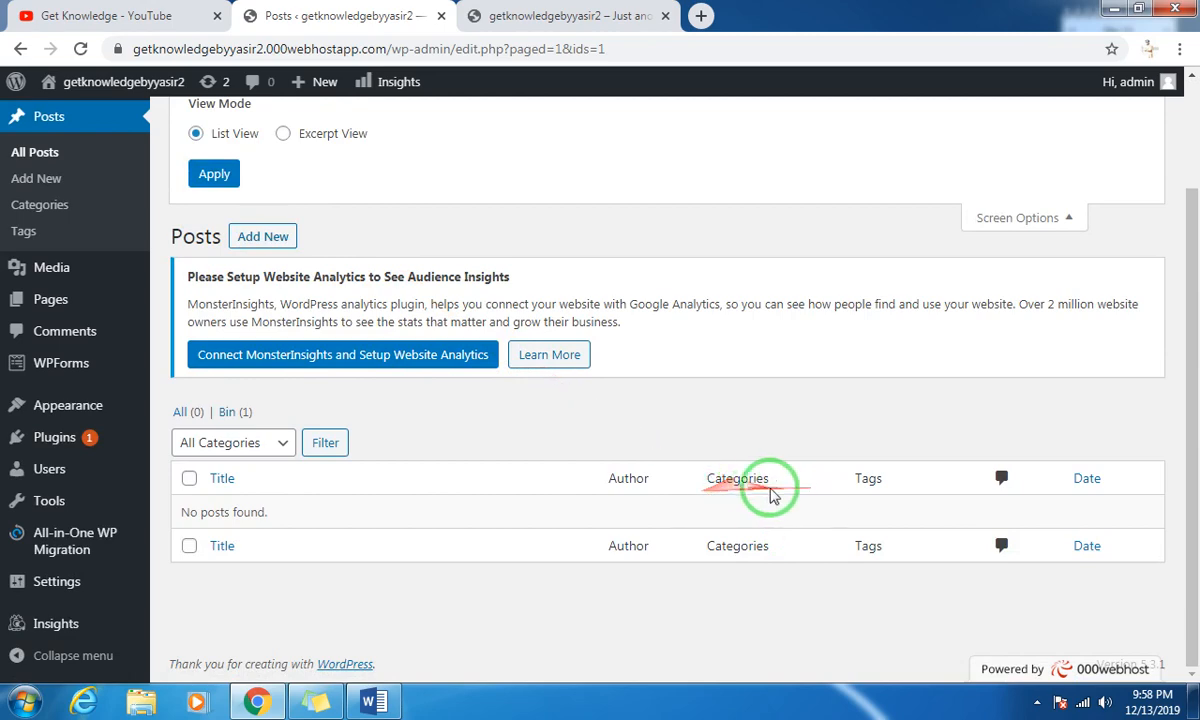
scroll(337, 242, up, 1)
Try hiding the Categories, Author, Tags and Date columns of the posts list and show them all again.
click(270, 112)
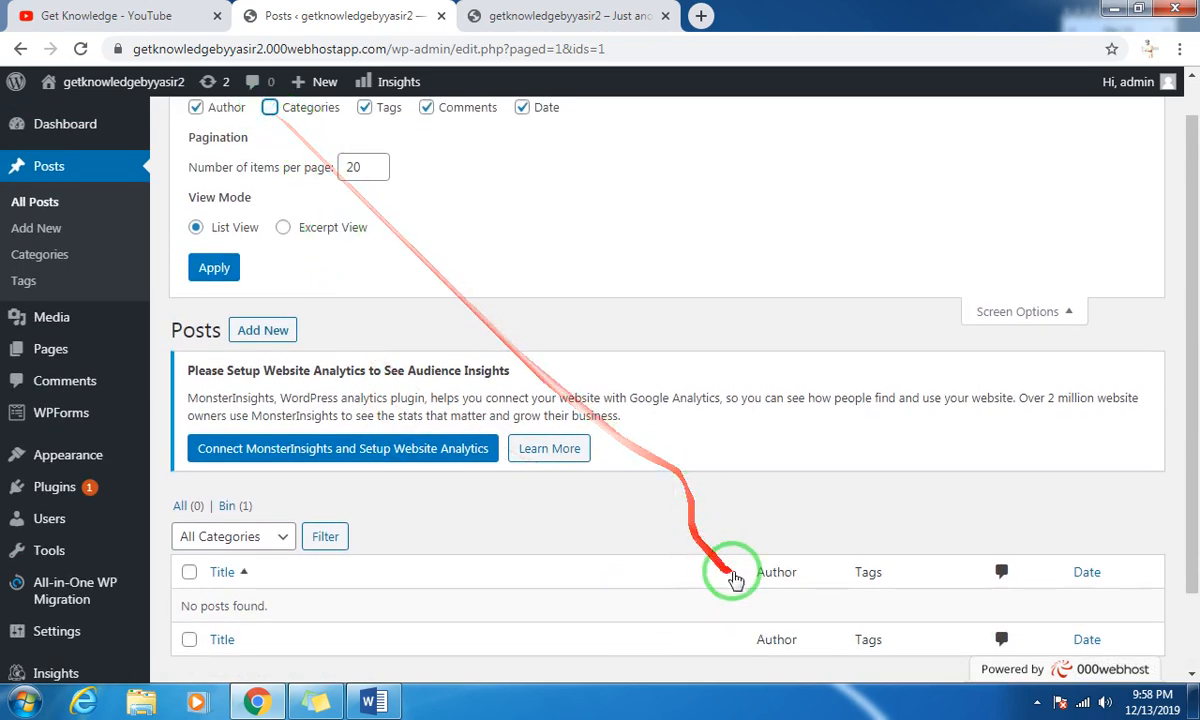
click(195, 108)
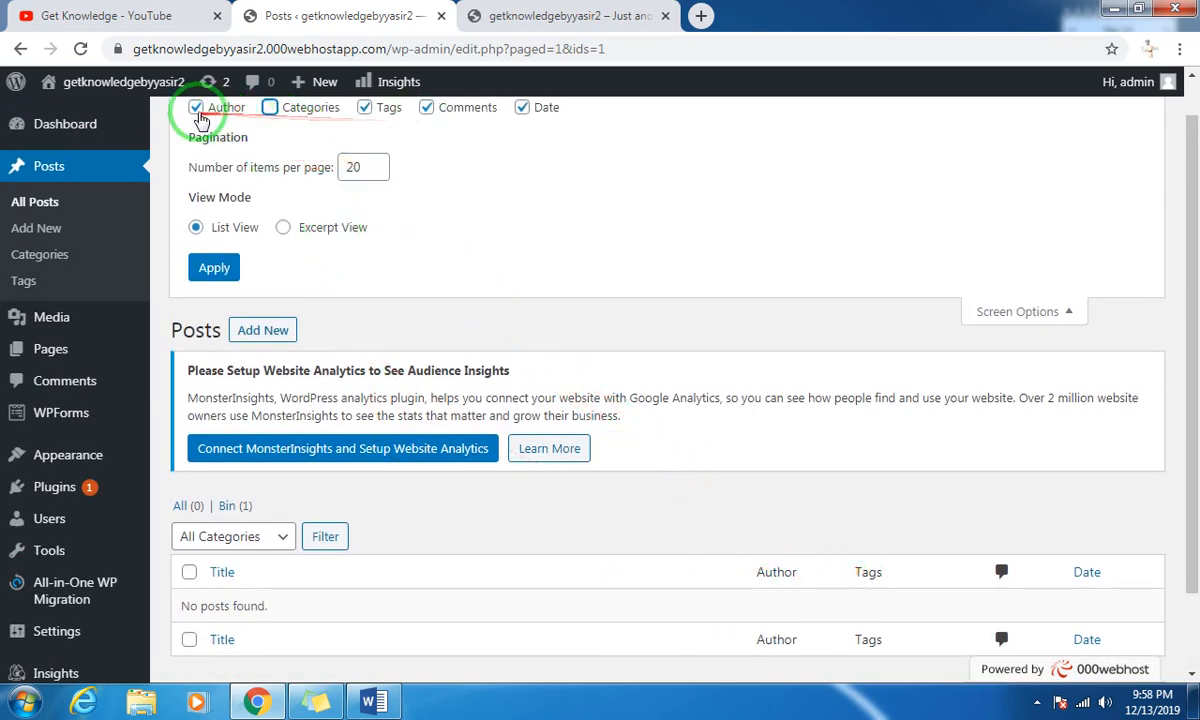
click(365, 108)
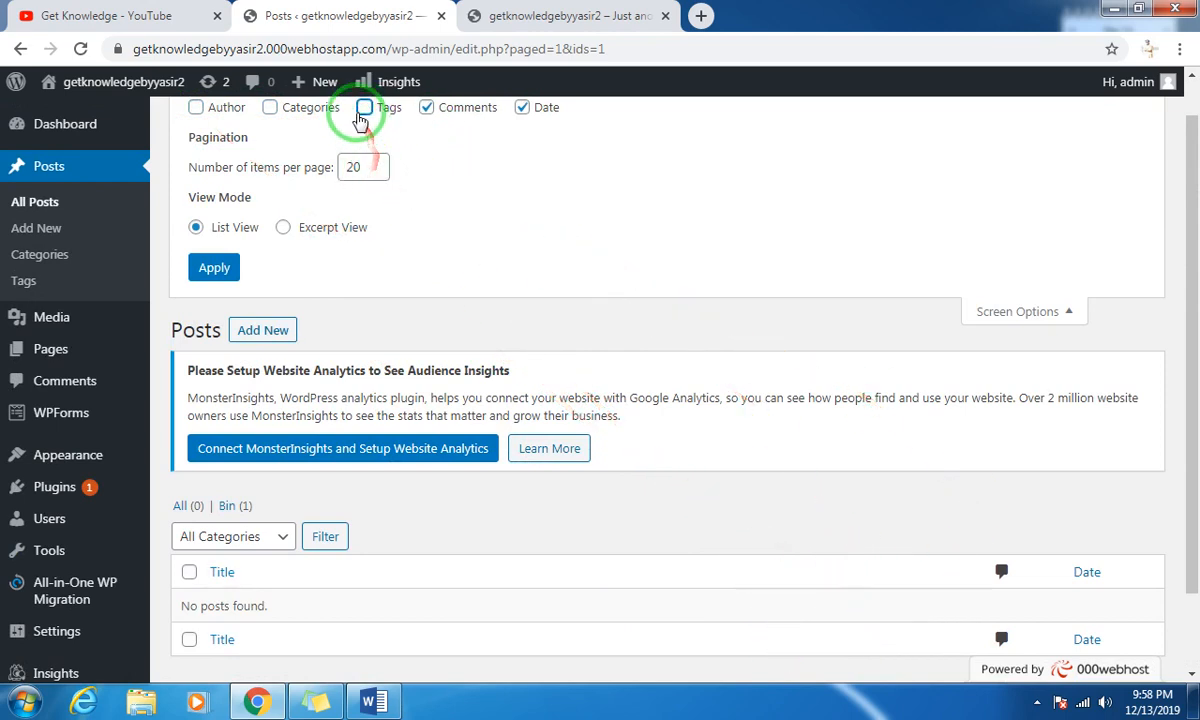
click(363, 109)
click(269, 108)
click(194, 108)
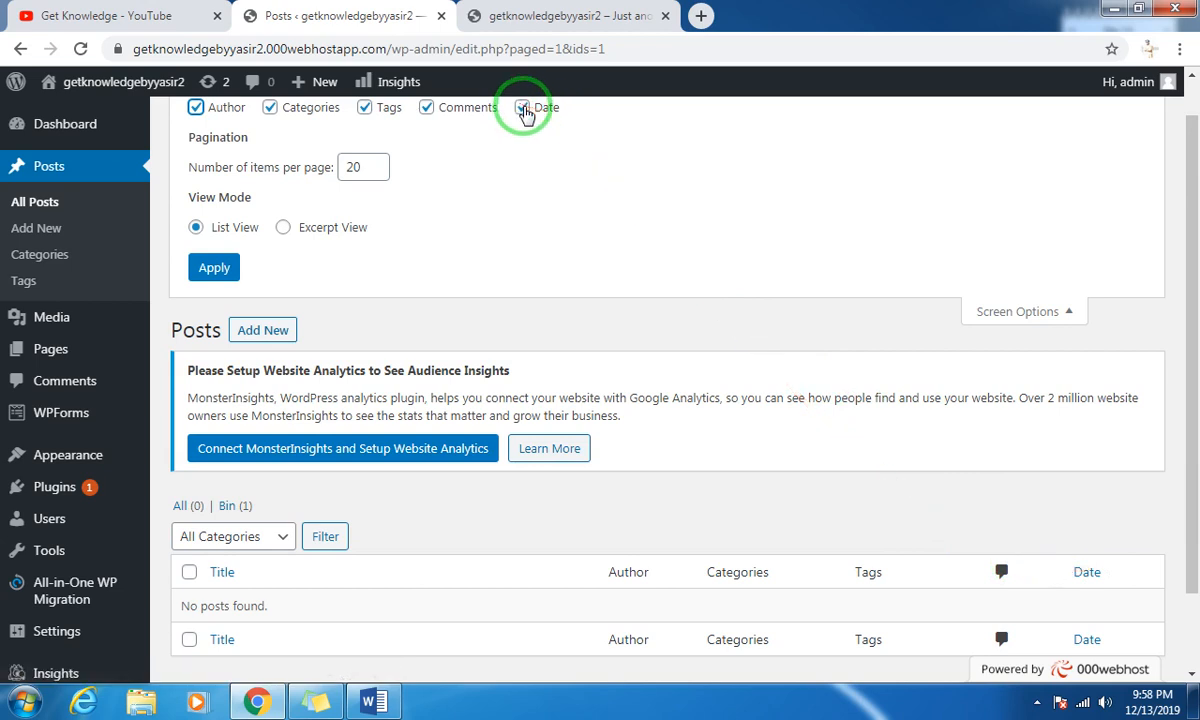
click(523, 110)
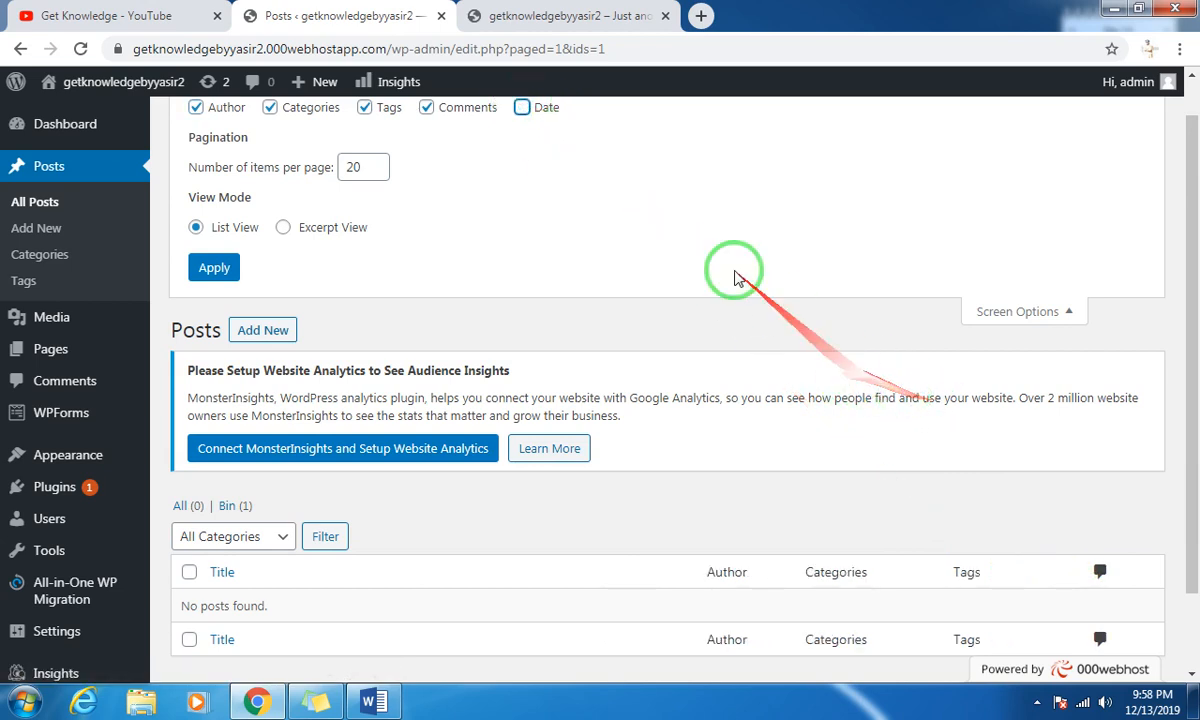
click(516, 111)
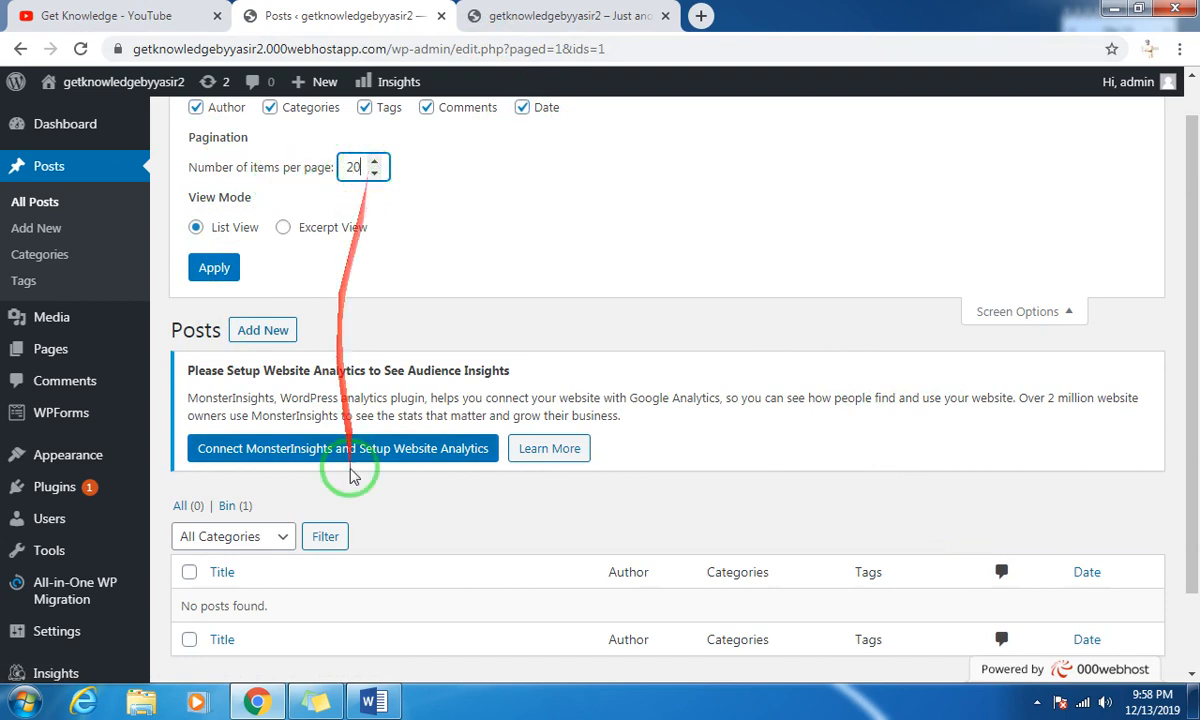
Try the Excerpt View mode in the posts list's screen options and switch back to List View.
scroll(300, 473, down, 2)
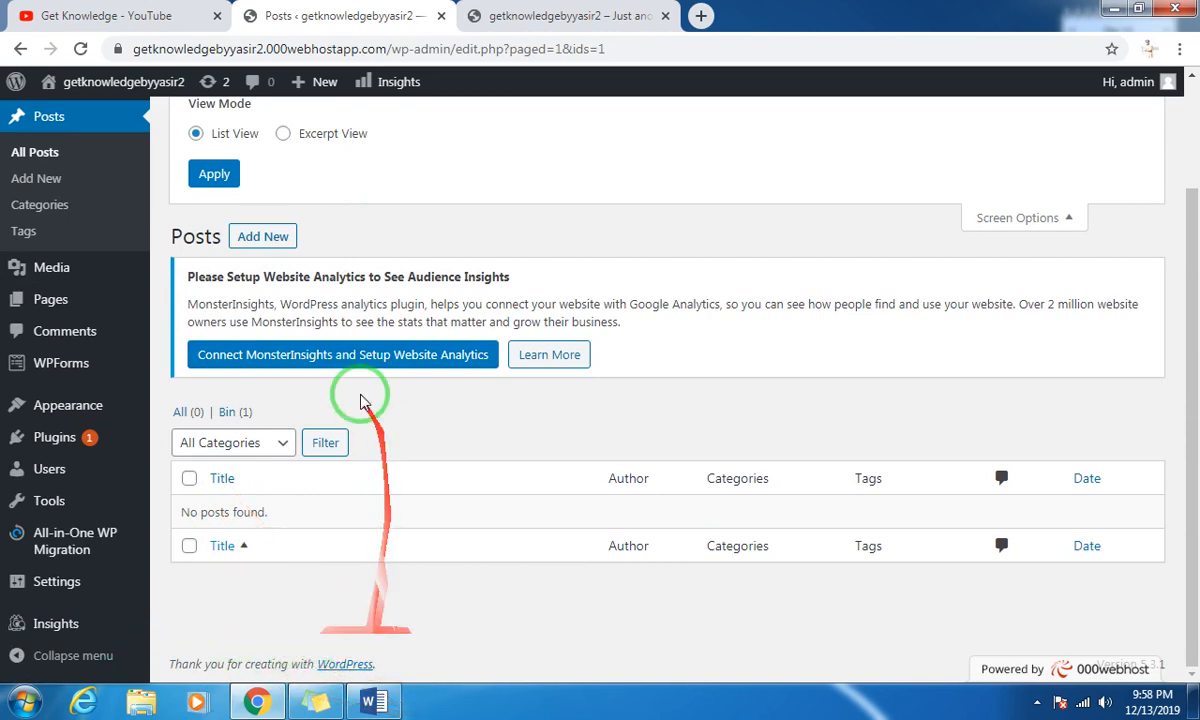
scroll(360, 360, up, 3)
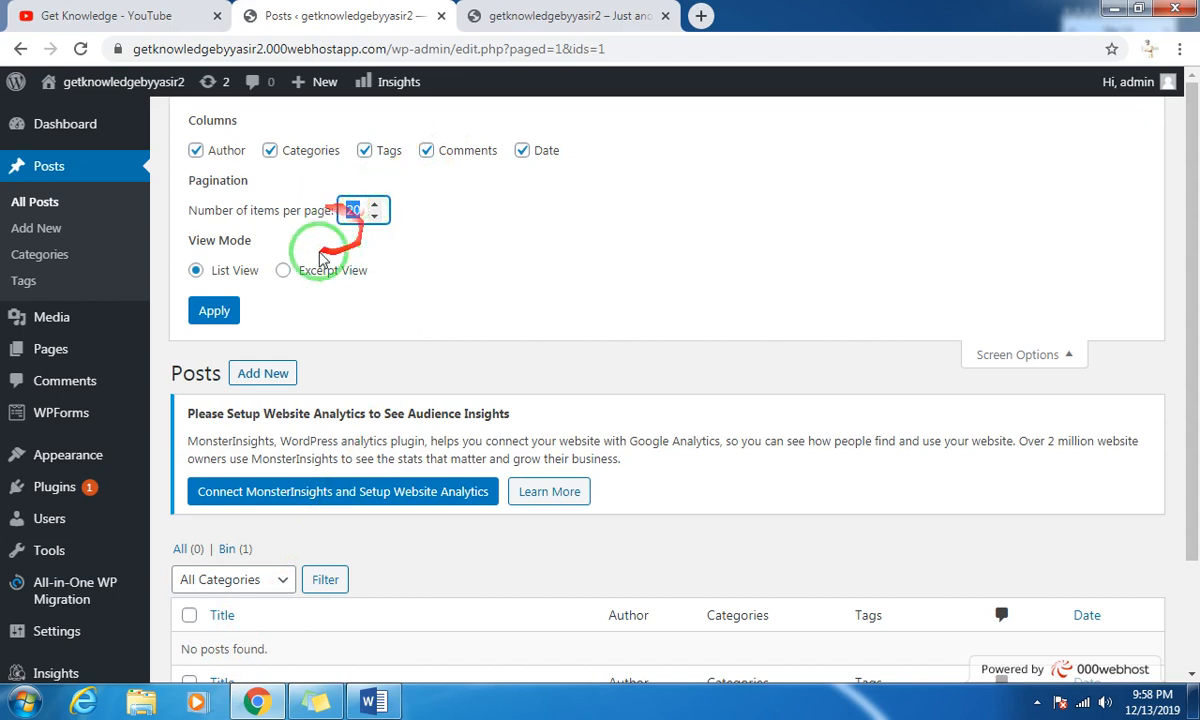
scroll(322, 262, down, 1)
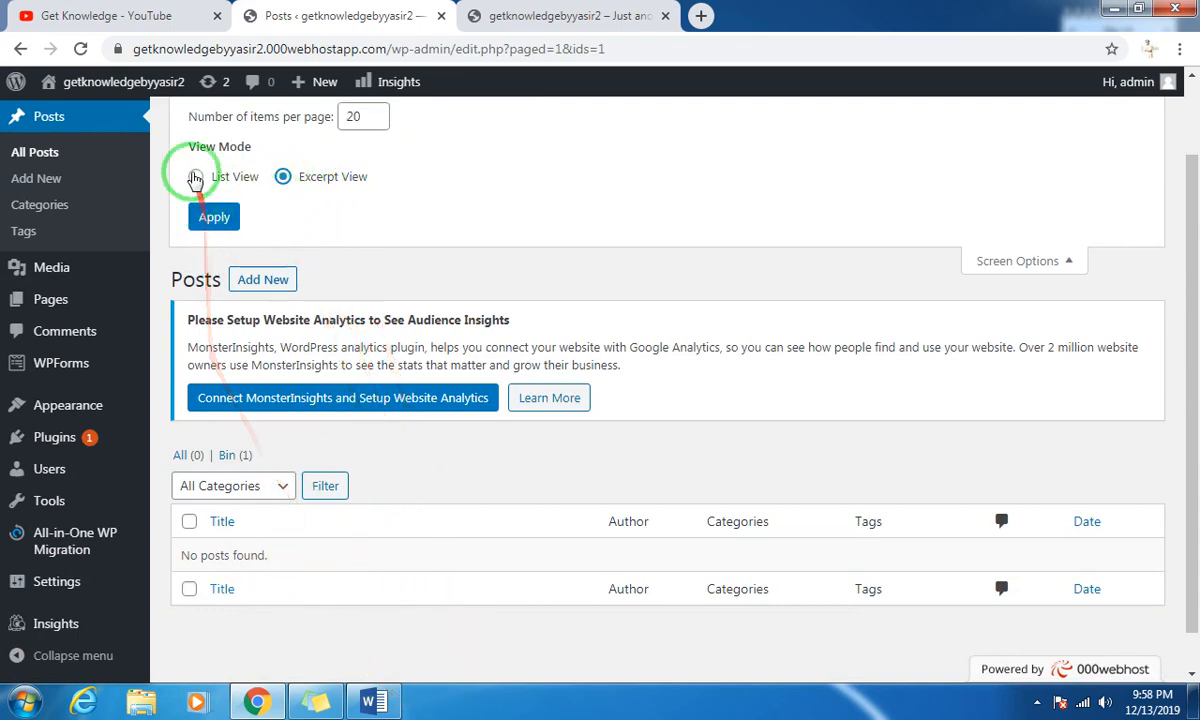
click(196, 176)
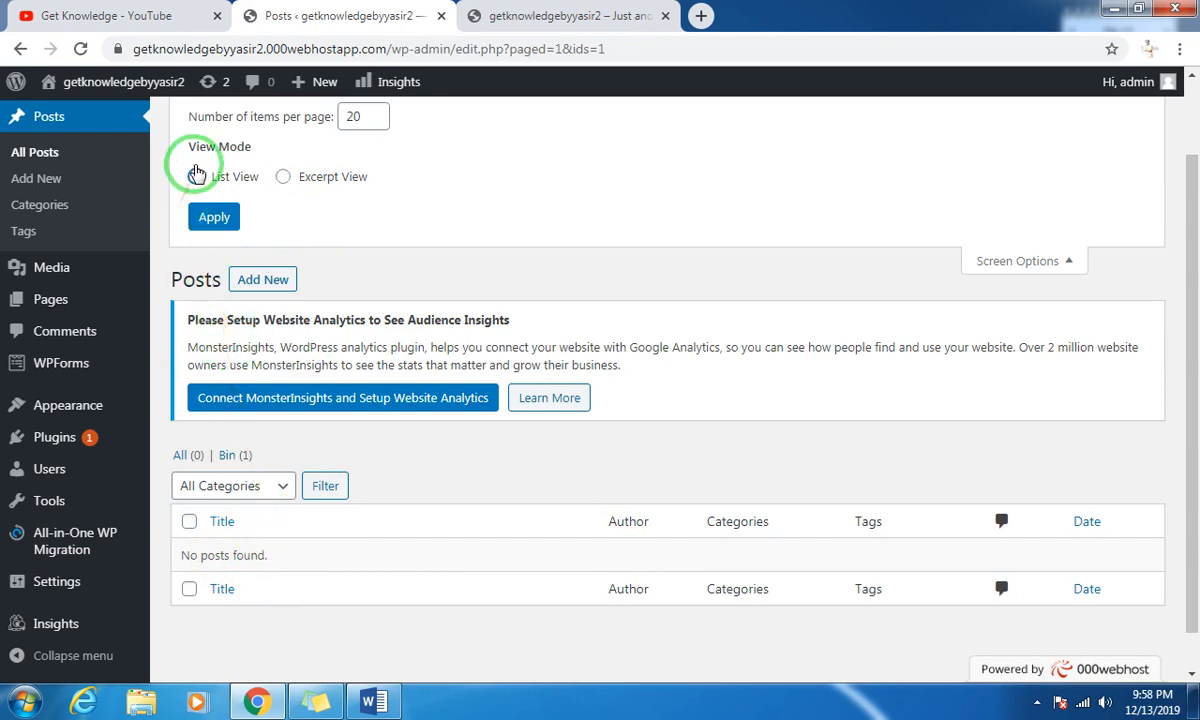
click(195, 176)
scroll(310, 295, up, 1)
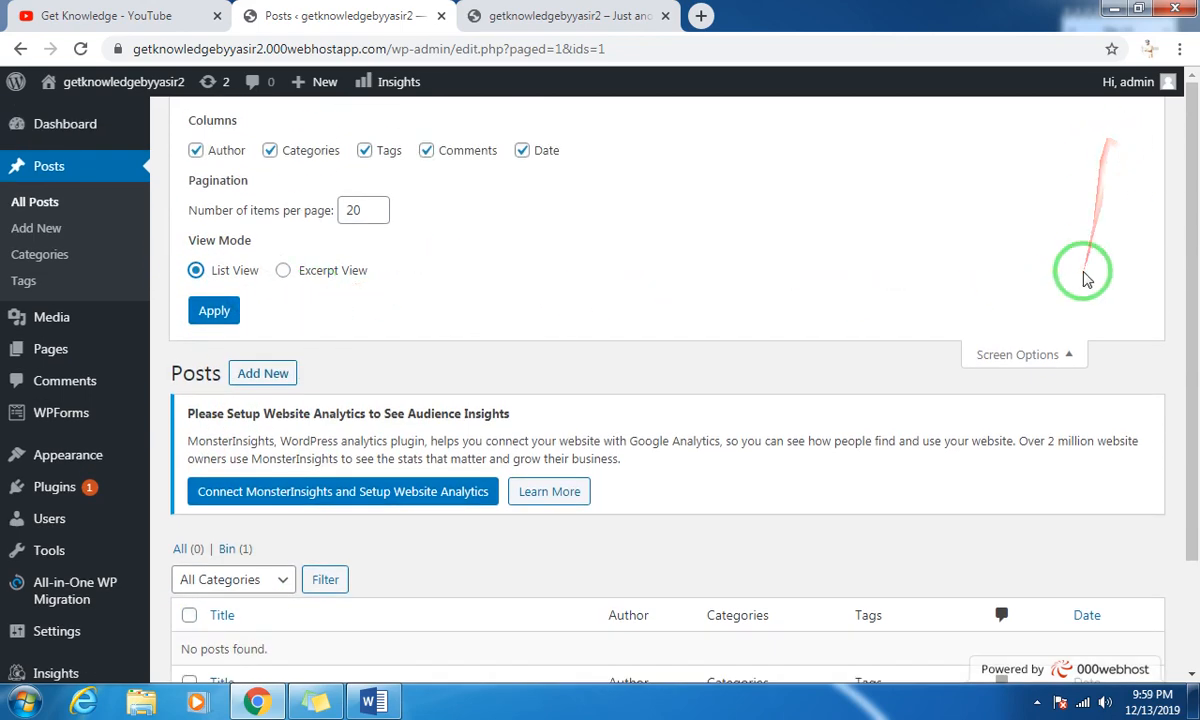
Collapse the screen options of the posts list and start adding a new post.
click(1058, 362)
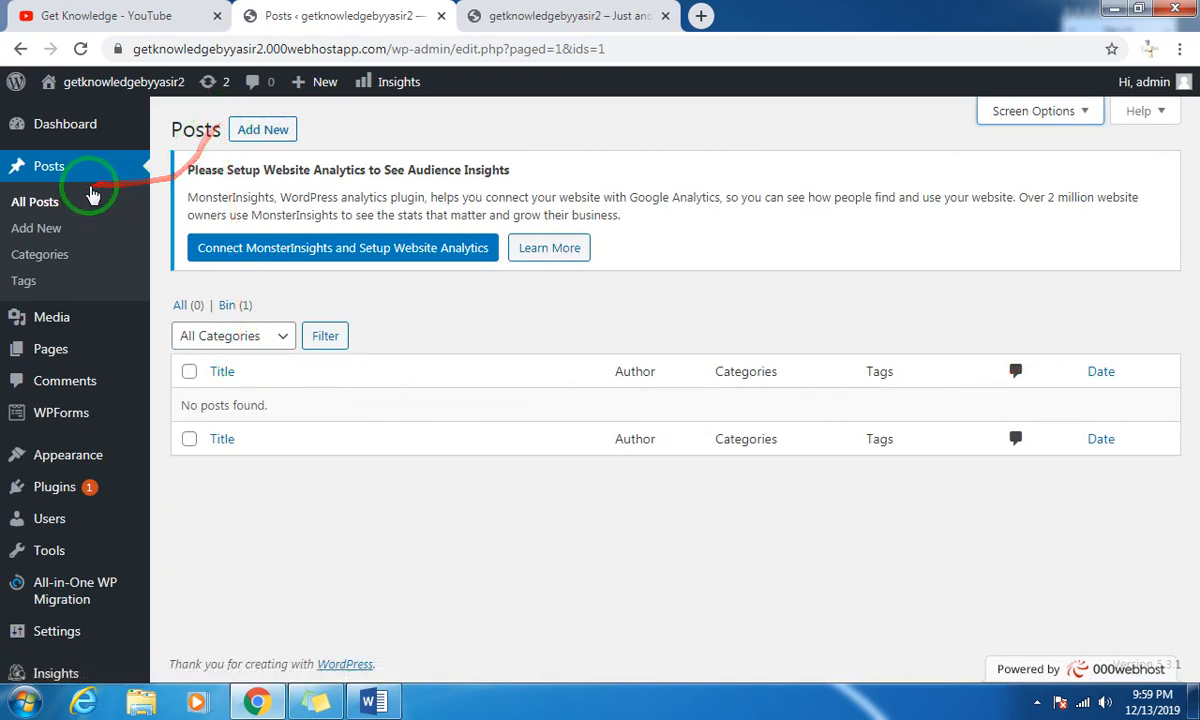
click(260, 132)
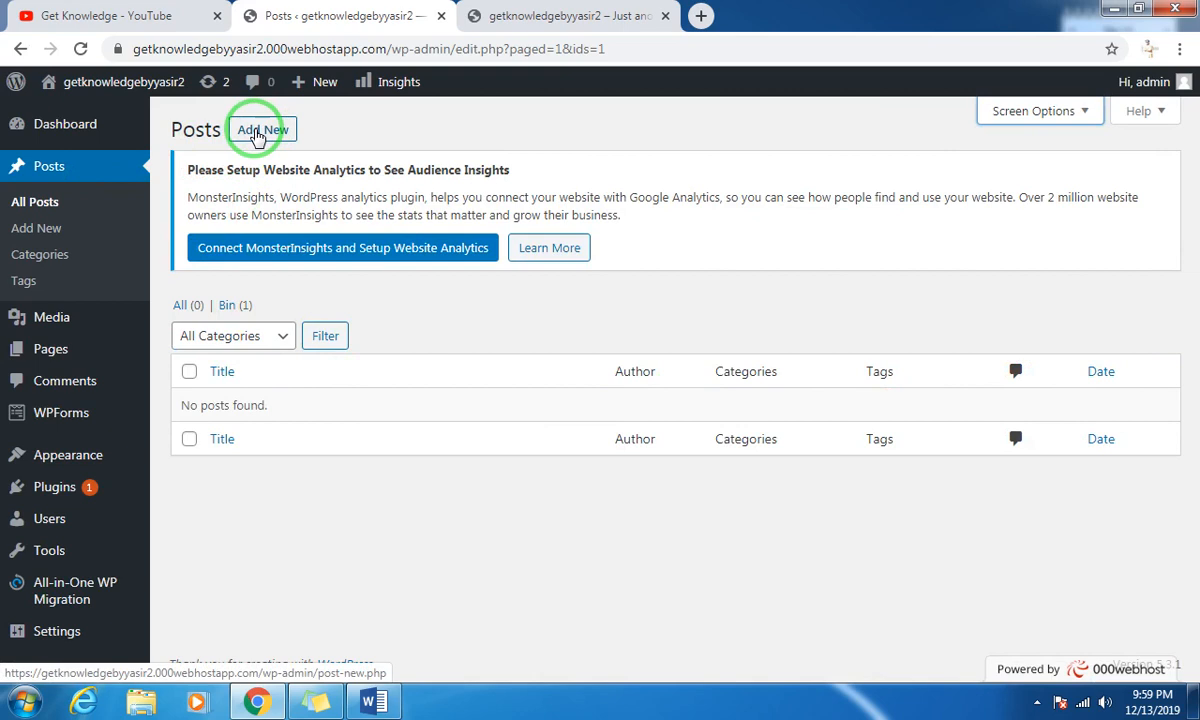
click(258, 135)
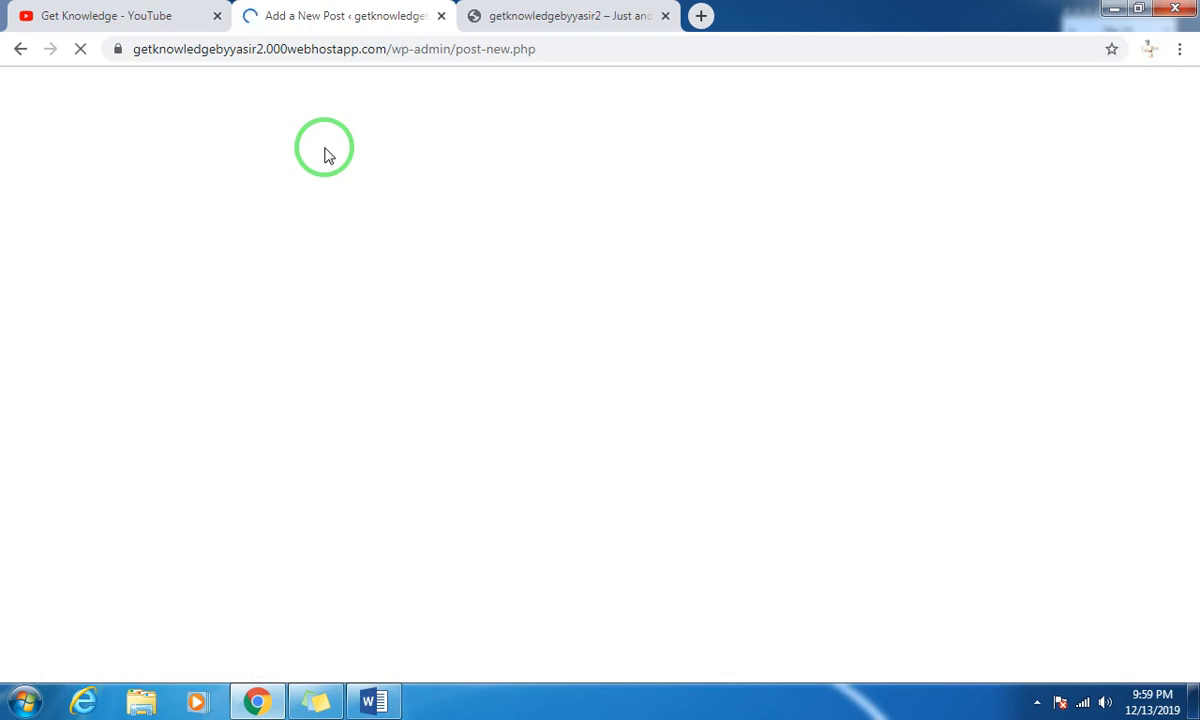
click(1038, 703)
click(1036, 700)
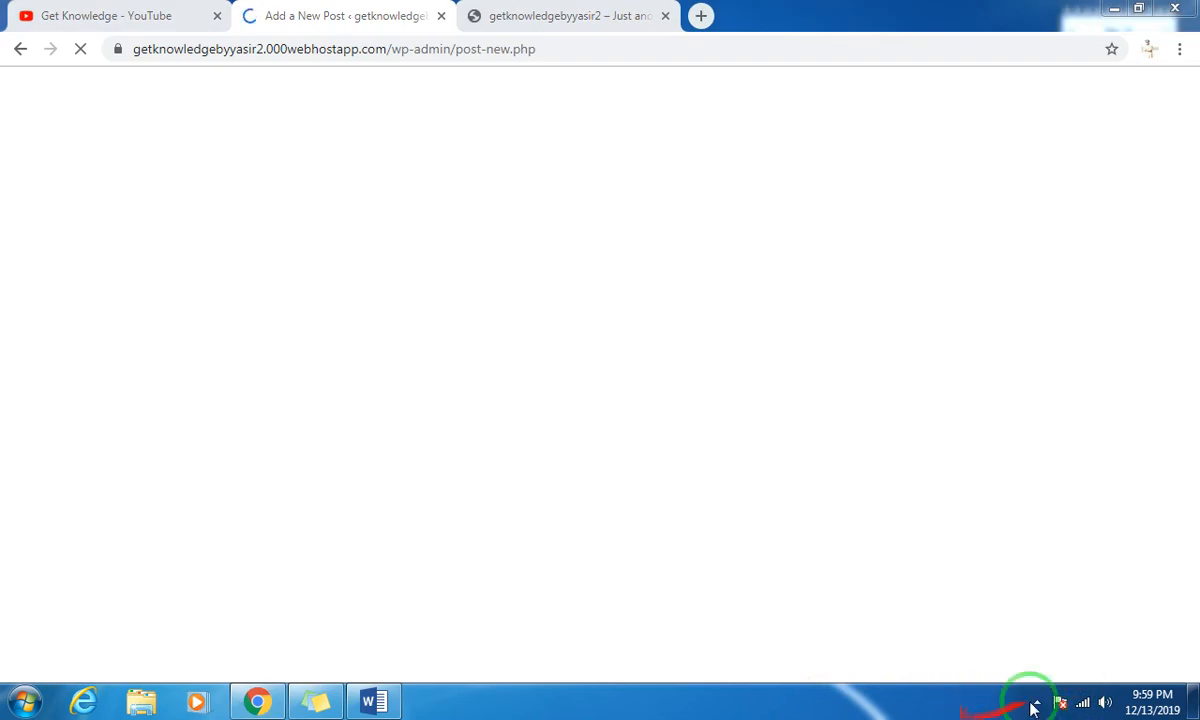
click(1038, 698)
click(1007, 603)
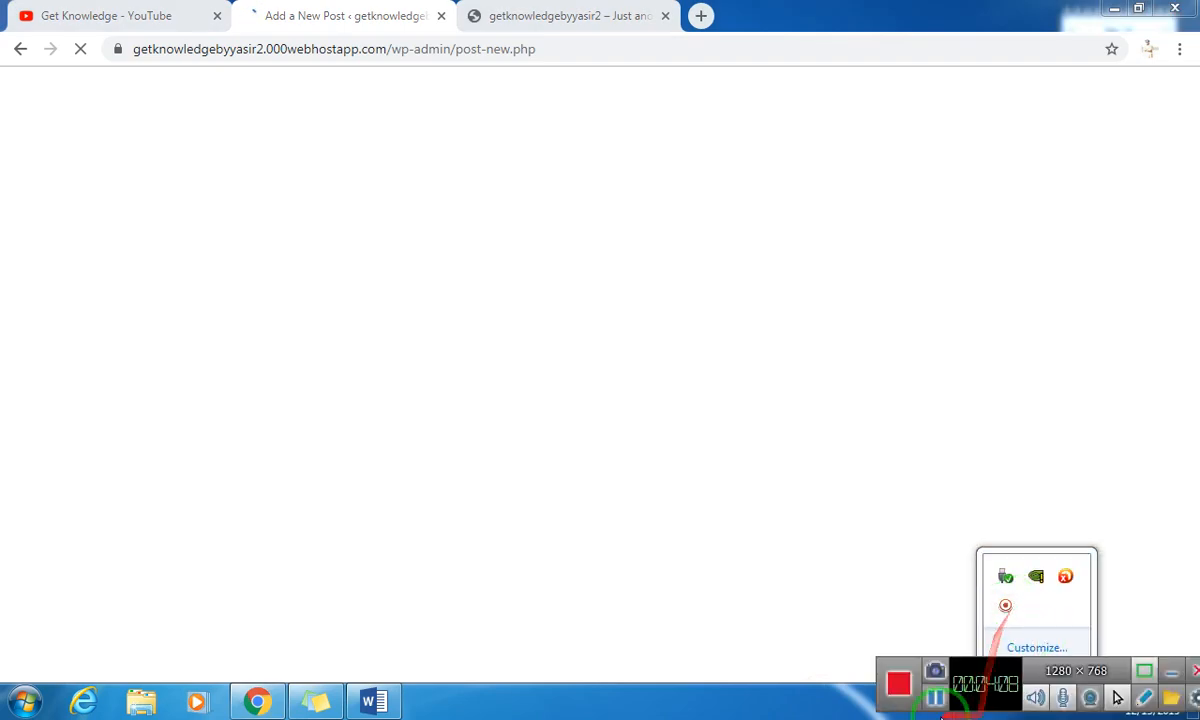
click(935, 701)
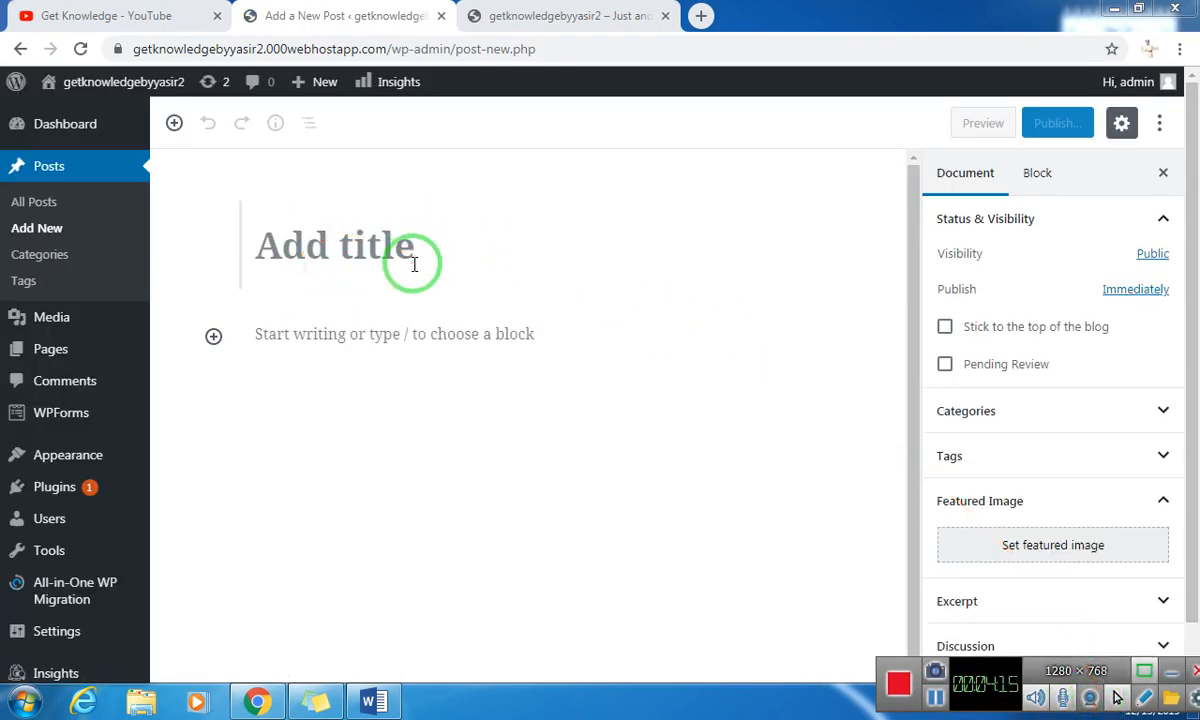
Check the live site's Pakistan menu, title the new post "Lahore: Yadgar" and place the cursor in its empty body paragraph.
click(442, 280)
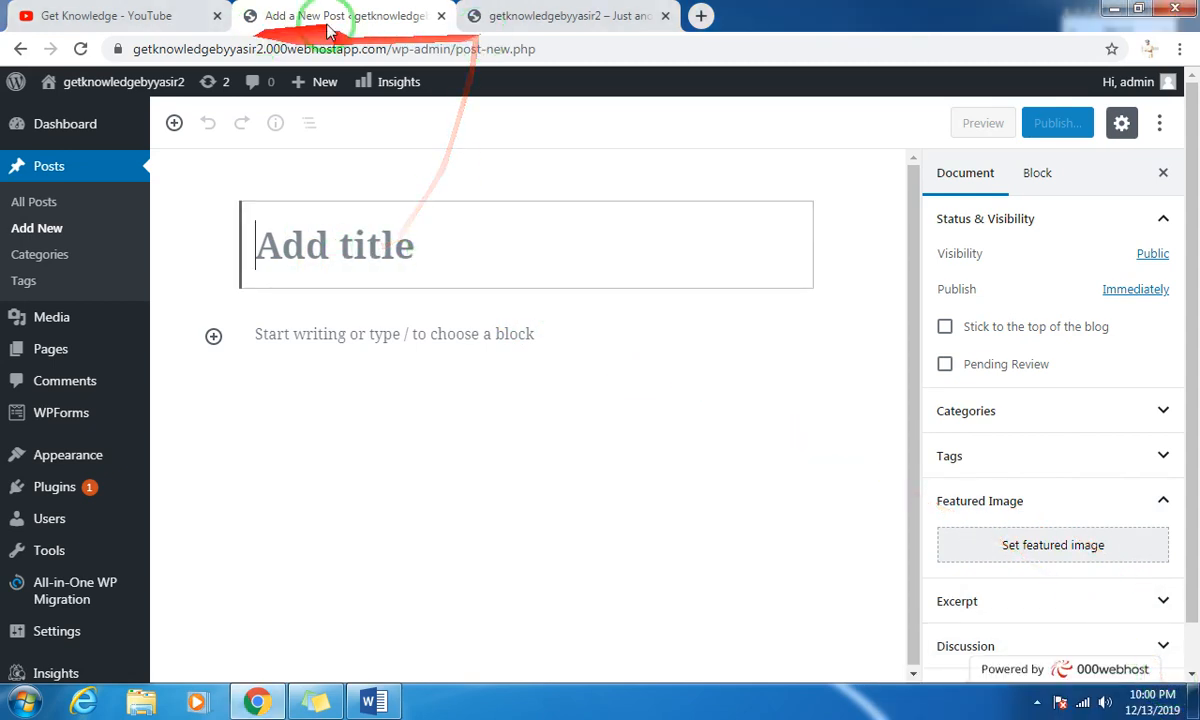
click(520, 16)
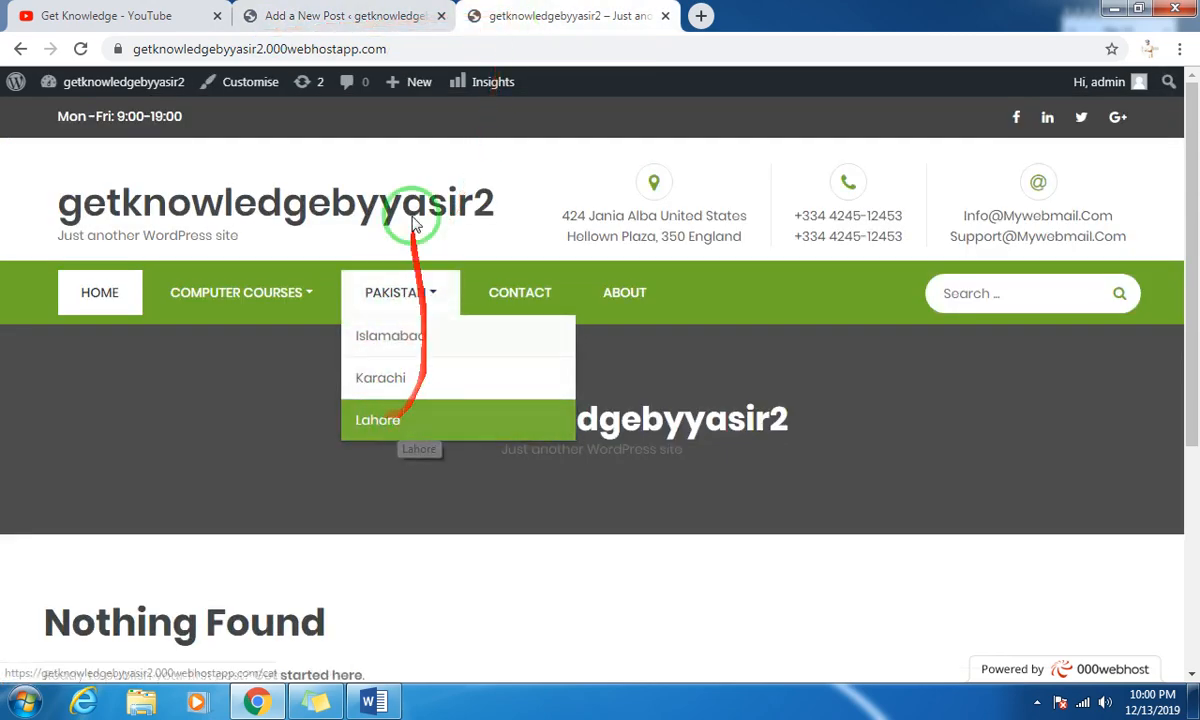
click(370, 18)
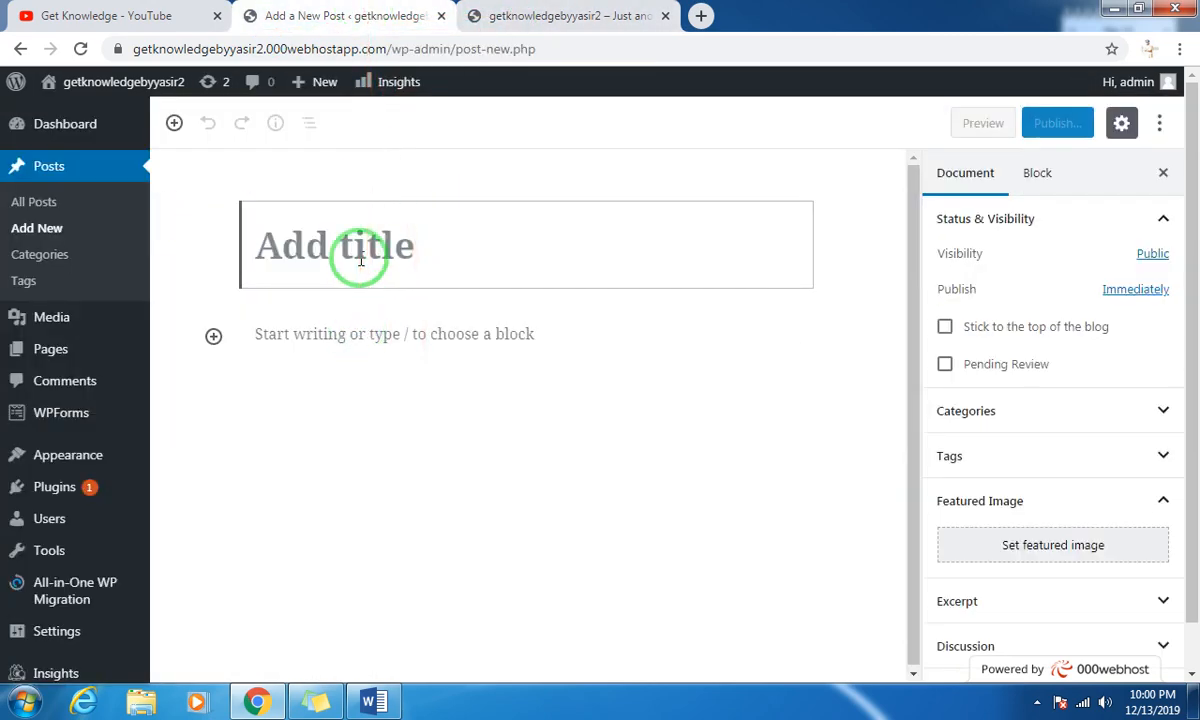
text(Lahore)
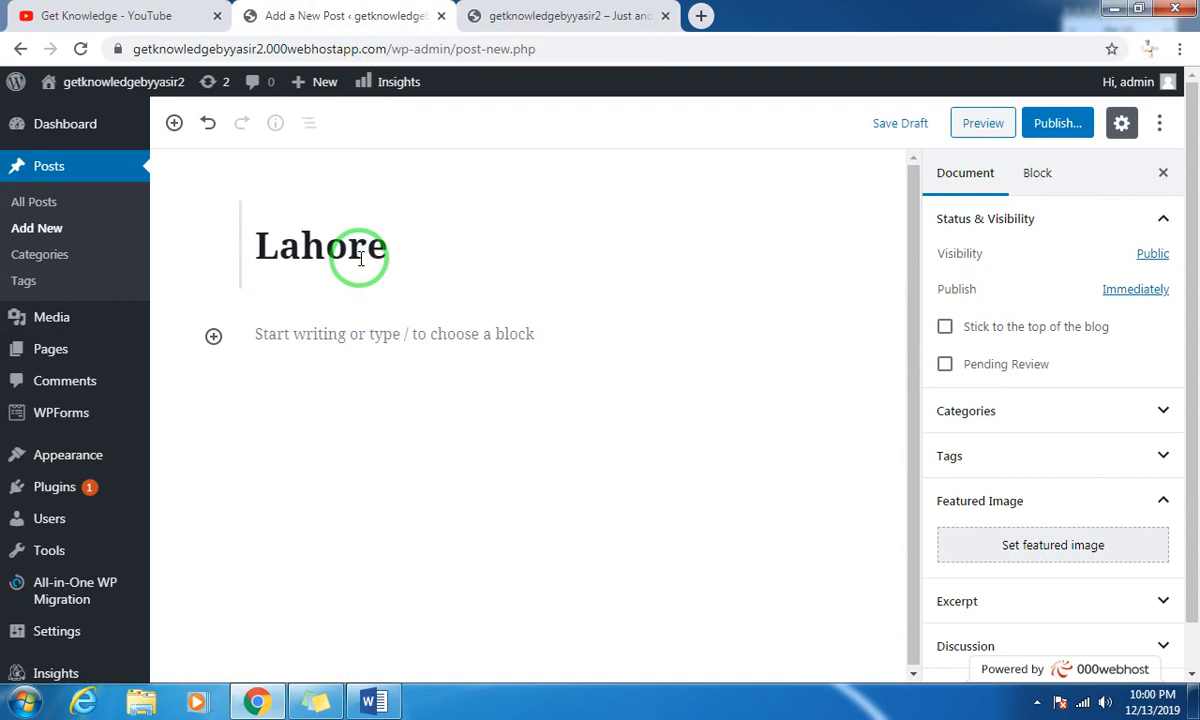
text(: M)
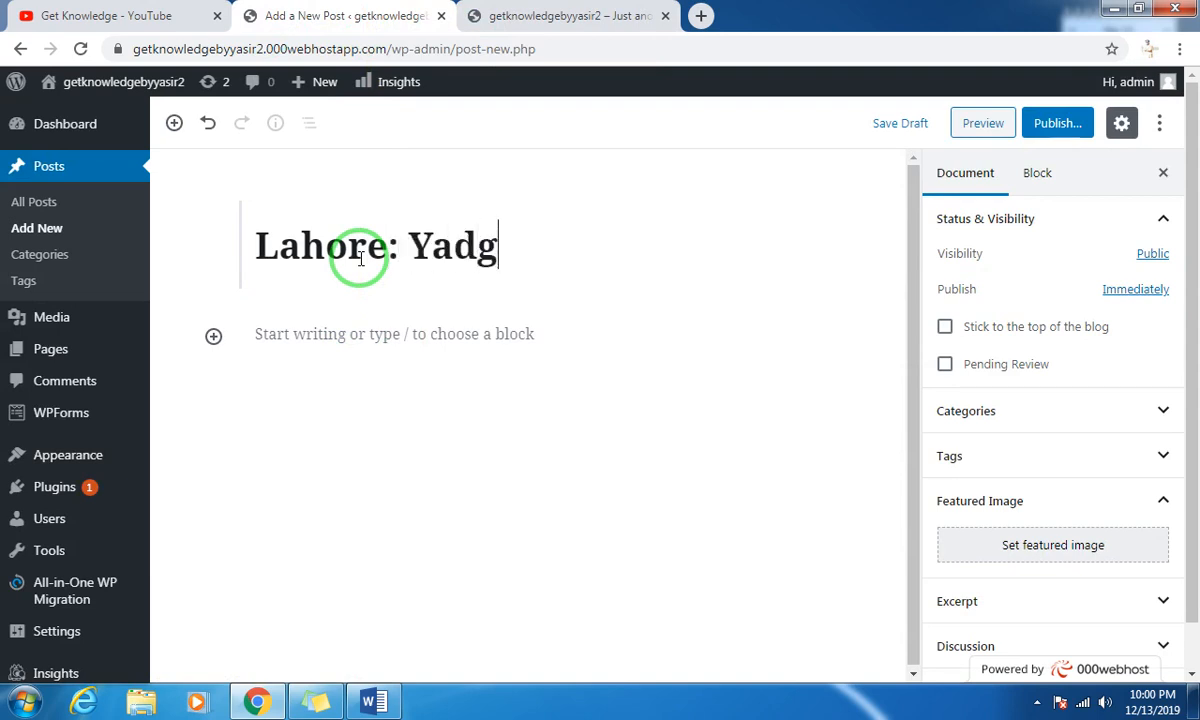
click(343, 336)
click(343, 254)
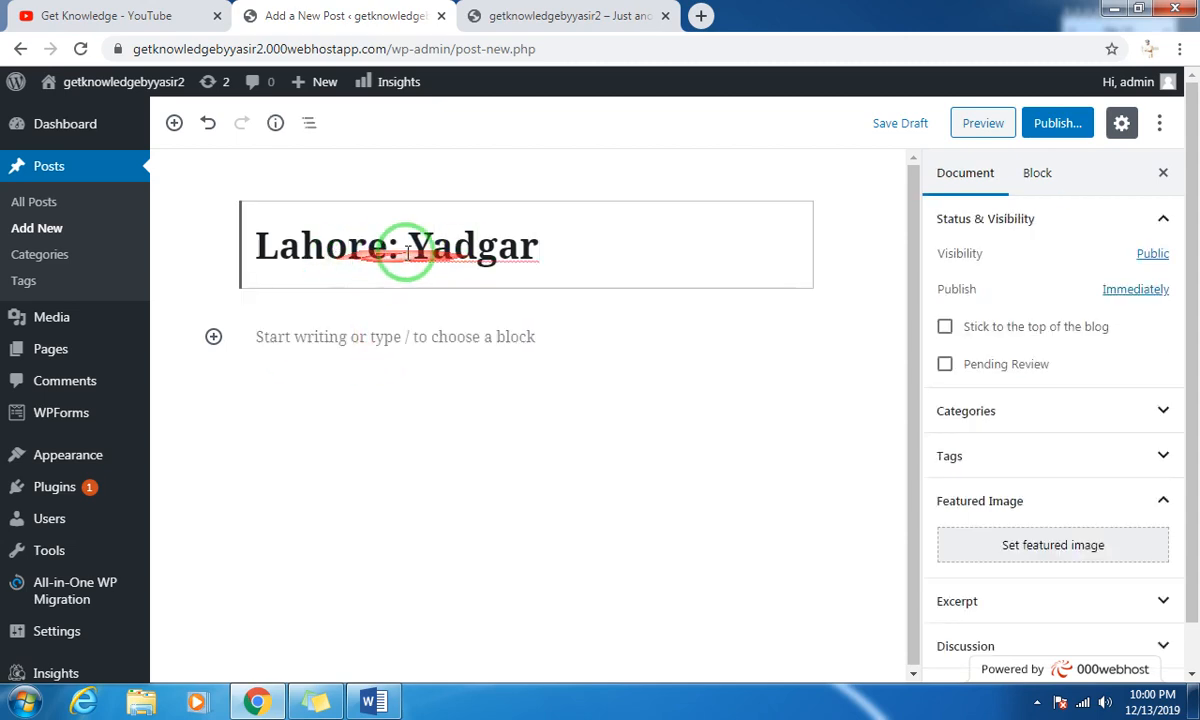
click(328, 337)
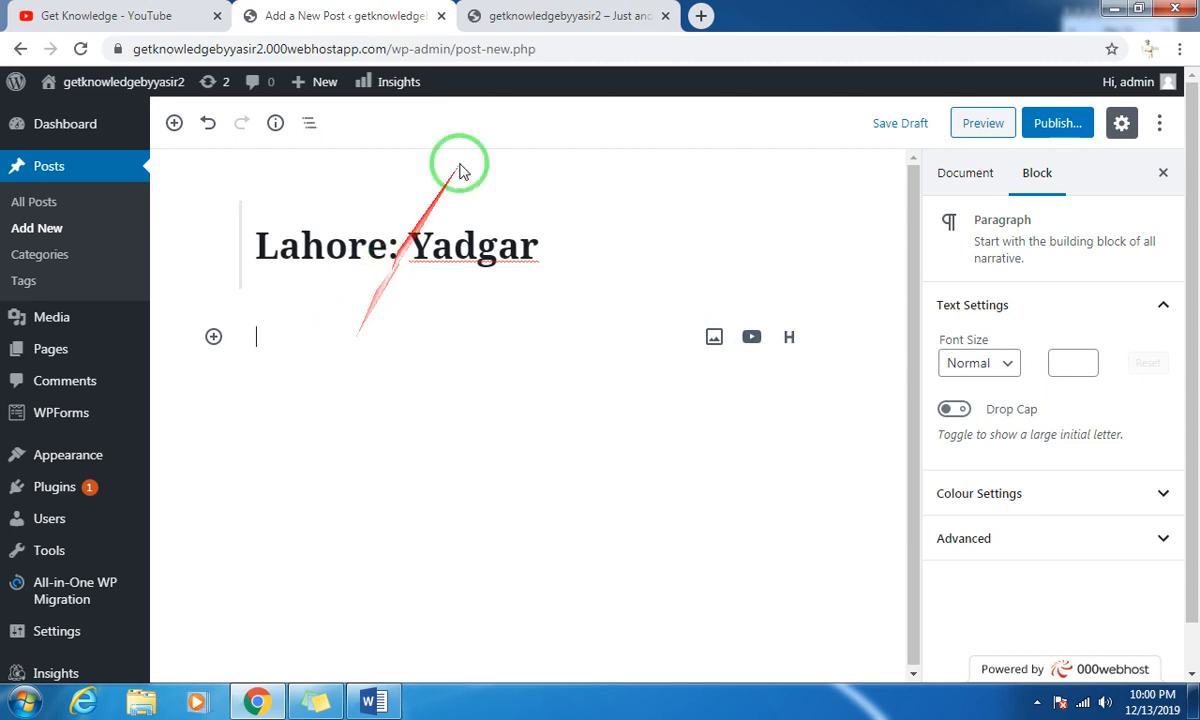
Search Google in a new tab for "lahore minare pakistan" and open the Wikipedia article on Minar-e-Pakistan.
click(549, 16)
click(635, 48)
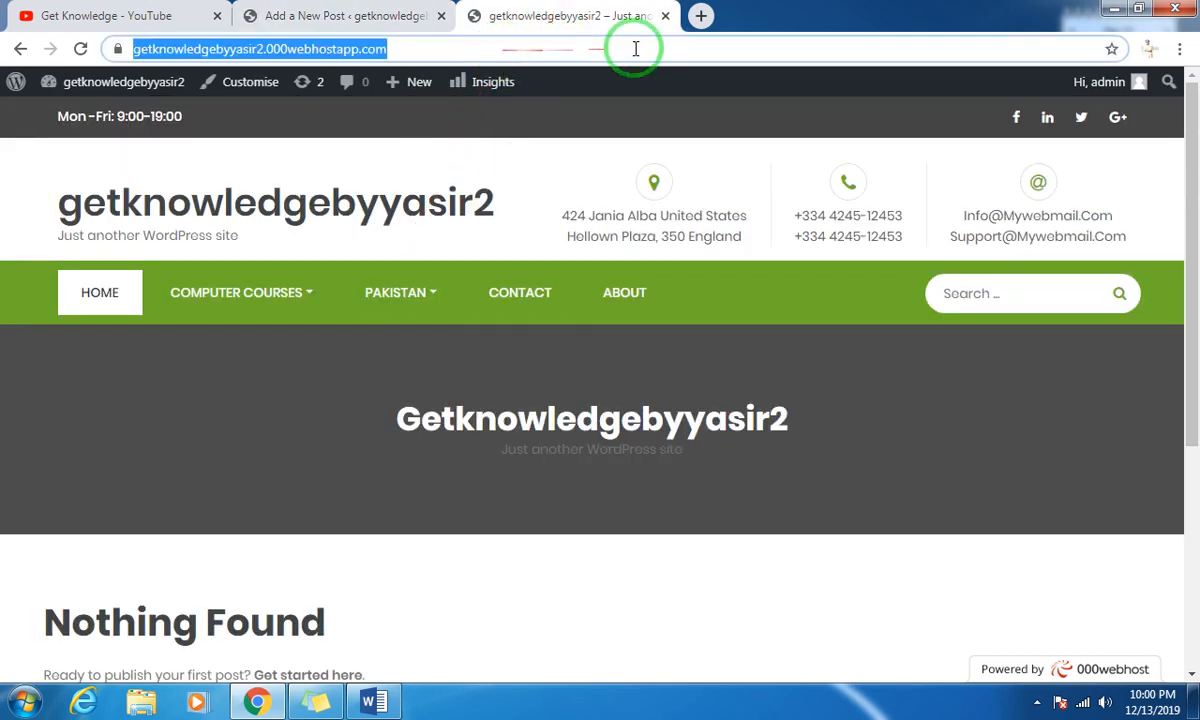
click(700, 16)
click(557, 363)
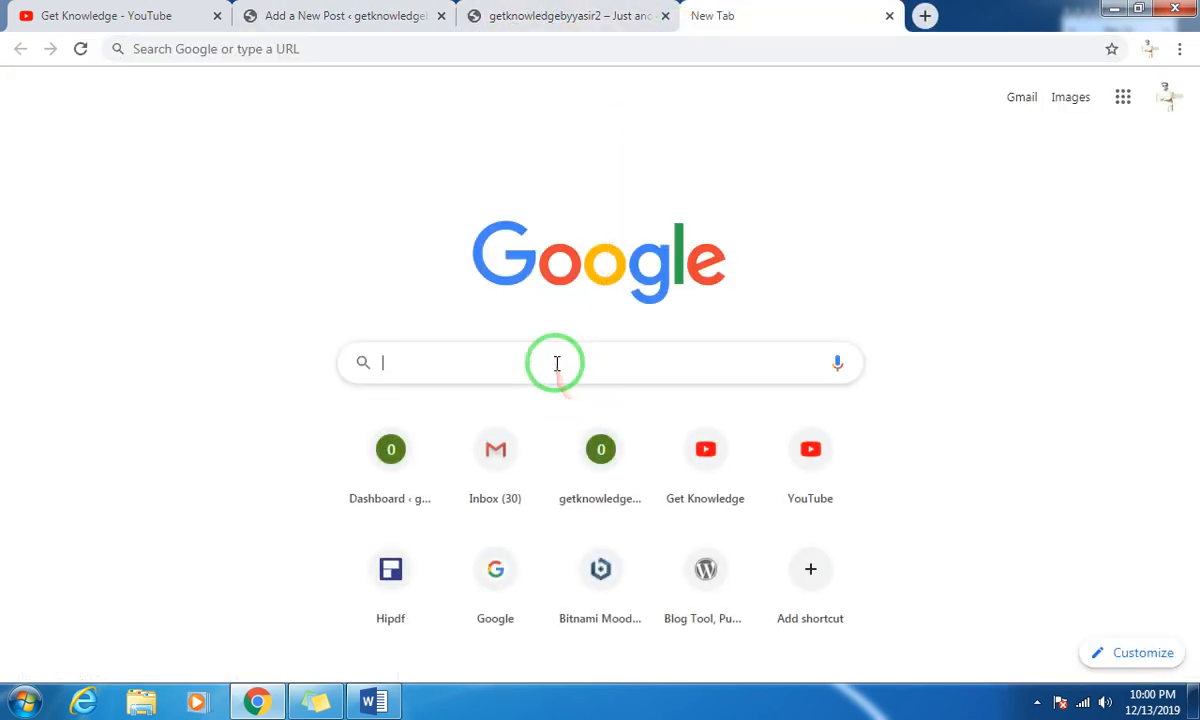
text(lahor)
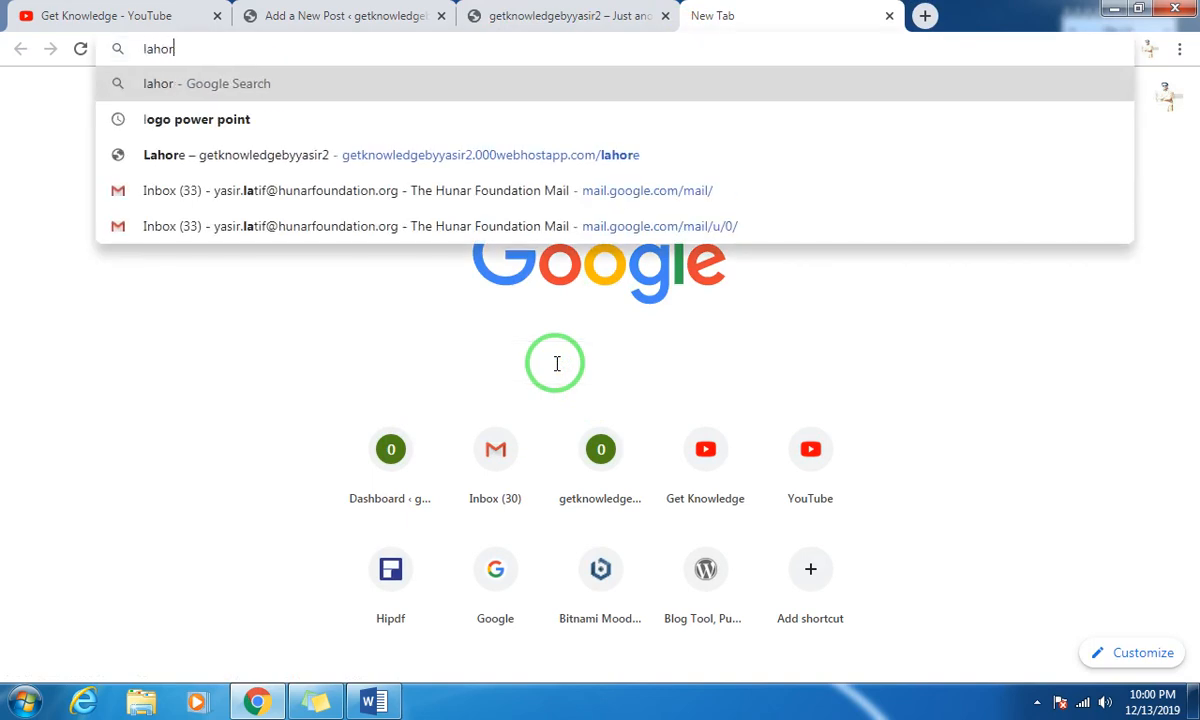
text(e minare pak)
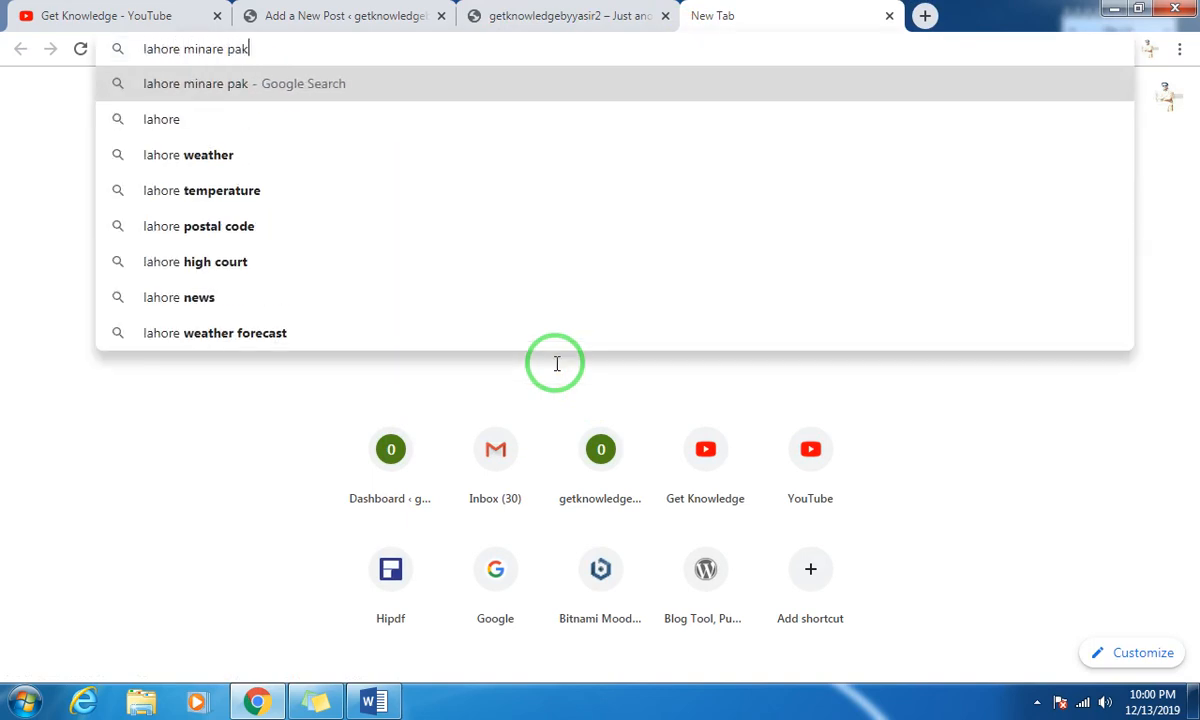
text(istan)
key(Return)
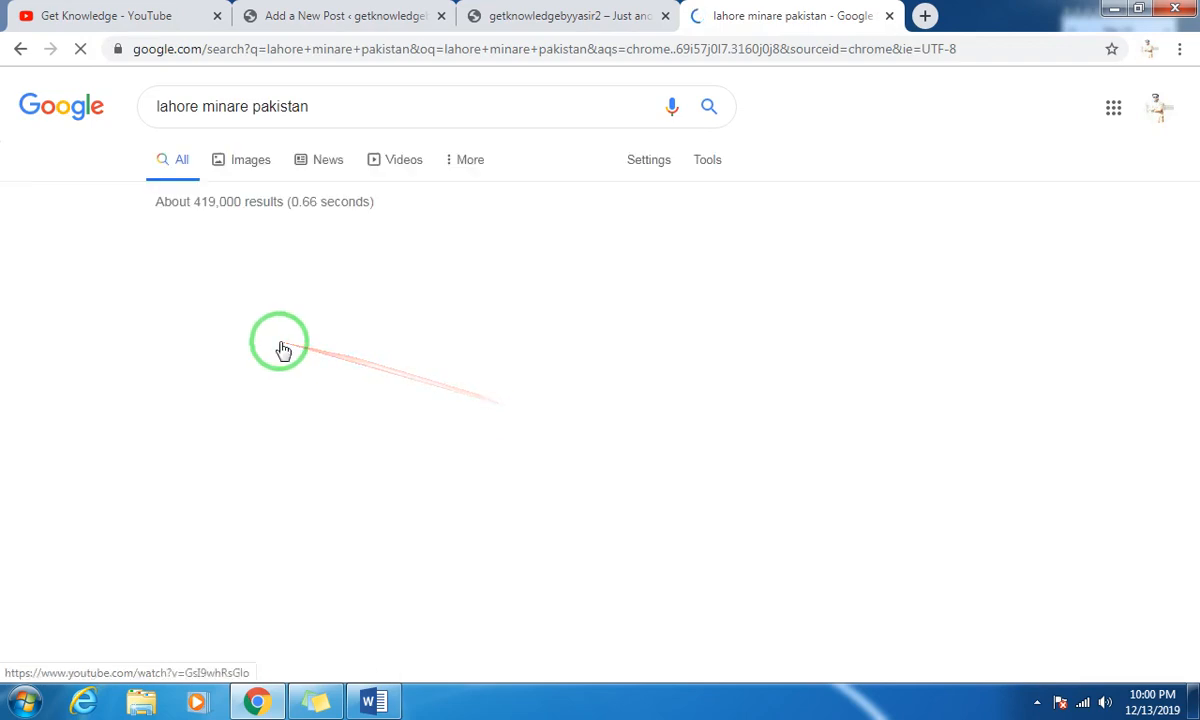
scroll(283, 350, down, 5)
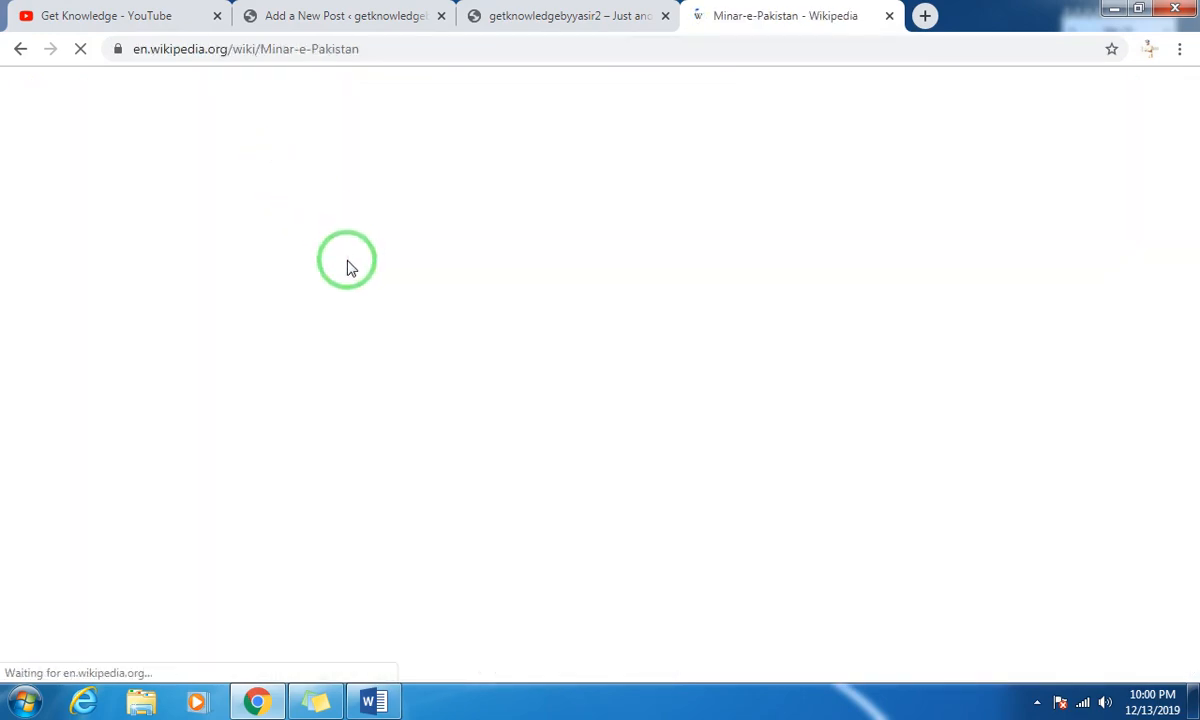
Copy the Design section's paragraphs through the Structure heading from the Wikipedia article and paste them into the post body.
scroll(275, 305, down, 5)
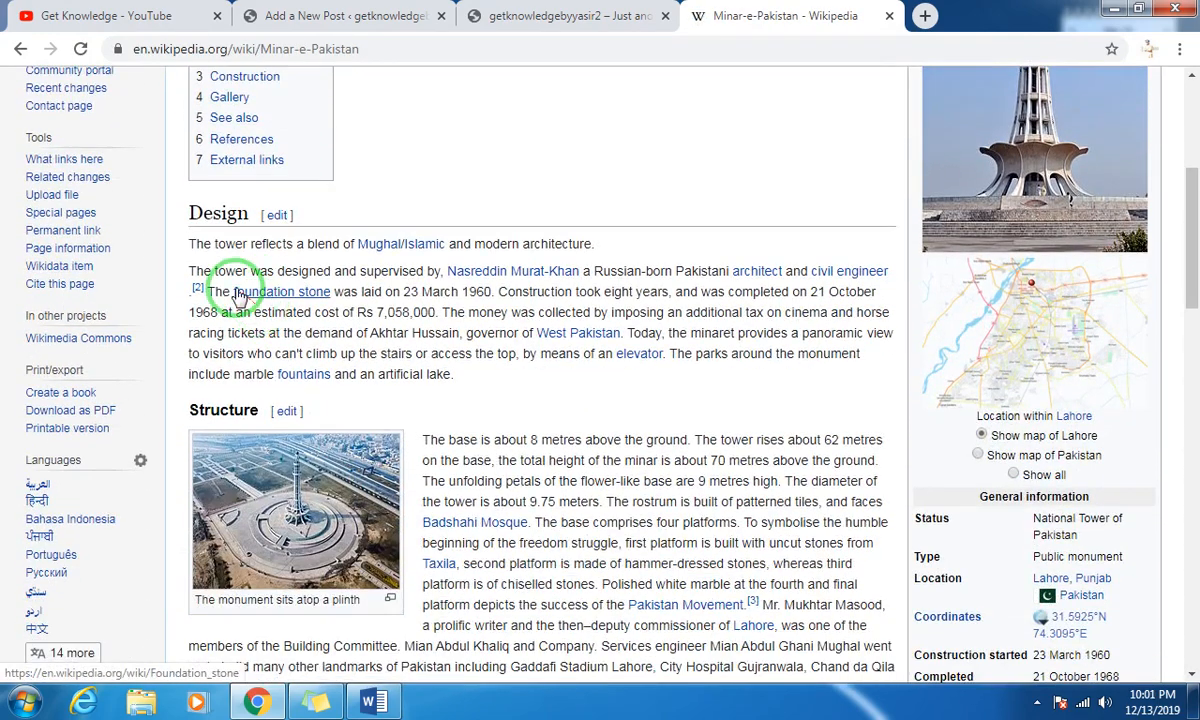
drag(182, 241, 500, 405)
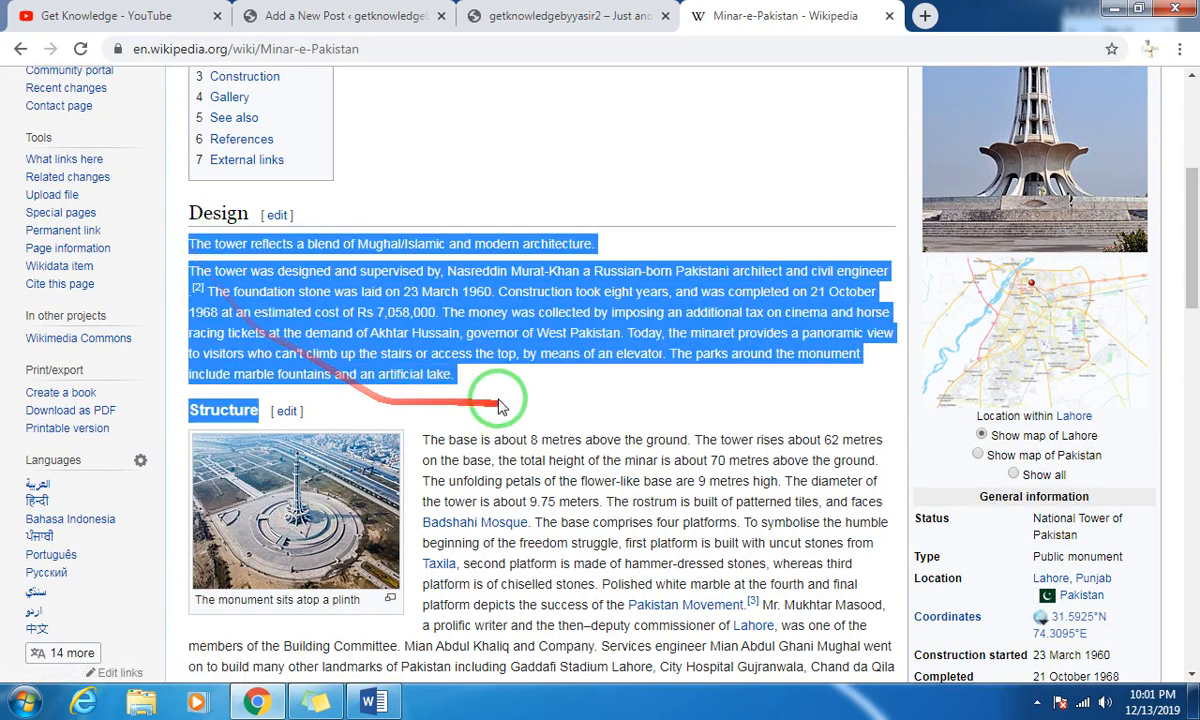
click(318, 16)
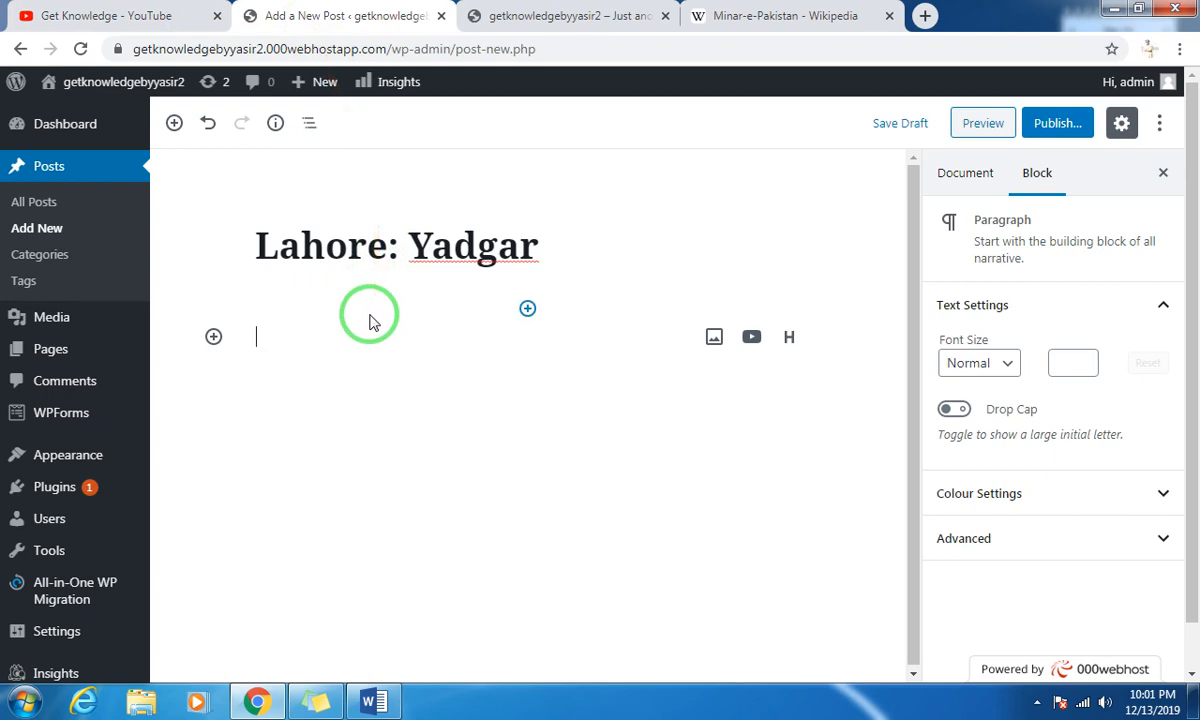
key(ctrl+v)
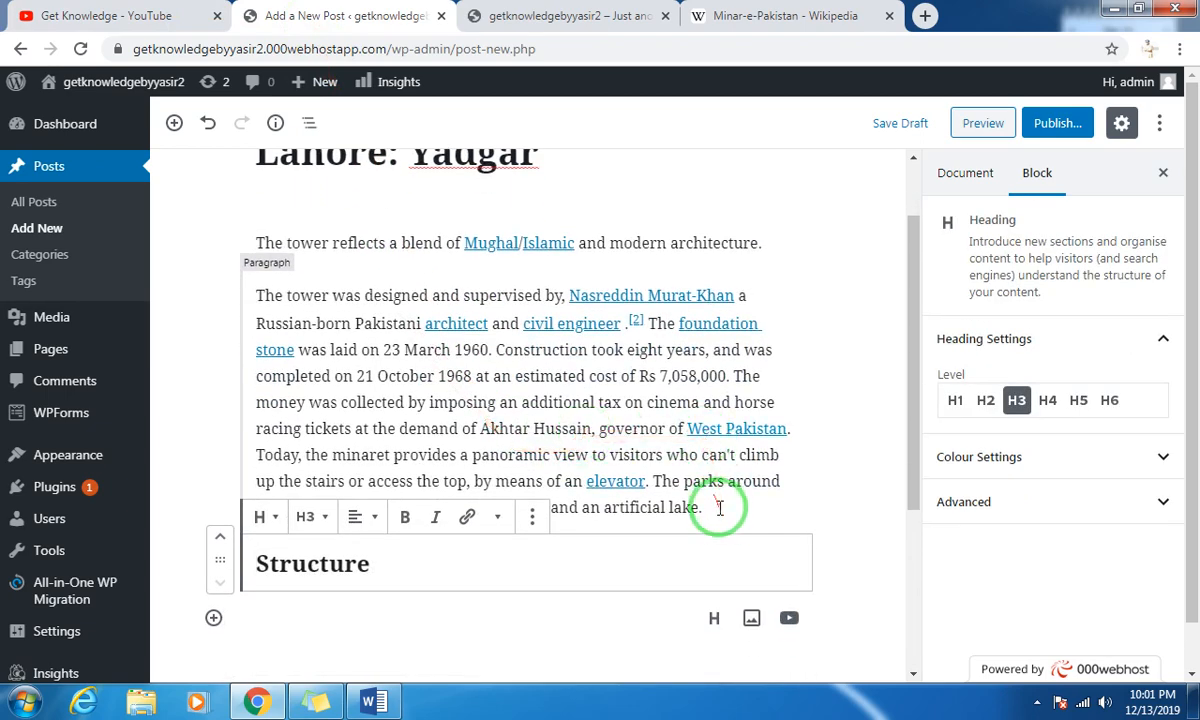
Insert empty paragraphs between the paragraph ending in "artificial lake." and the Structure heading of the post.
click(719, 507)
key(Return)
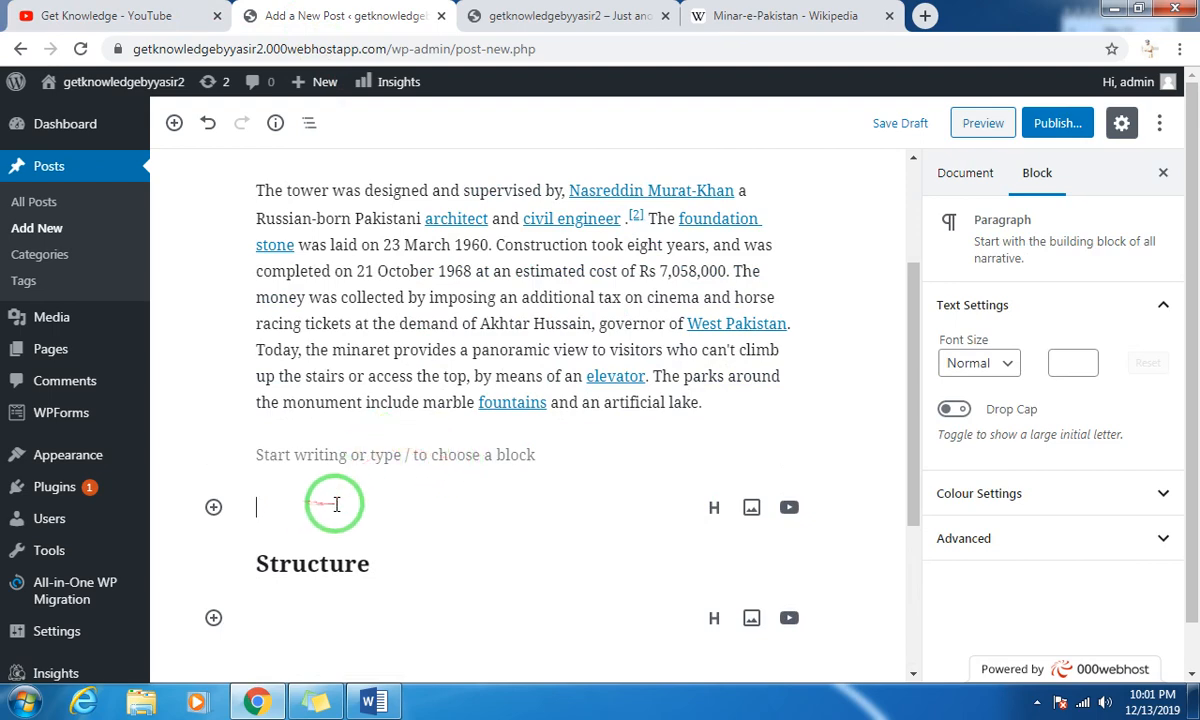
key(BackSpace)
click(745, 454)
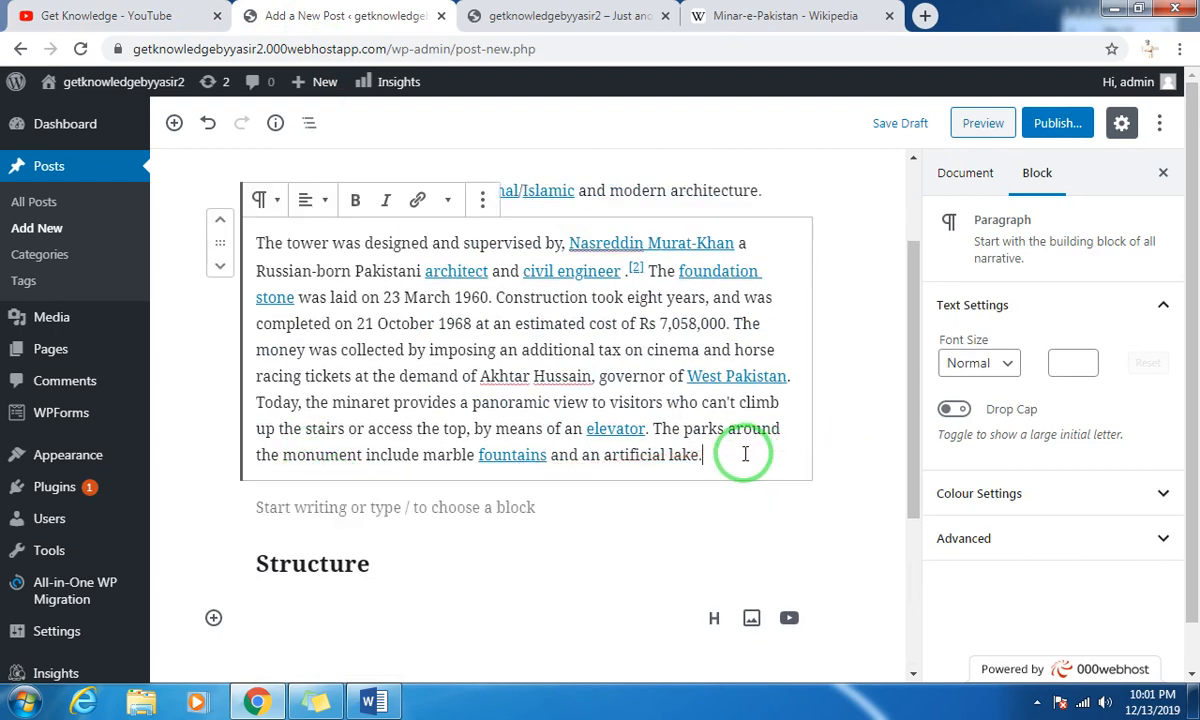
key(shift+Return)
key(Return)
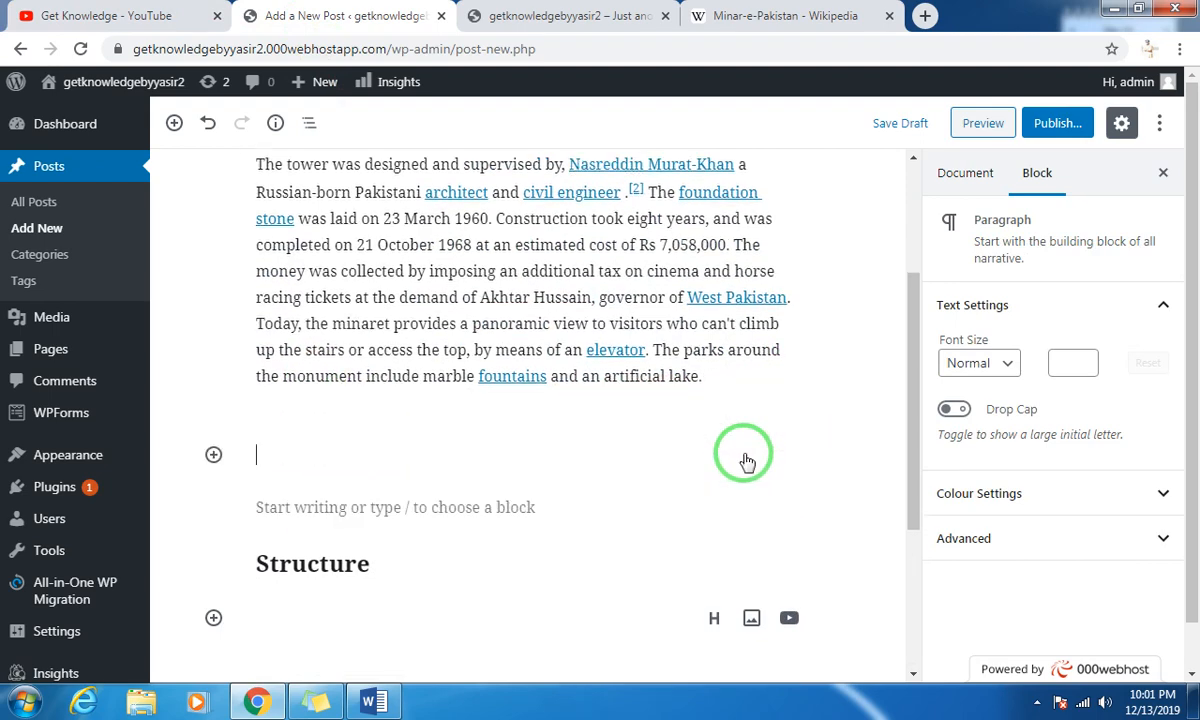
key(BackSpace)
key(BackSpace)
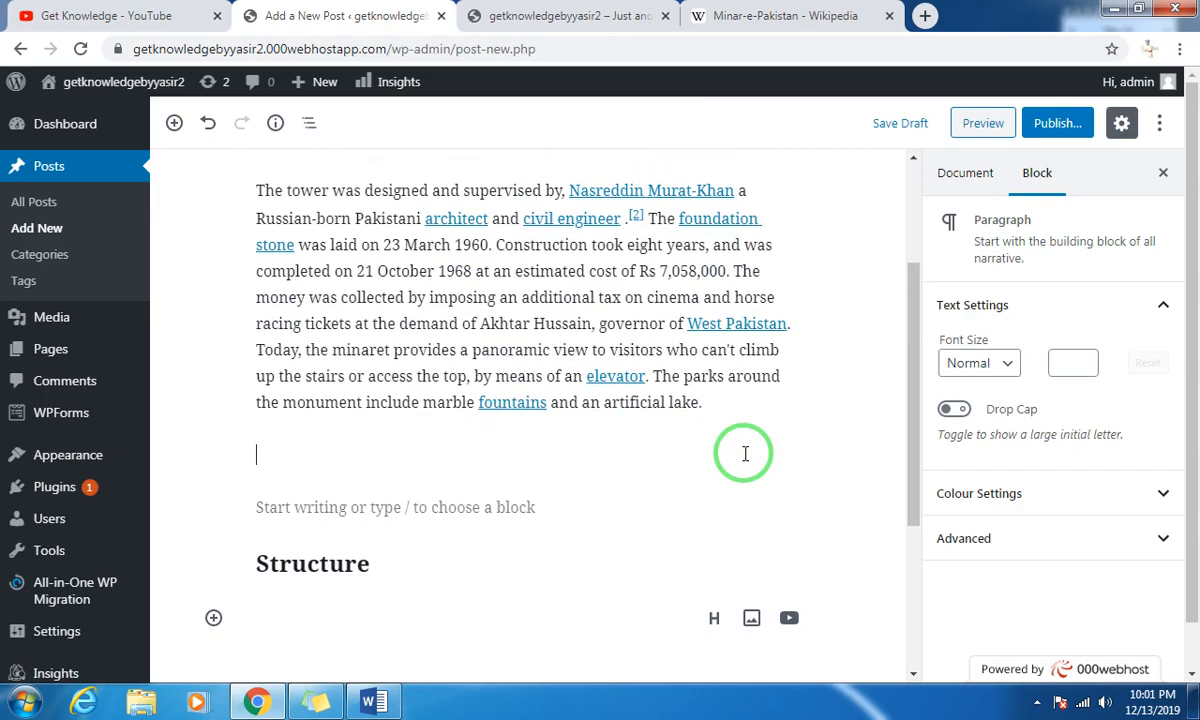
Copy the Structure section's full text from the Wikipedia article and paste it into the empty paragraph above the post's Structure heading.
click(765, 17)
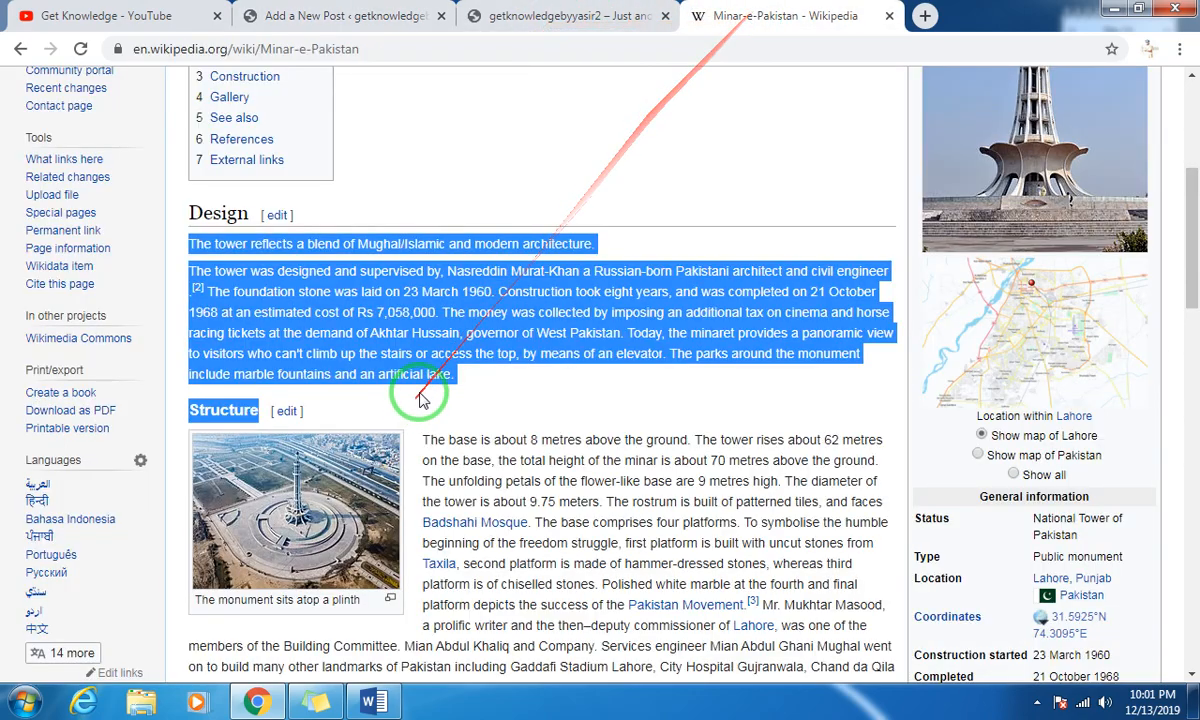
scroll(420, 390, down, 5)
scroll(430, 200, up, 2)
drag(423, 158, 672, 412)
key(ctrl+c)
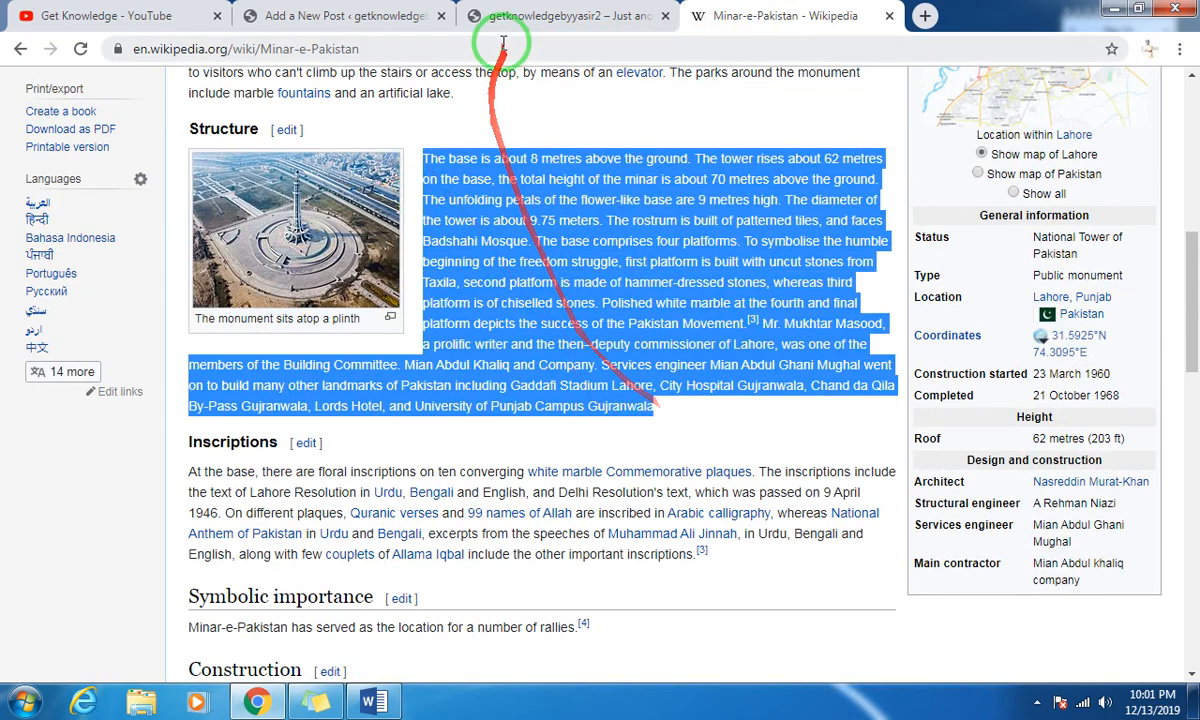
click(352, 22)
click(362, 482)
key(ctrl+v)
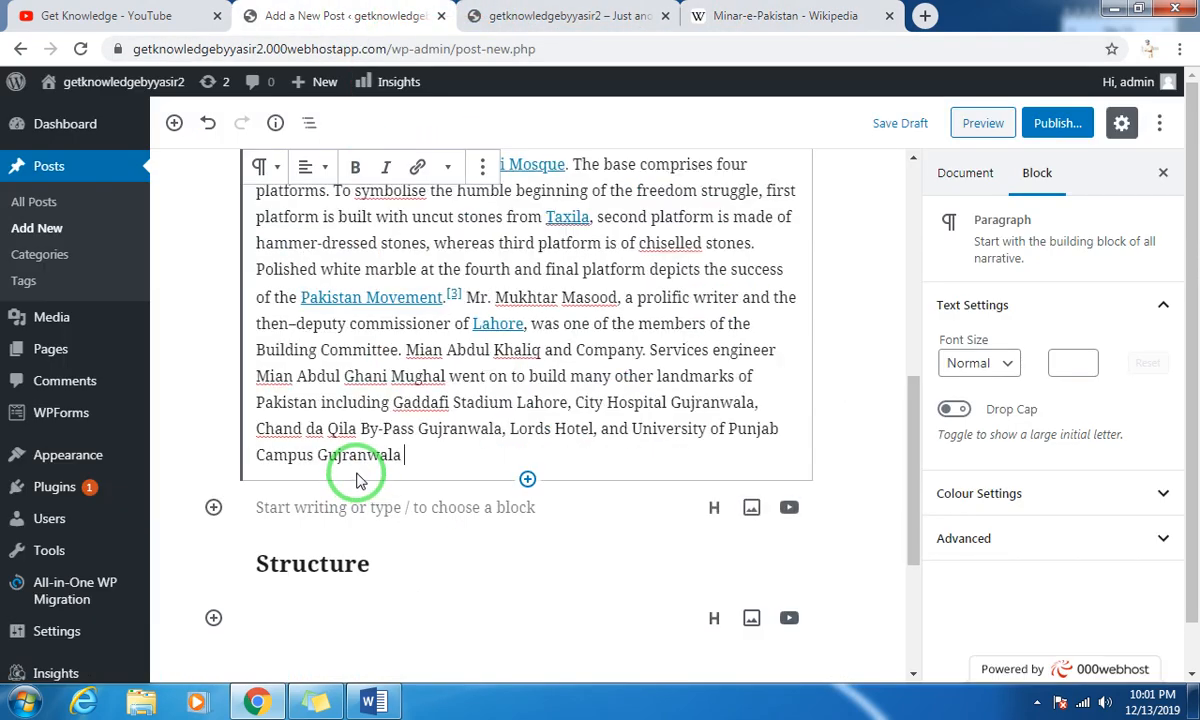
Insert blank lines in the tower paragraph after "Construction took eight years, and was".
scroll(430, 426, up, 5)
click(364, 482)
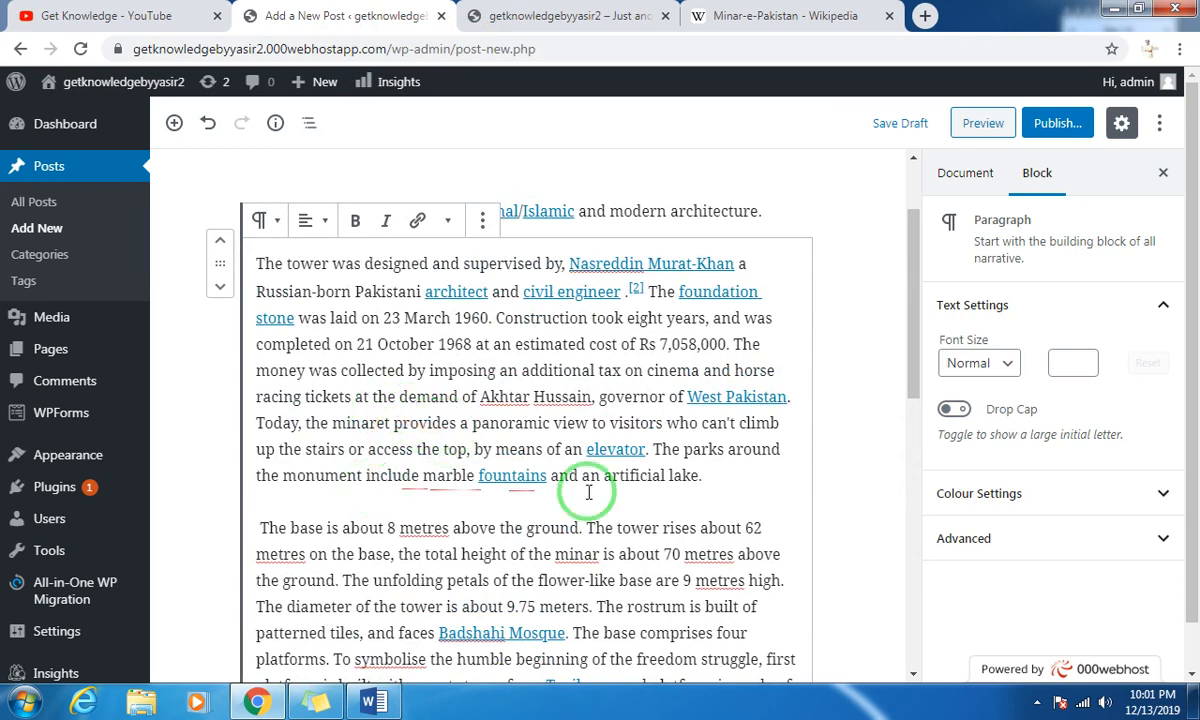
scroll(721, 486, up, 2)
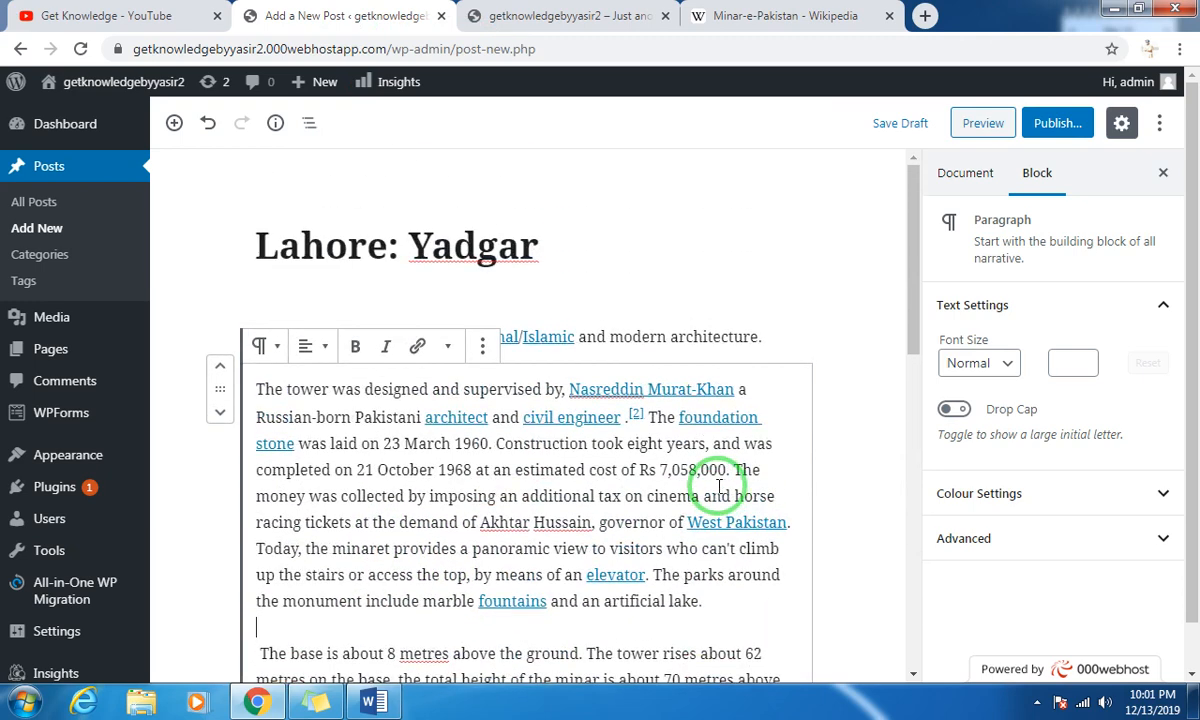
click(780, 420)
click(778, 447)
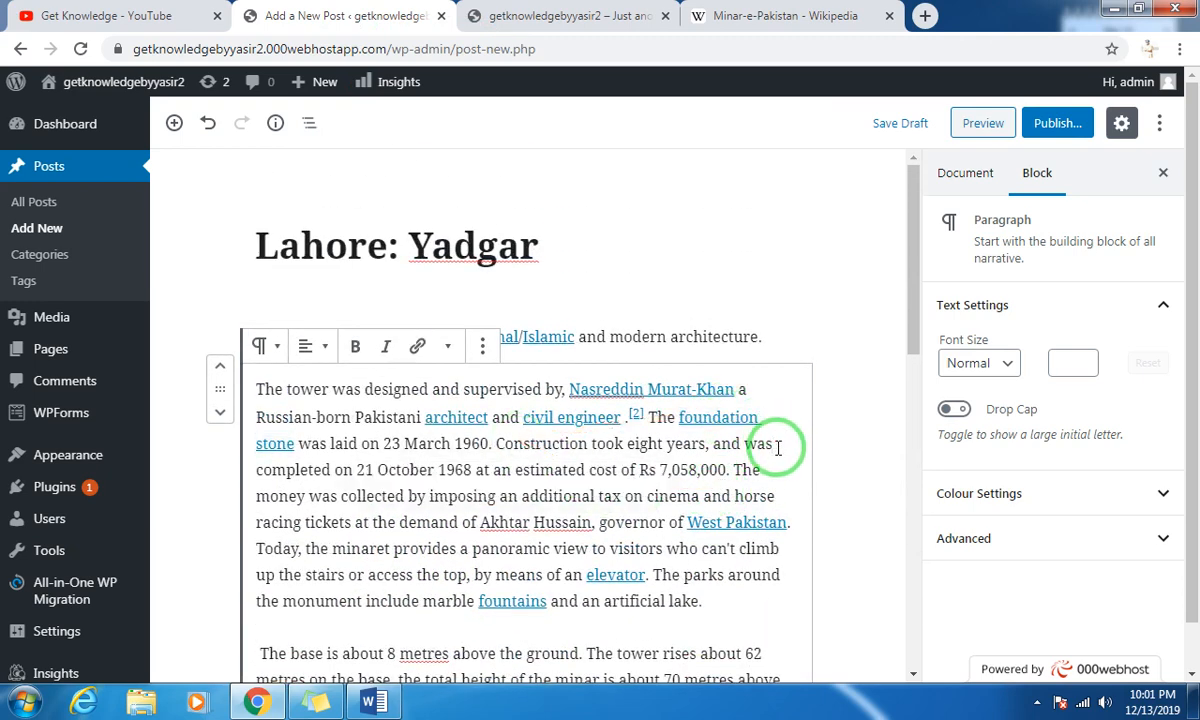
key(shift+Return)
key(shift+Return)
key(shift+Return)
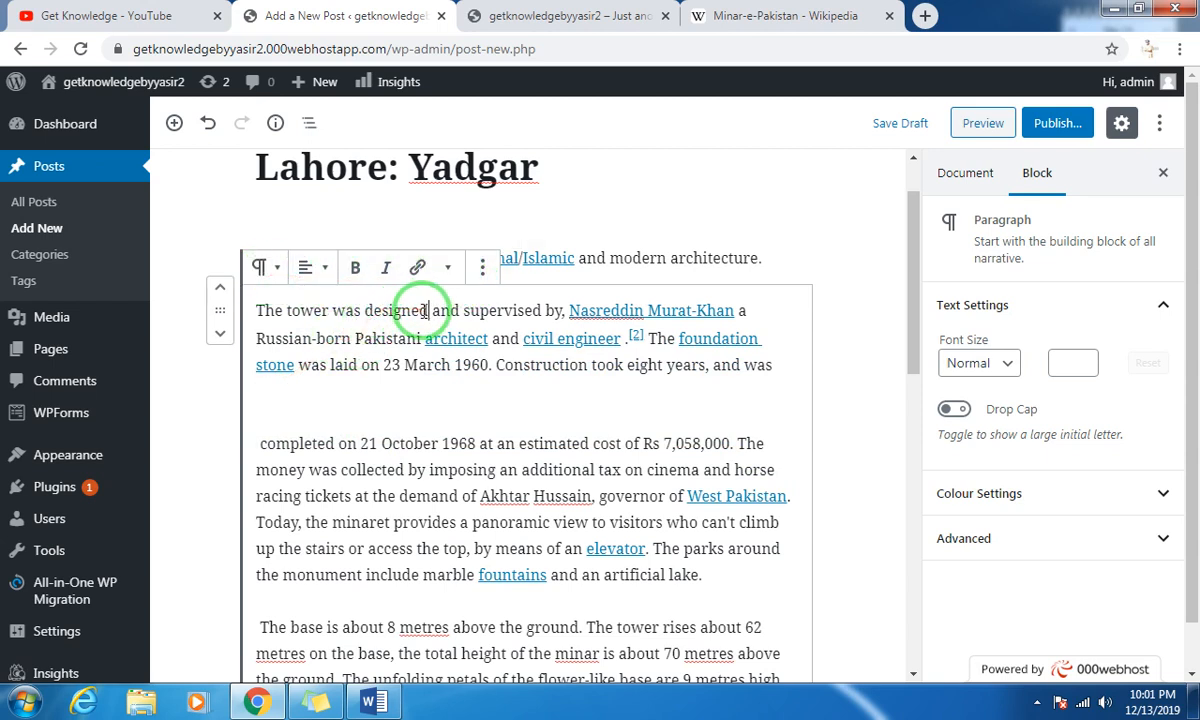
Format the opening words "The tower was designed" in bold and italic, and look through the alignment and additional text formatting options.
drag(428, 311, 255, 311)
click(355, 267)
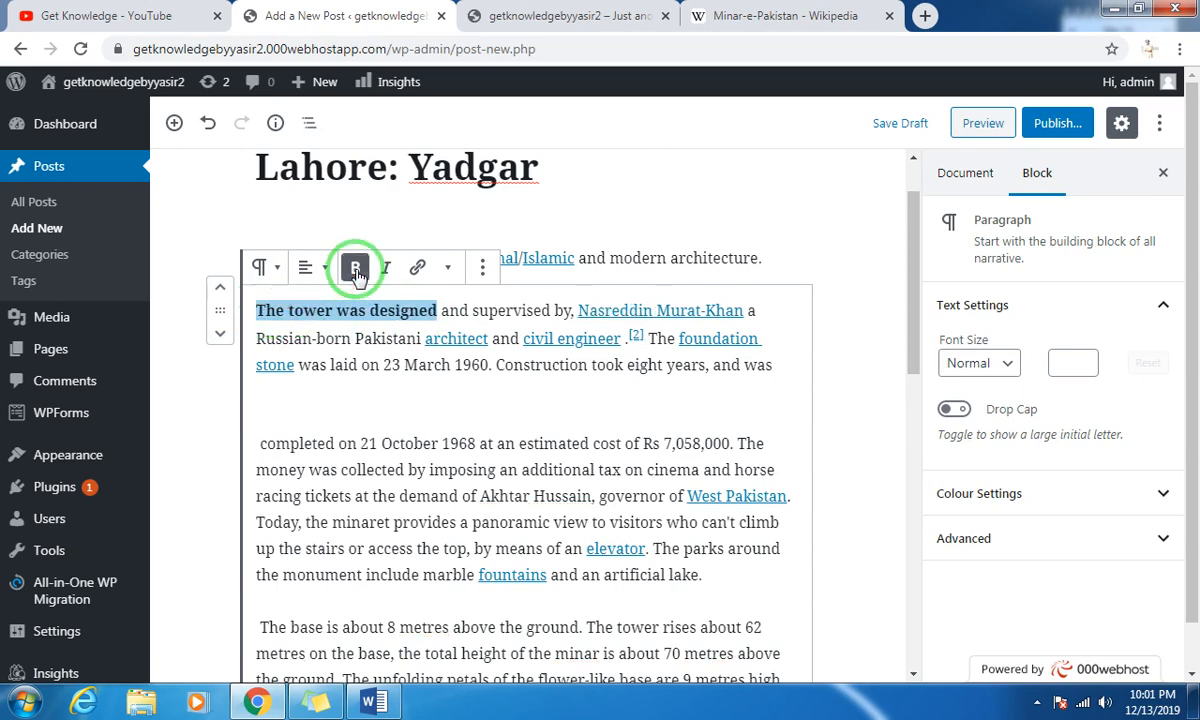
click(388, 272)
click(310, 268)
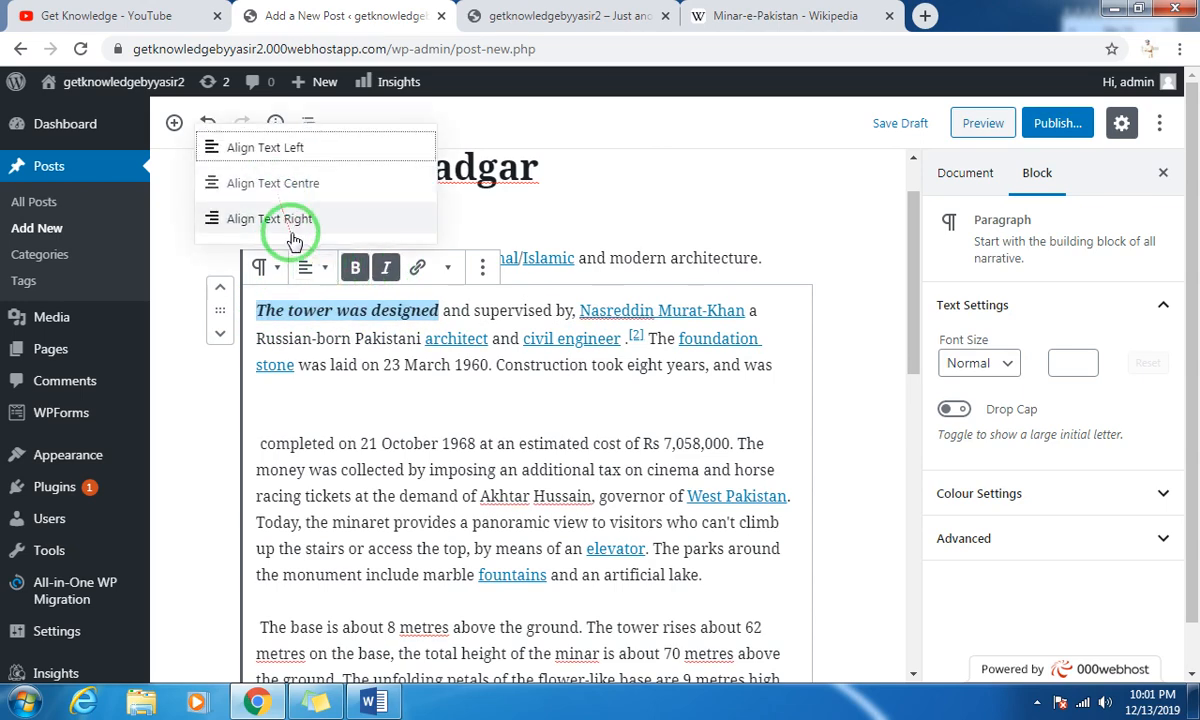
click(448, 270)
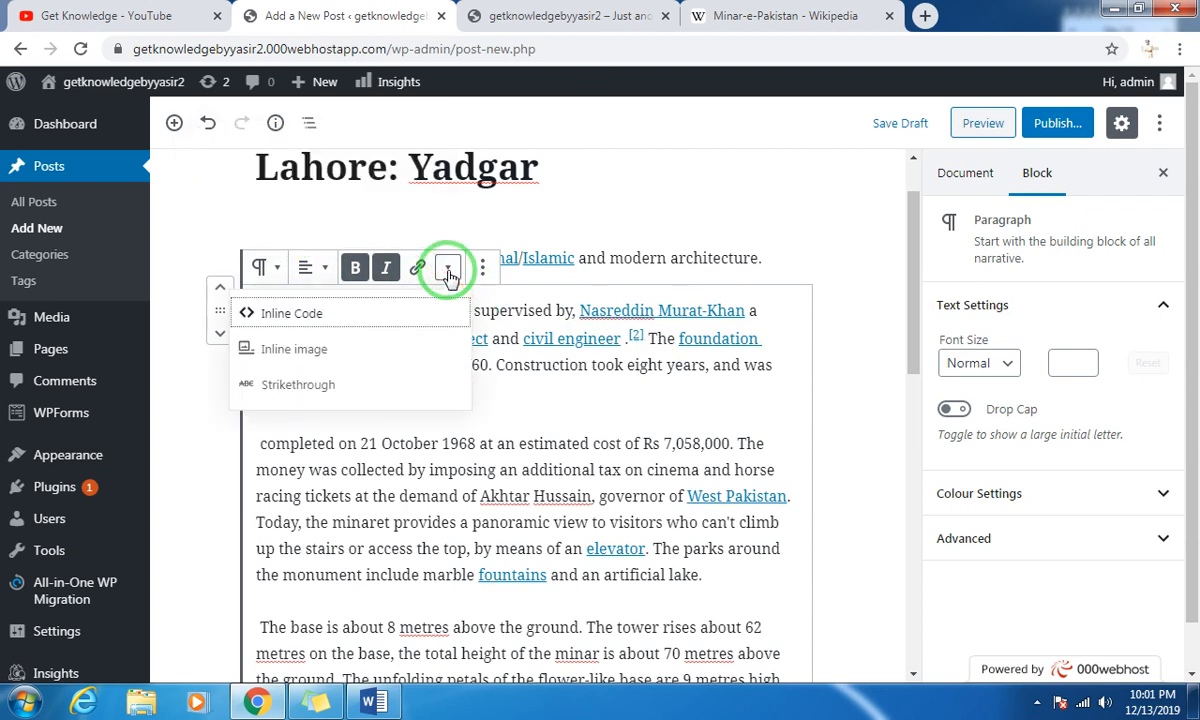
click(448, 270)
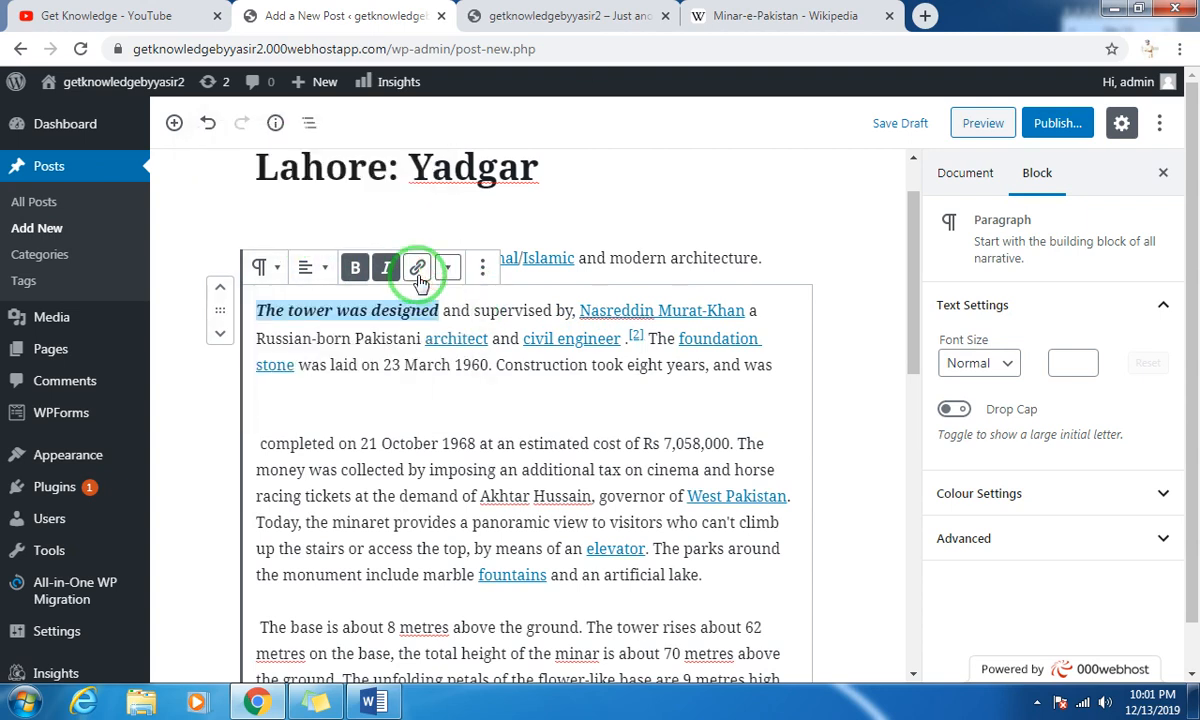
click(385, 338)
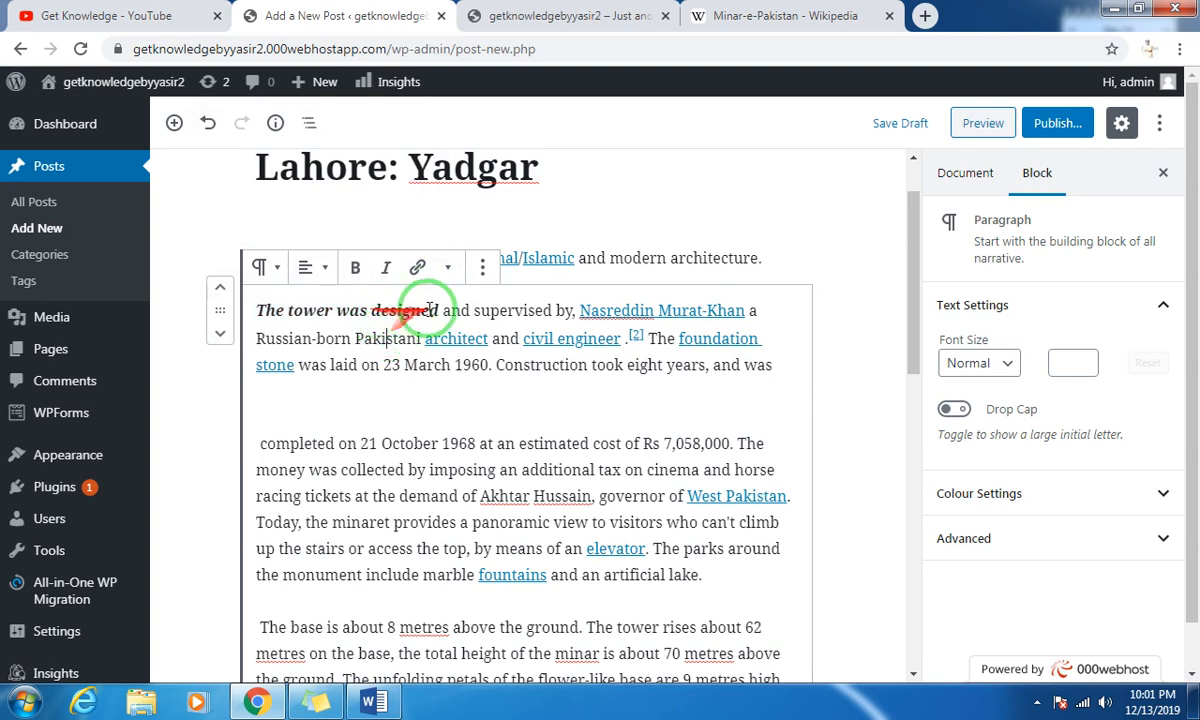
drag(437, 310, 303, 245)
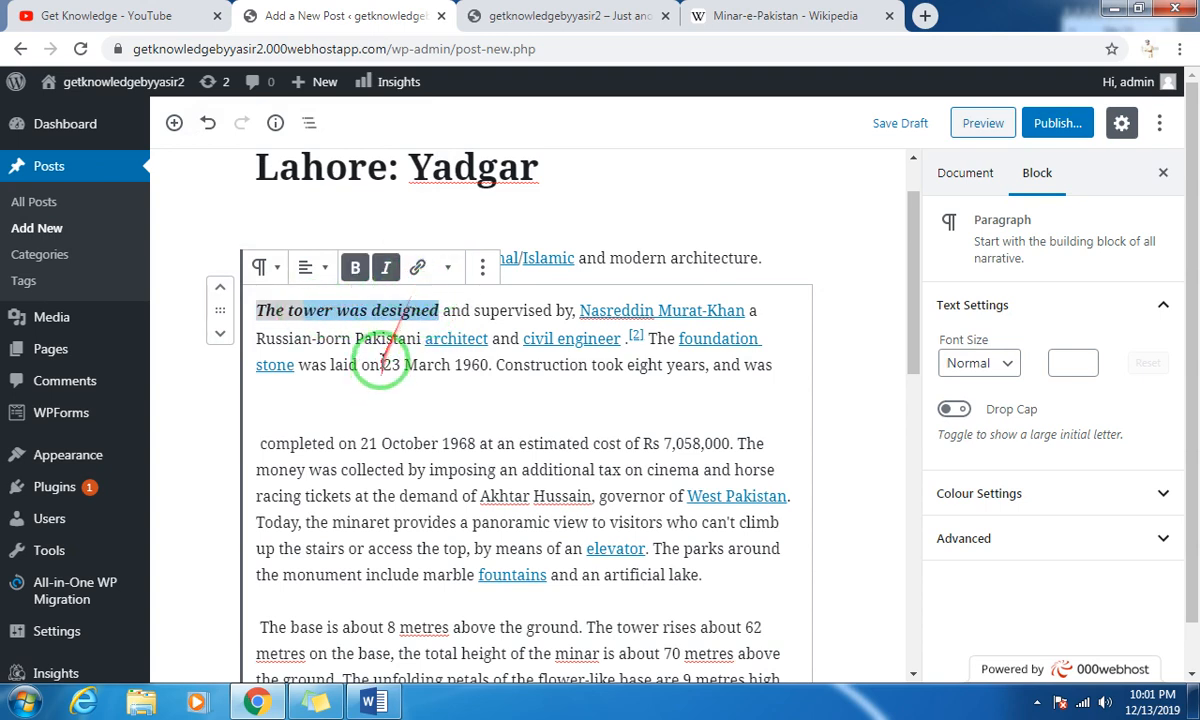
Add the text "Click here to go my friend's website" on the blank line within the tower paragraph.
click(338, 398)
text(C)
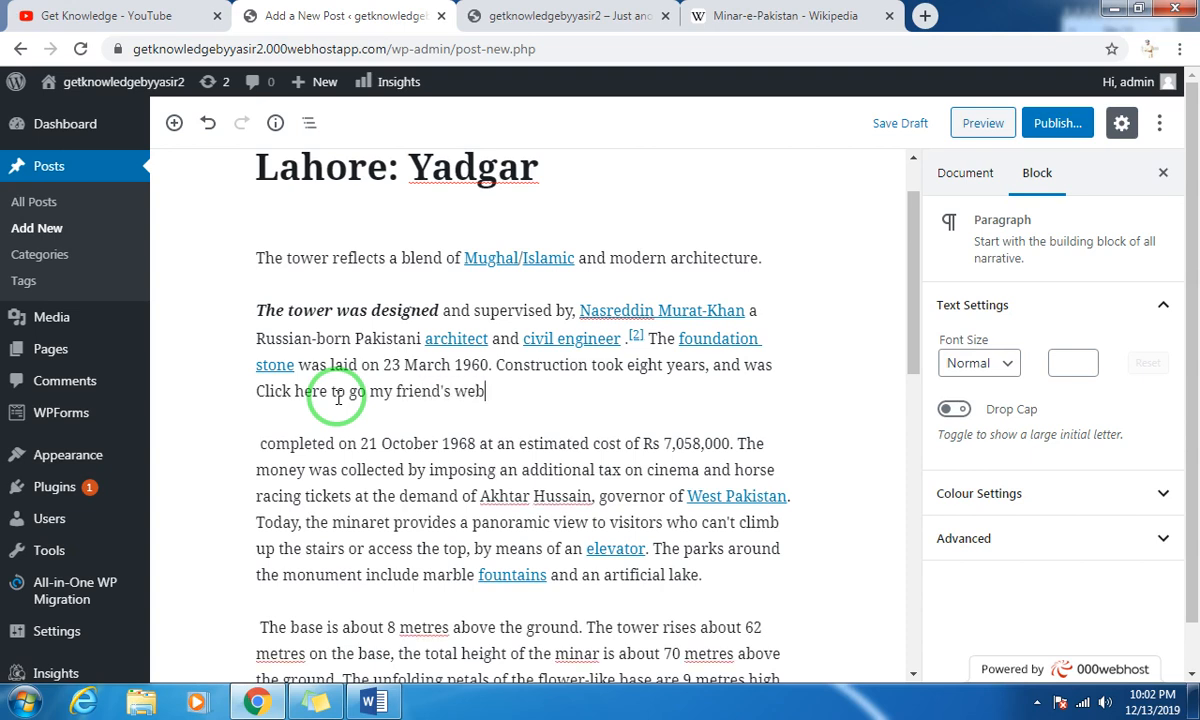
click(338, 397)
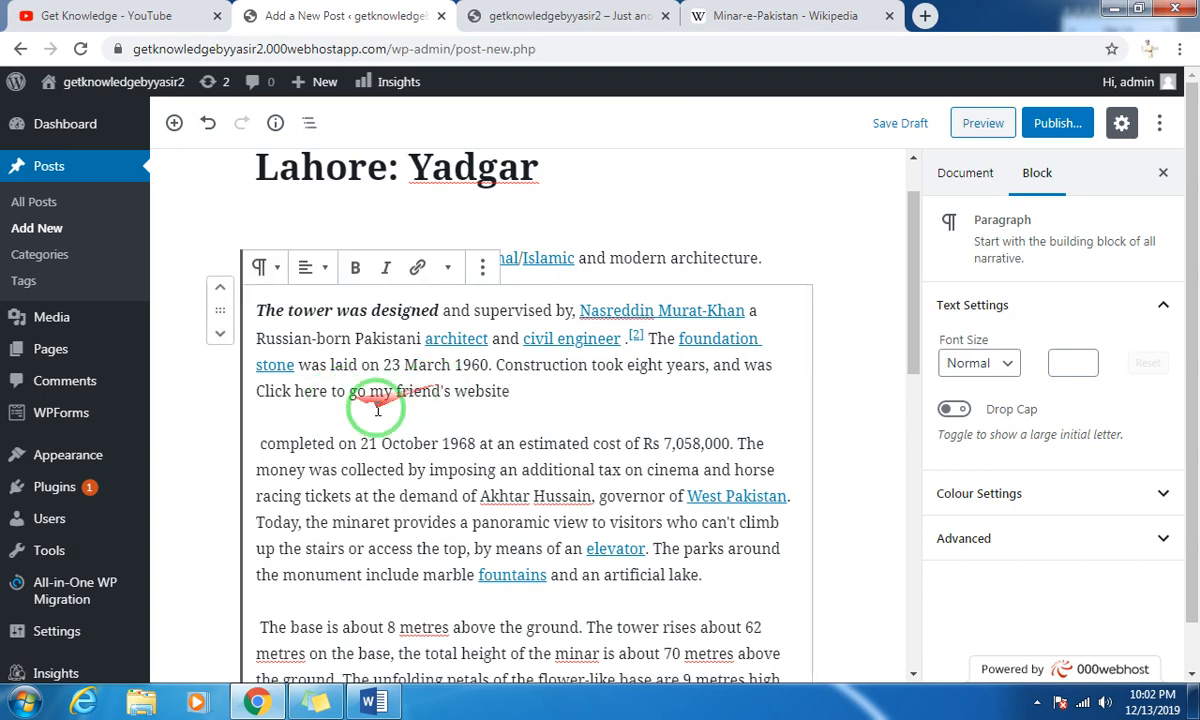
drag(509, 396, 258, 396)
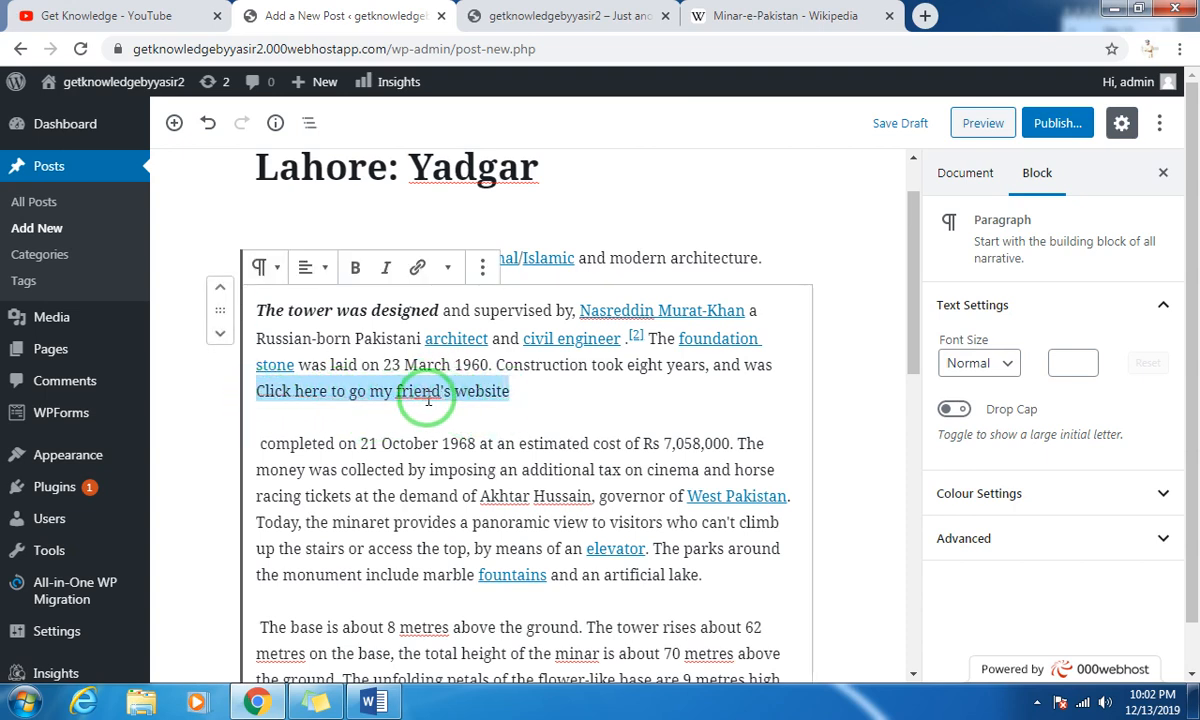
click(418, 267)
click(372, 445)
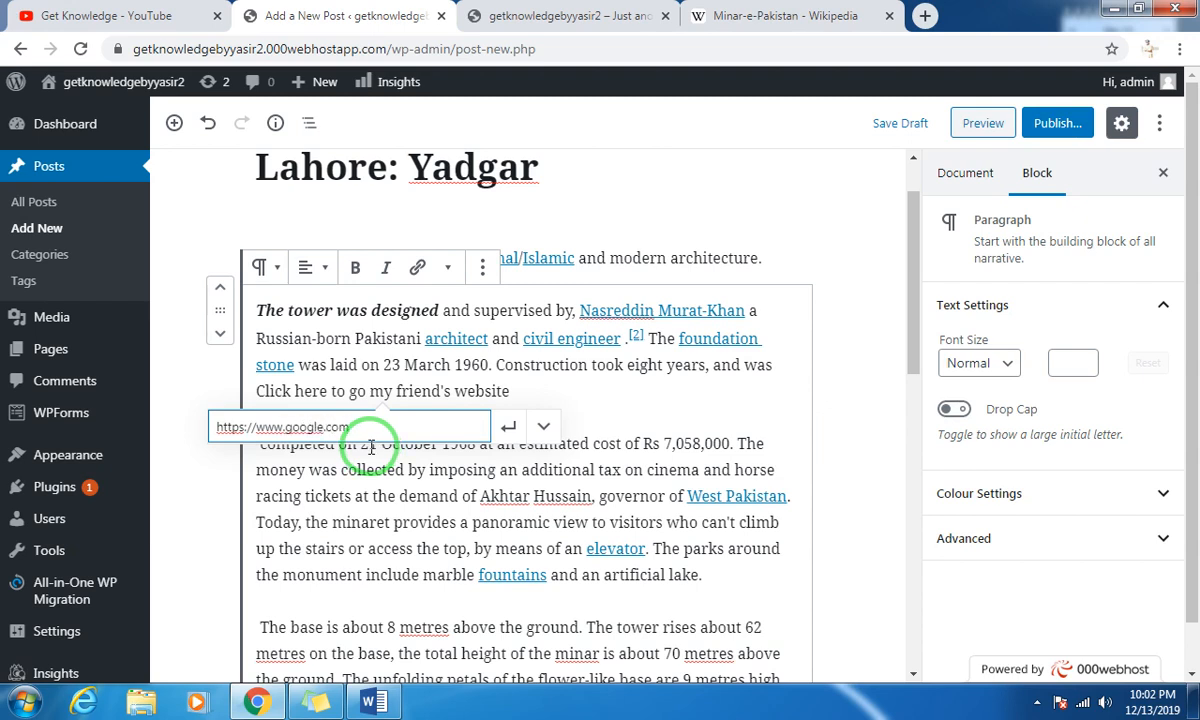
click(512, 430)
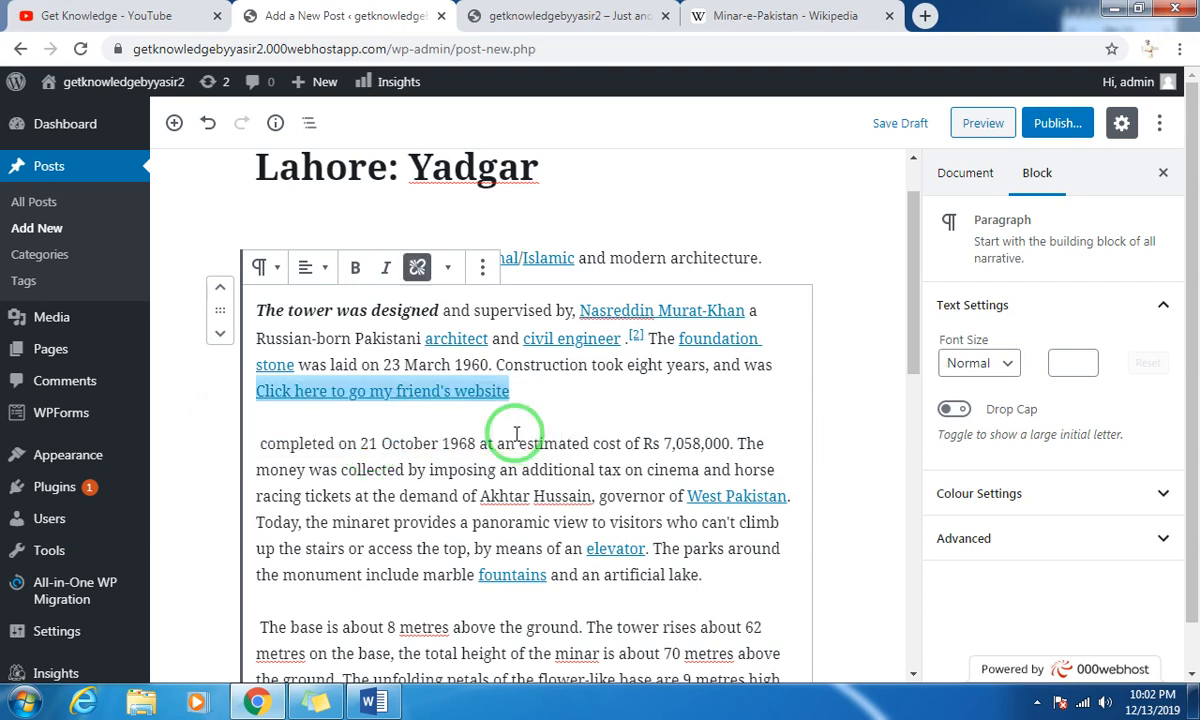
click(400, 397)
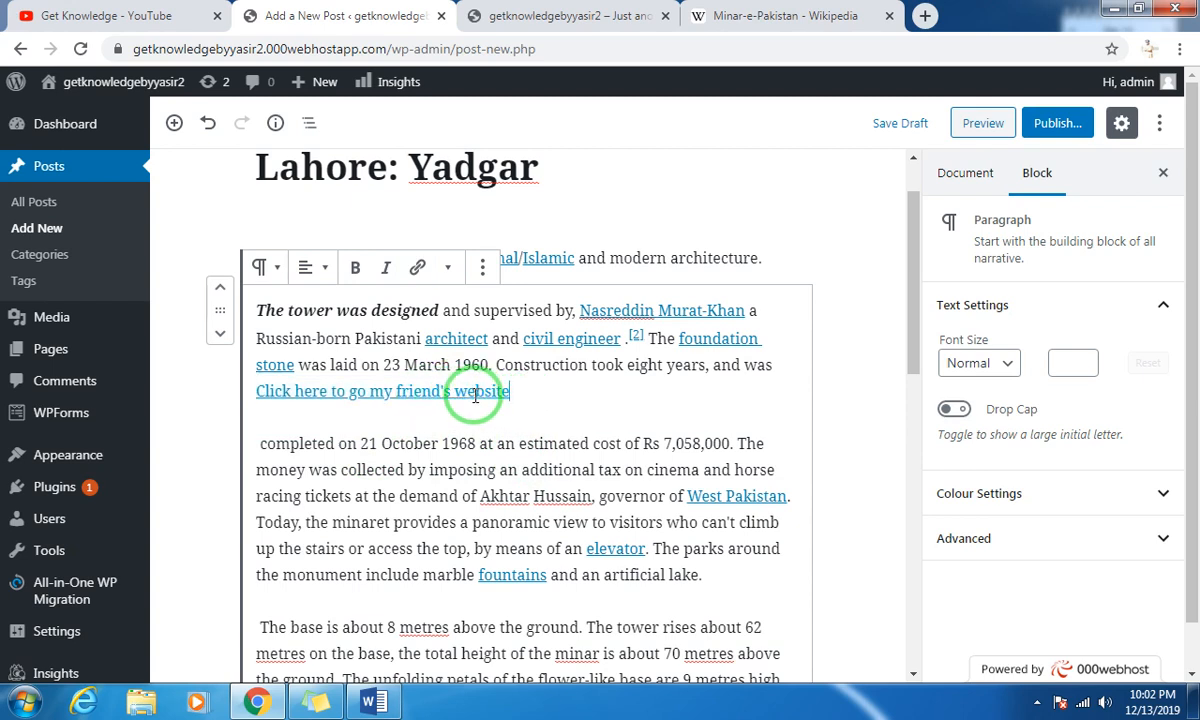
Add blank lines below the website link and start inserting an inline image there from an uploaded file.
key(shift+Return)
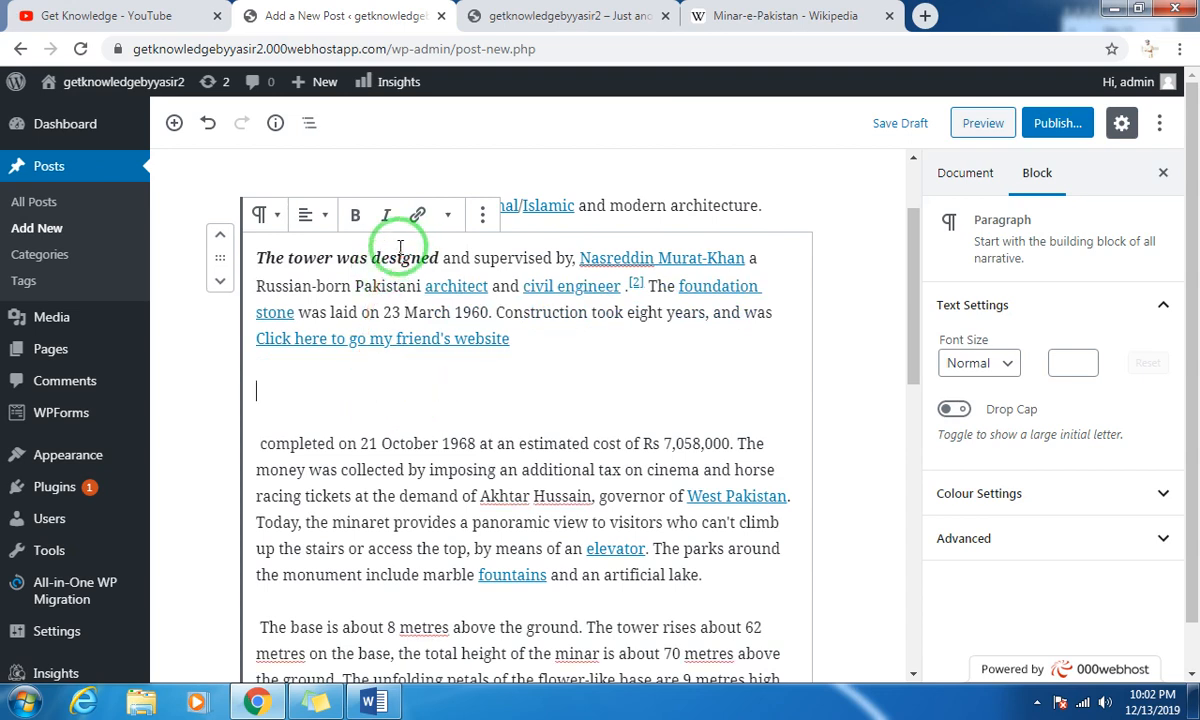
click(450, 216)
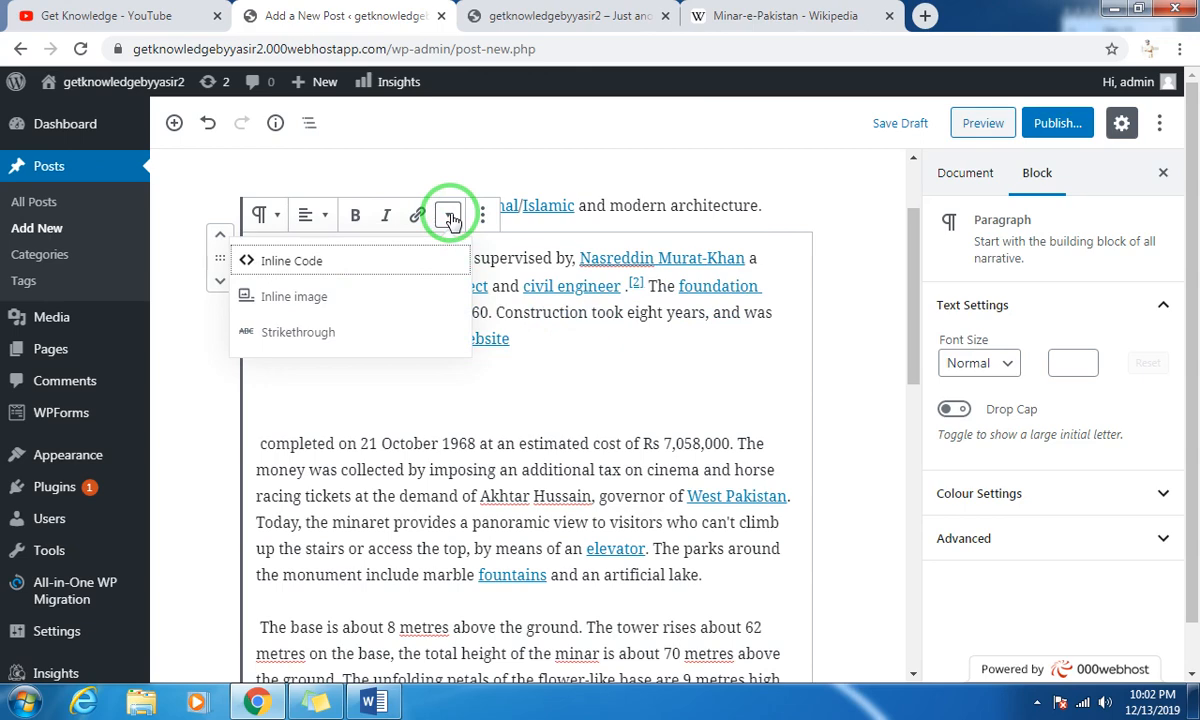
click(330, 310)
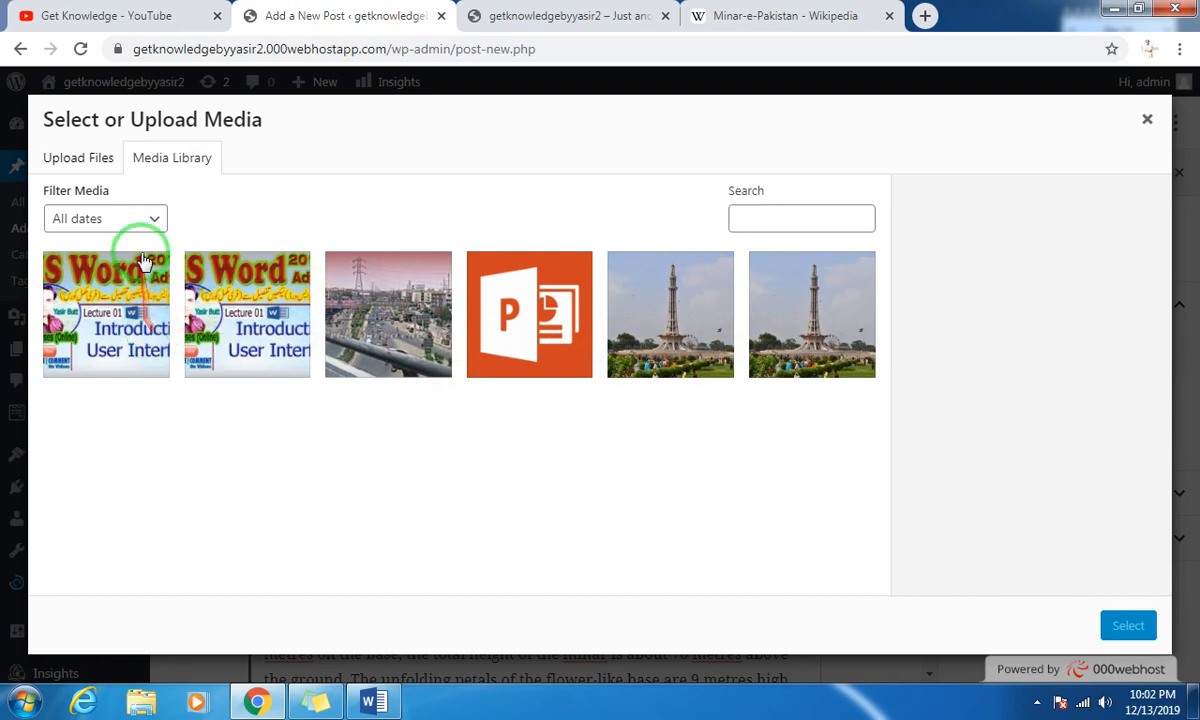
click(88, 160)
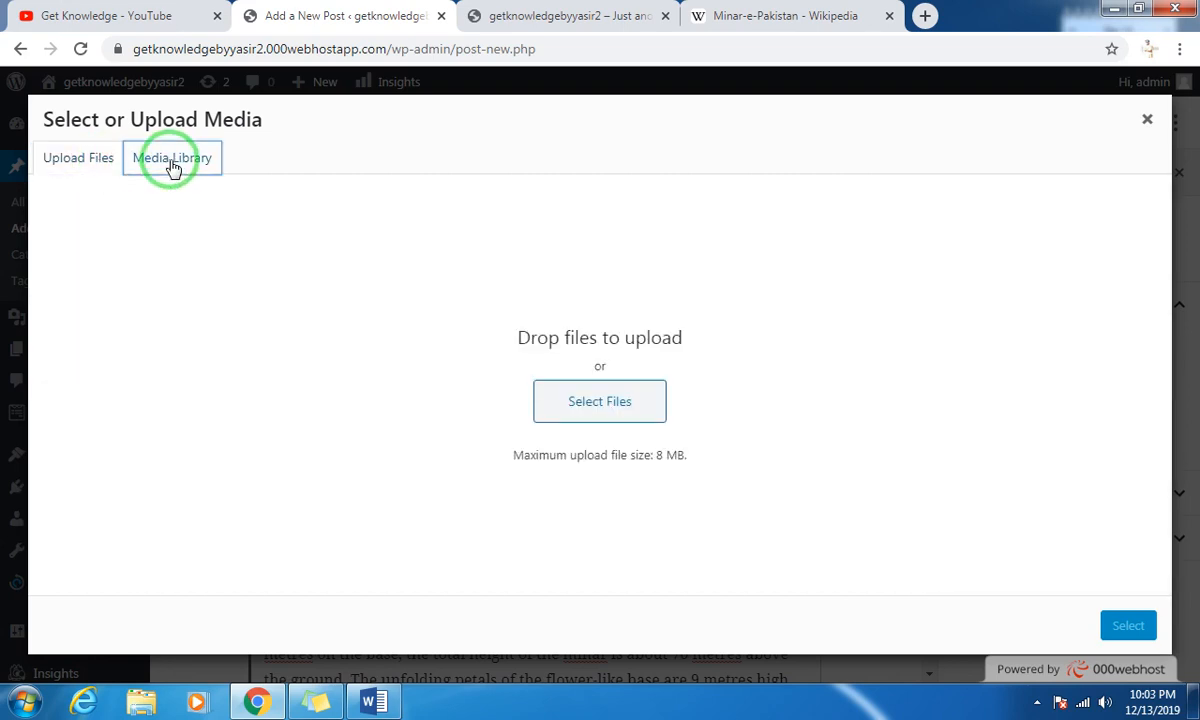
click(168, 160)
click(83, 166)
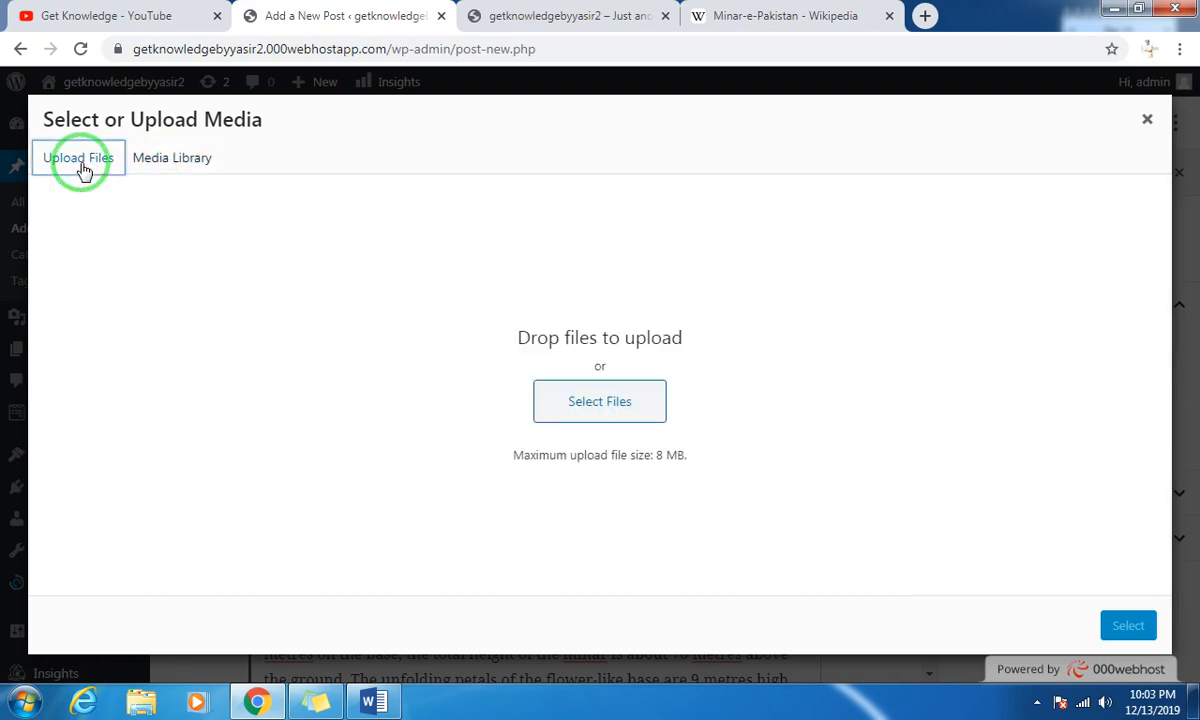
Upload the JPEG file "images" showing the minaret from the Desktop to the media library.
click(578, 401)
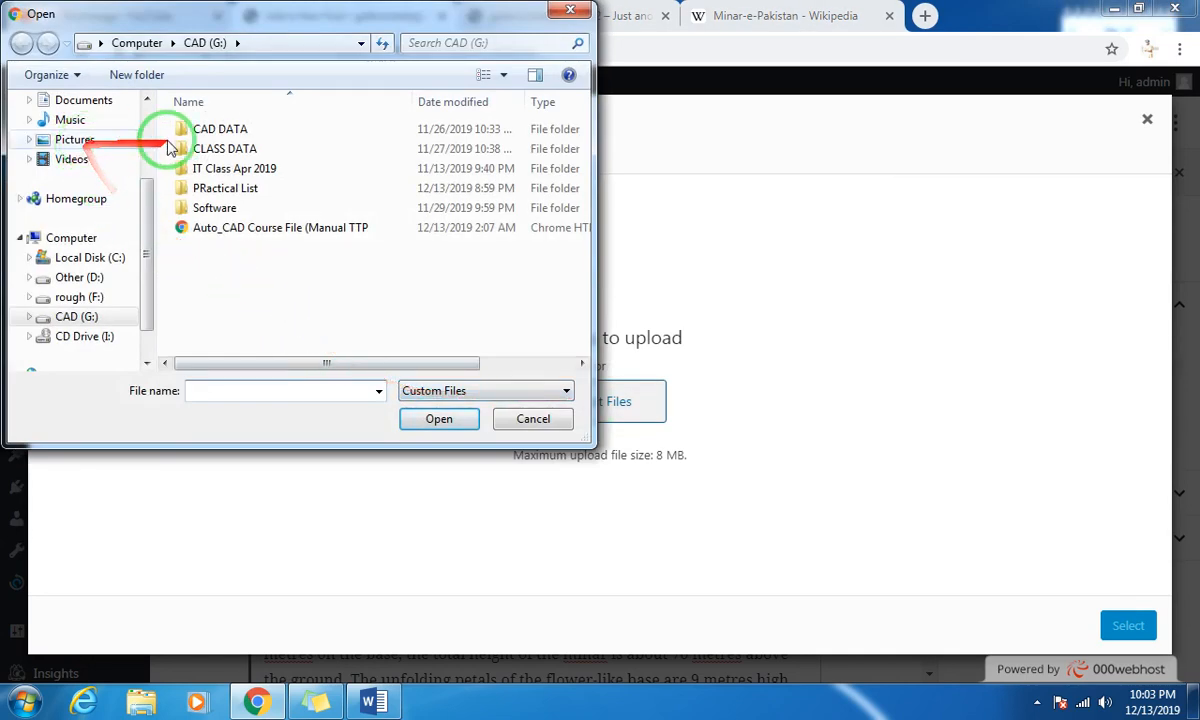
scroll(110, 148, up, 3)
click(88, 128)
click(258, 233)
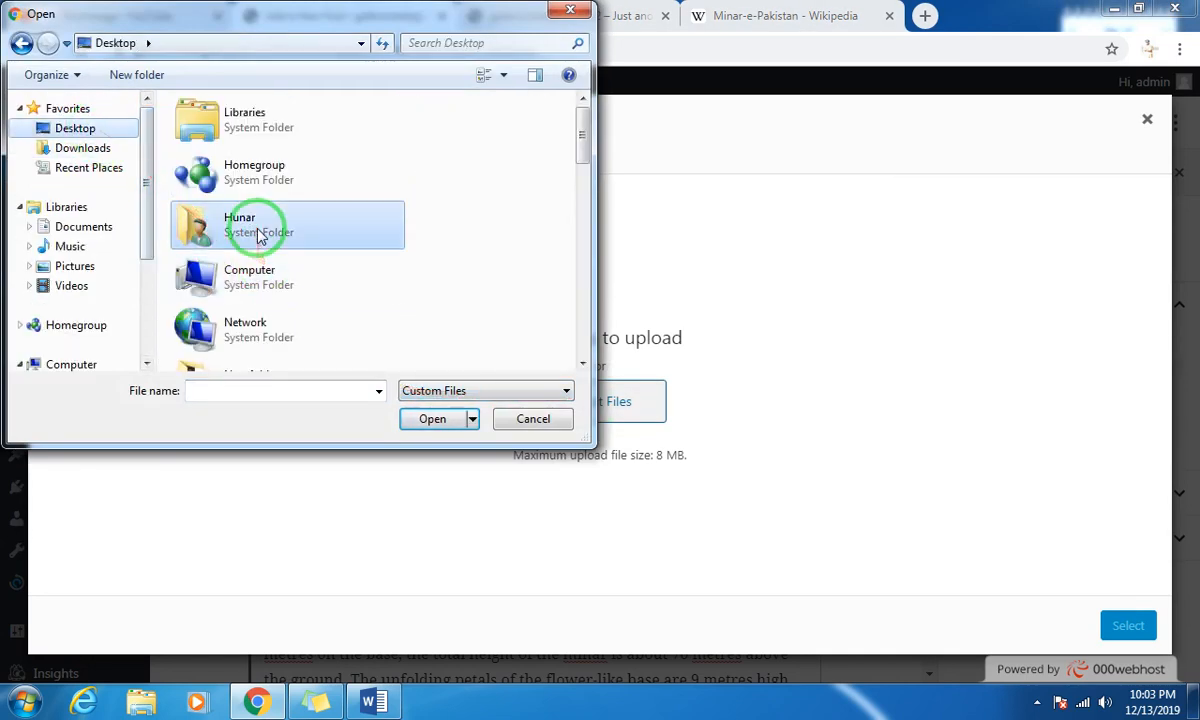
scroll(258, 233, down, 5)
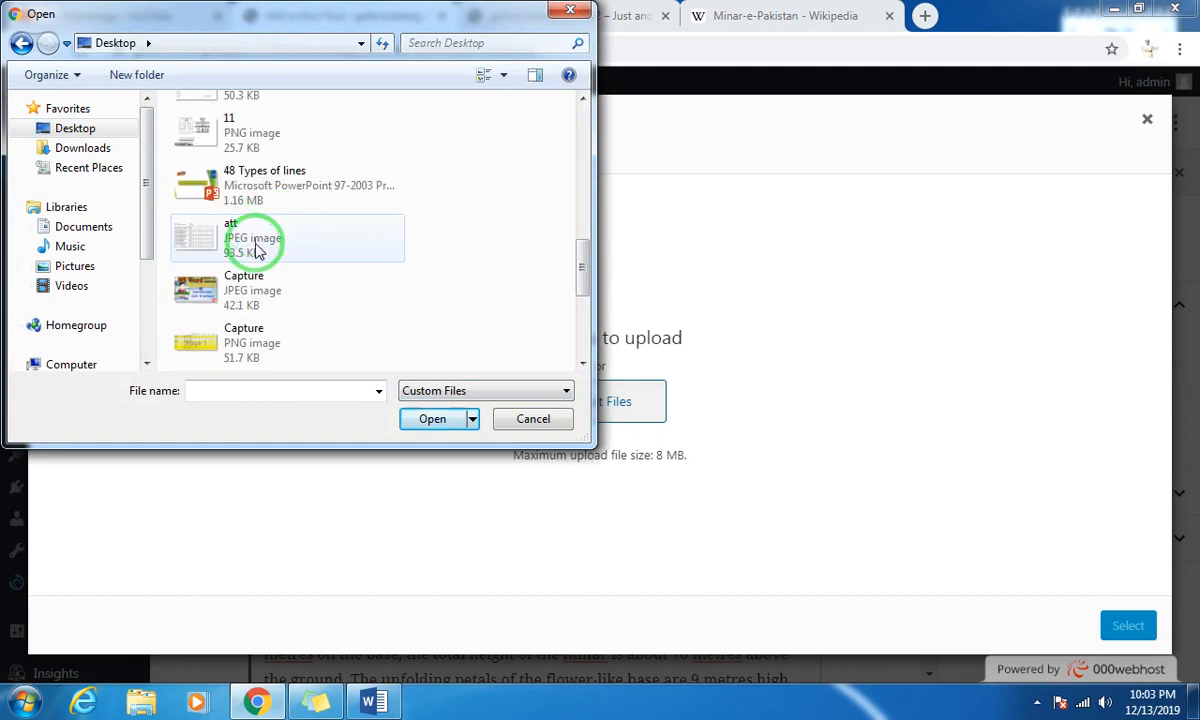
scroll(262, 270, down, 3)
click(266, 247)
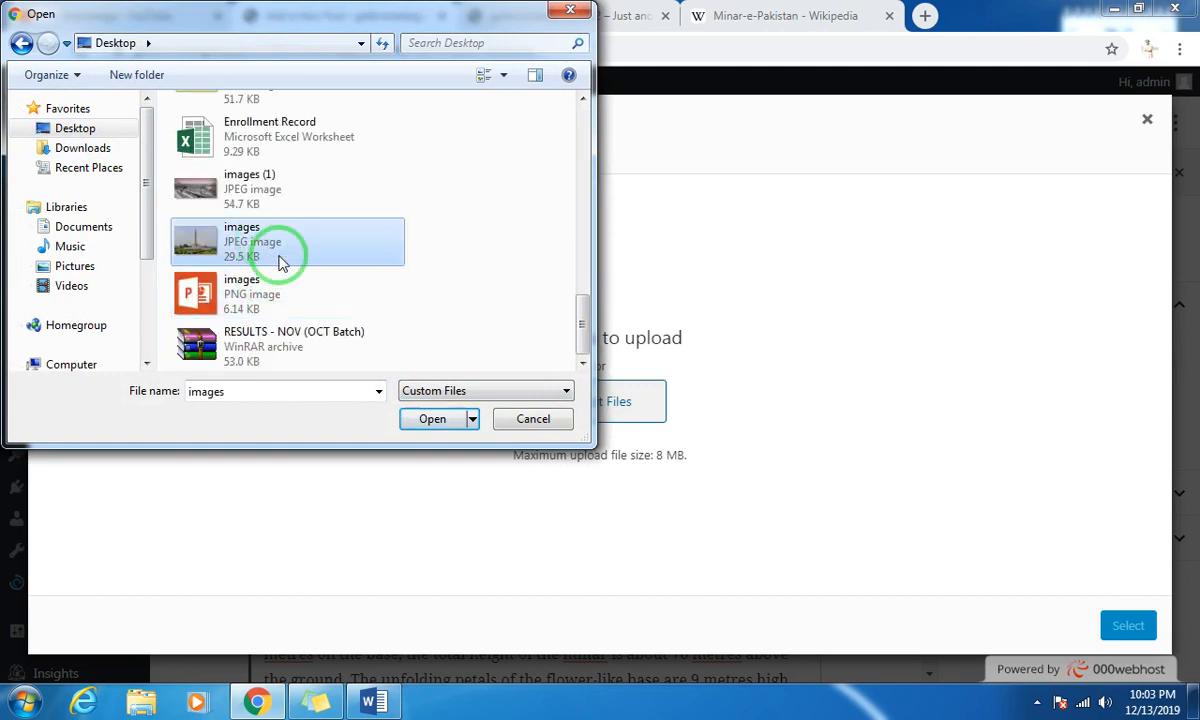
click(432, 419)
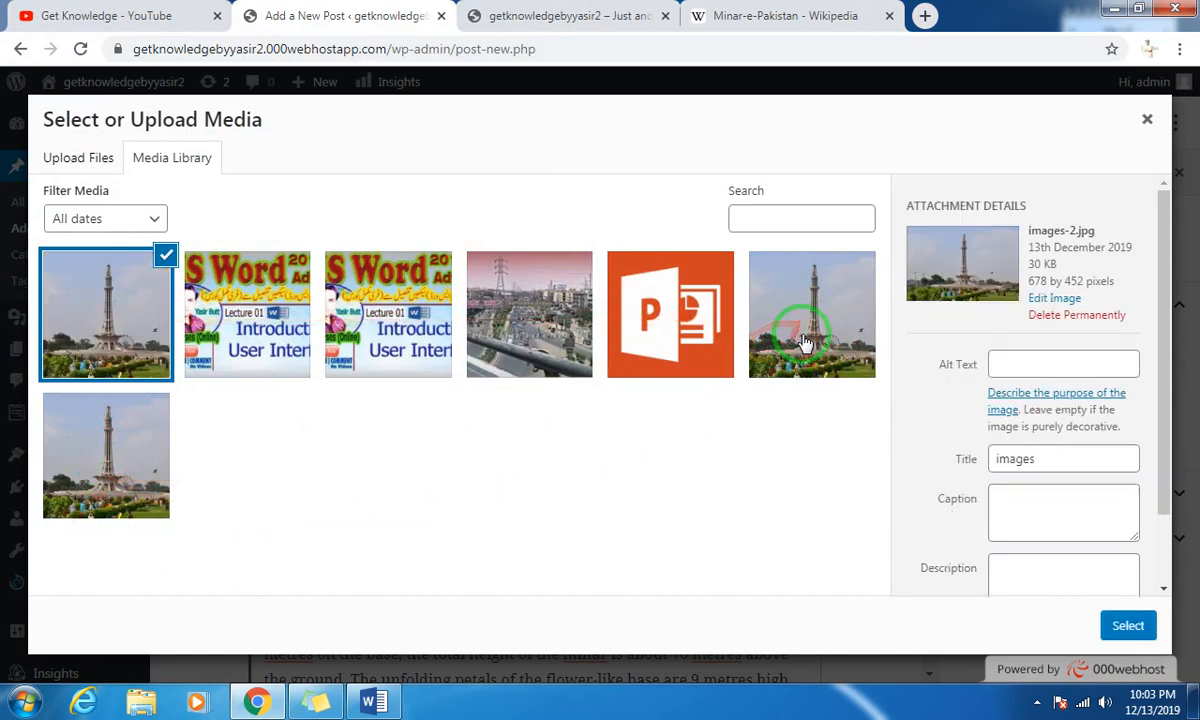
Set the uploaded minaret image's title to "Minare Pakistan" and its caption to "abc".
click(138, 219)
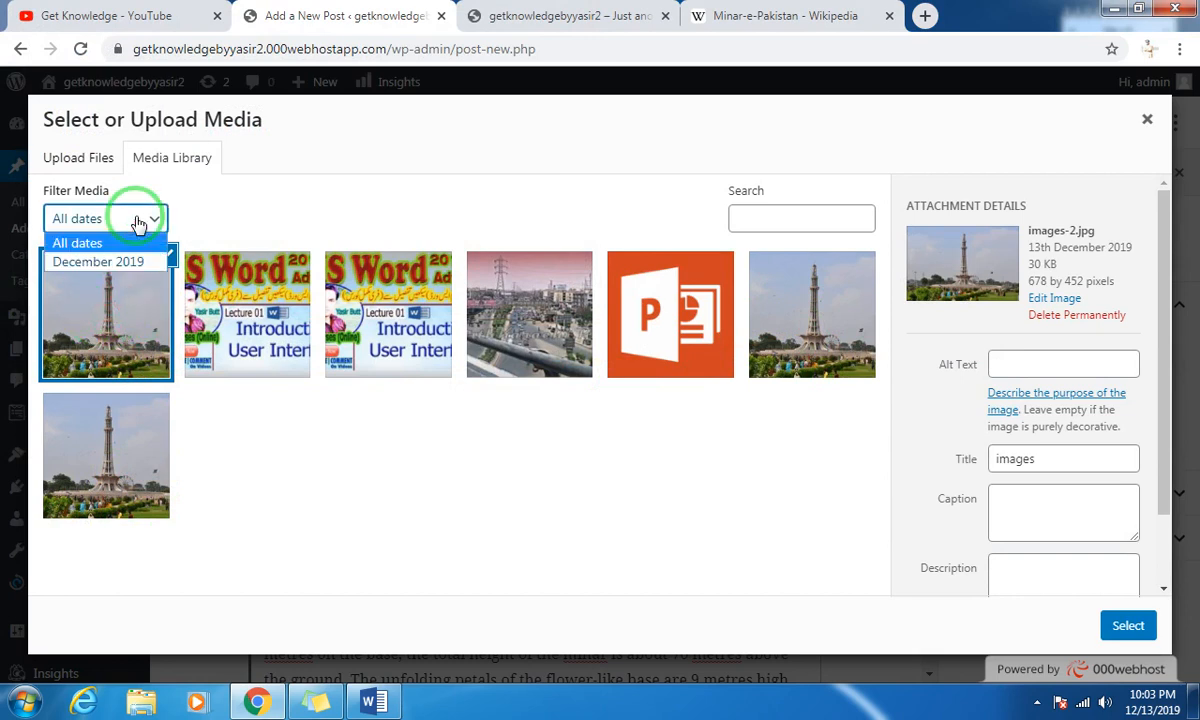
click(136, 221)
click(128, 295)
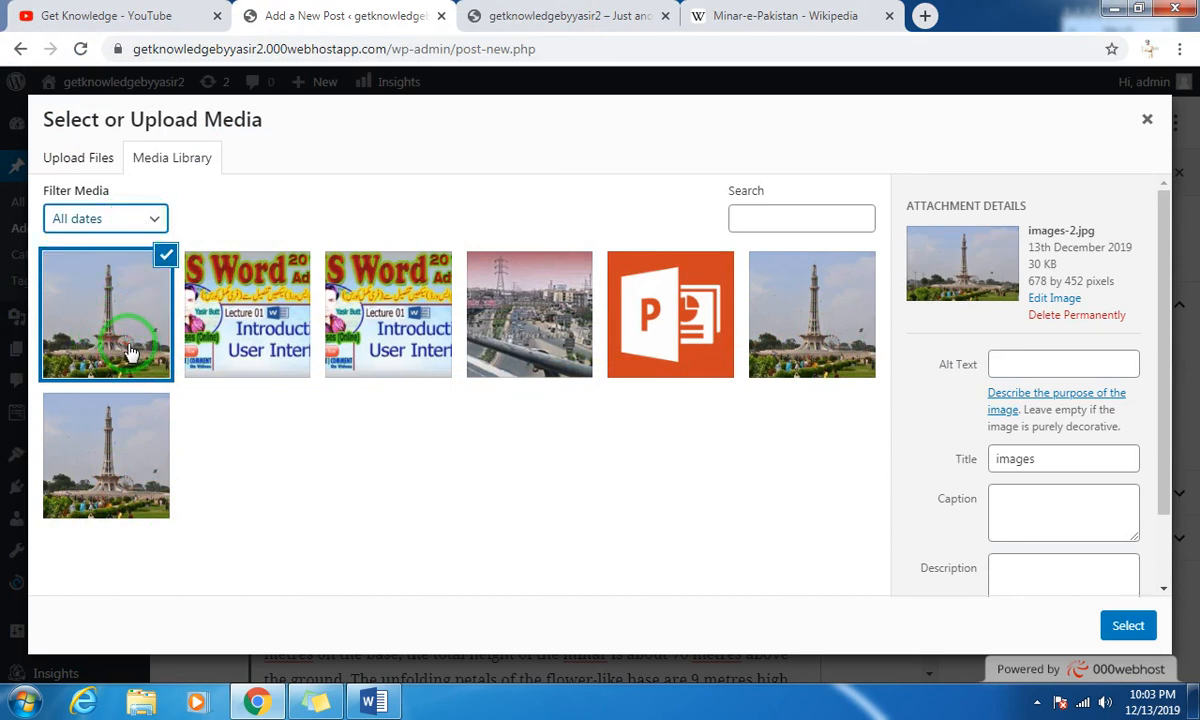
drag(1053, 458, 997, 460)
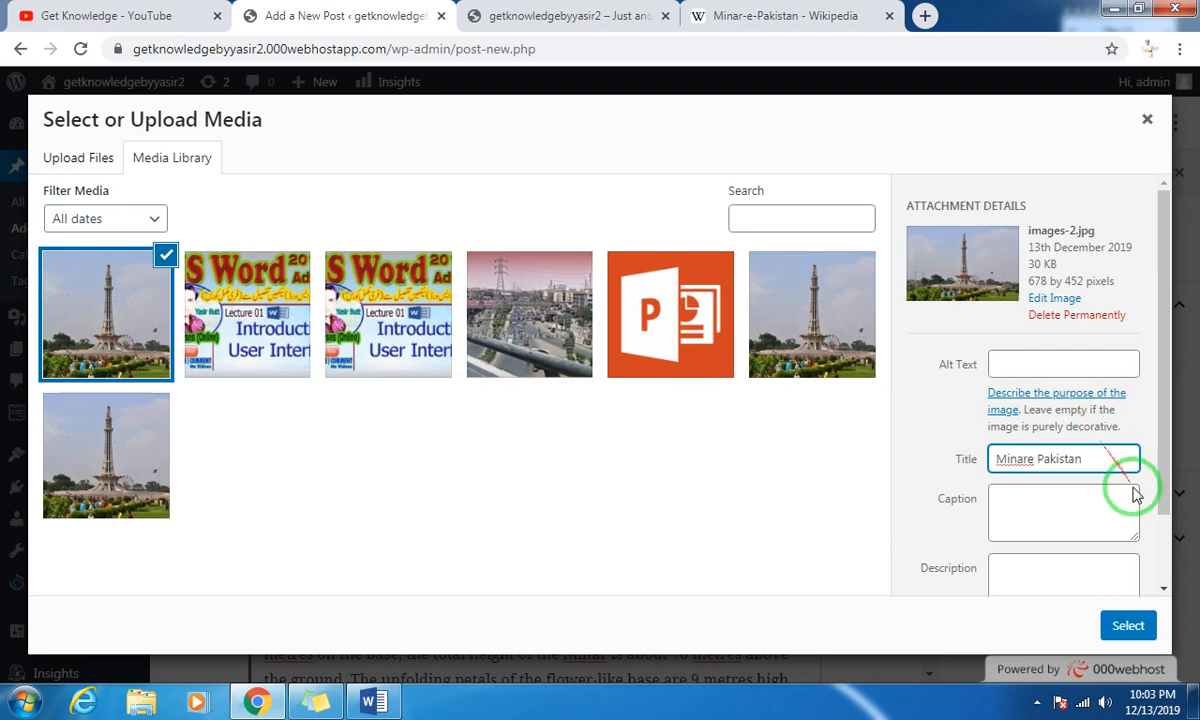
click(1084, 501)
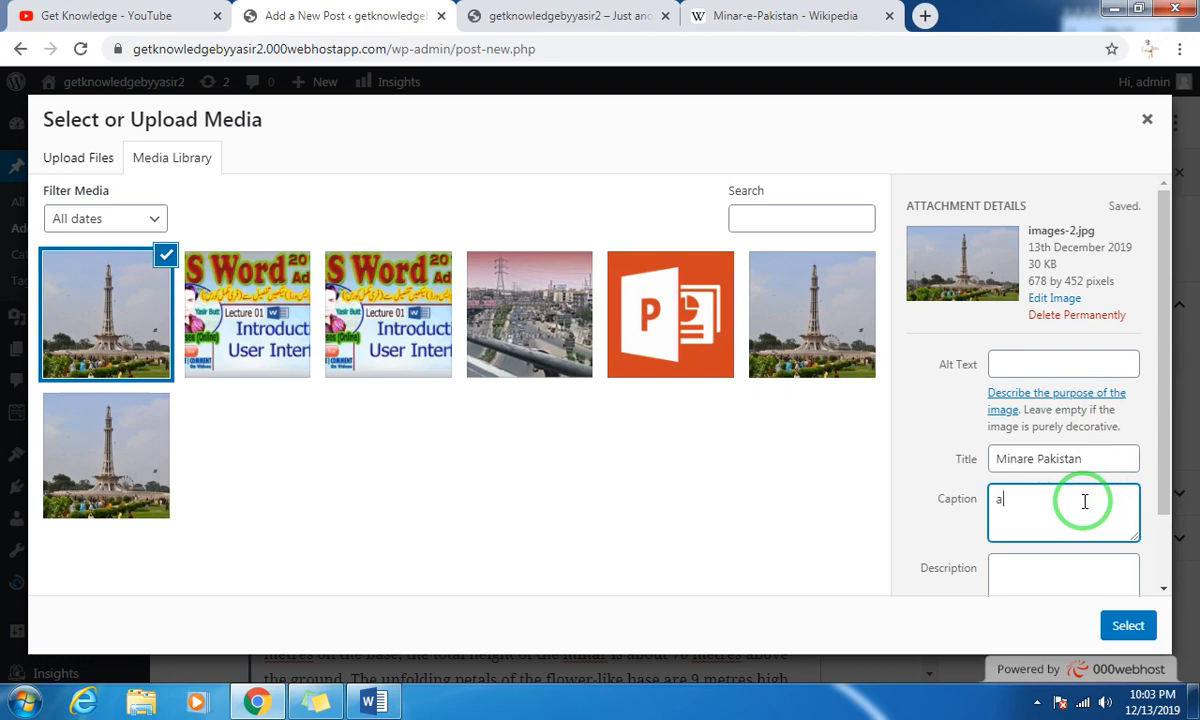
scroll(1094, 501, down, 1)
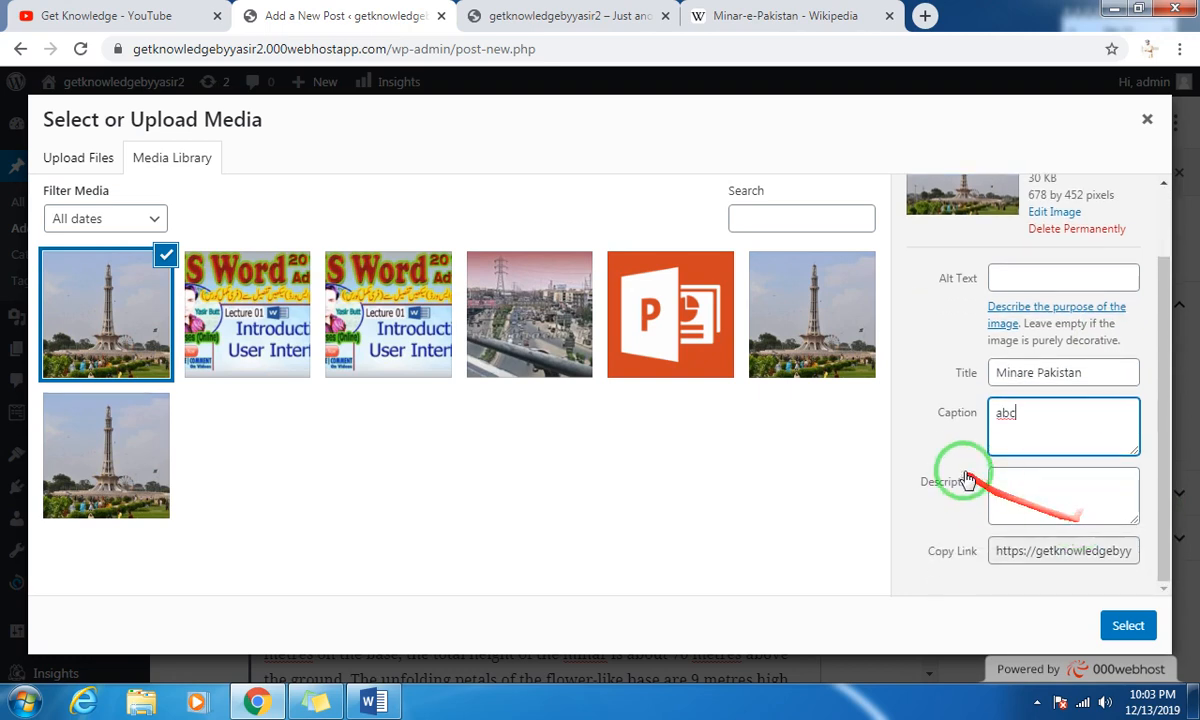
click(1016, 556)
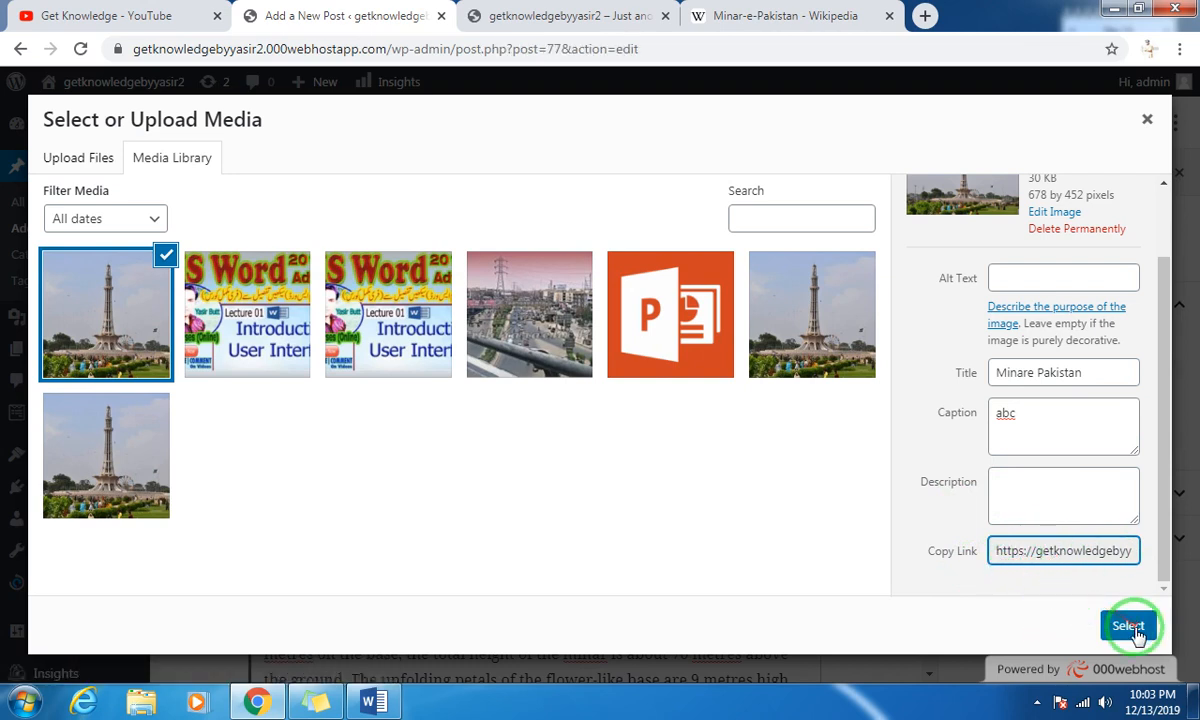
Open the uploaded minaret image for editing and go back to the previous page.
scroll(1058, 509, up, 1)
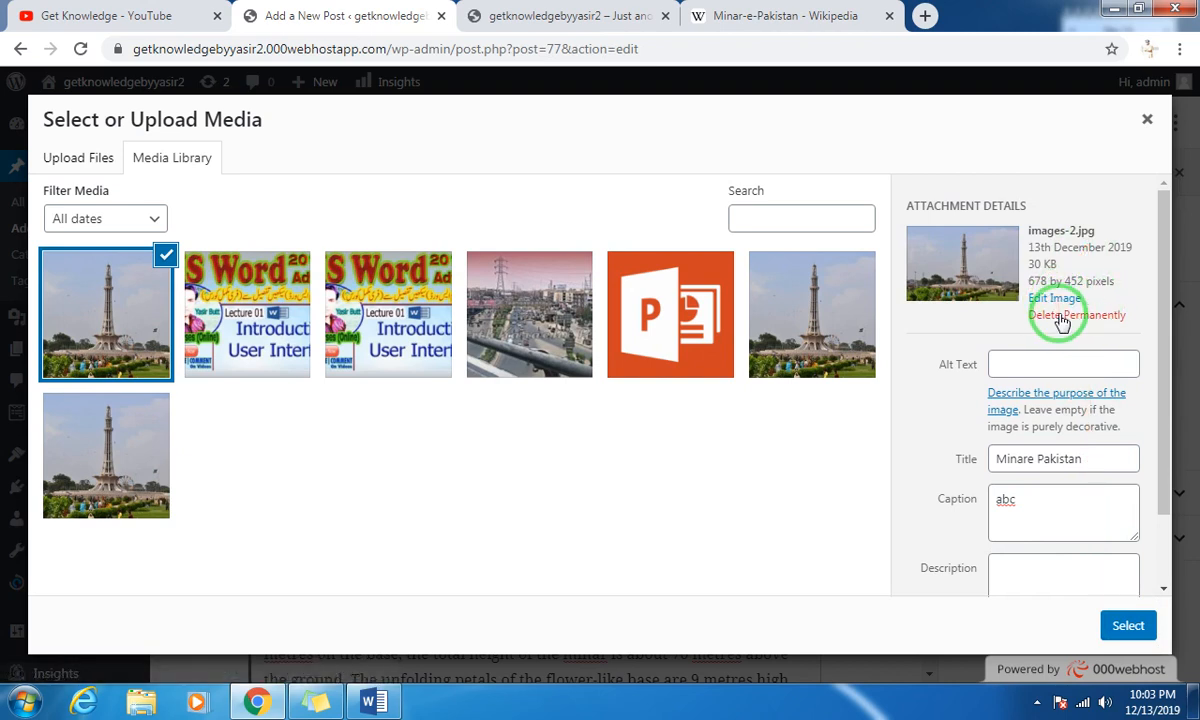
click(1055, 300)
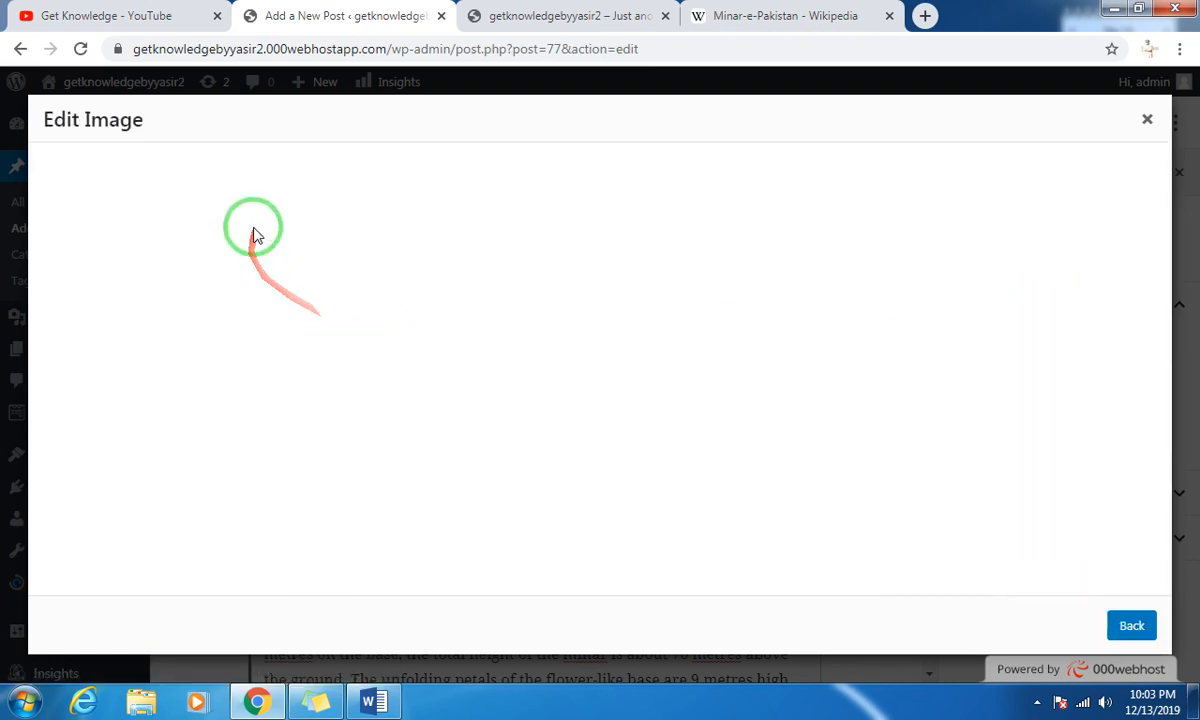
click(21, 50)
click(691, 153)
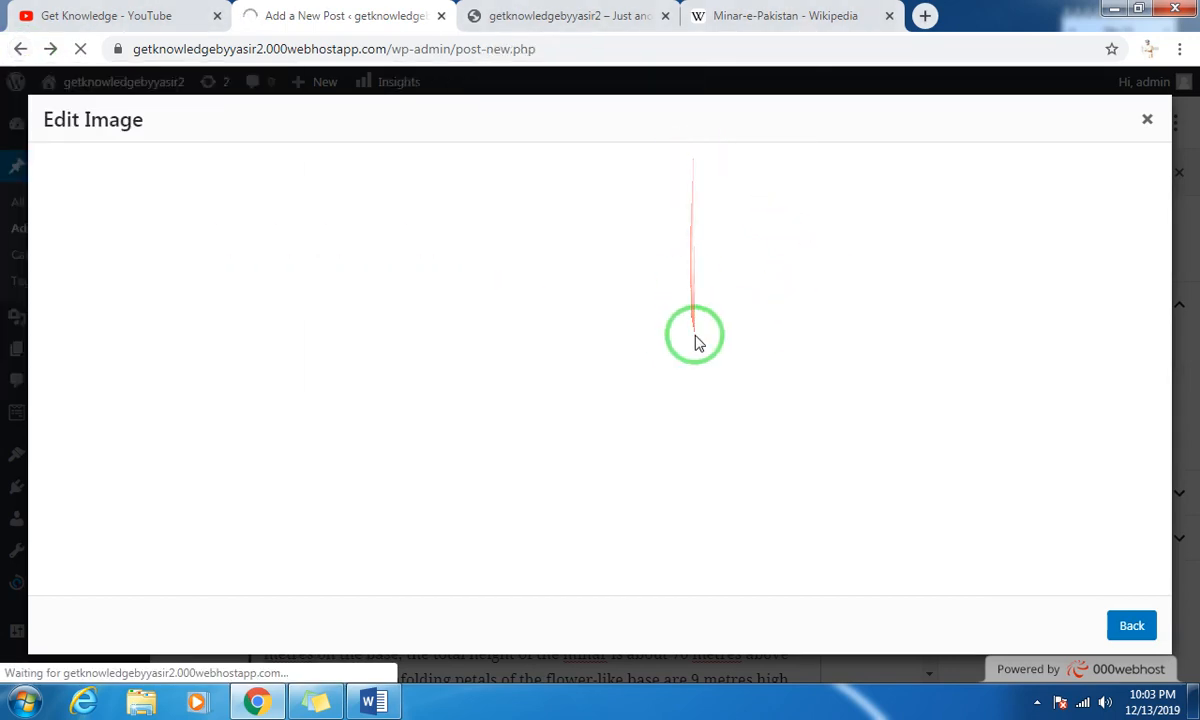
Leave the image editor by returning to the posts list, and reload the list of all posts.
click(21, 49)
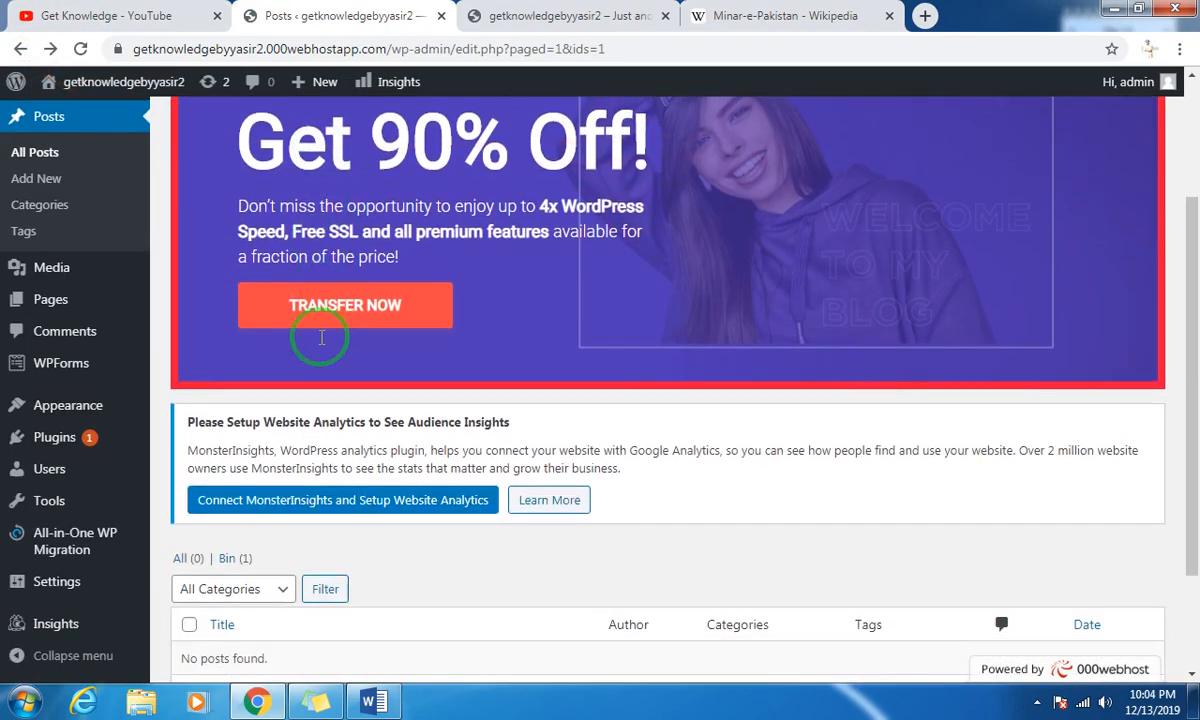
scroll(316, 335, down, 3)
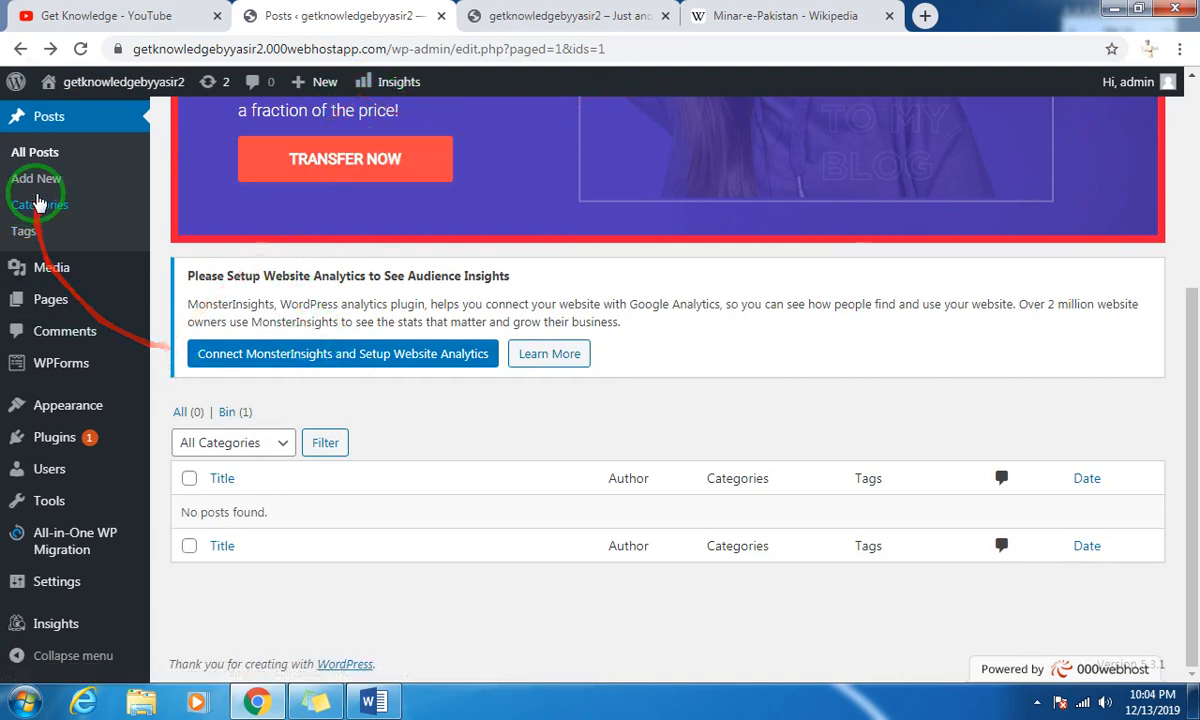
click(39, 158)
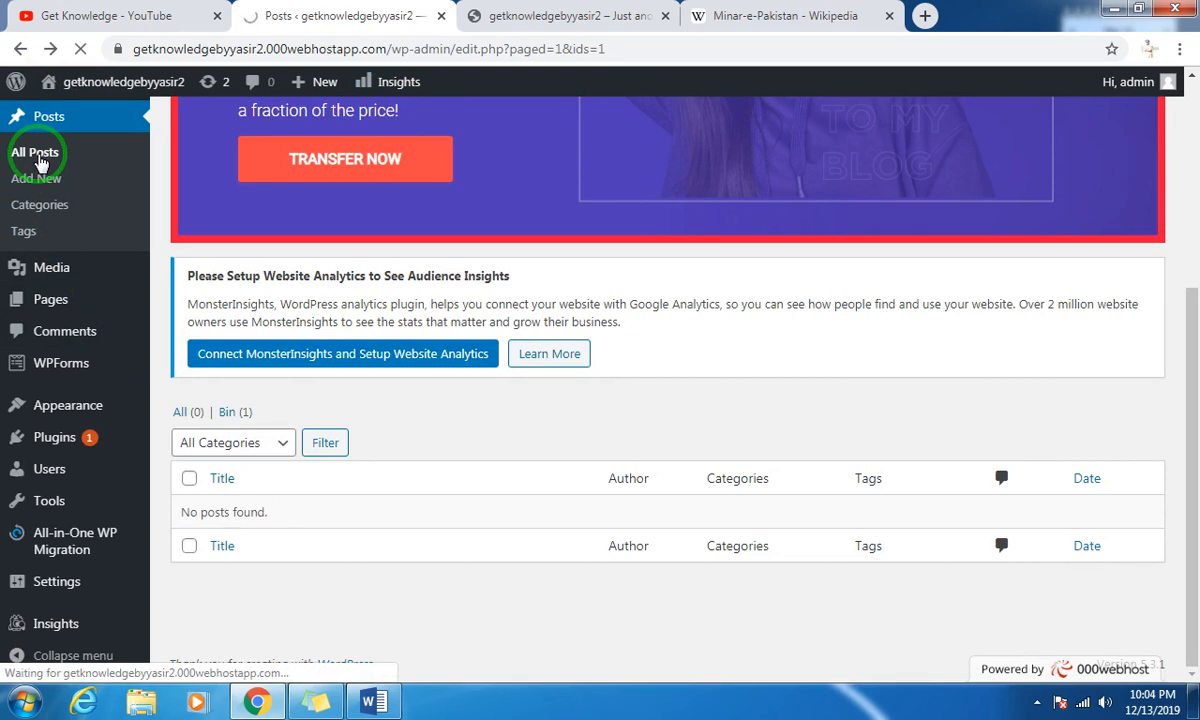
mouse_move(75, 190)
mouse_down()
mouse_move(241, 568)
mouse_move(129, 249)
mouse_move(262, 482)
mouse_move(107, 429)
mouse_move(258, 437)
mouse_up()
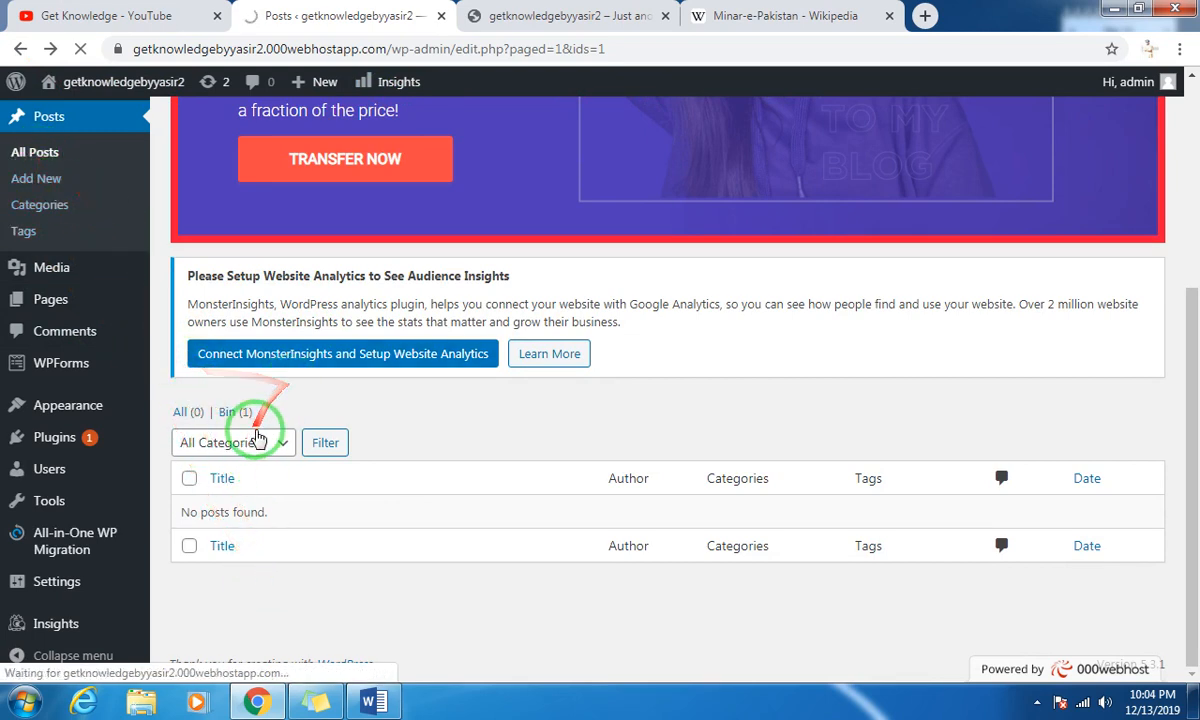
scroll(241, 425, up, 3)
scroll(260, 421, down, 3)
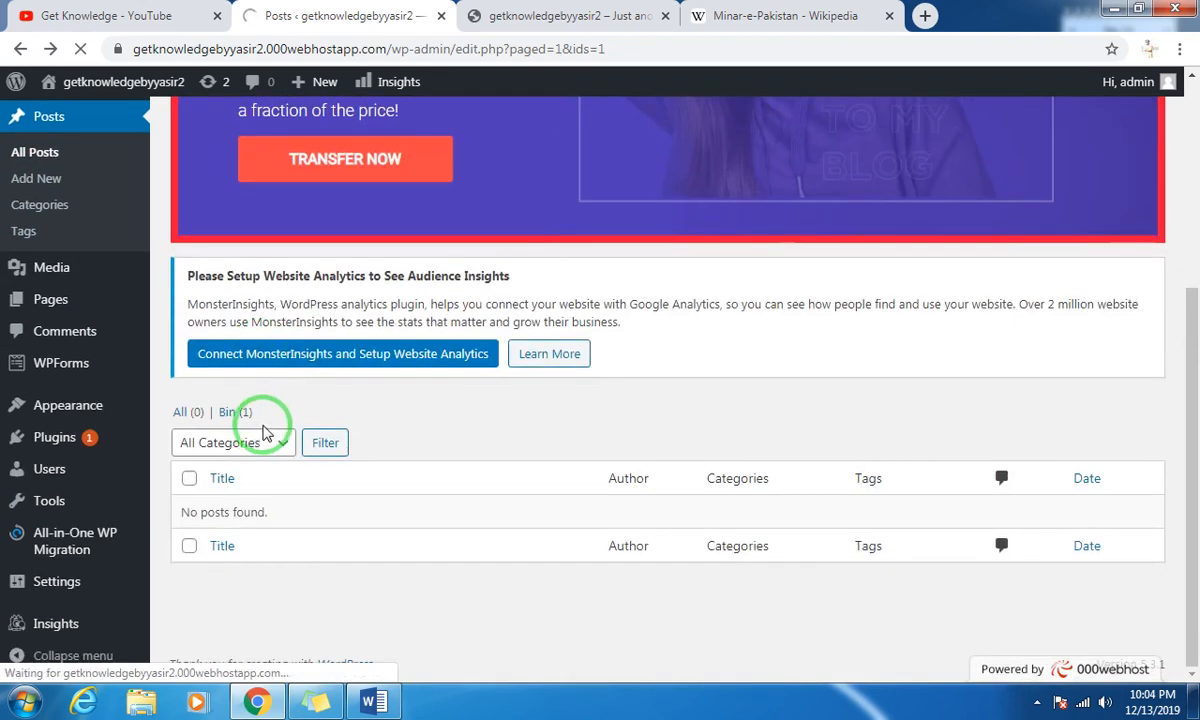
drag(565, 368, 75, 205)
drag(38, 157, 298, 210)
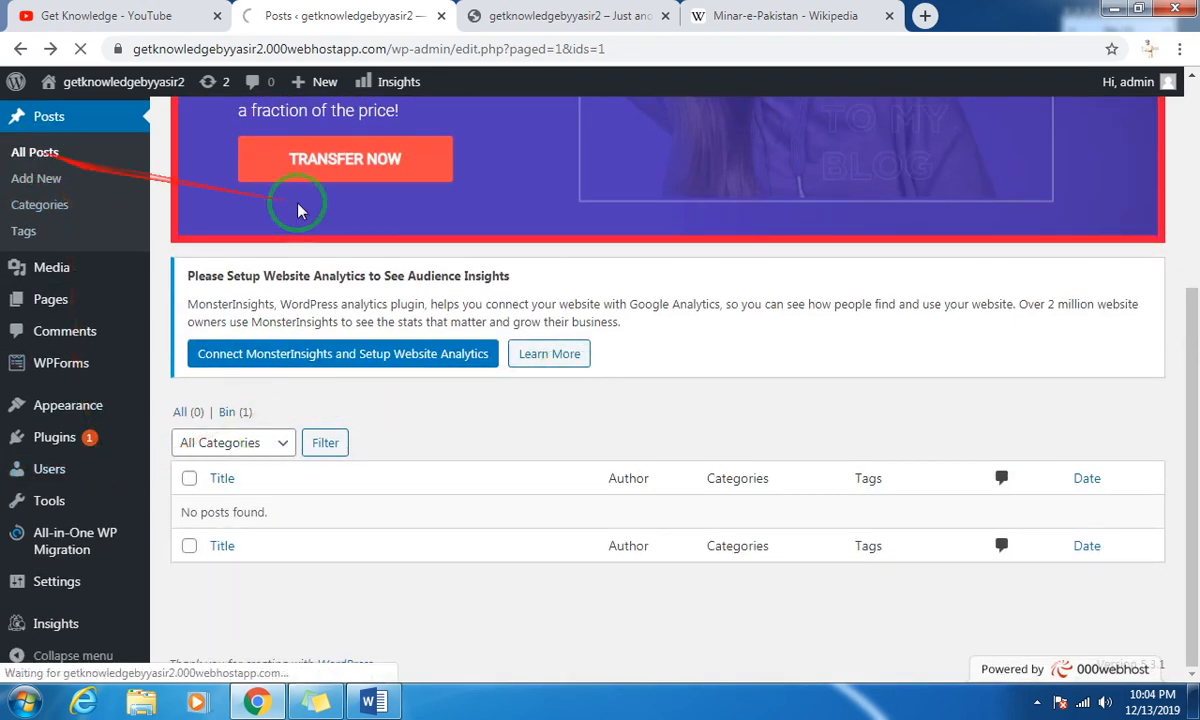
drag(508, 222, 1007, 318)
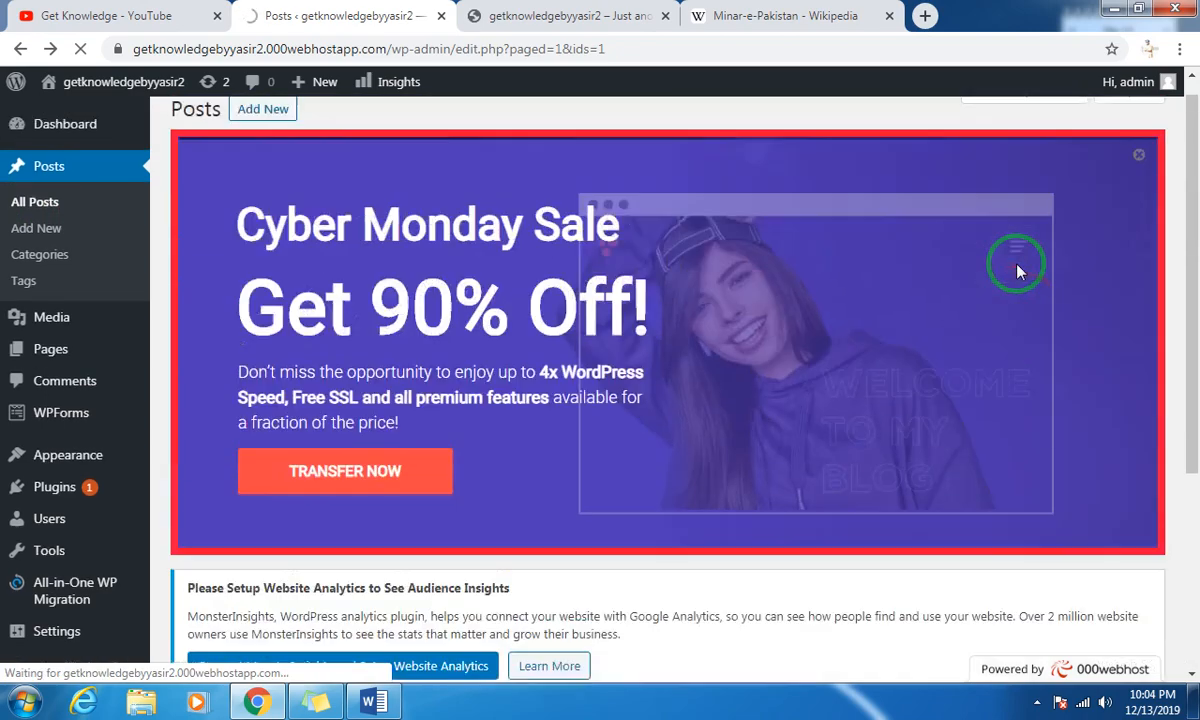
drag(1136, 178, 520, 335)
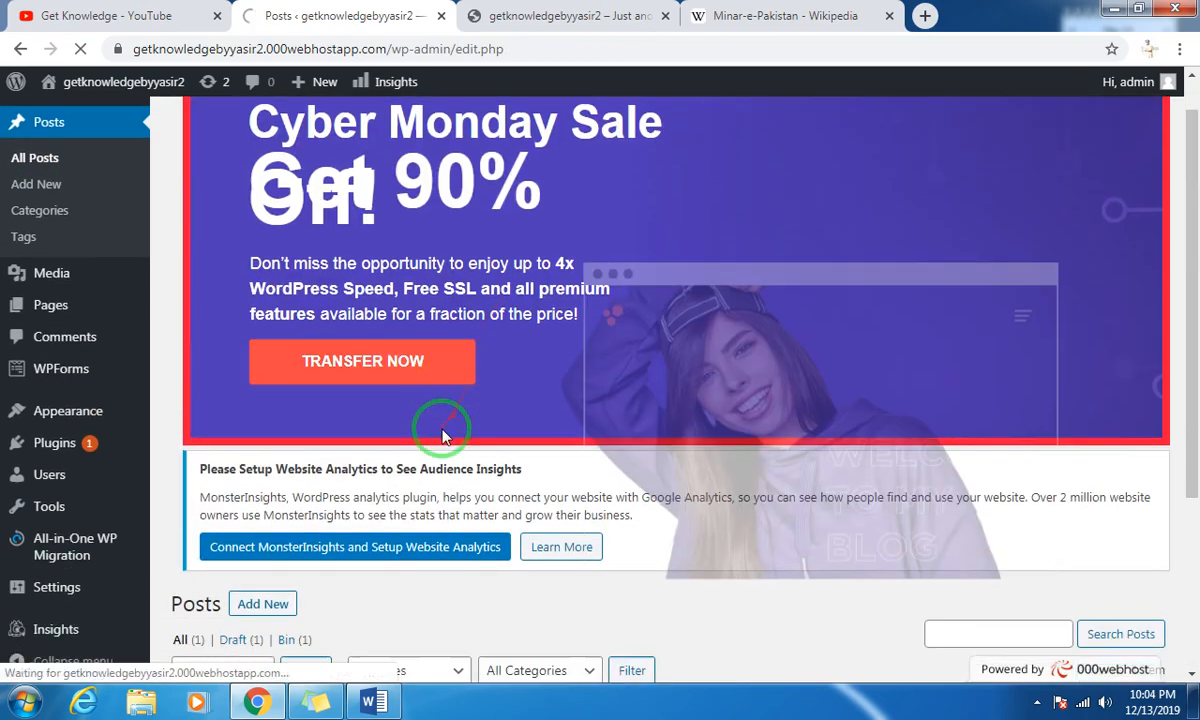
Open the "Lahore: Yadgar" draft post for editing from the posts list.
scroll(440, 440, down, 2)
mouse_move(445, 432)
mouse_down()
mouse_move(403, 445)
mouse_move(305, 515)
mouse_up()
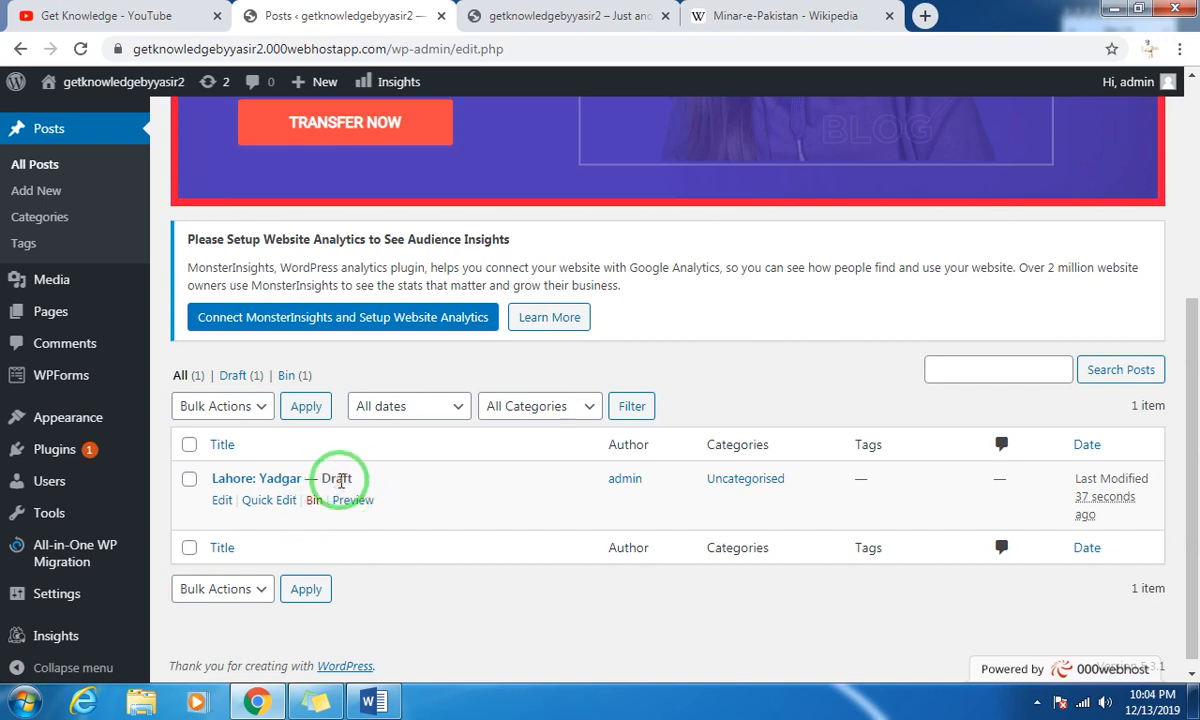
click(221, 500)
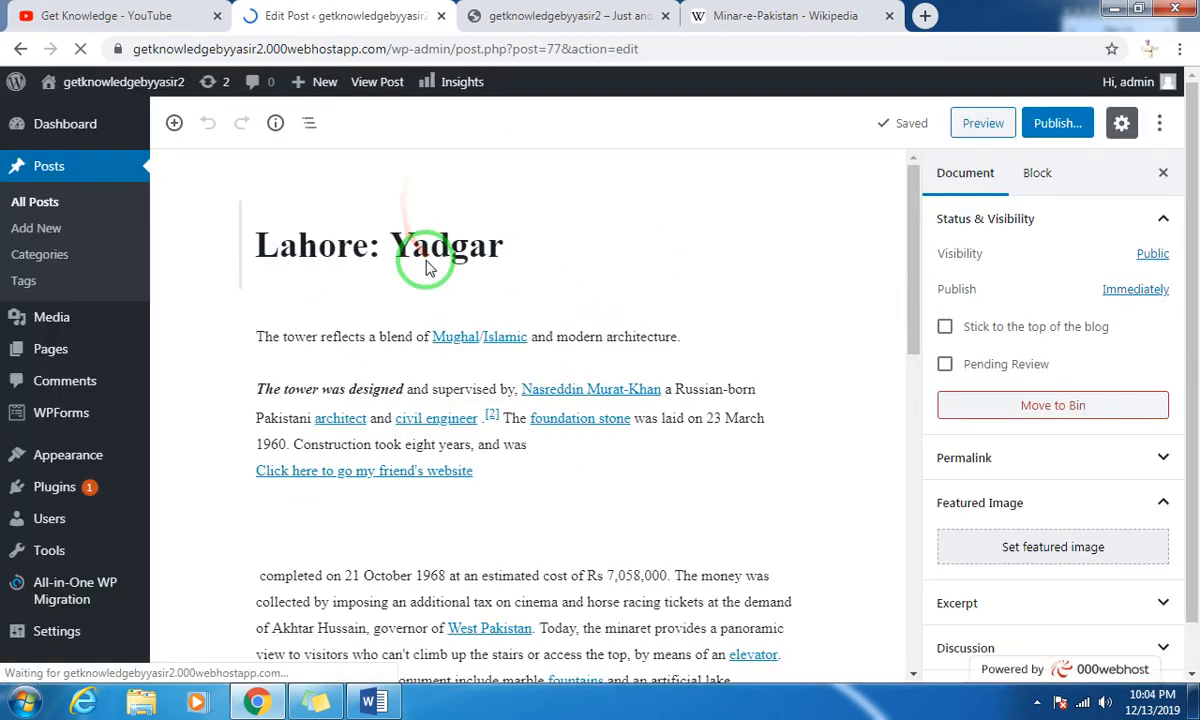
Insert the "Minare Pakistan" image (images-2.jpg) from the media library as an inline image on the blank line below the website link.
scroll(316, 402, down, 3)
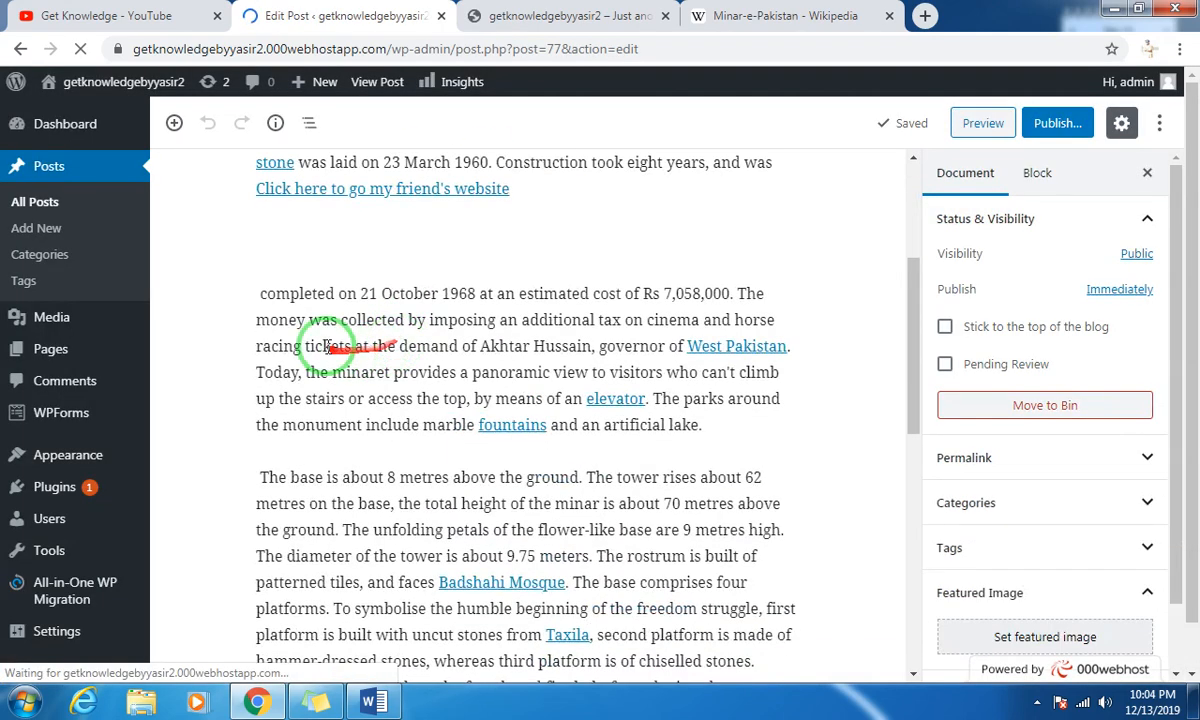
click(296, 232)
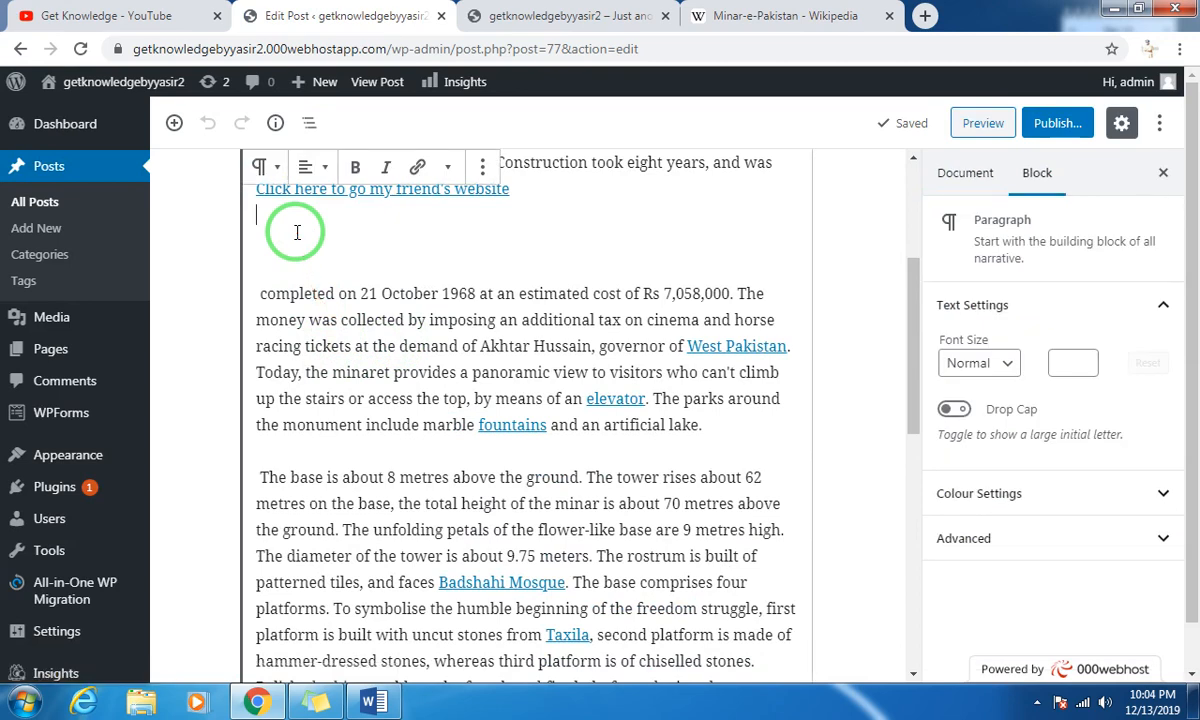
click(448, 167)
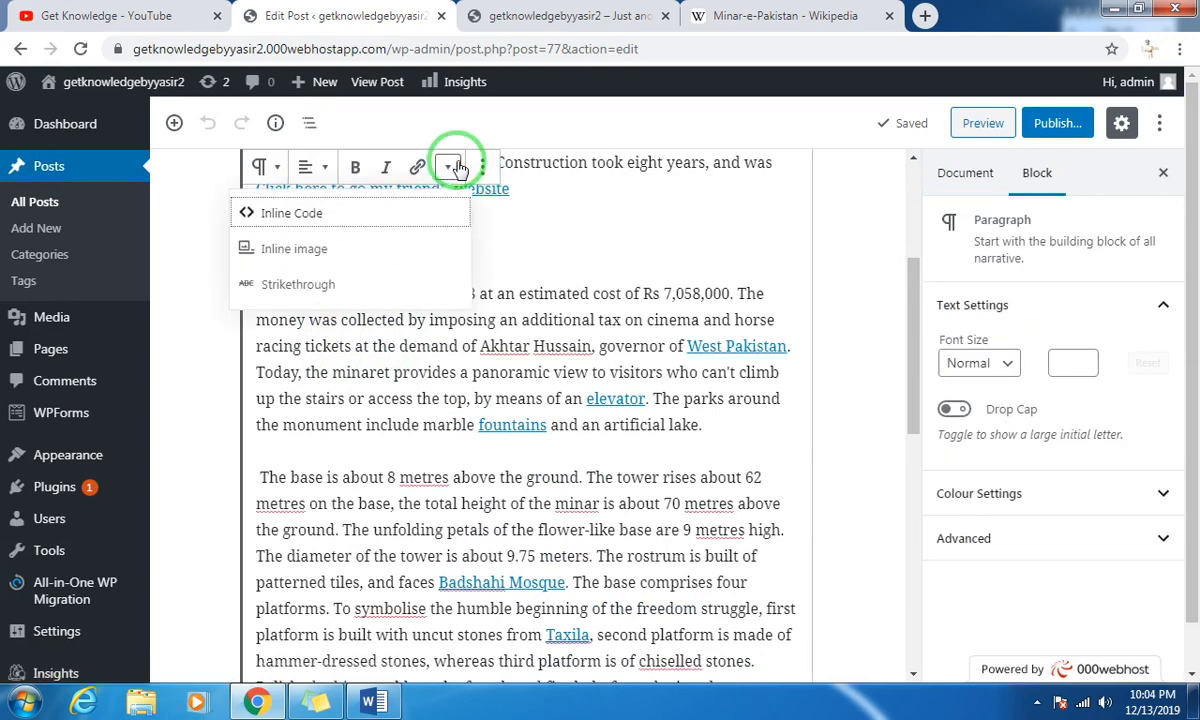
click(349, 262)
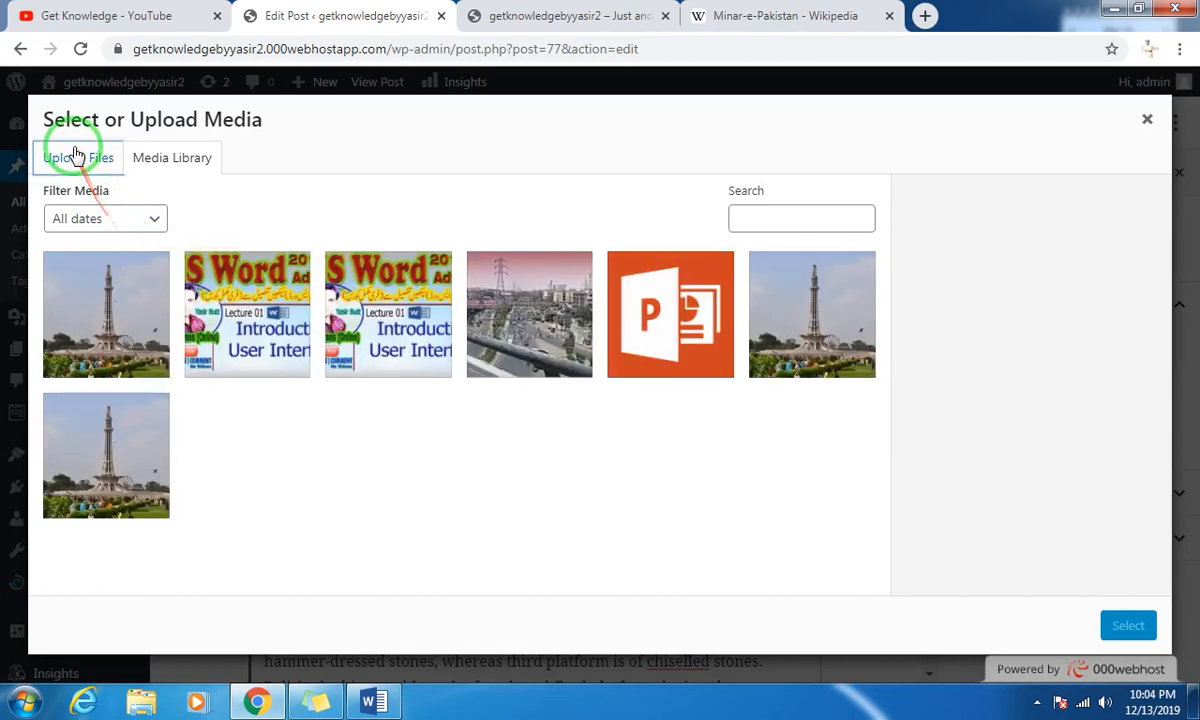
click(77, 155)
click(172, 157)
click(107, 305)
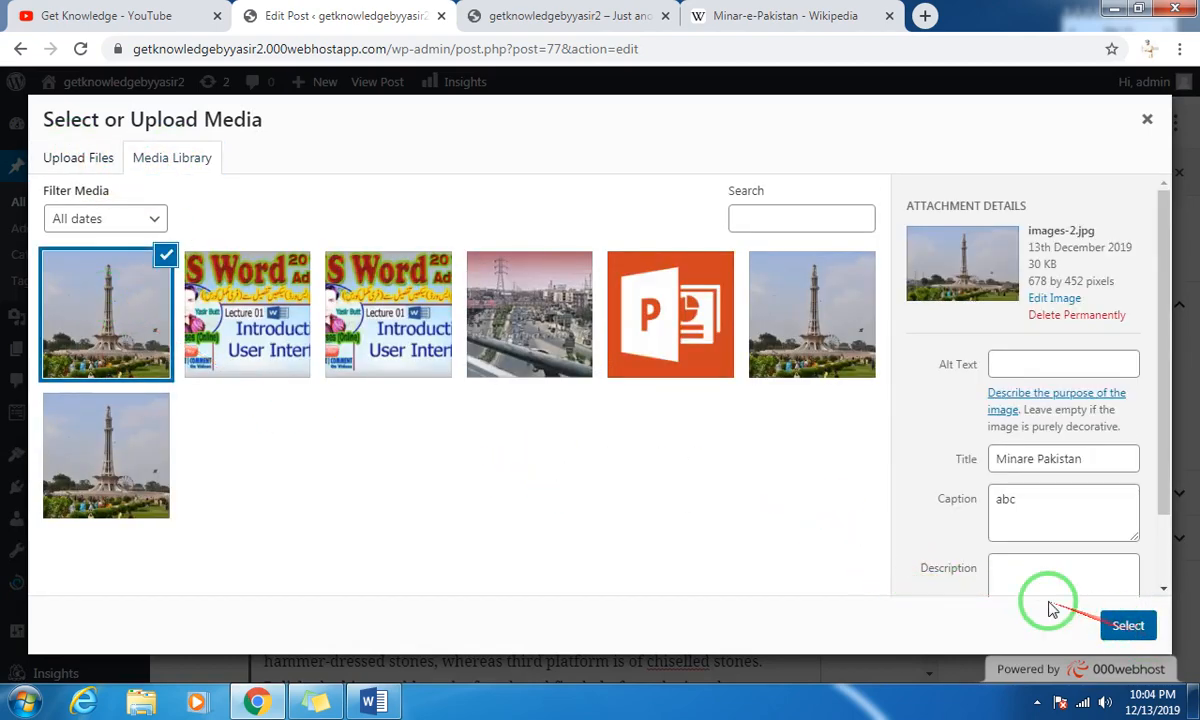
click(1128, 625)
Set the inline minaret image's width to 160.
click(332, 252)
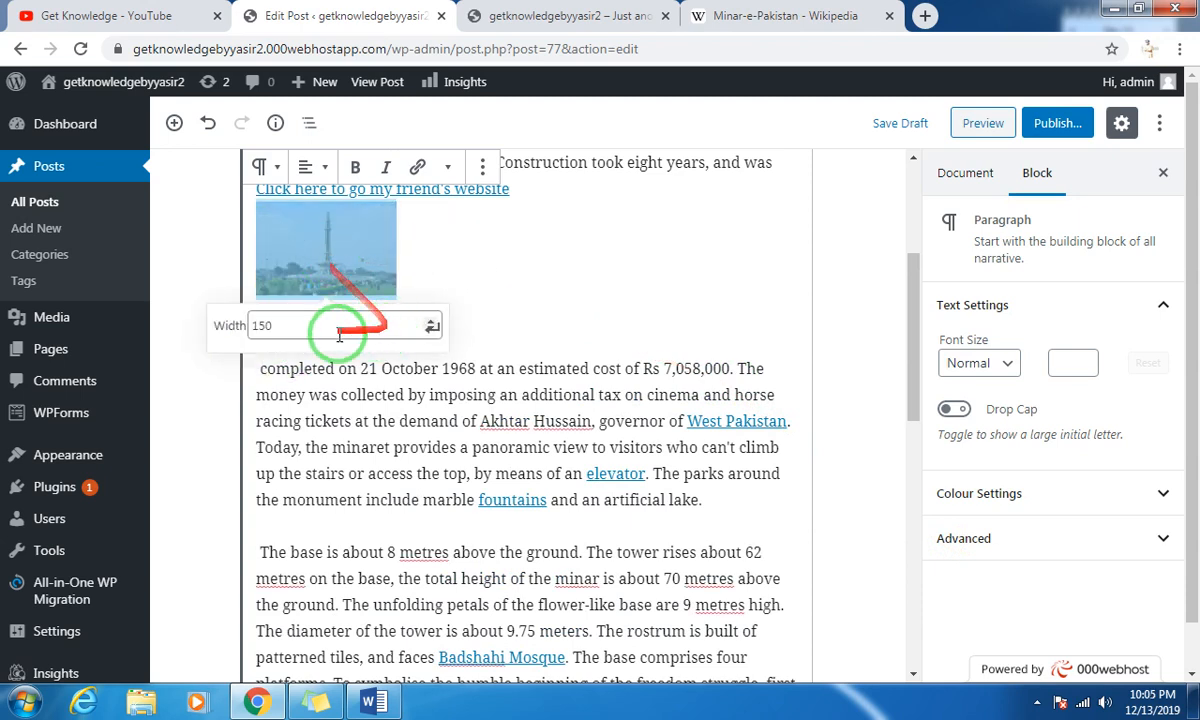
click(307, 326)
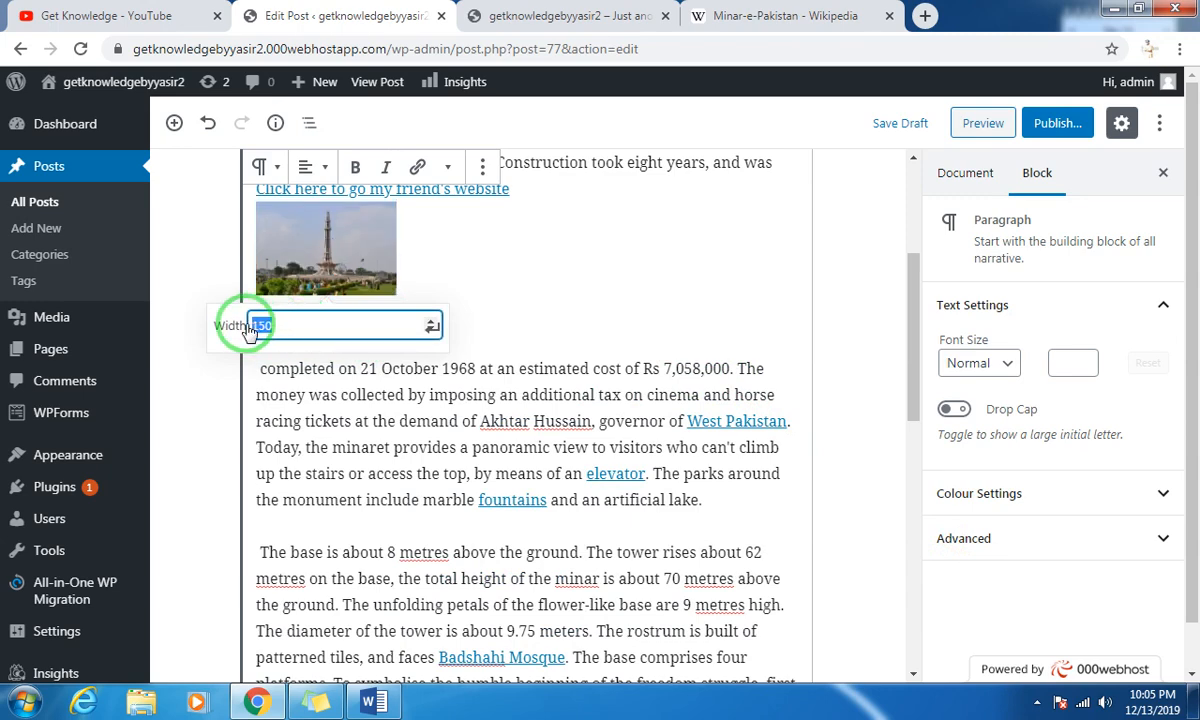
text(160)
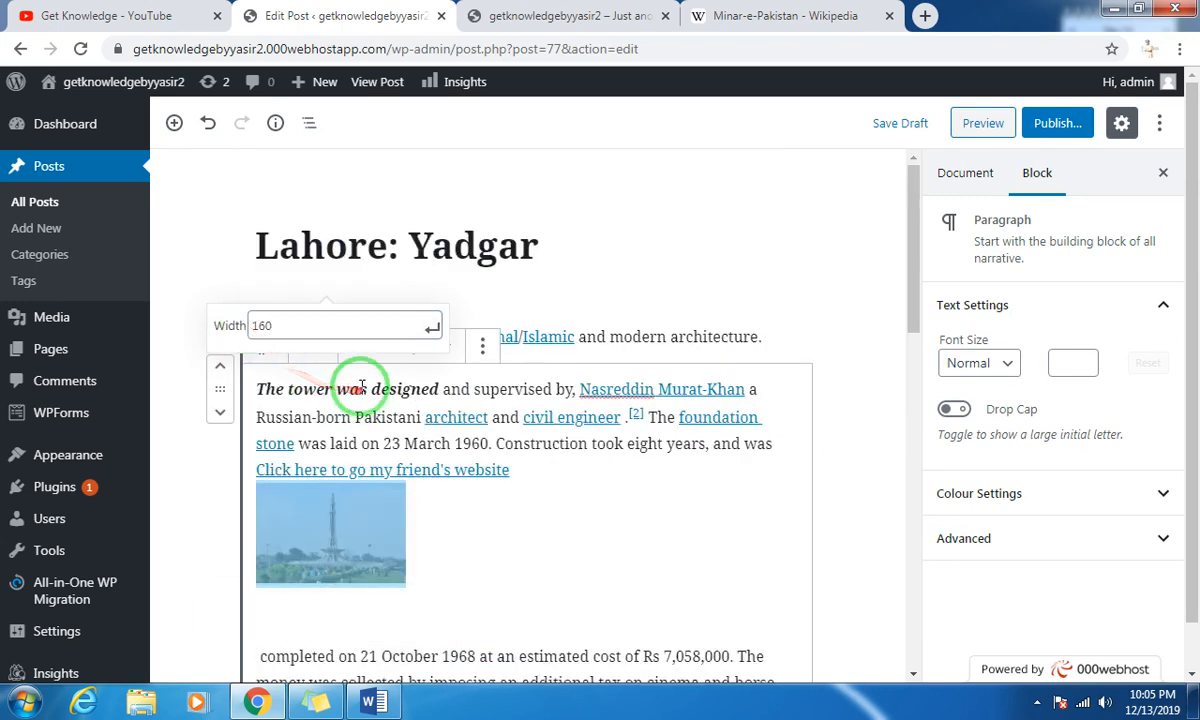
Examine the paragraph's font size options and the inline minaret image's width option without changing them.
scroll(361, 388, down, 2)
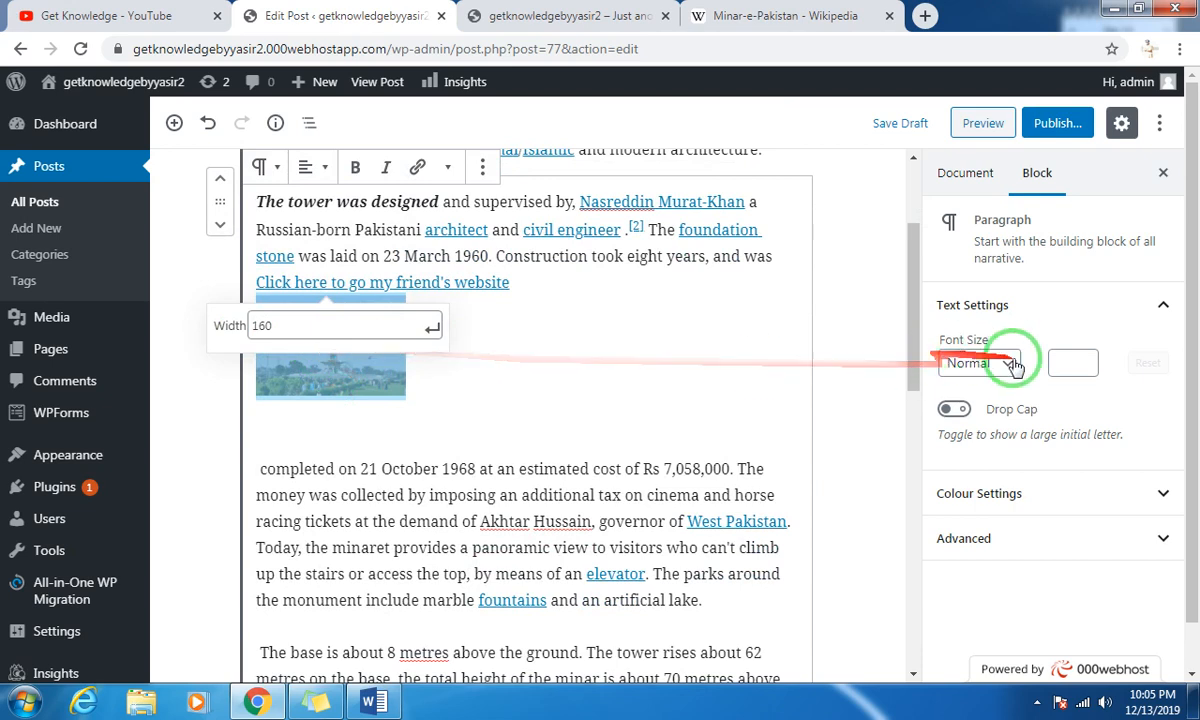
click(1065, 365)
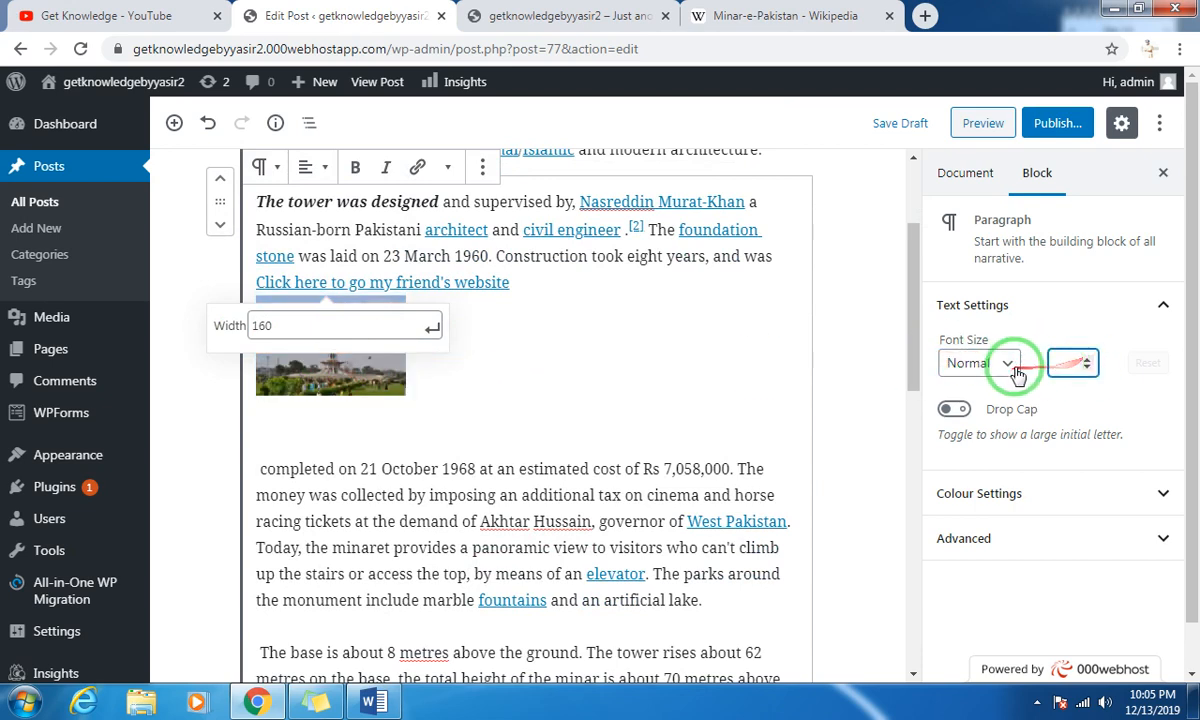
click(1018, 368)
click(592, 394)
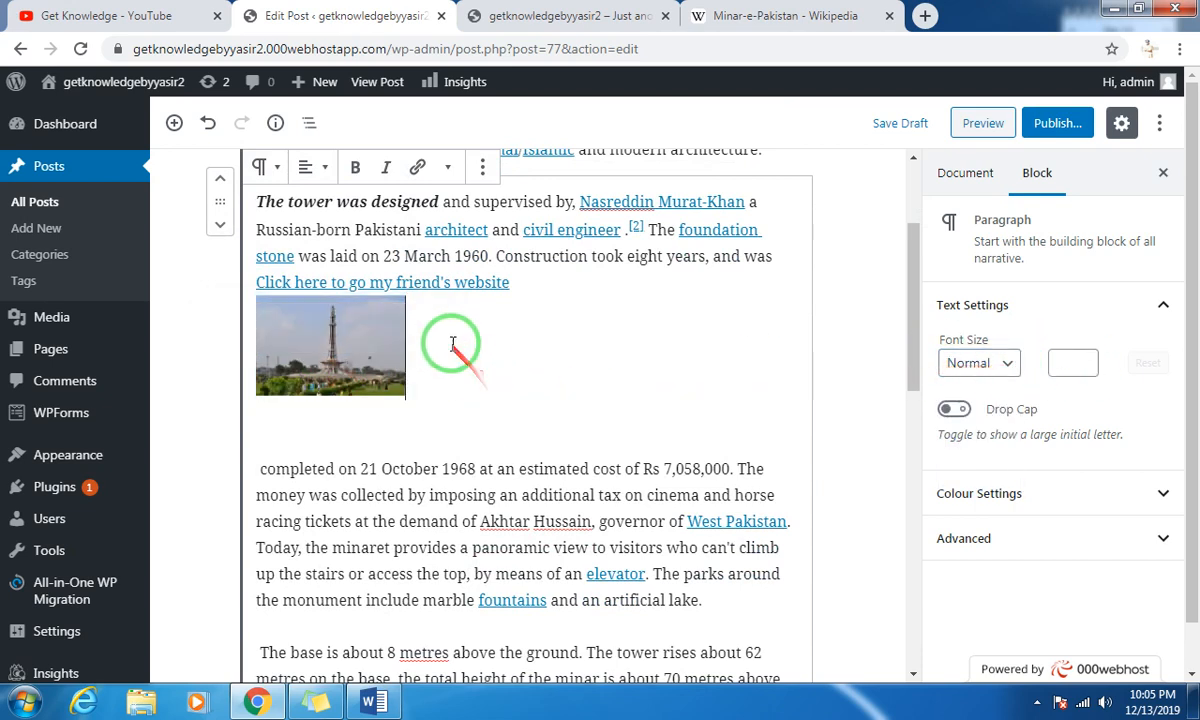
scroll(520, 350, up, 3)
scroll(321, 246, down, 5)
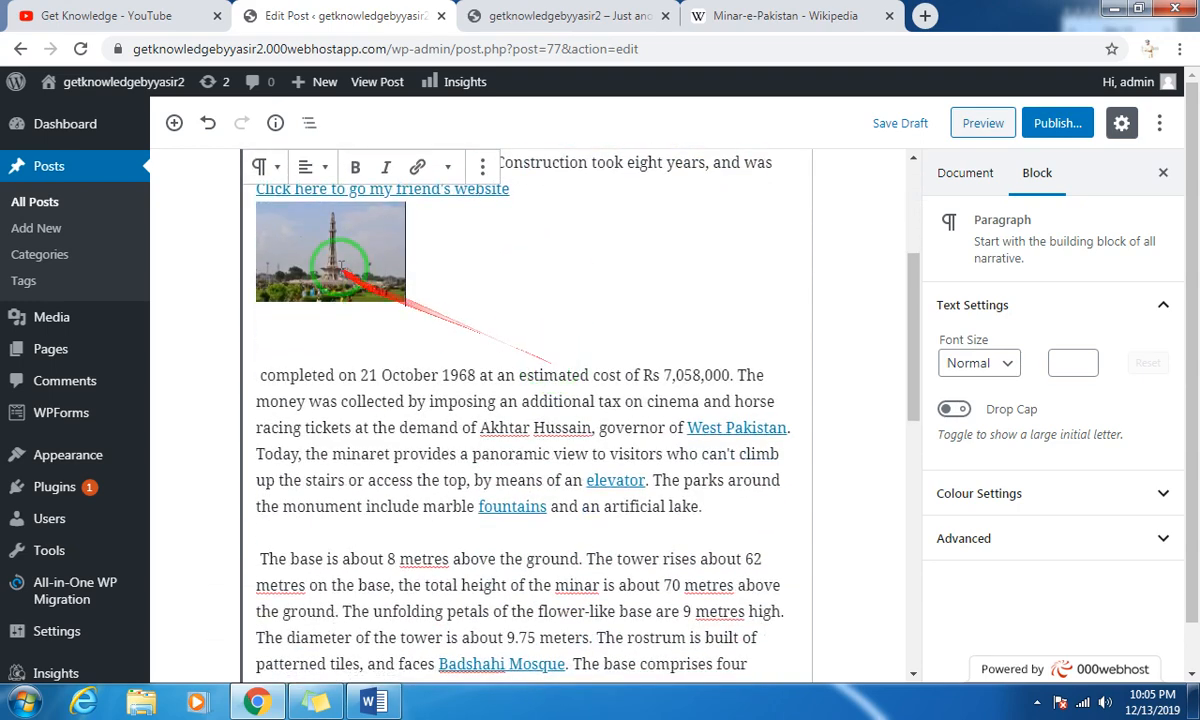
click(327, 236)
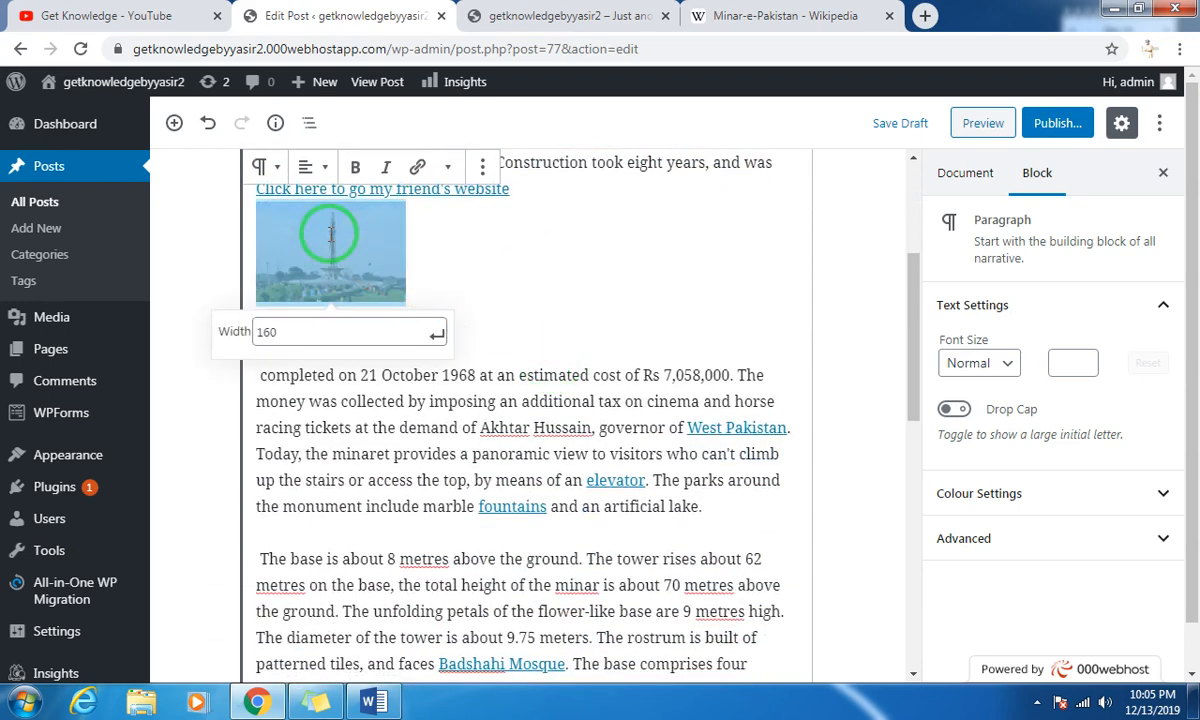
click(441, 343)
click(329, 268)
click(522, 308)
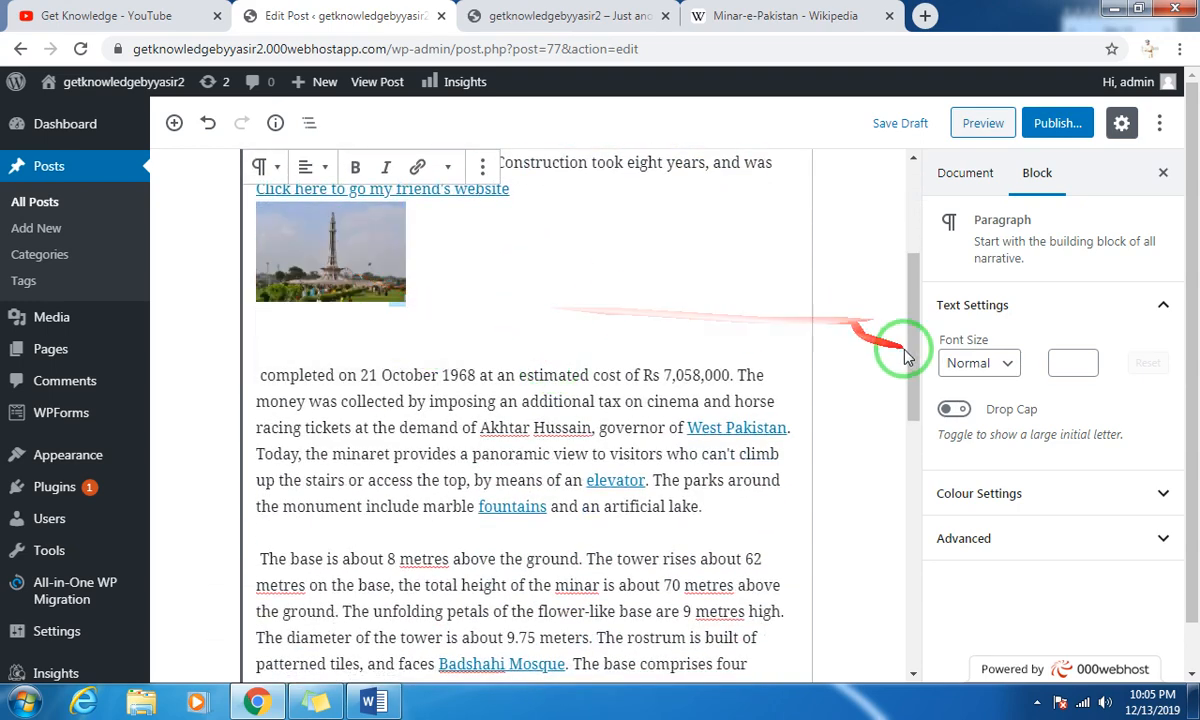
Look through the paragraph block's colour and advanced settings and collapse them again.
scroll(905, 355, down, 3)
click(992, 495)
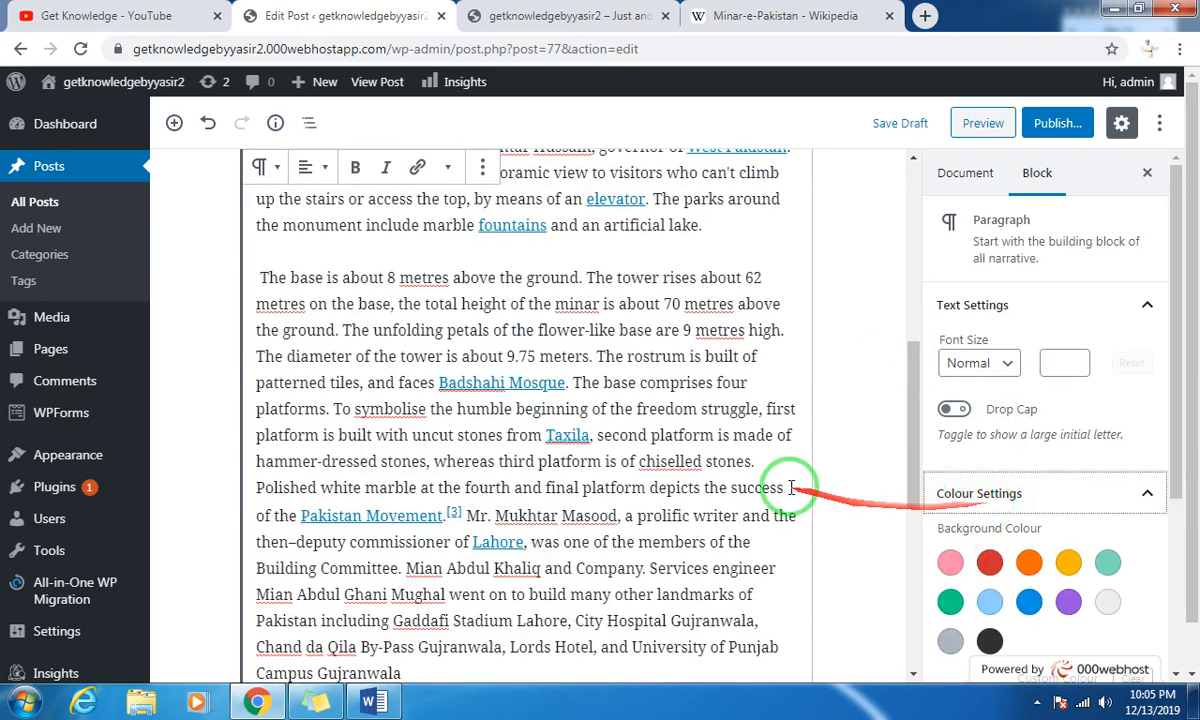
scroll(810, 488, down, 1)
scroll(870, 520, up, 5)
click(1042, 508)
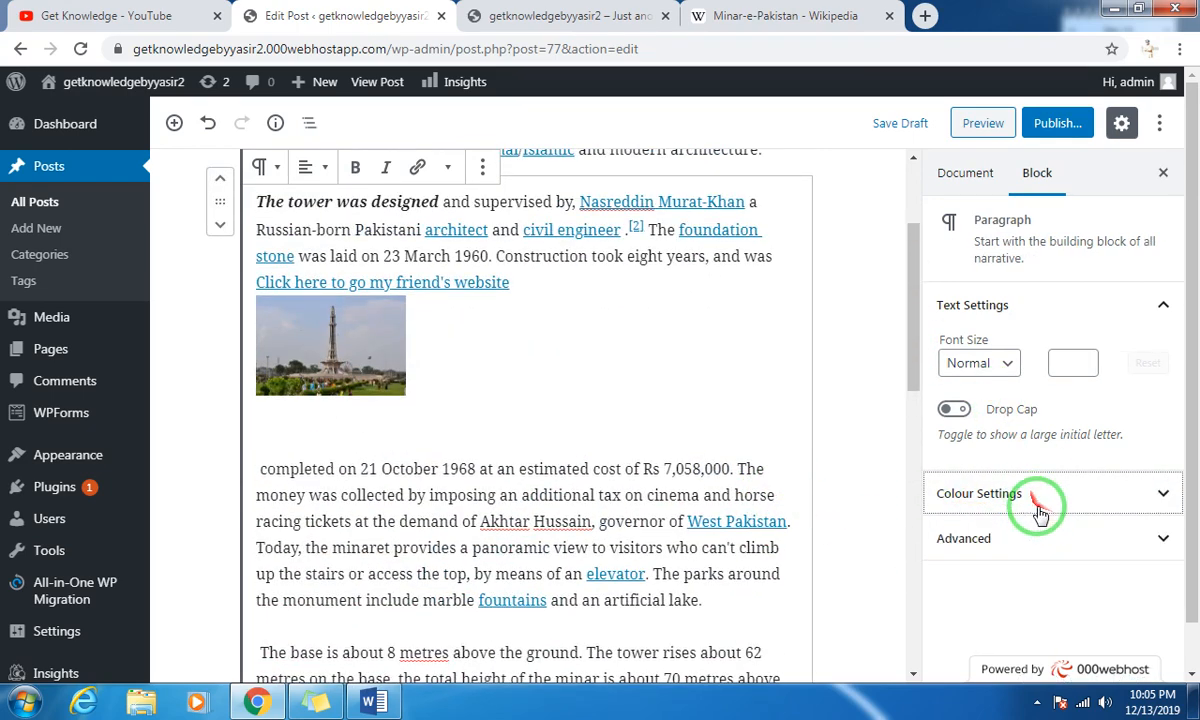
click(990, 543)
click(1027, 551)
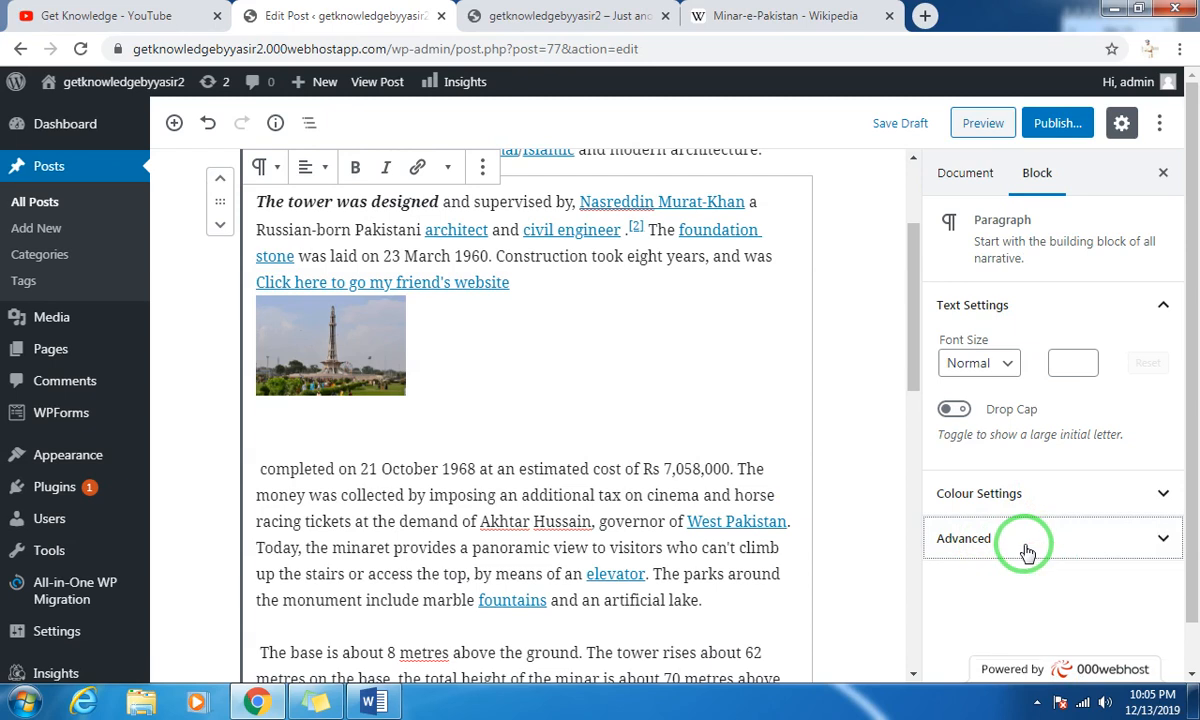
Publish the "Lahore: Yadgar" post immediately with public visibility.
click(1055, 124)
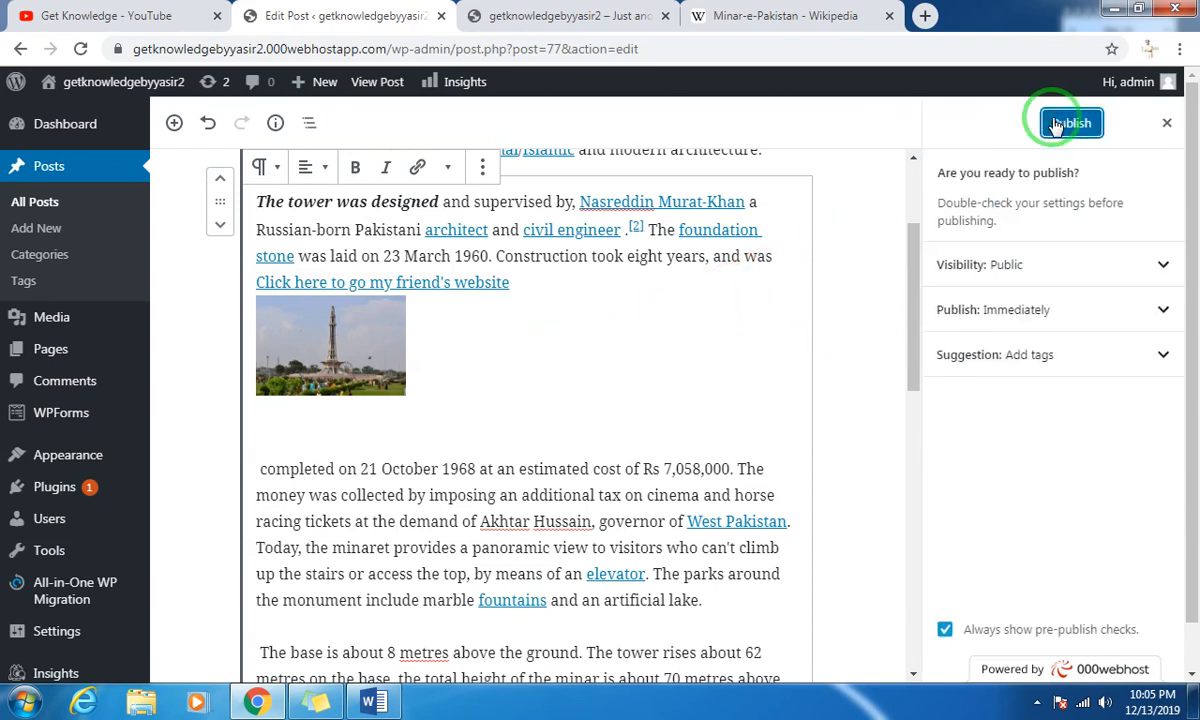
click(1103, 123)
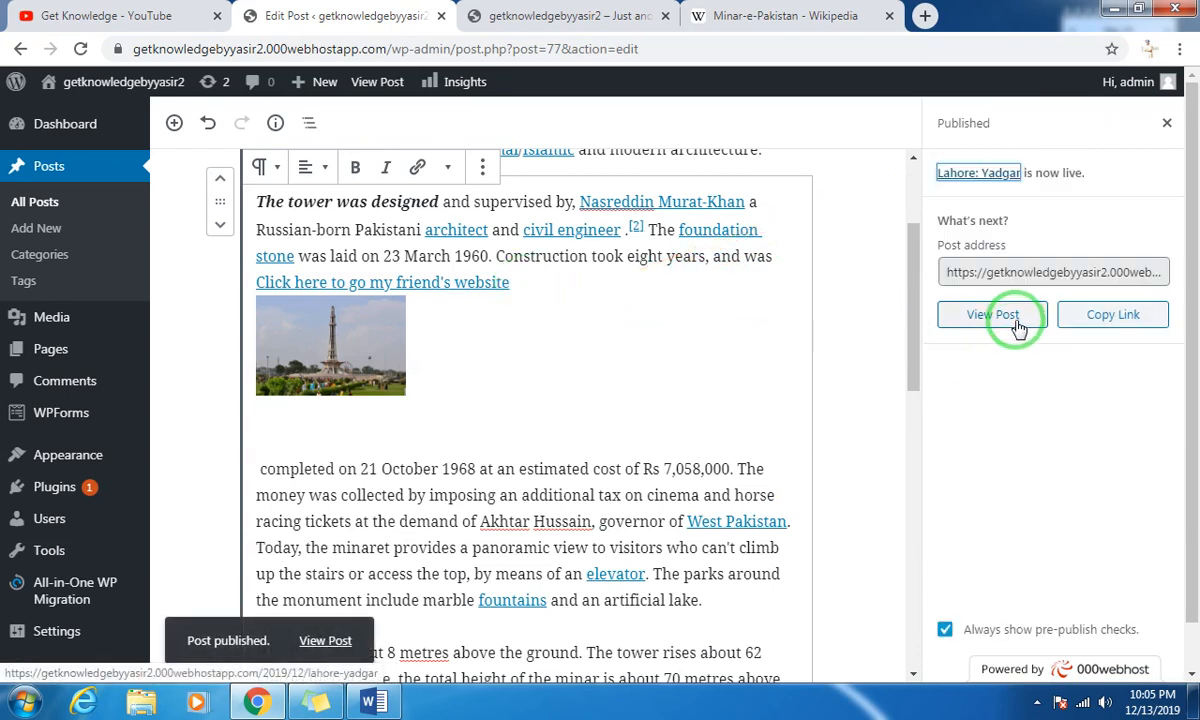
Switch to the live website's home page, reload it and check the excerpt of the "Lahore: Yadgar" post.
click(584, 16)
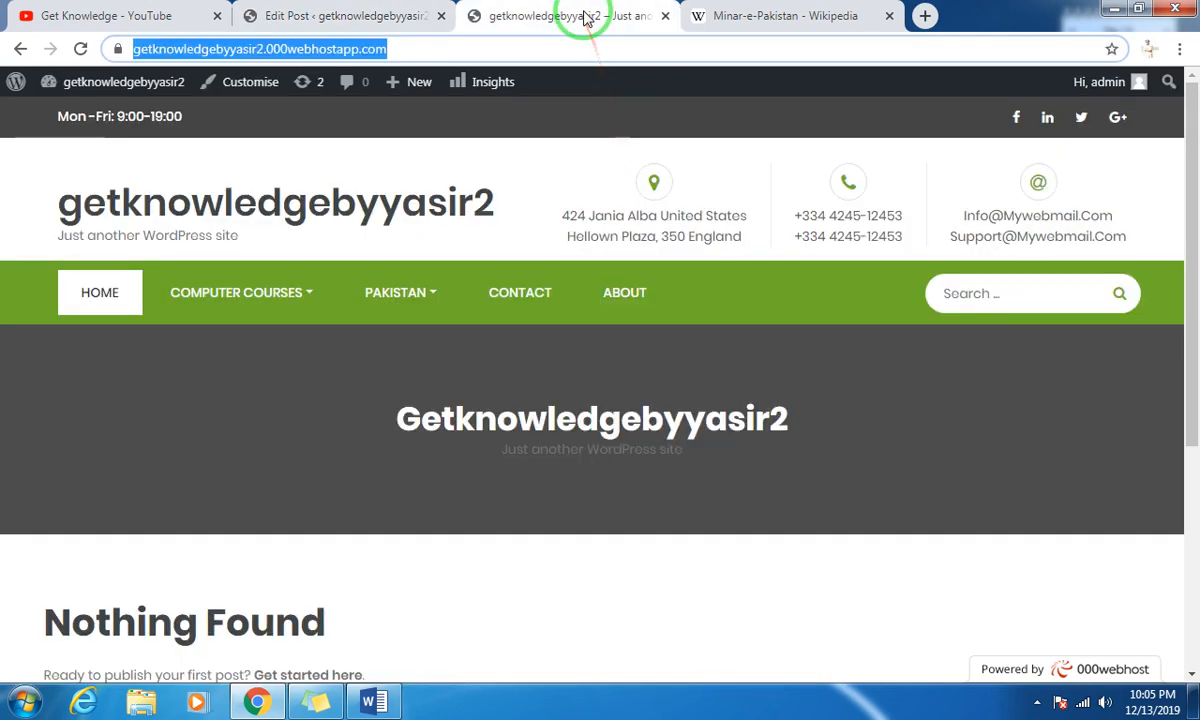
click(82, 55)
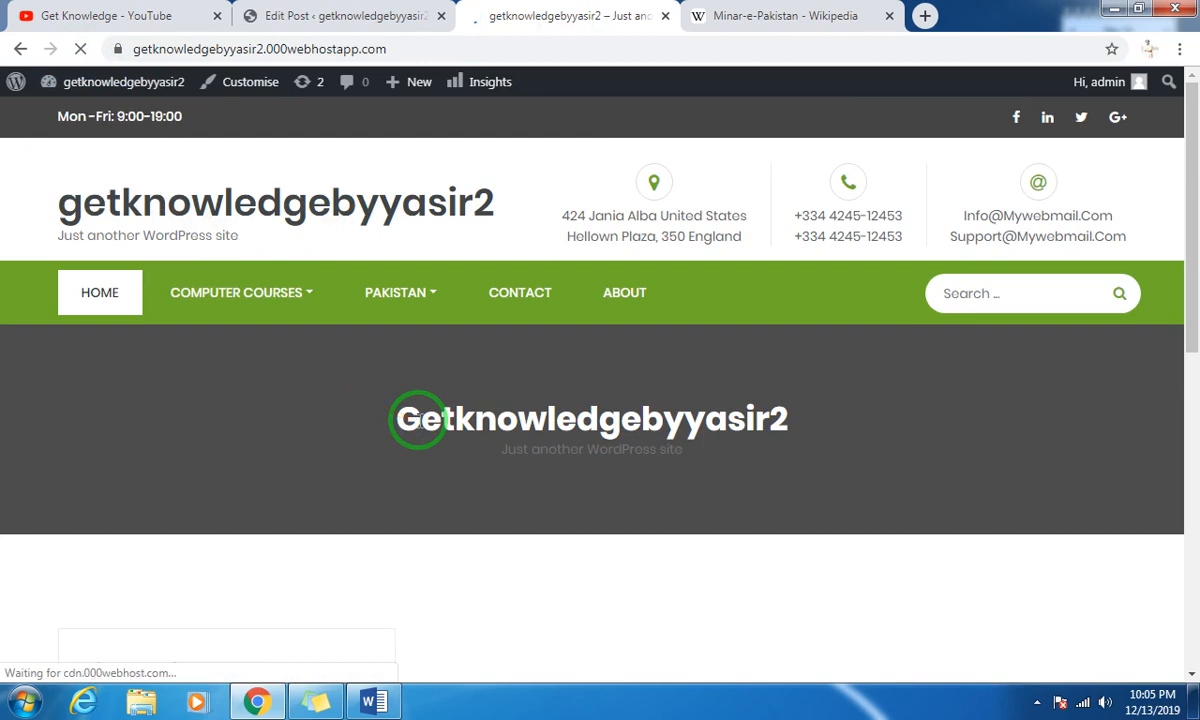
scroll(327, 400, down, 3)
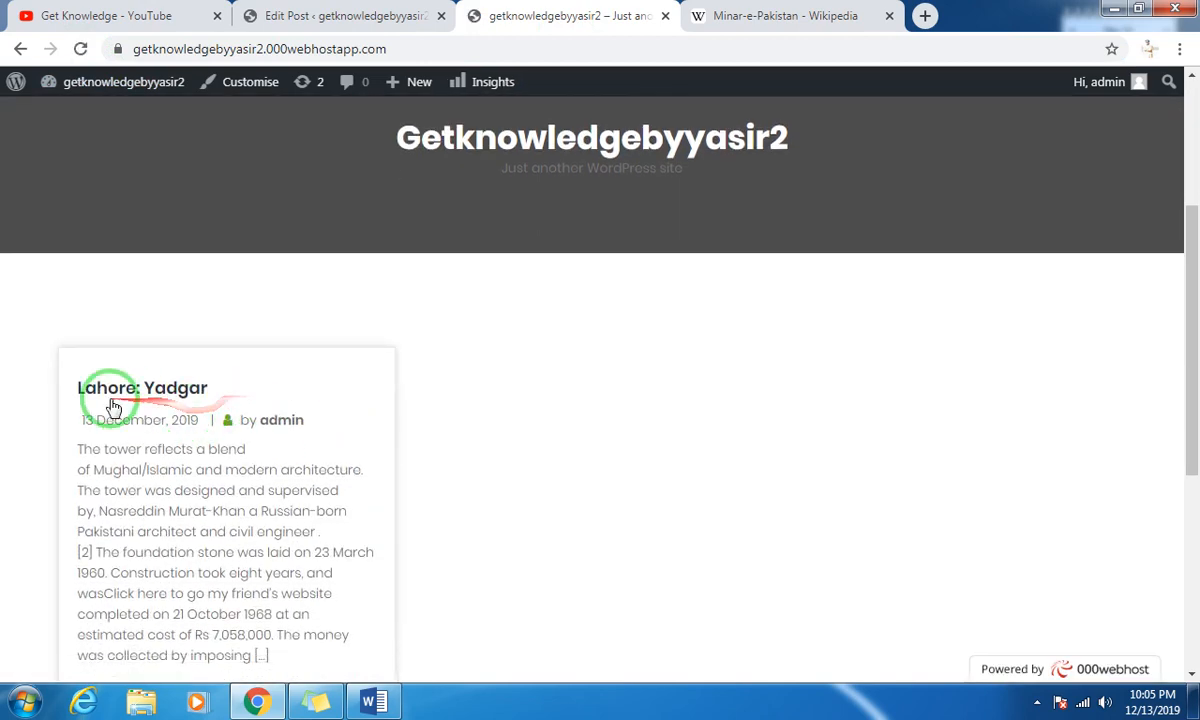
scroll(208, 412, down, 4)
scroll(270, 391, up, 3)
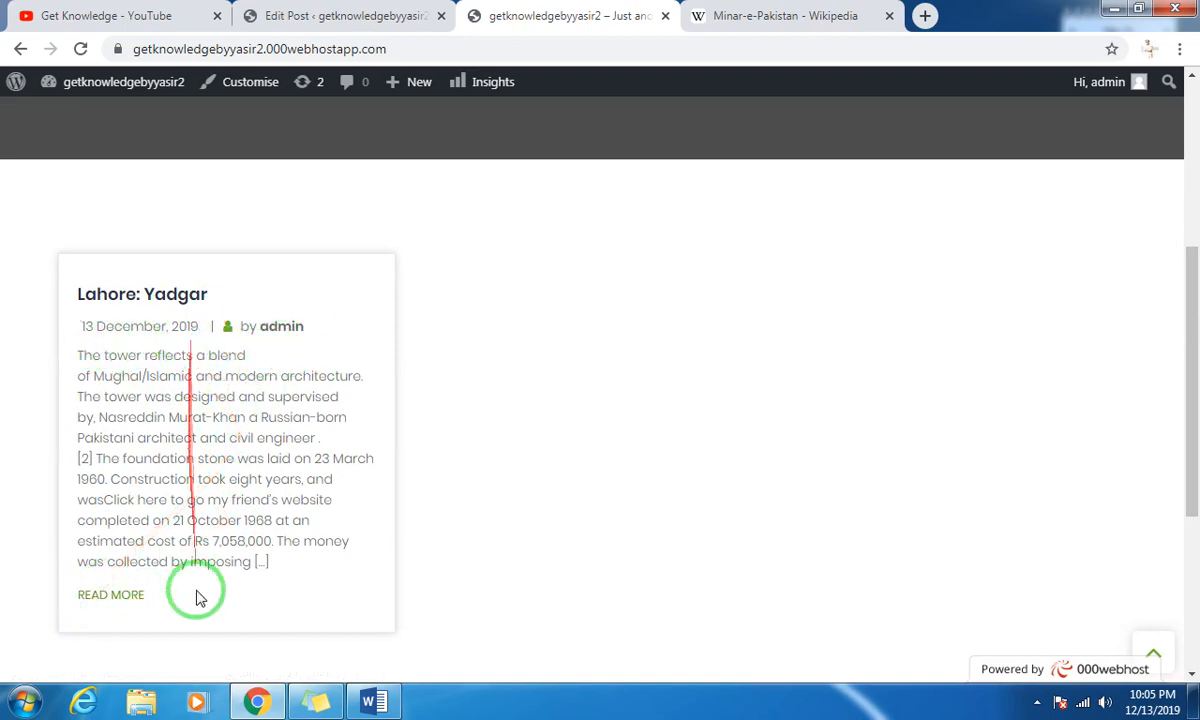
Open the full "Lahore: Yadgar" post on the live site and review its formatted text, link and inline image.
click(118, 598)
scroll(375, 500, down, 4)
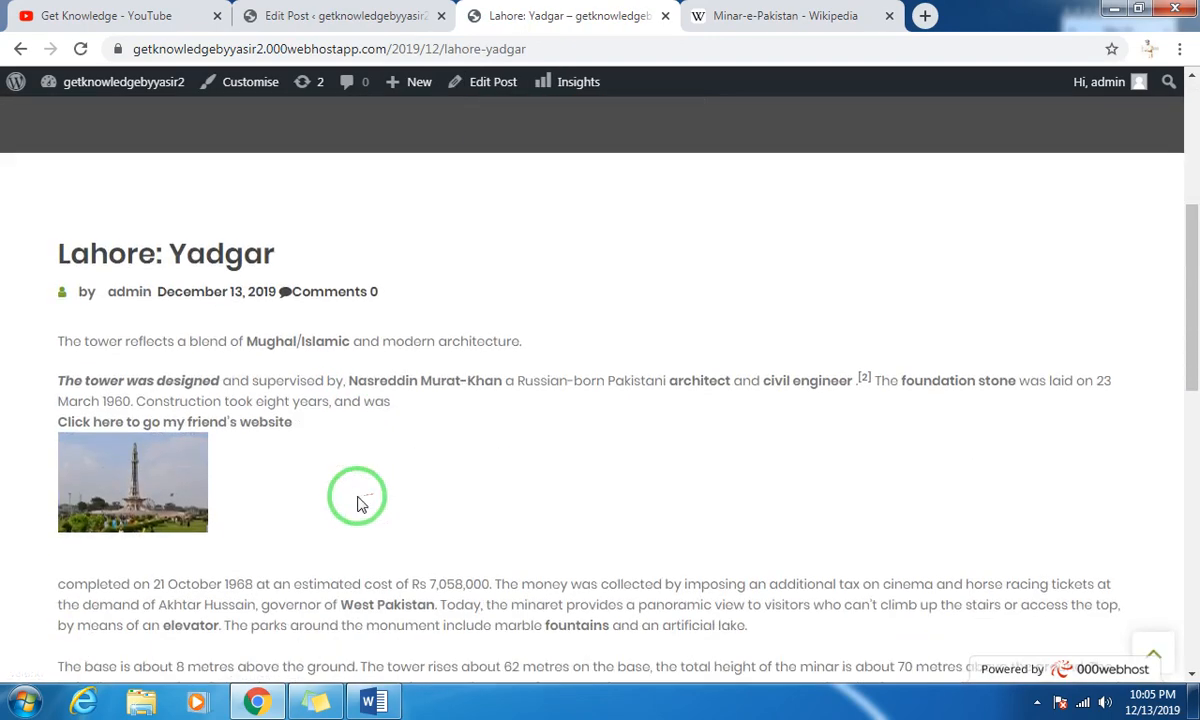
scroll(360, 503, down, 1)
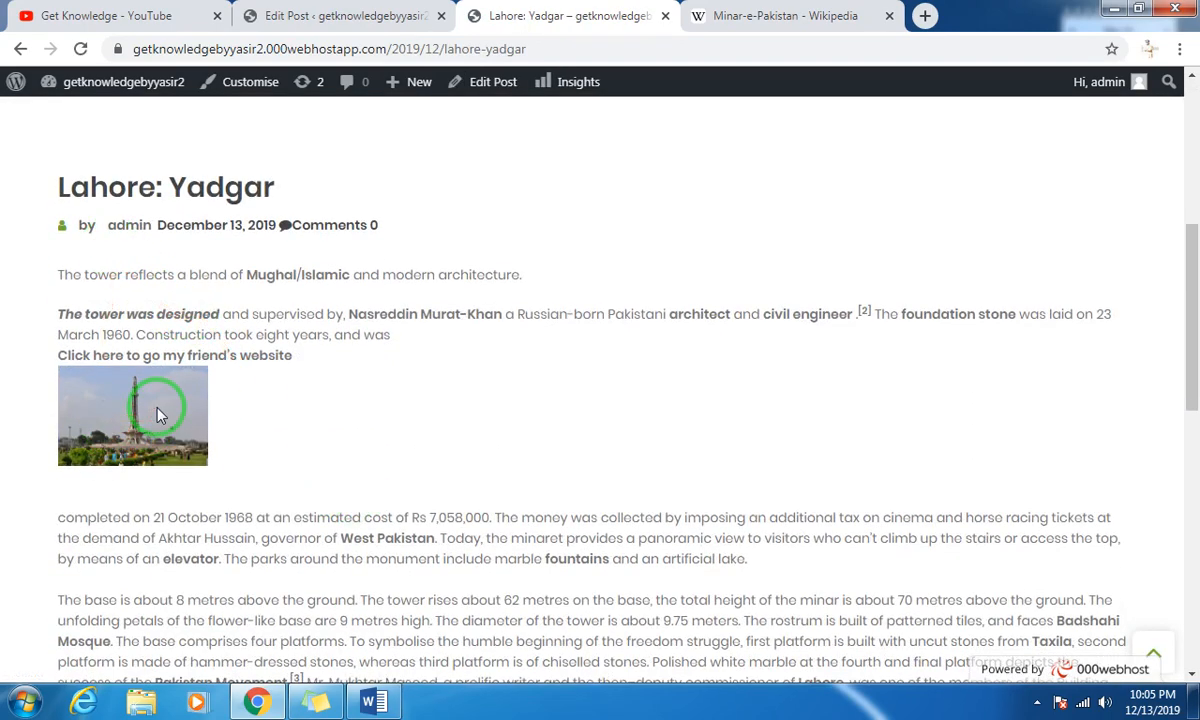
Test the "Click here to go my friend's website" link in the live post and return to the post.
scroll(255, 343, down, 1)
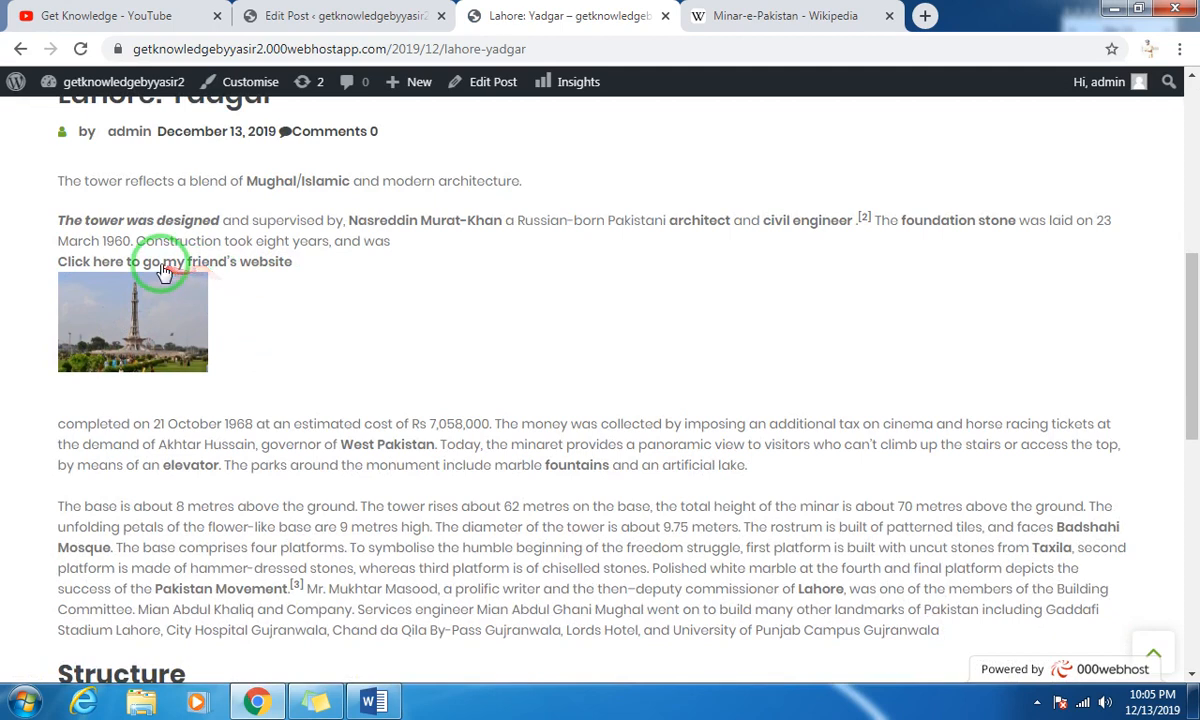
click(277, 270)
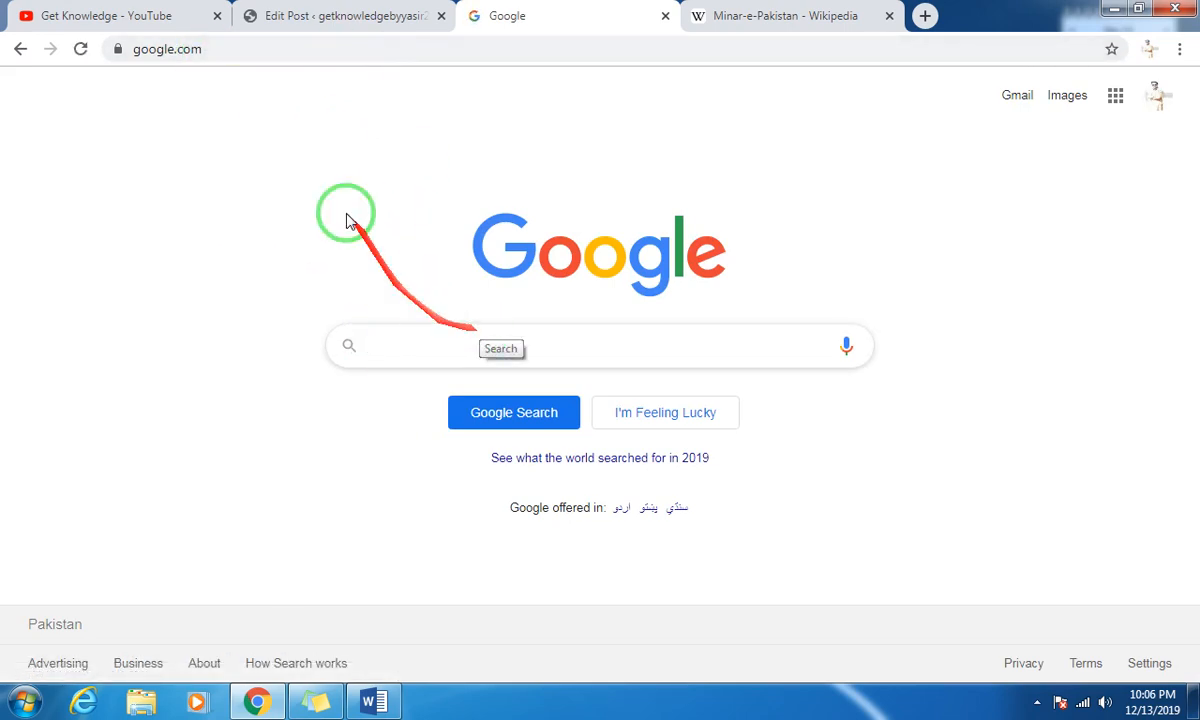
click(21, 49)
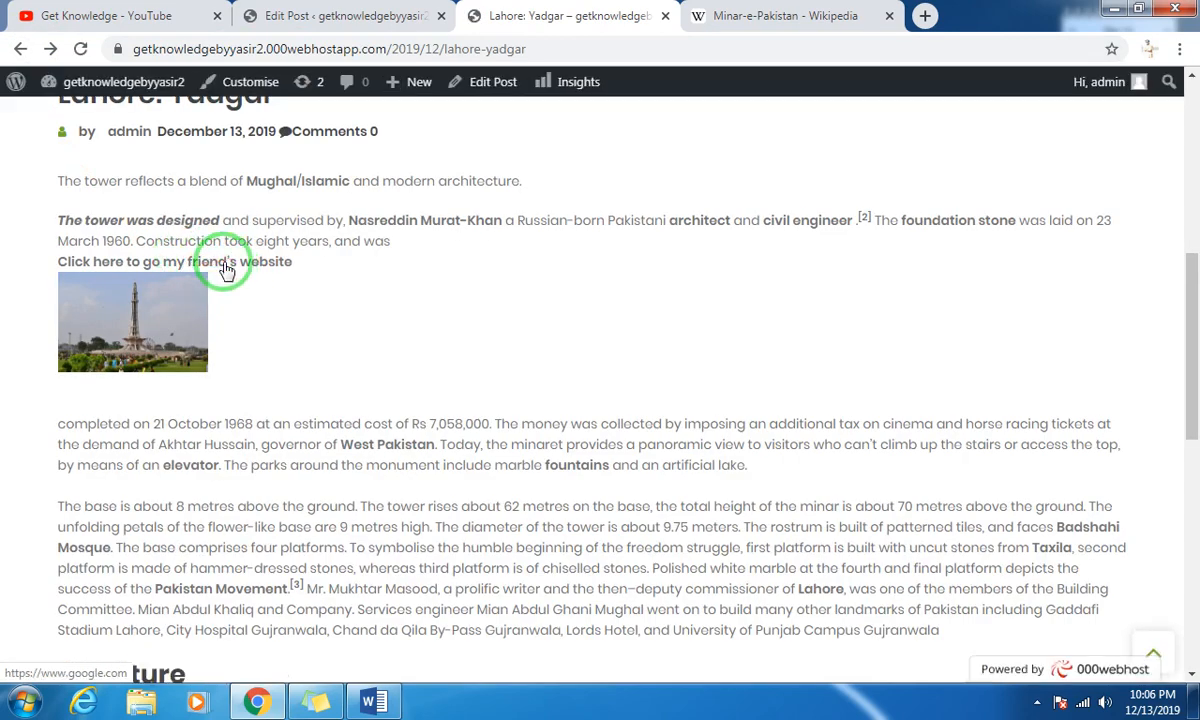
Post the comment "123" in the reply section beneath the live "Lahore: Yadgar" post.
scroll(182, 316, down, 3)
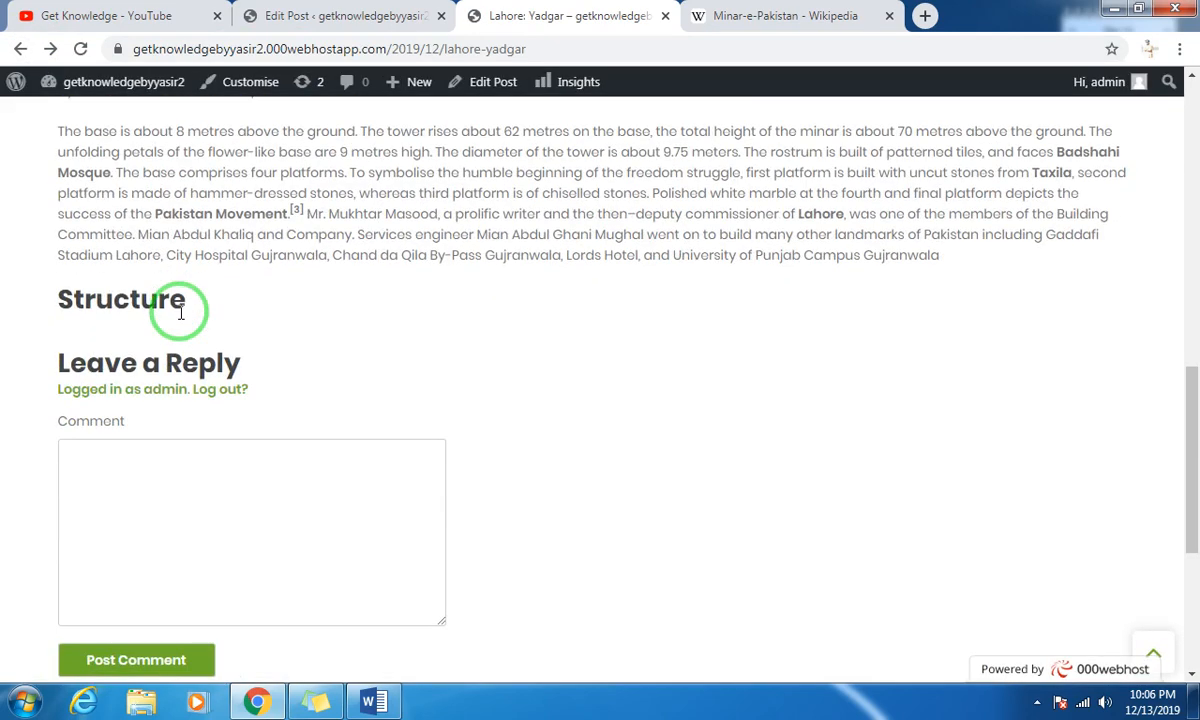
scroll(180, 311, down, 2)
click(180, 311)
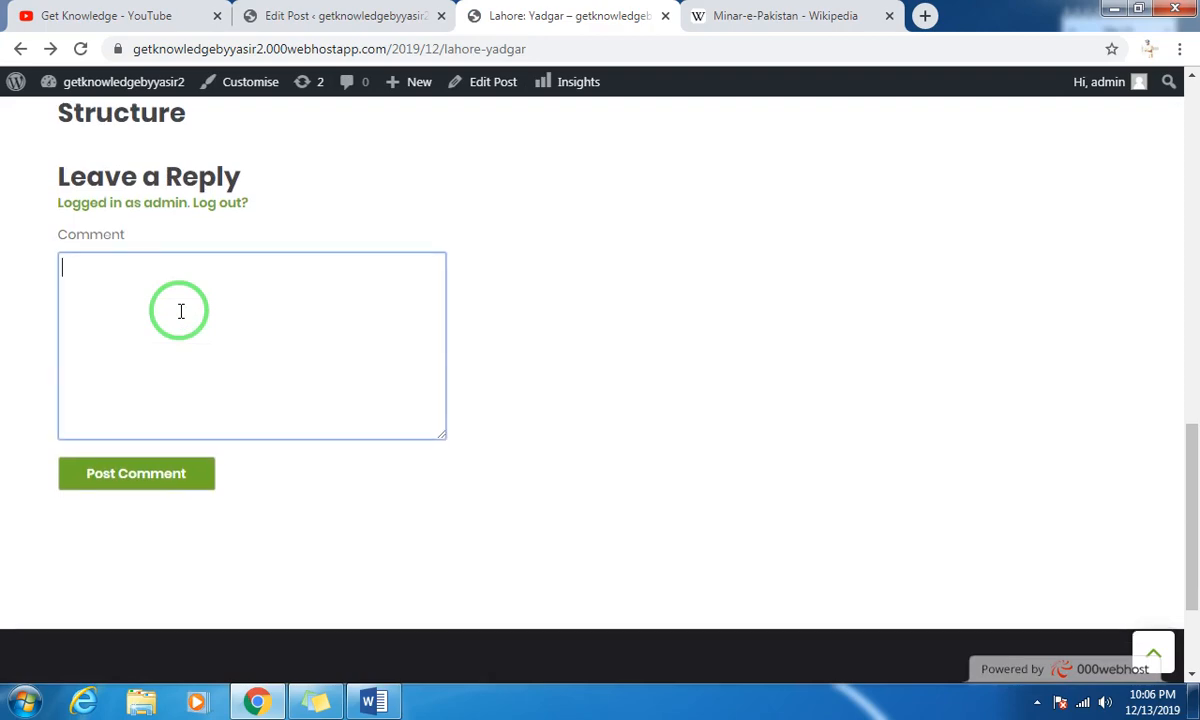
scroll(180, 311, up, 4)
drag(160, 300, 295, 322)
scroll(316, 276, down, 3)
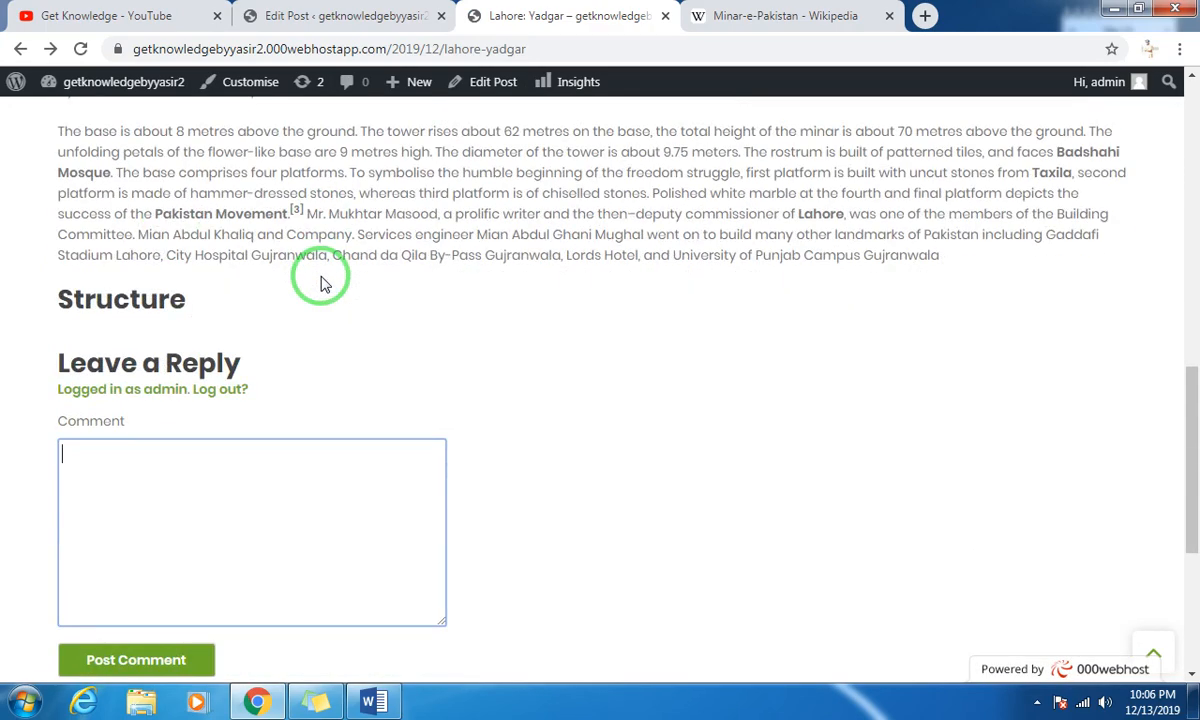
scroll(322, 284, down, 2)
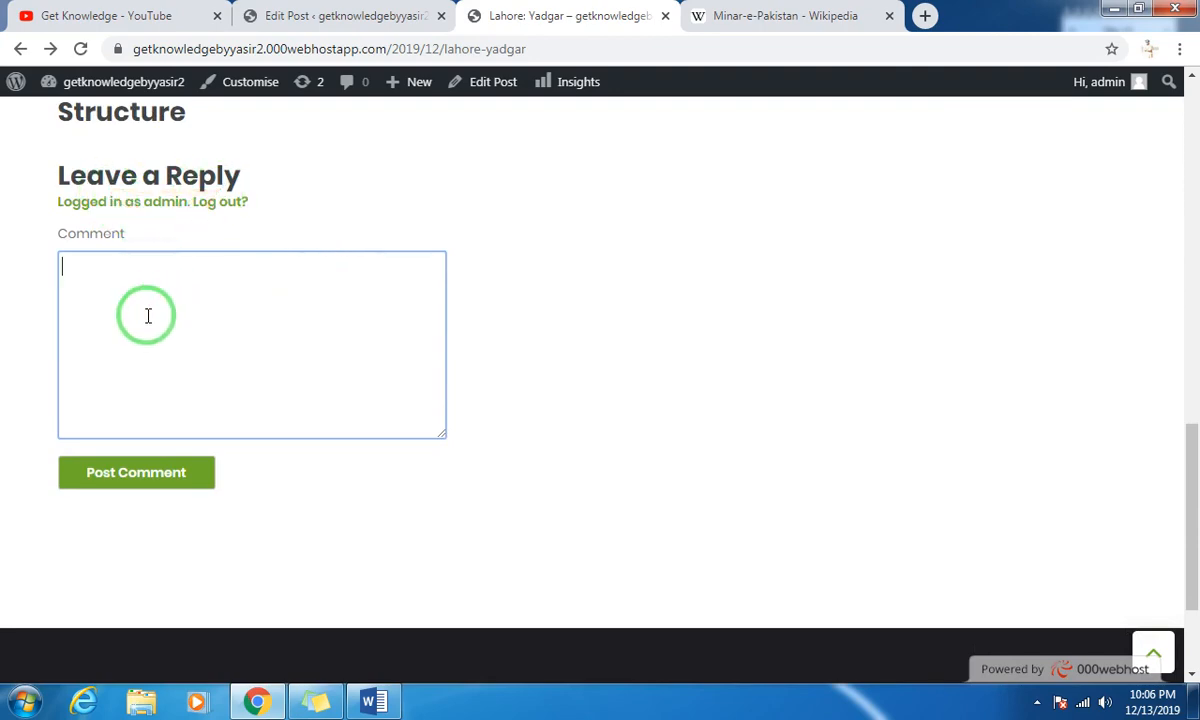
scroll(143, 327, up, 5)
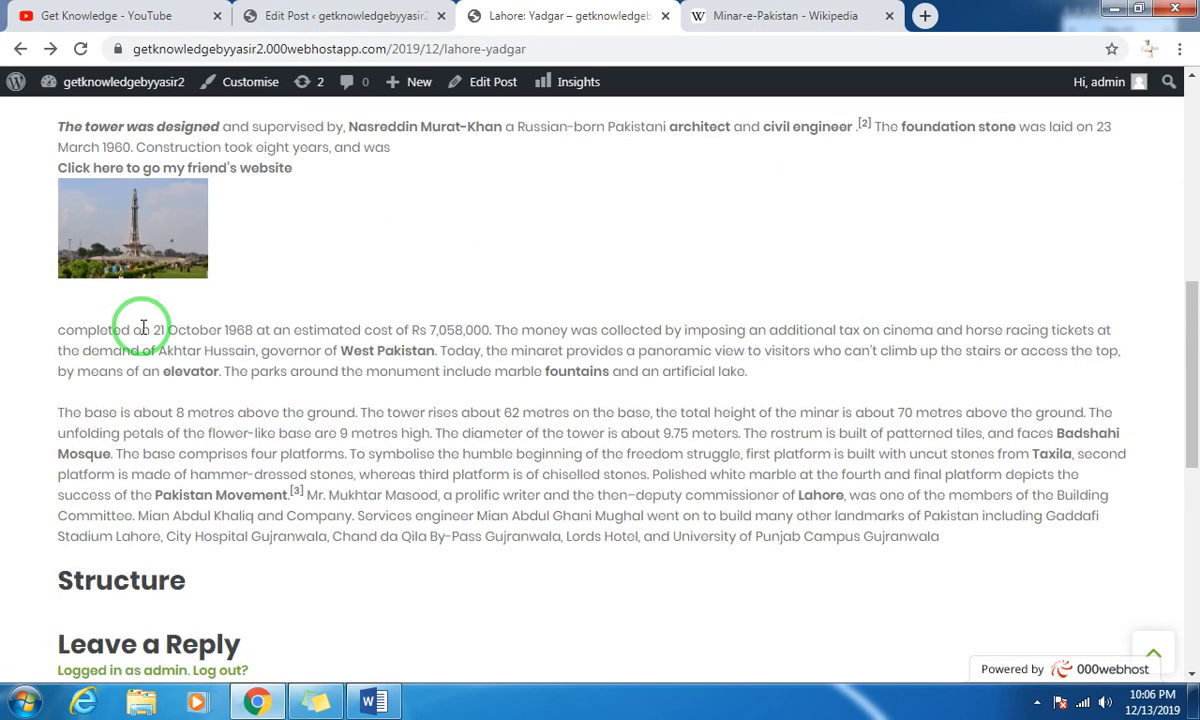
scroll(143, 327, down, 5)
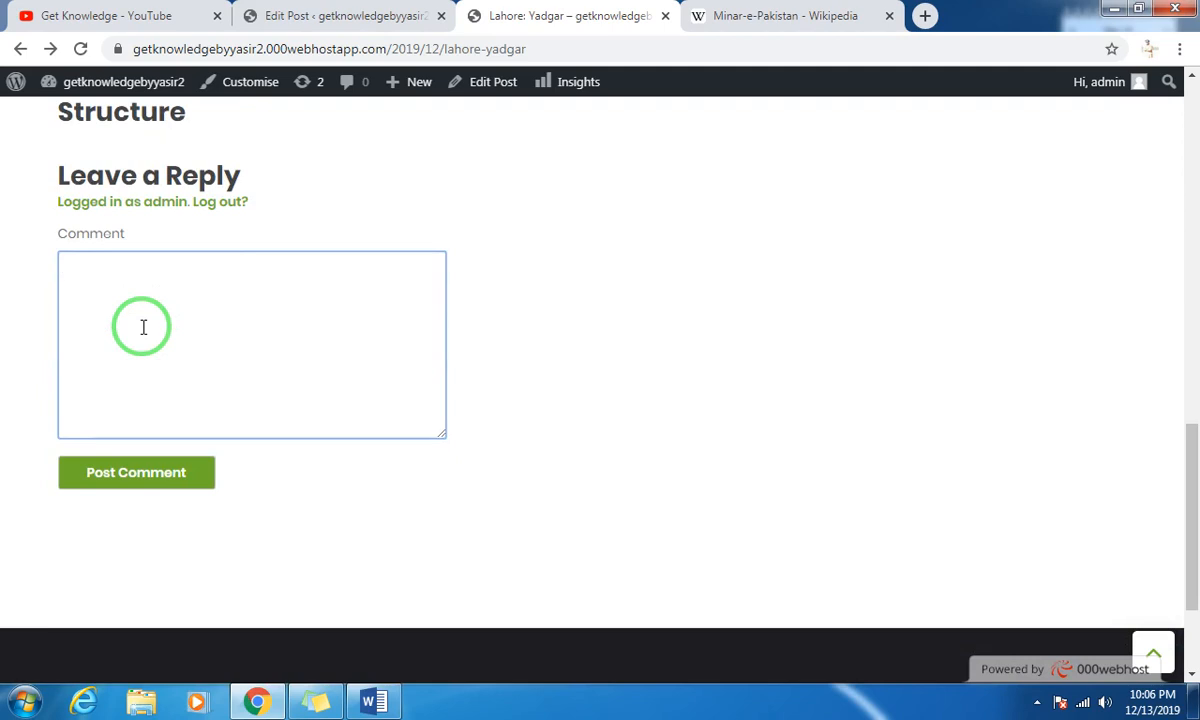
text(3)
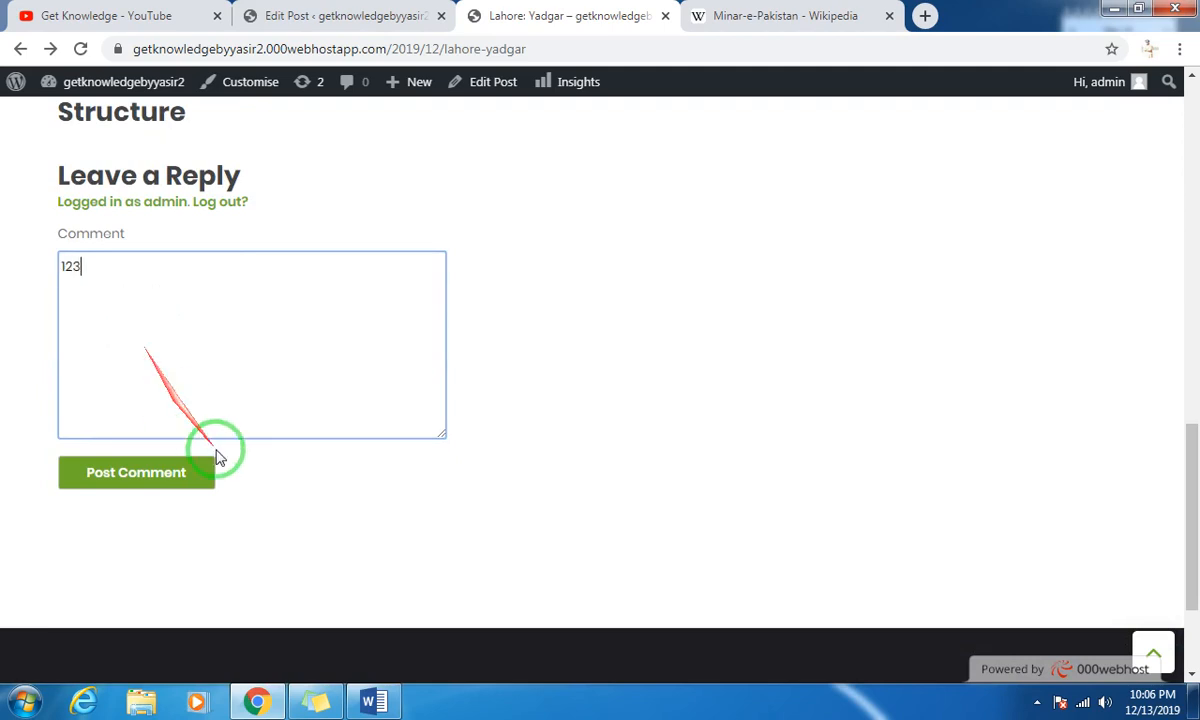
click(175, 475)
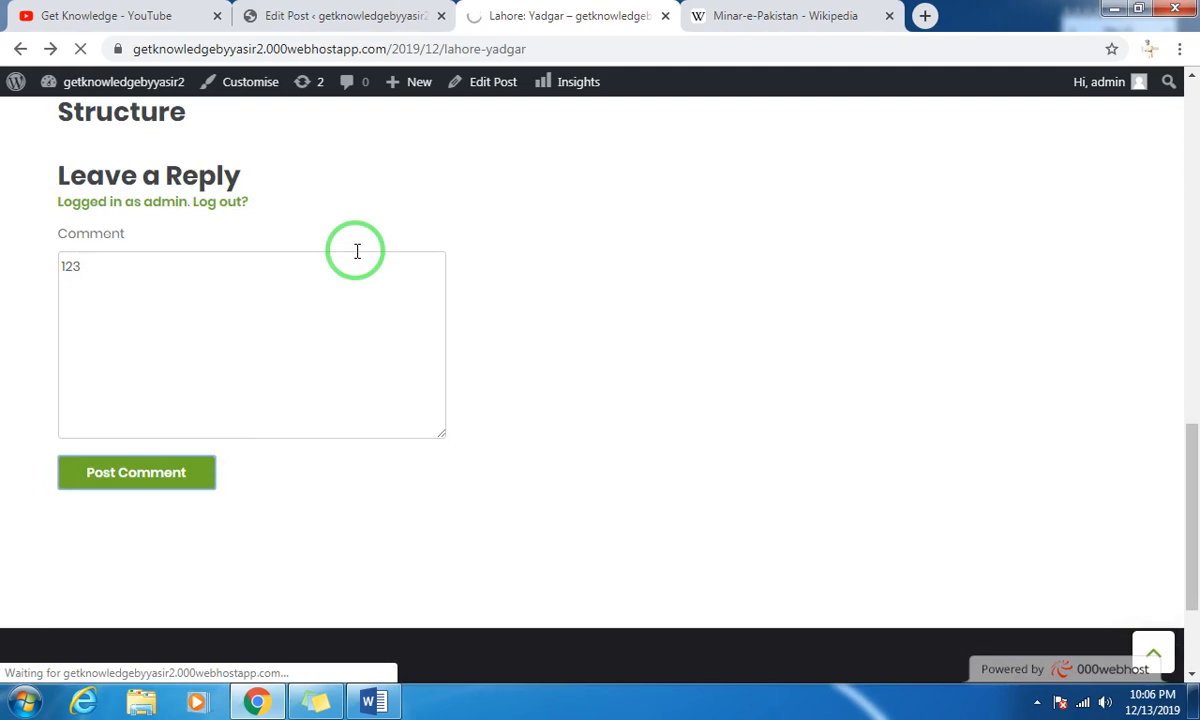
Check the posted comment beneath the article and the comment information under the post's title.
scroll(337, 321, up, 6)
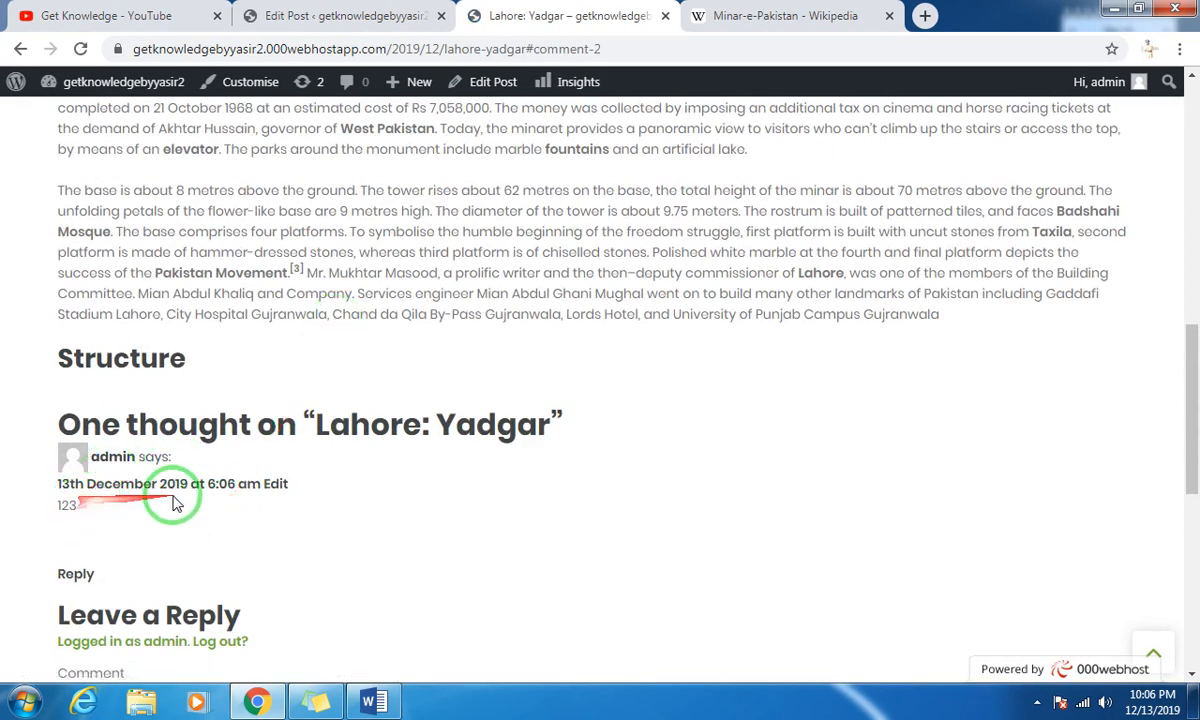
scroll(165, 500, up, 6)
scroll(300, 503, down, 4)
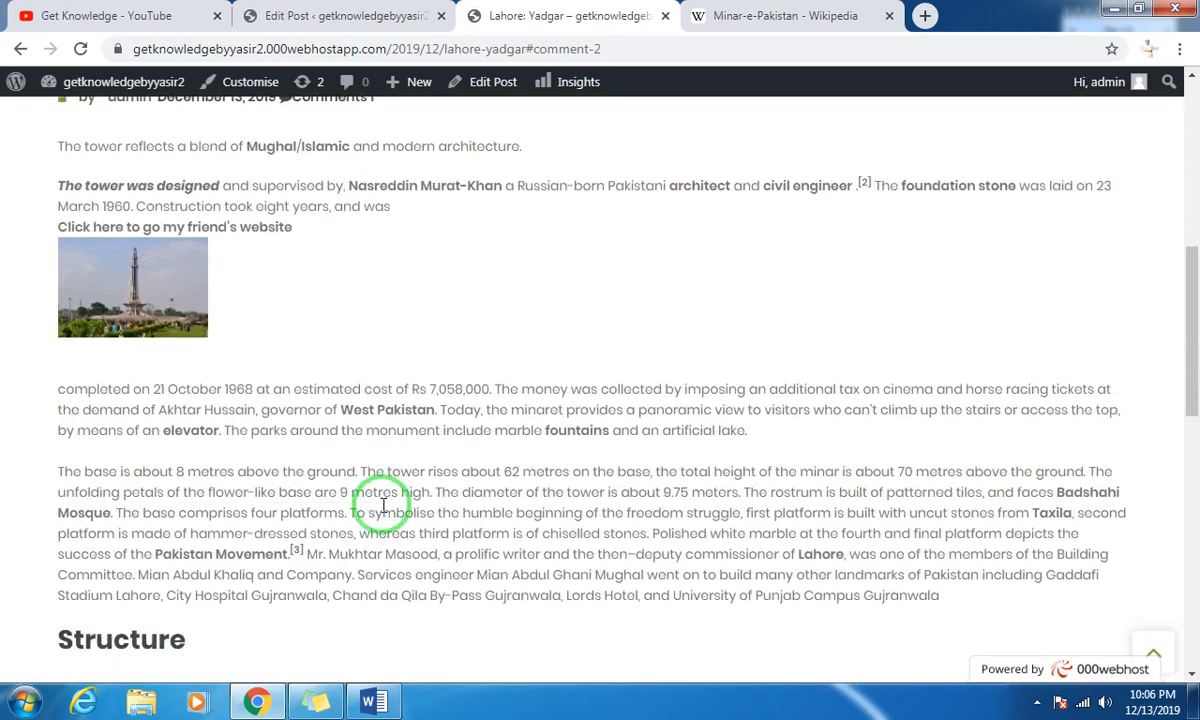
scroll(268, 340, up, 3)
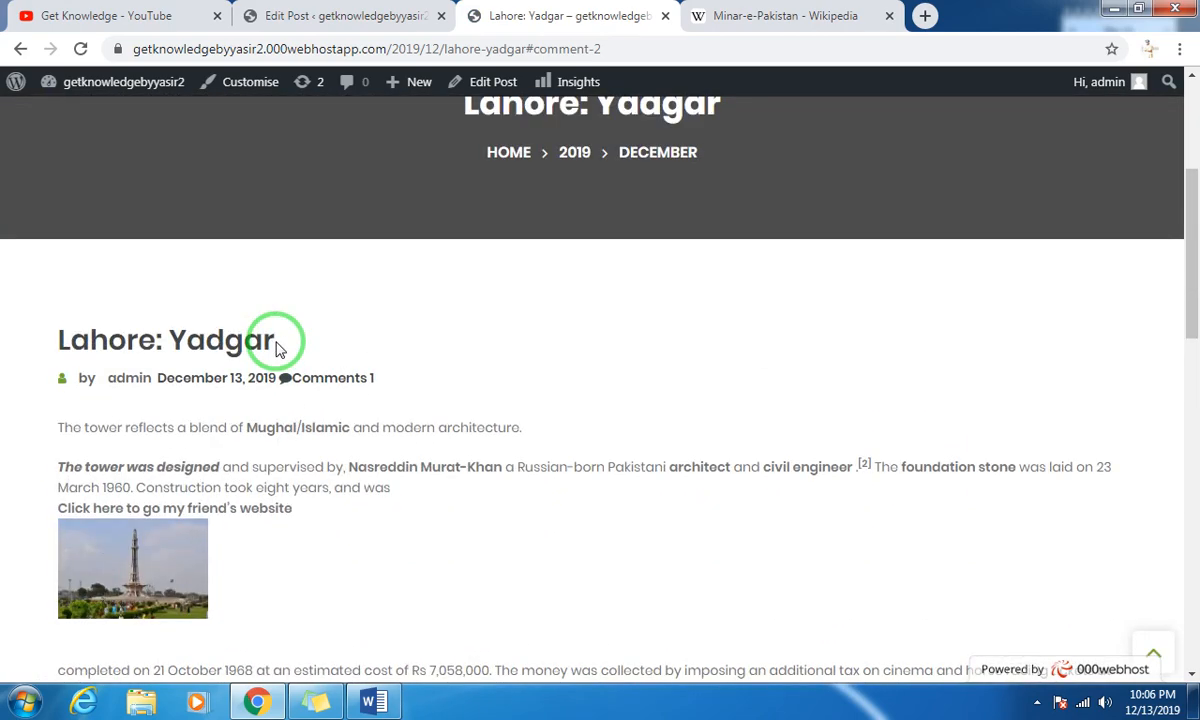
click(316, 15)
click(495, 12)
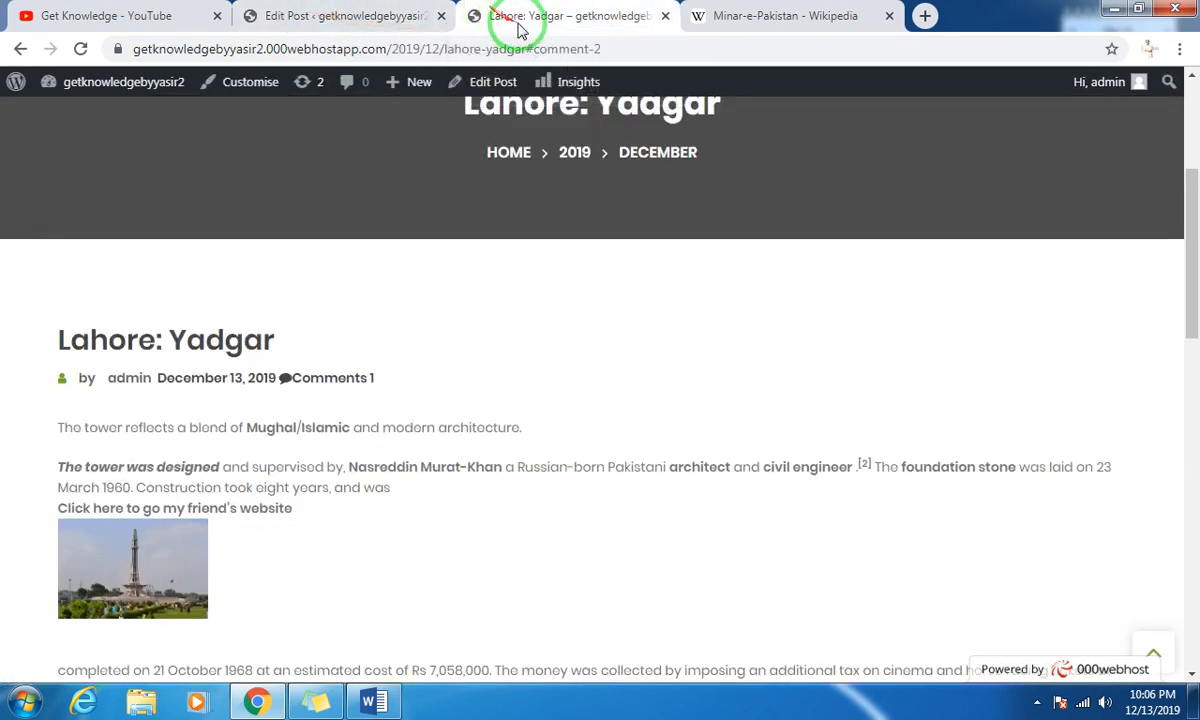
click(285, 18)
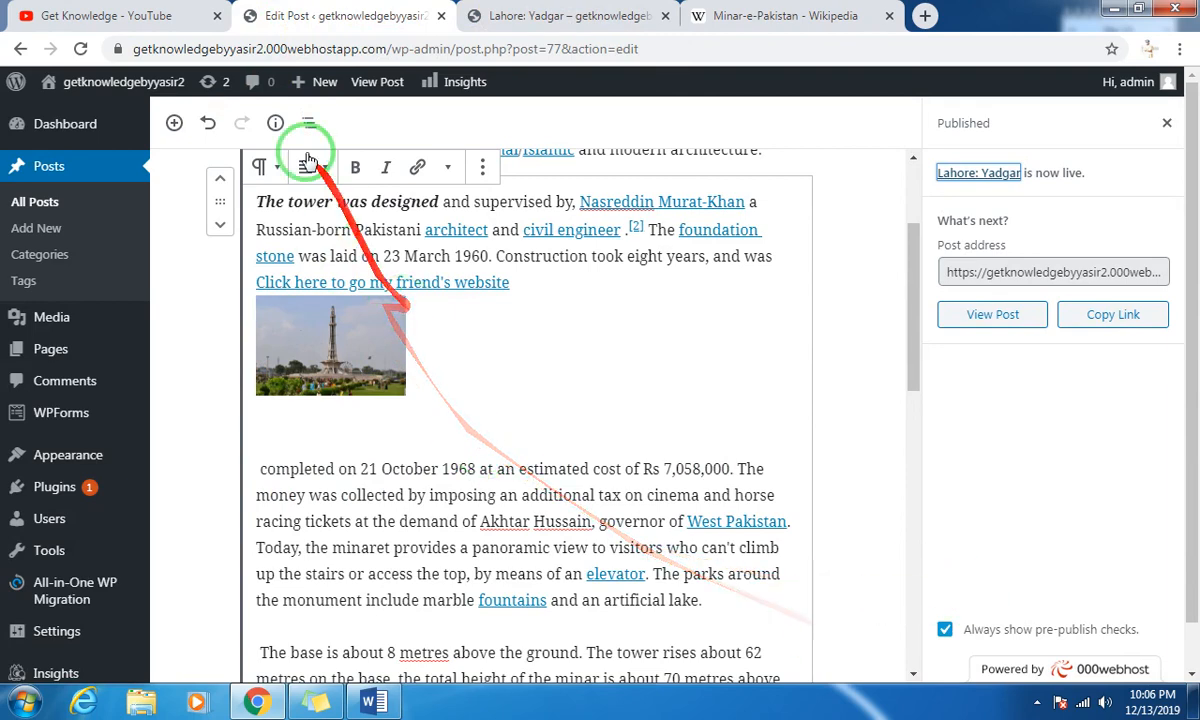
click(590, 15)
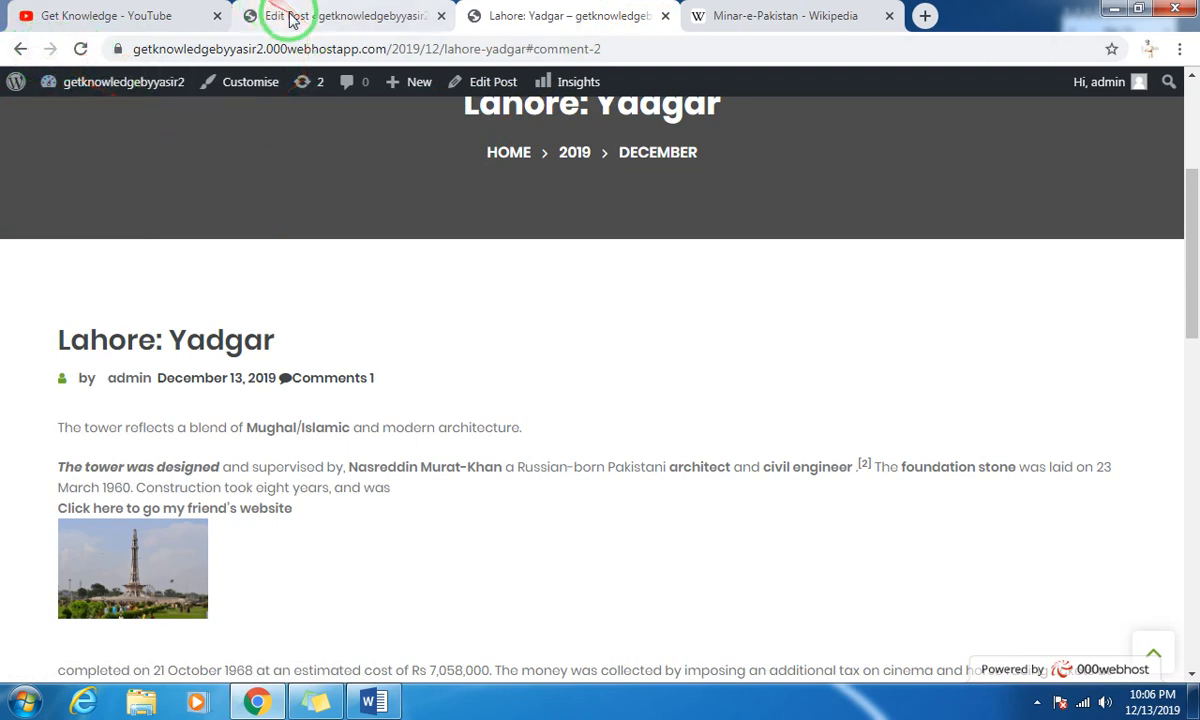
Open the live site's Lahore category page under Pakistan and check whether it lists the new post.
scroll(343, 310, up, 3)
mouse_move(240, 257)
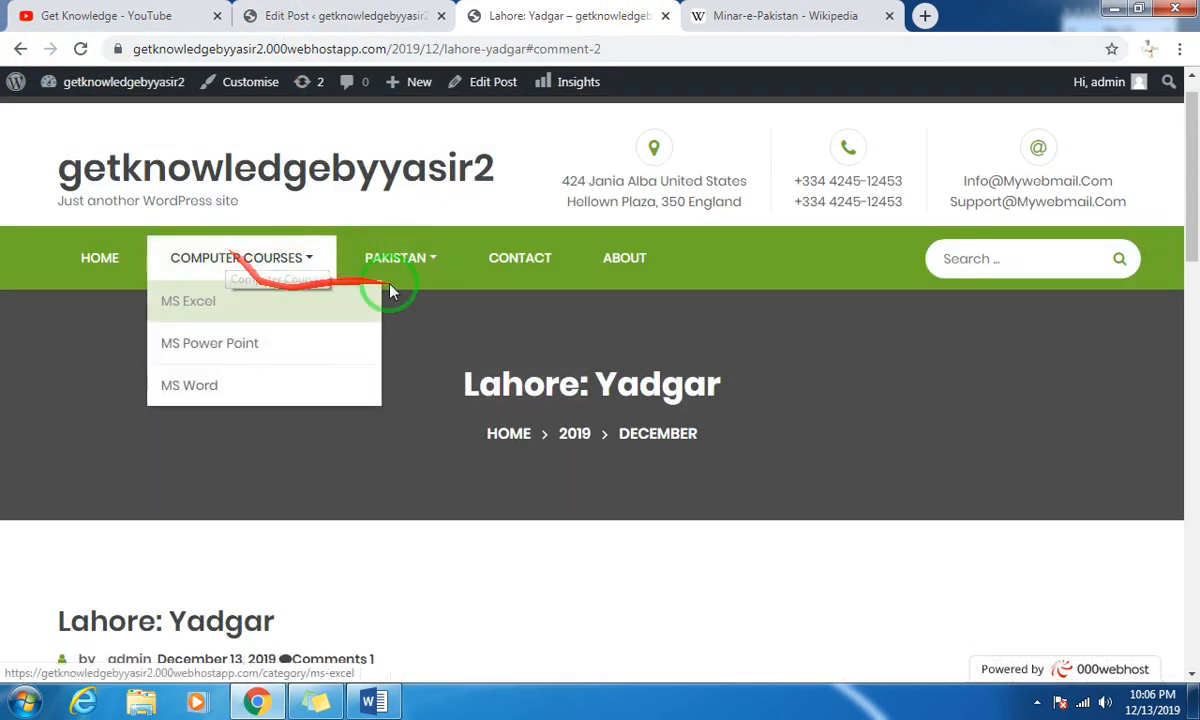
mouse_move(395, 262)
click(398, 386)
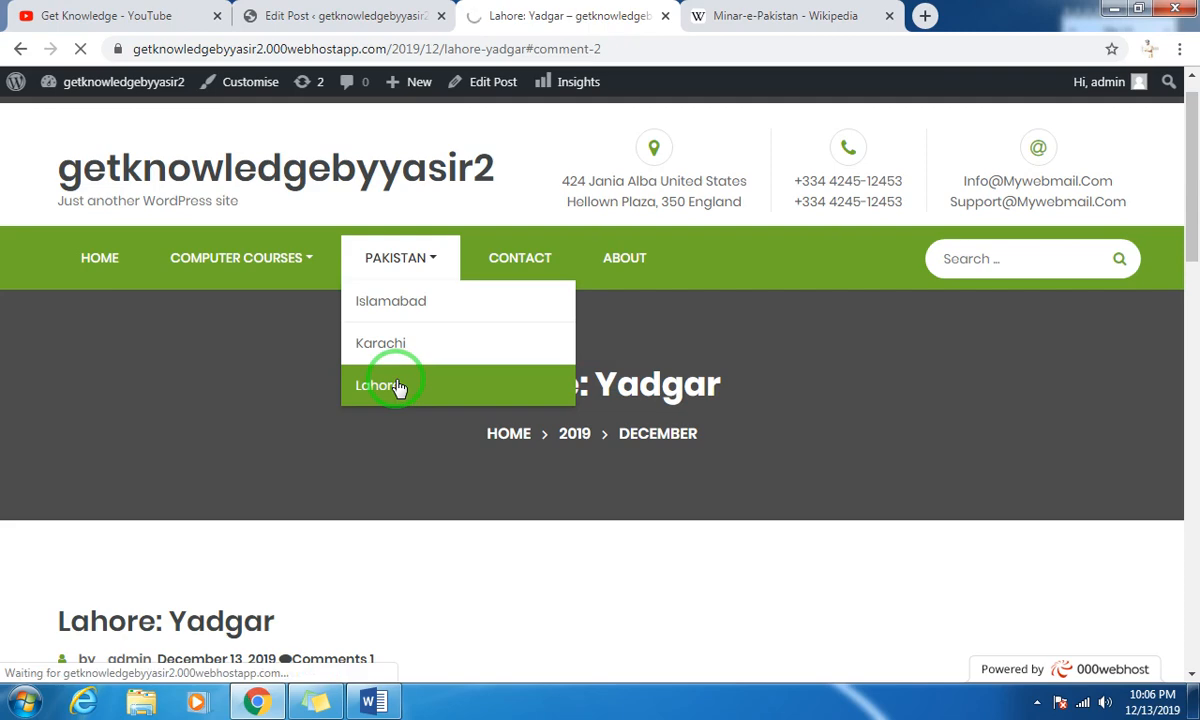
scroll(311, 419, down, 5)
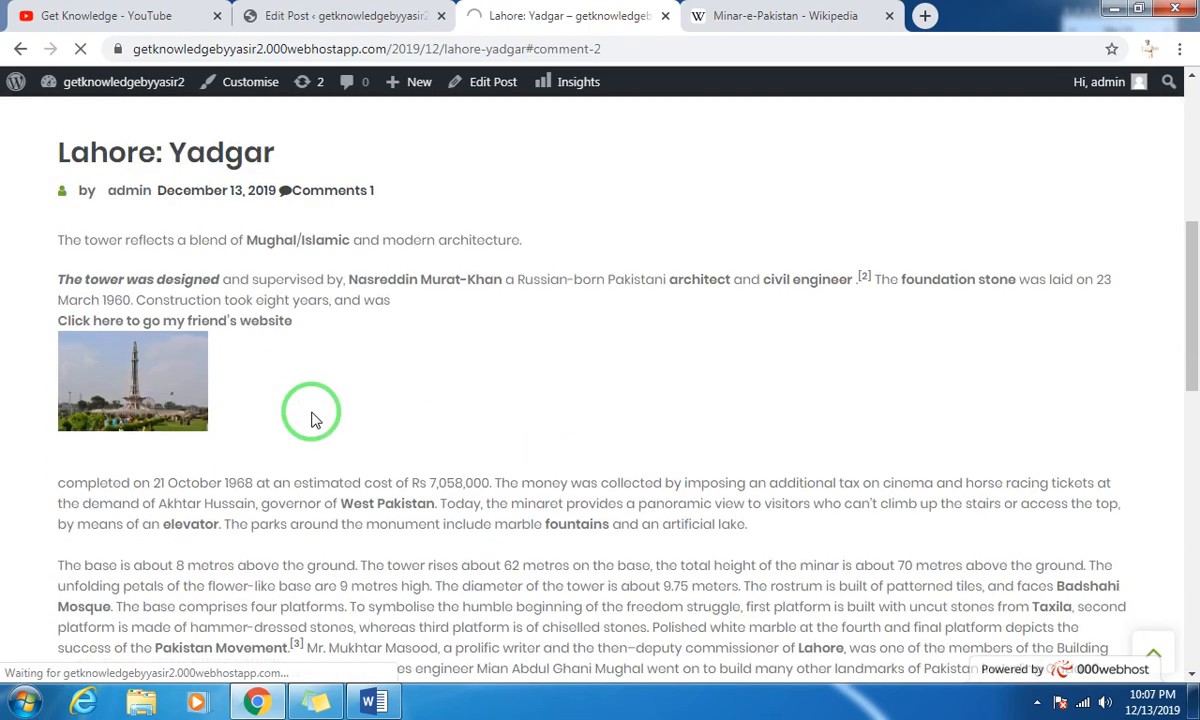
scroll(311, 419, up, 5)
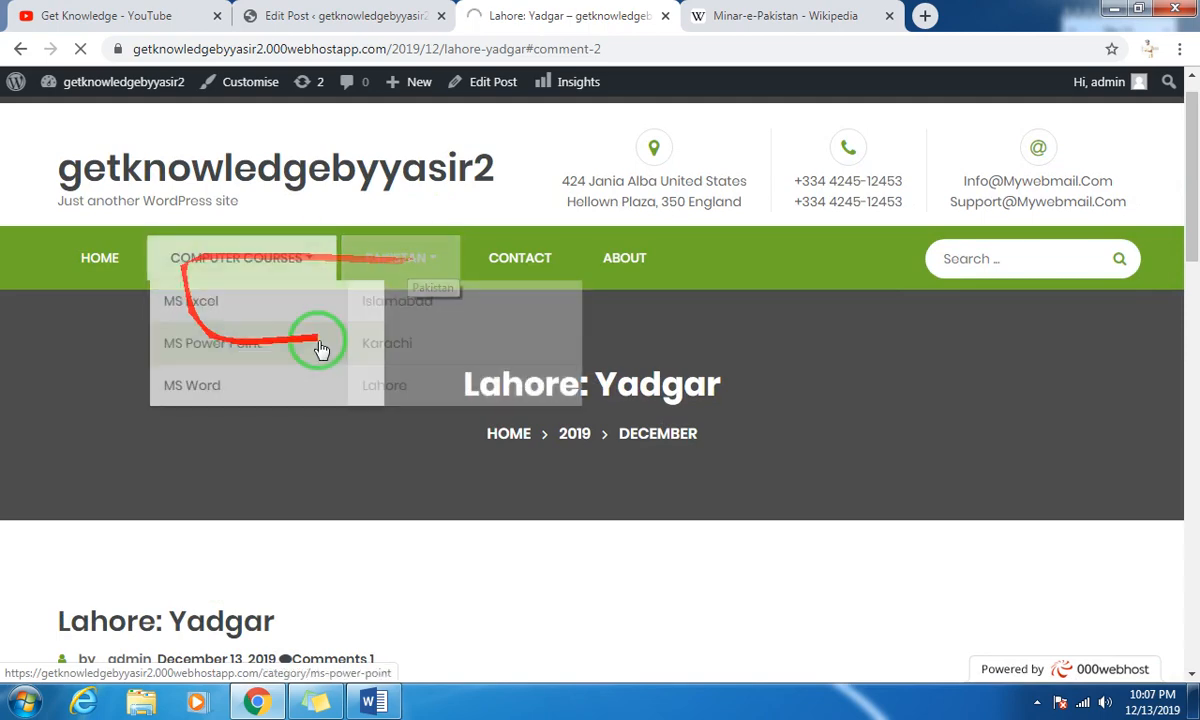
mouse_move(435, 262)
click(408, 388)
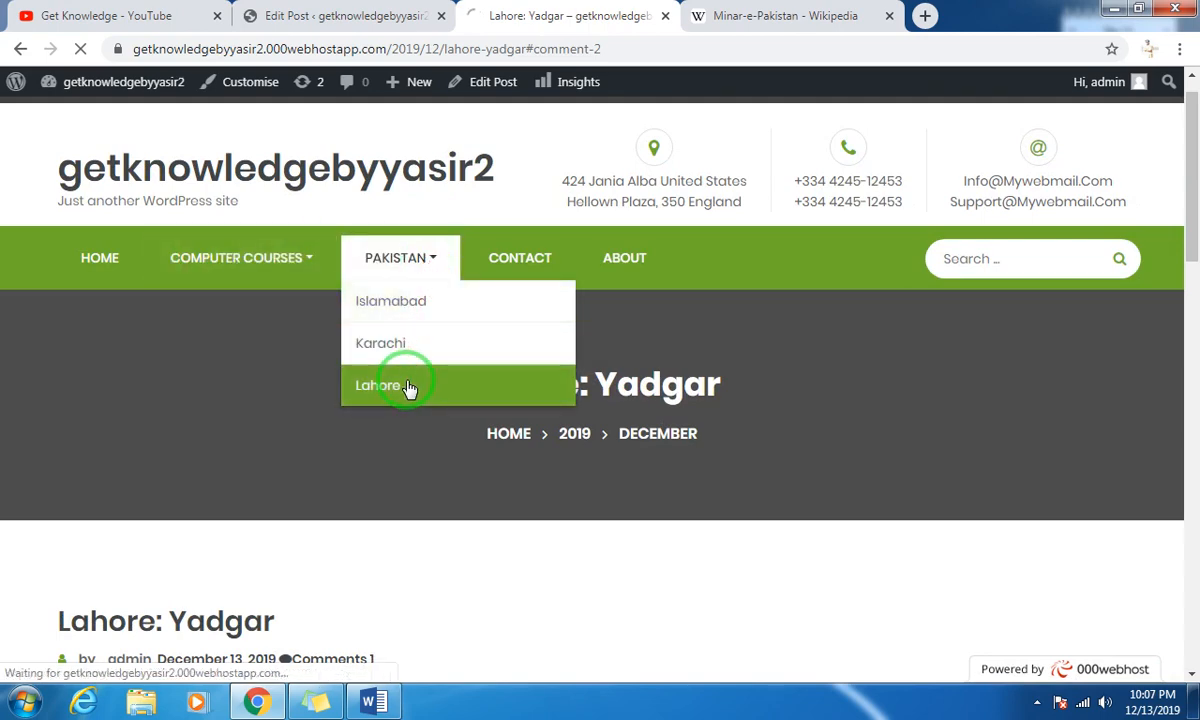
scroll(295, 397, down, 3)
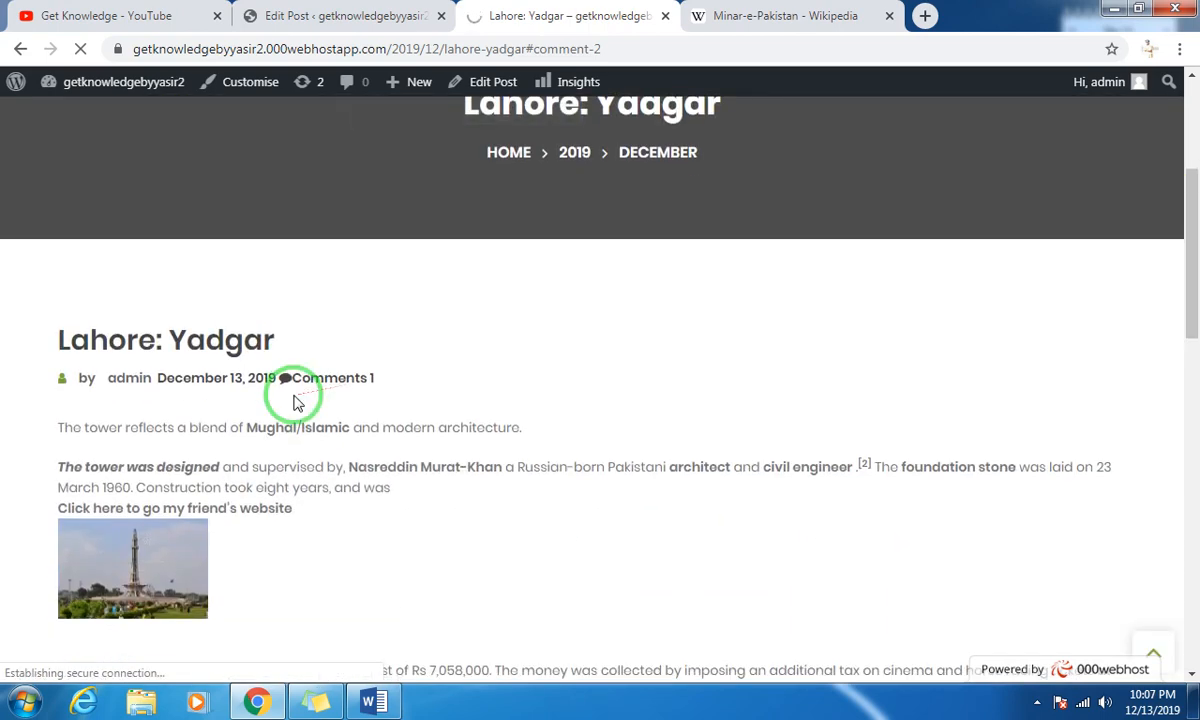
scroll(343, 378, down, 3)
scroll(316, 286, up, 4)
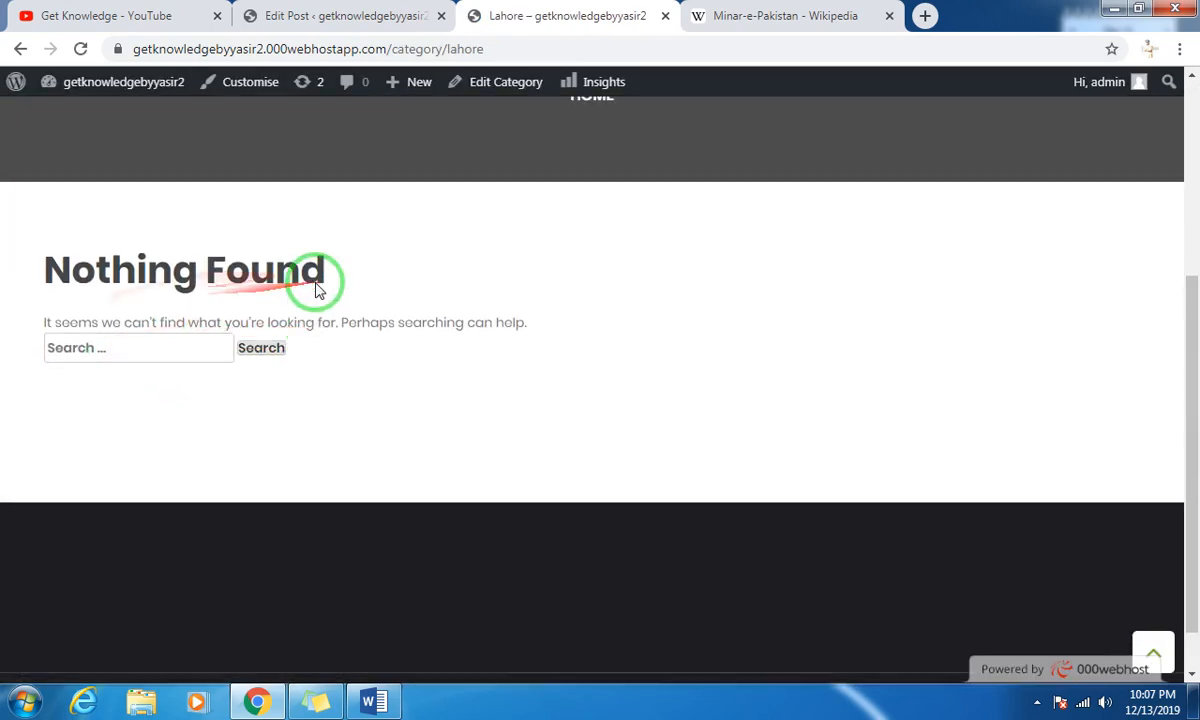
click(1040, 706)
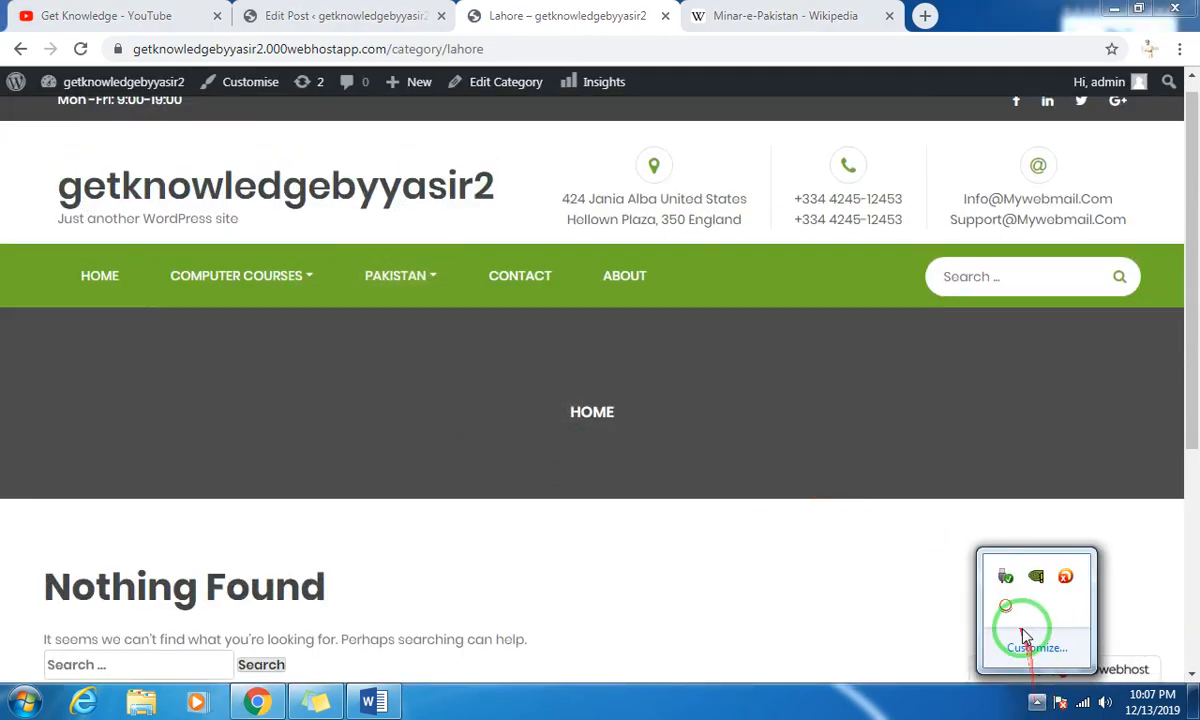
click(1005, 605)
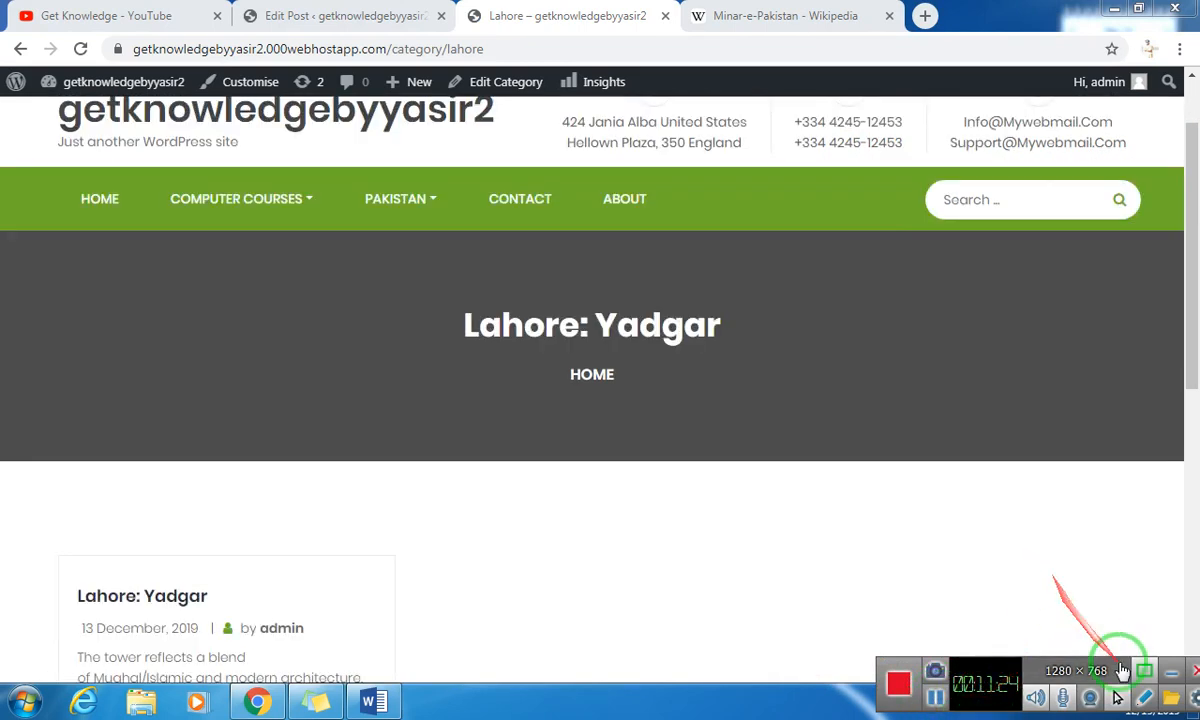
click(1170, 680)
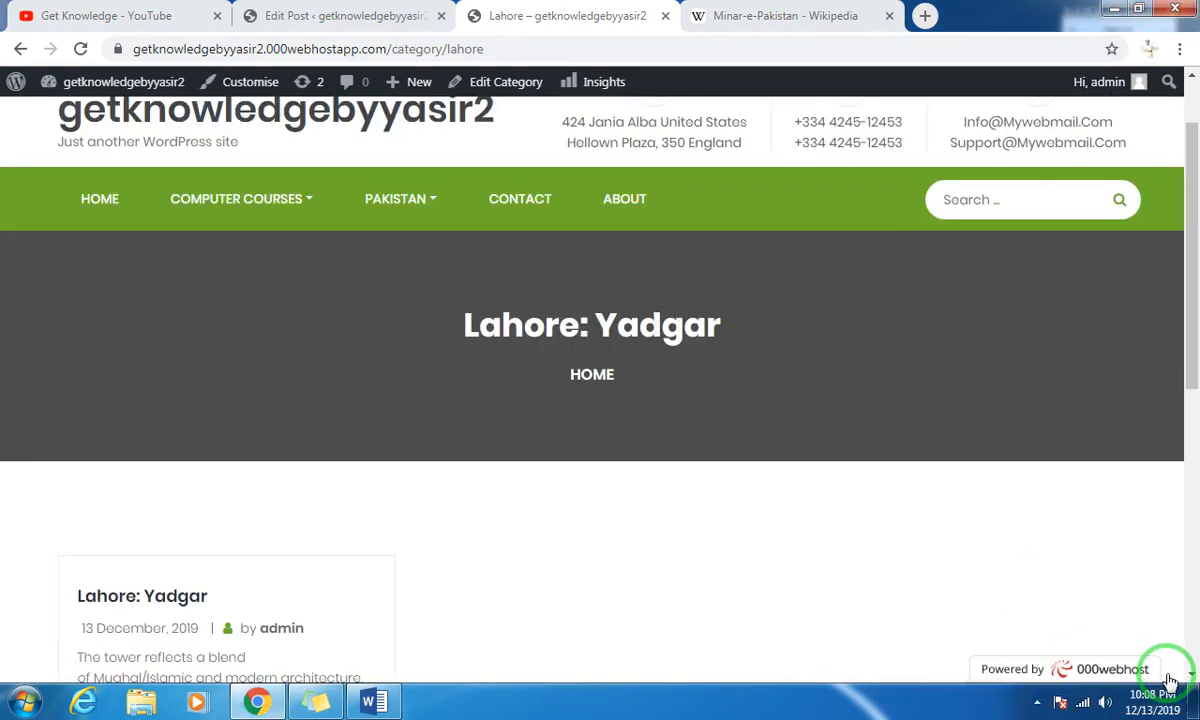
Recheck the live Lahore category page and bring up the list of all posts in the site's admin area.
mouse_move(385, 200)
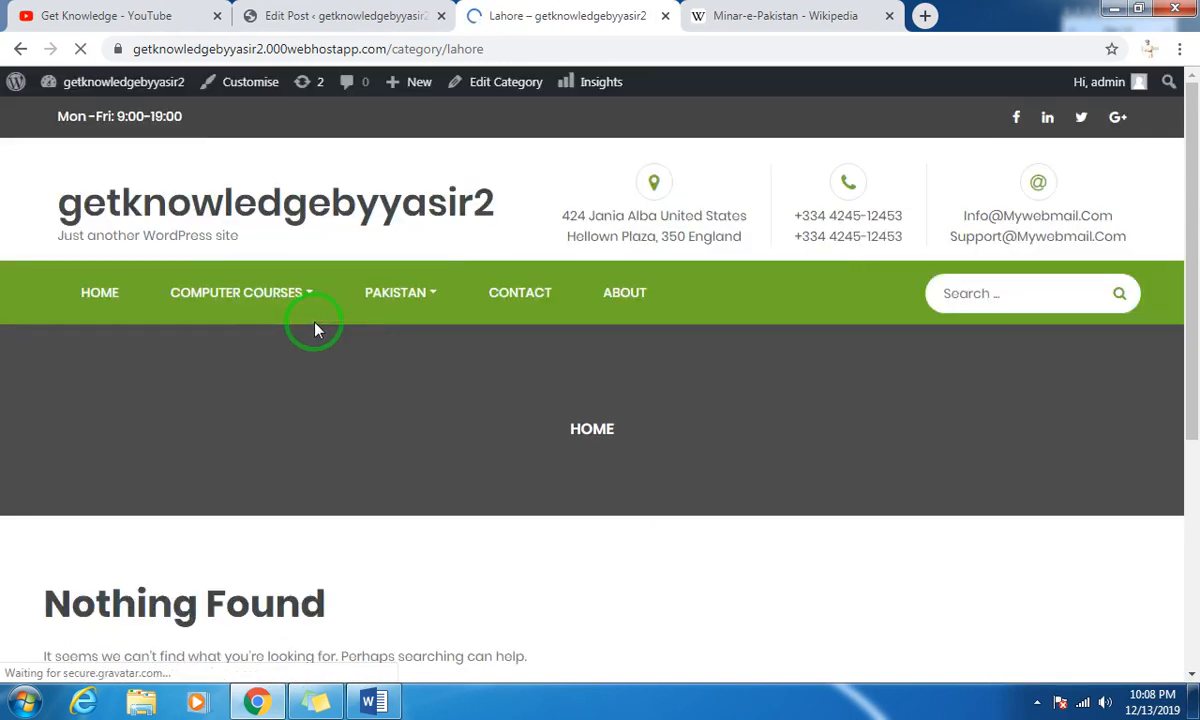
scroll(268, 450, down, 2)
click(313, 14)
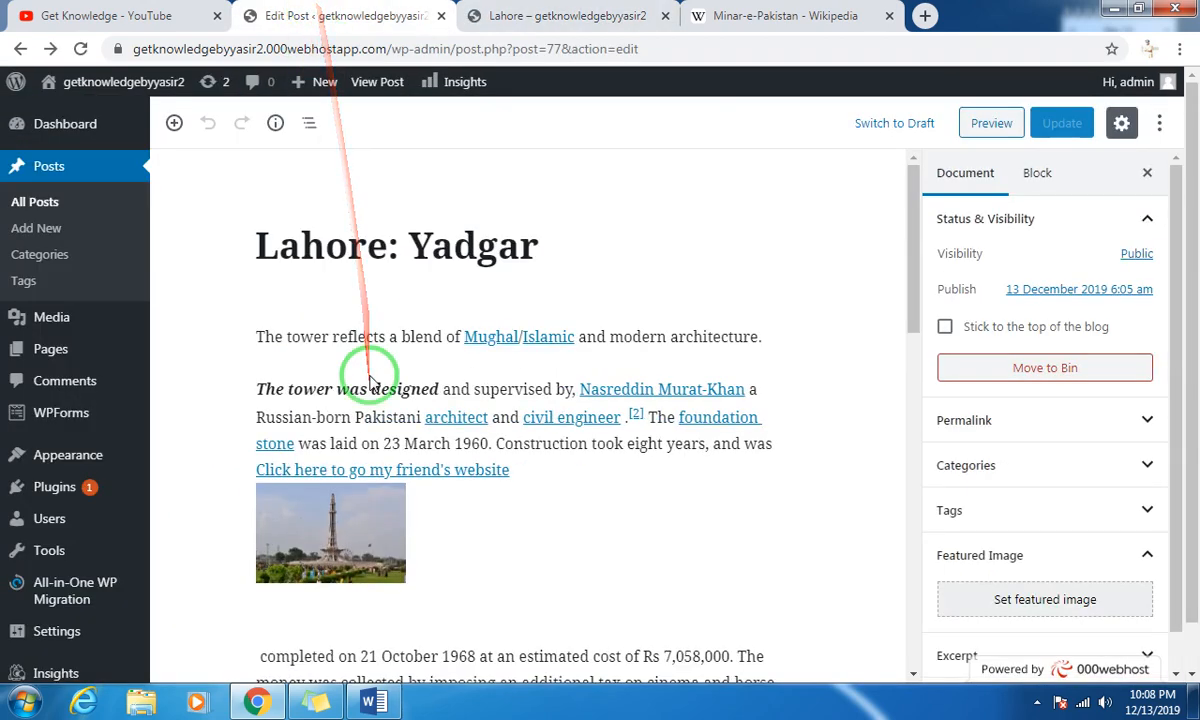
click(45, 203)
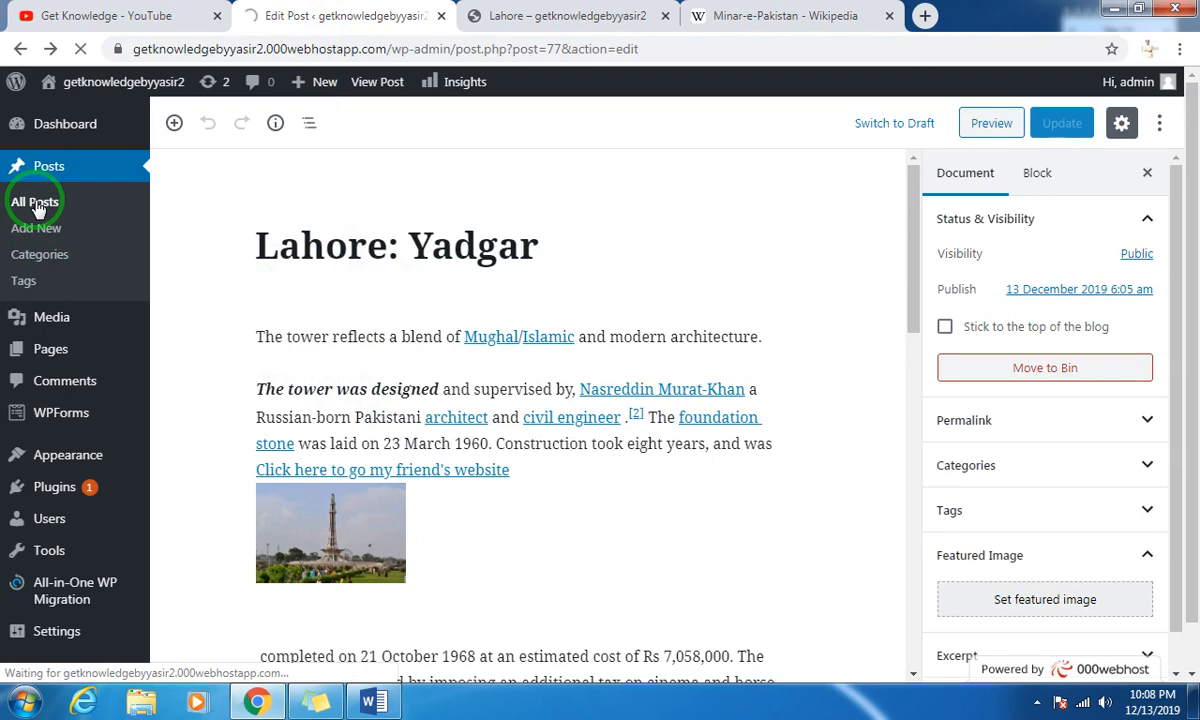
scroll(268, 460, down, 3)
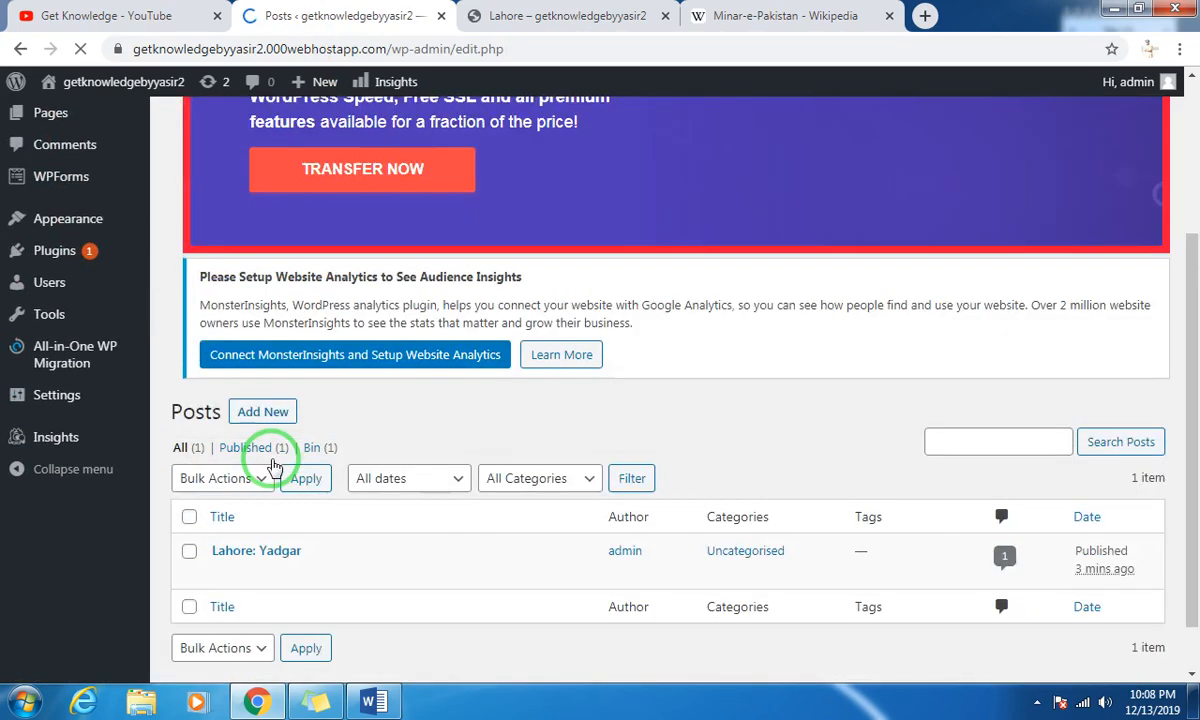
scroll(300, 470, down, 1)
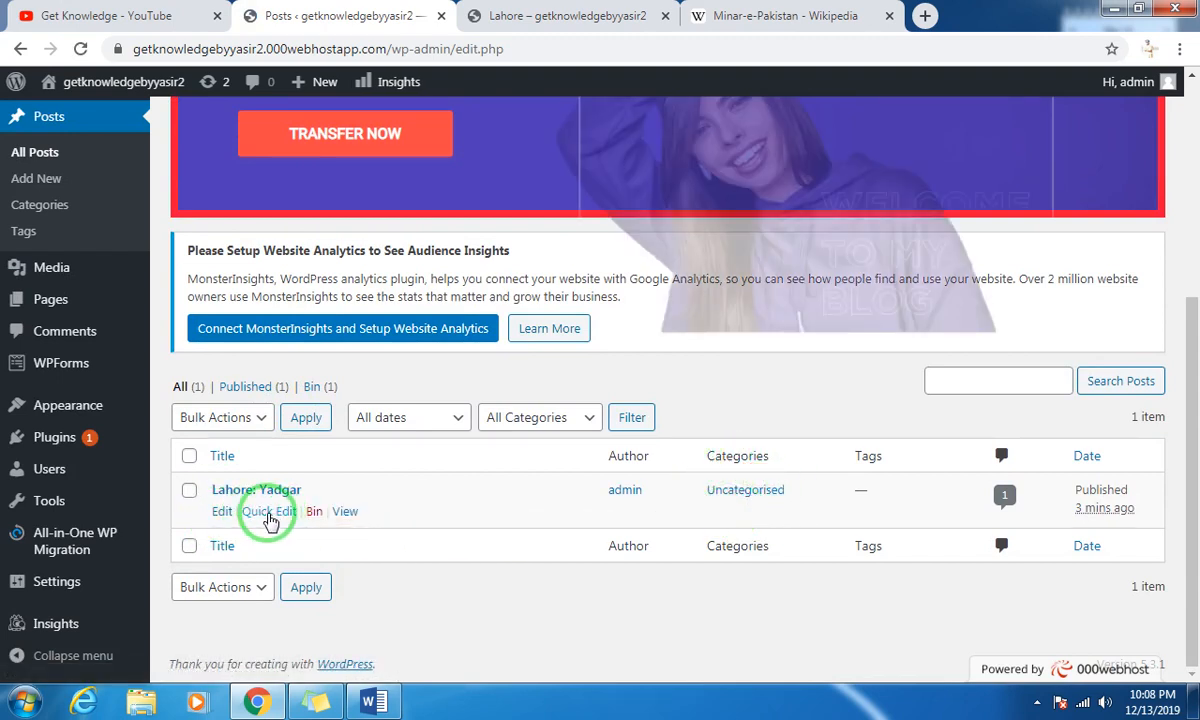
Open the "Lahore: Yadgar" post for quick editing and review its title, slug, date and password fields.
click(267, 514)
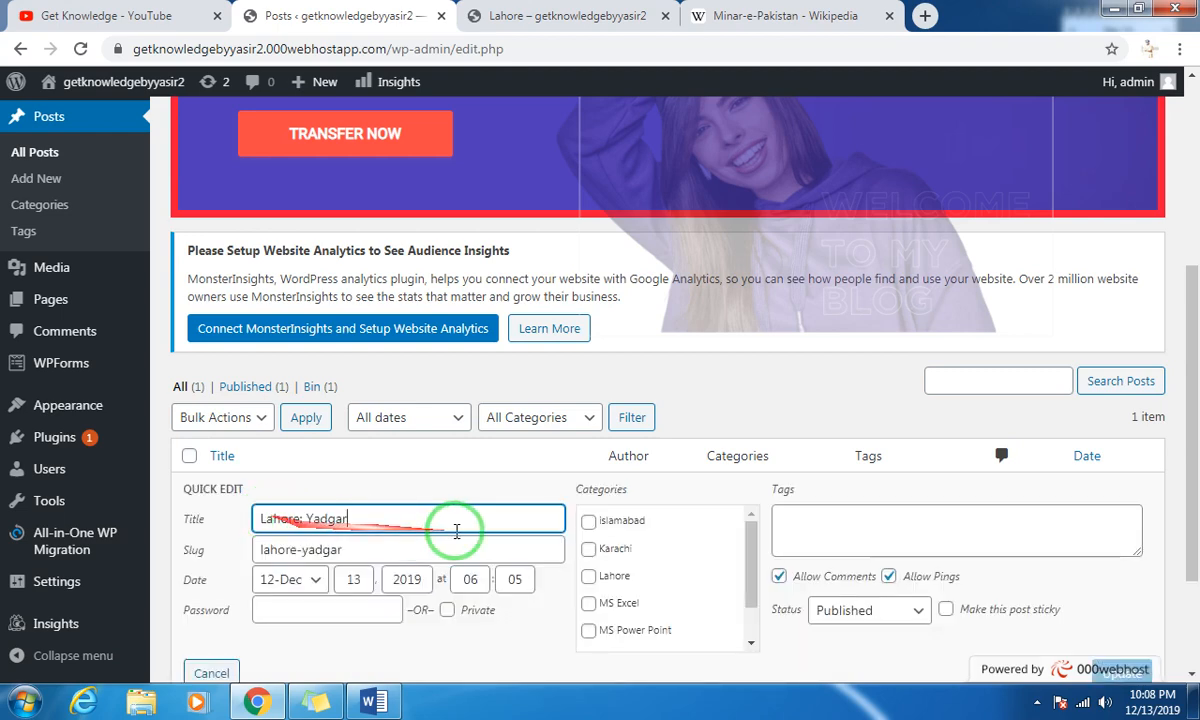
scroll(455, 455, down, 2)
drag(378, 350, 258, 352)
click(350, 385)
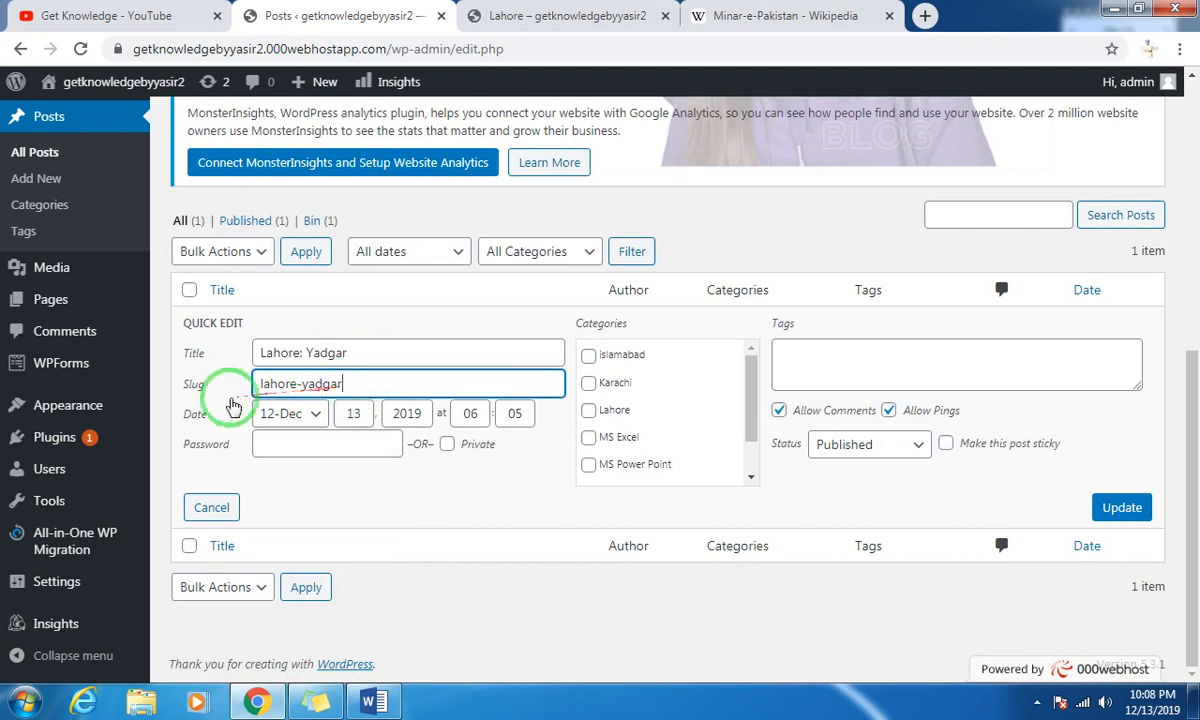
drag(363, 387, 272, 383)
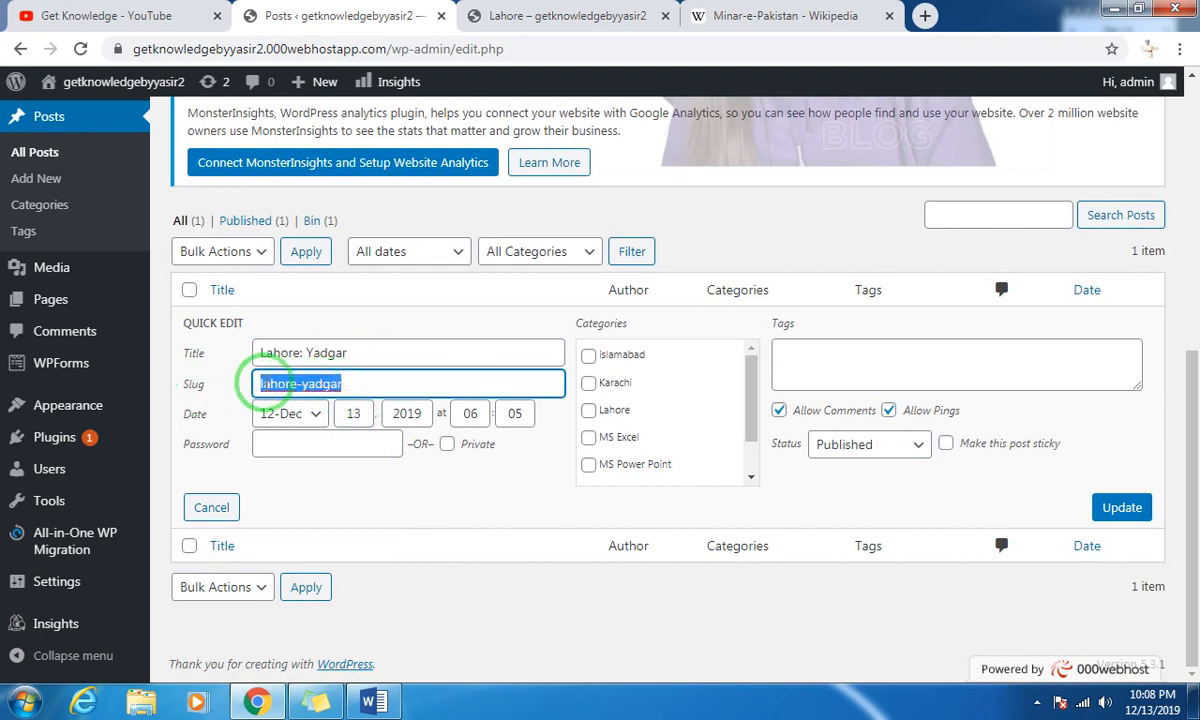
click(303, 350)
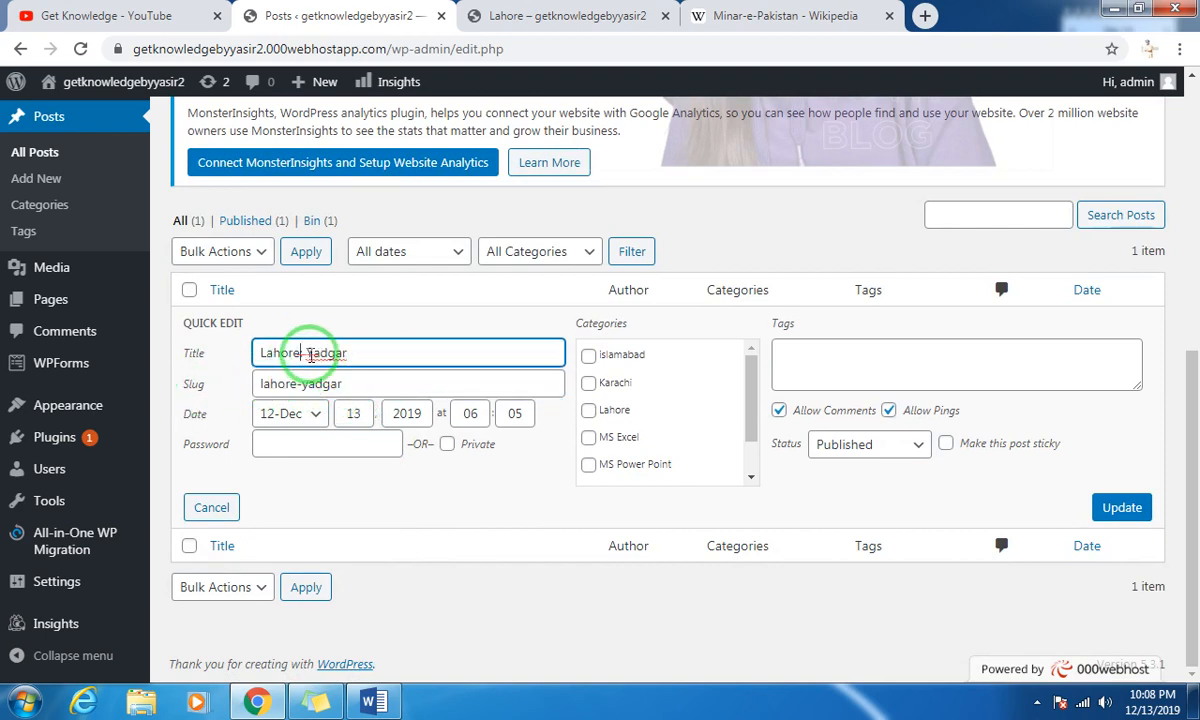
drag(352, 384, 185, 383)
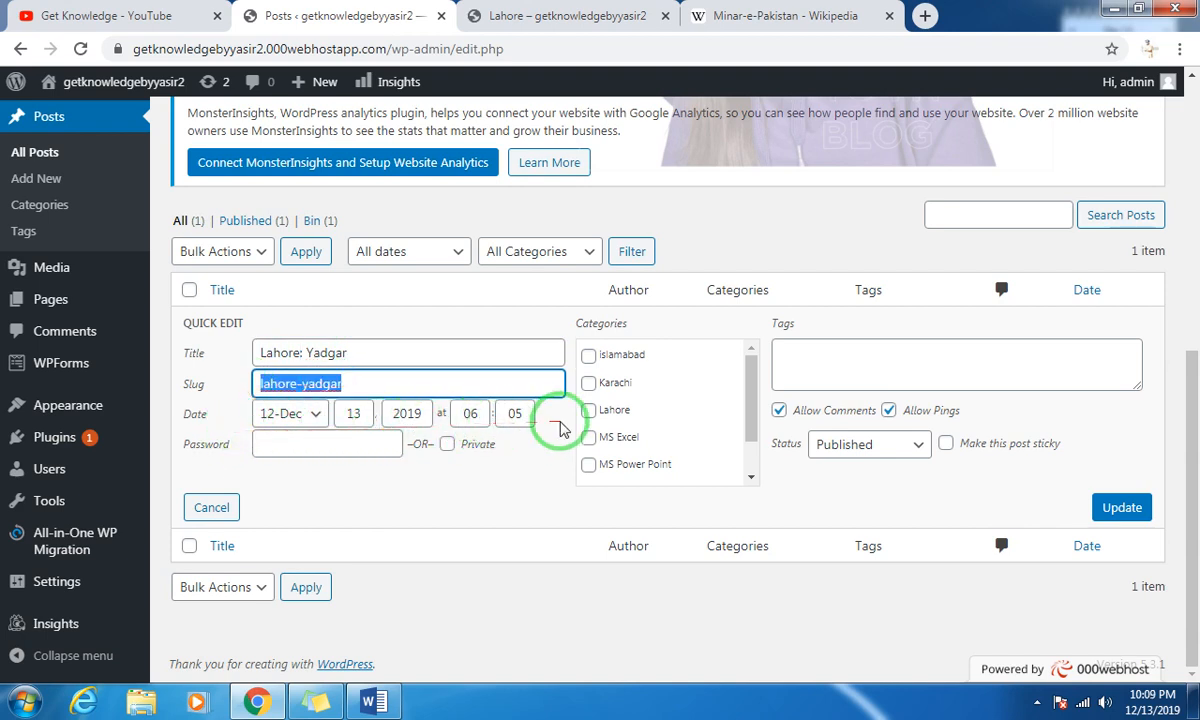
click(330, 443)
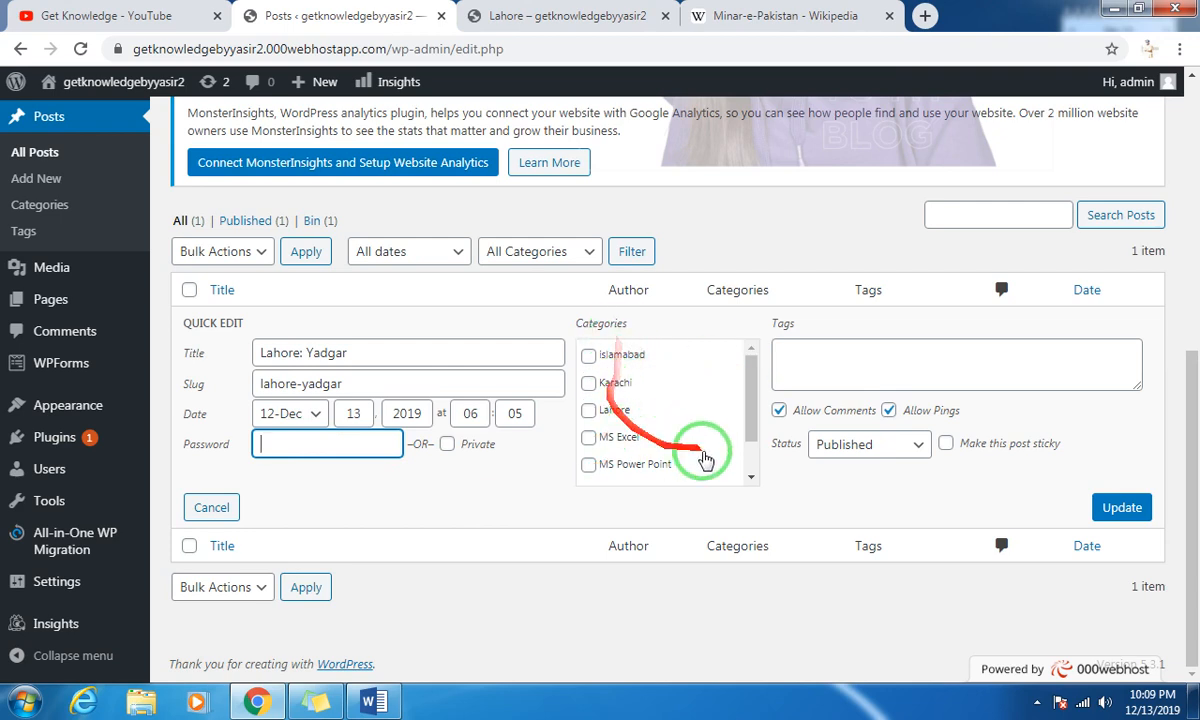
Switch the post's category from Uncategorised to Lahore, add the tags "lahore, minare pakistan" and update the post.
mouse_move(747, 388)
mouse_down()
mouse_move(750, 461)
mouse_move(747, 375)
mouse_up()
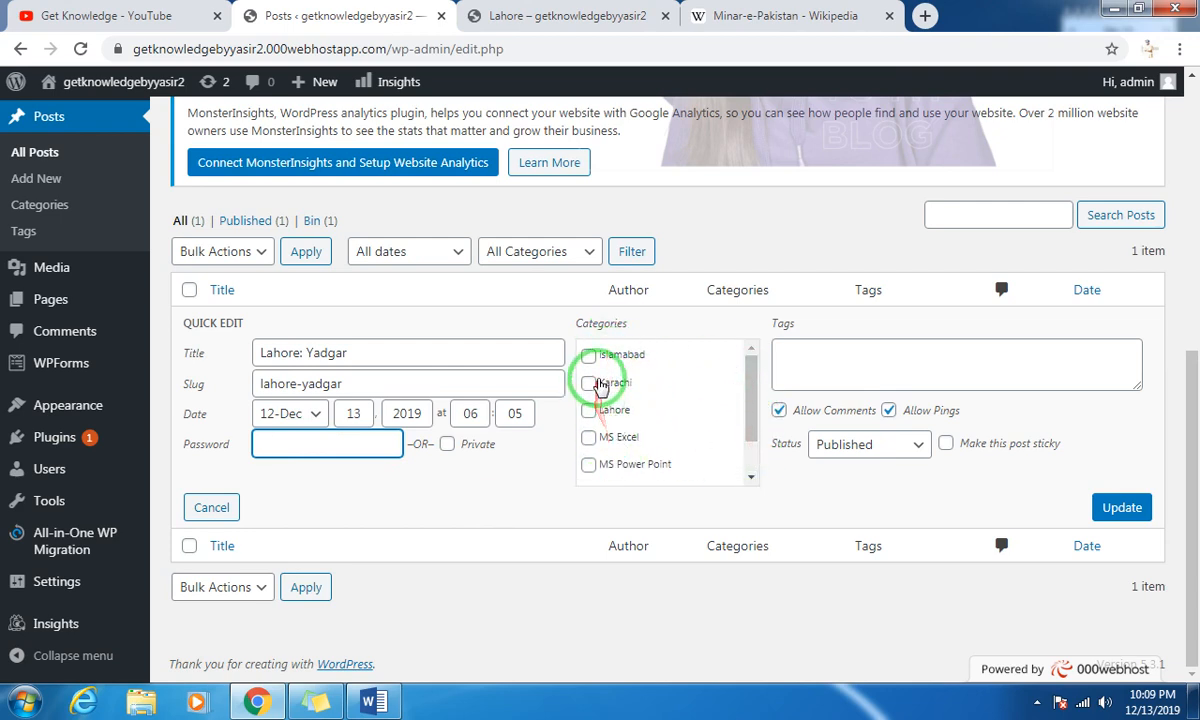
drag(748, 392, 748, 425)
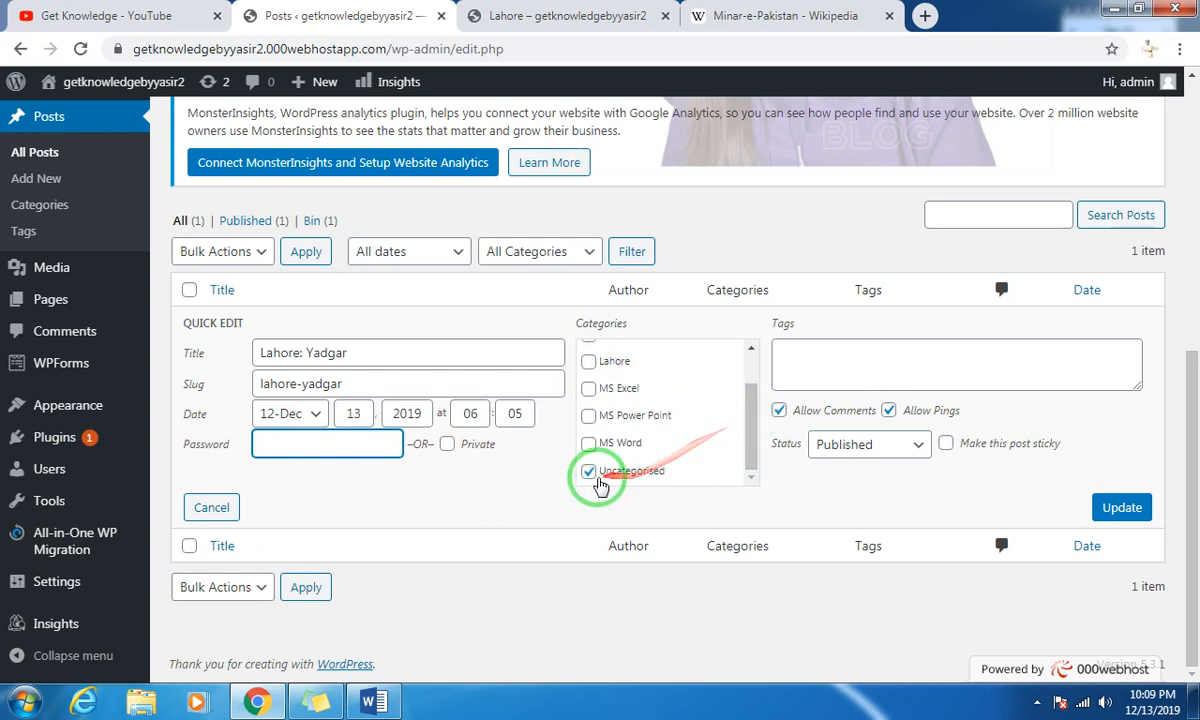
click(589, 474)
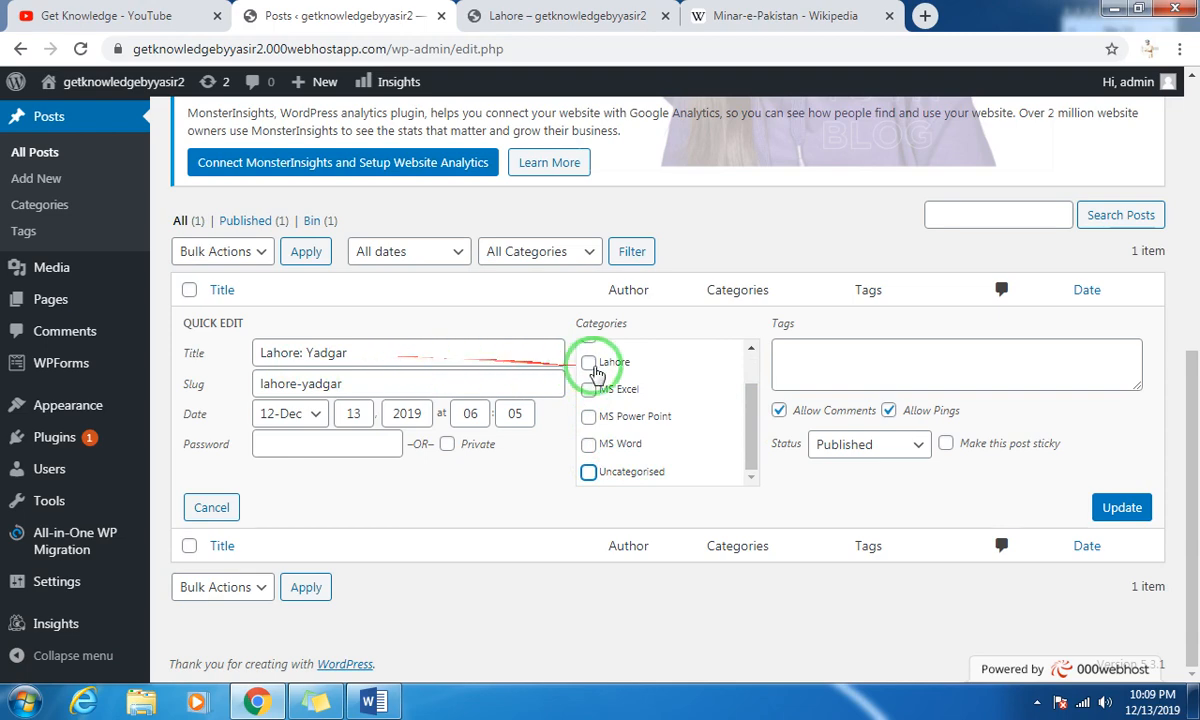
click(588, 362)
key(space)
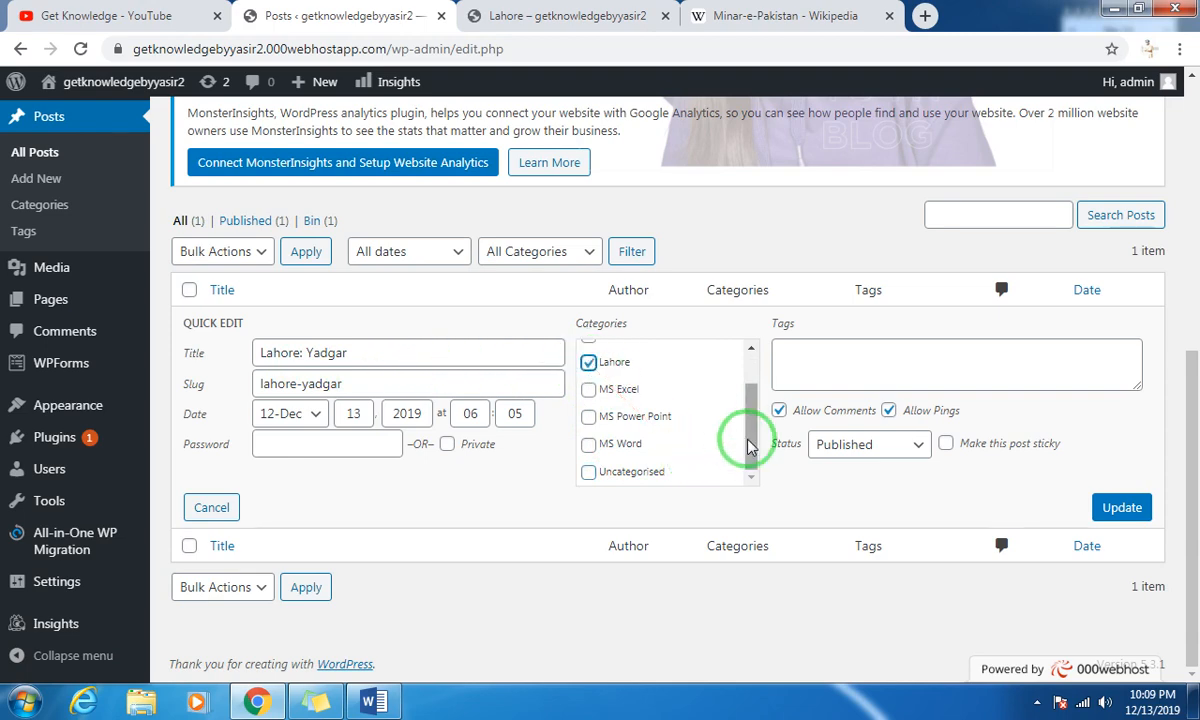
click(845, 373)
scroll(845, 376, up, 1)
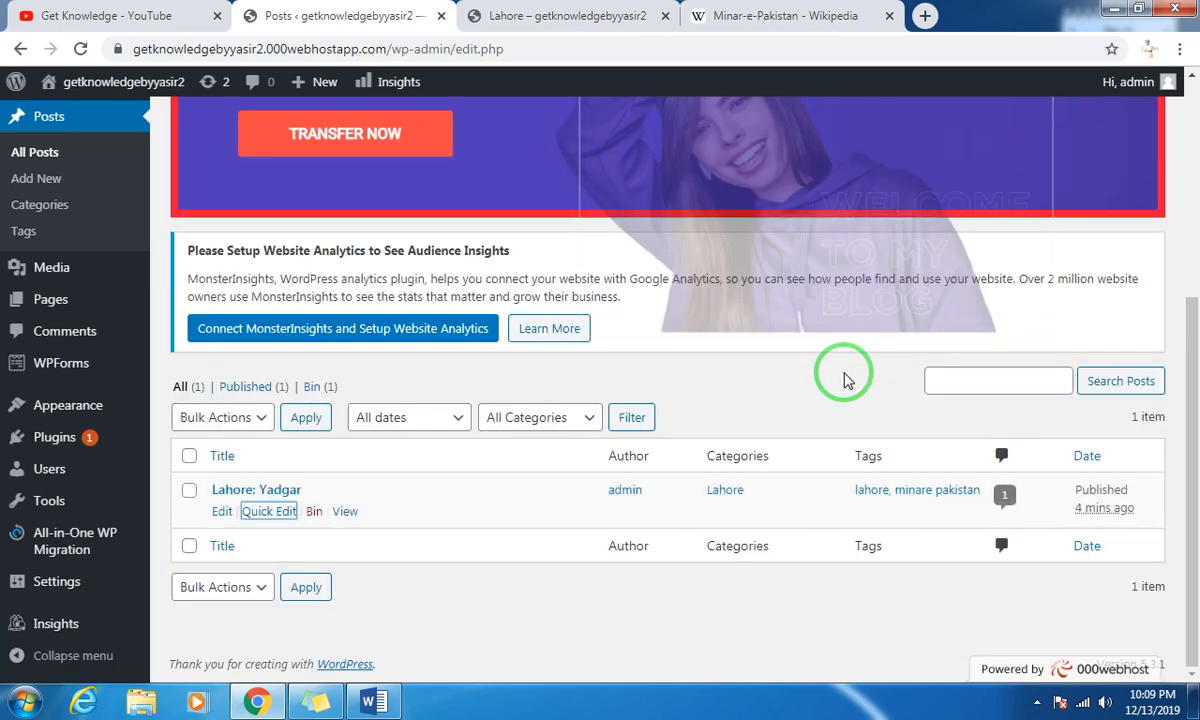
Quick-edit the "Lahore: Yadgar" post again to add the tag "yadgar" and save the update.
click(268, 511)
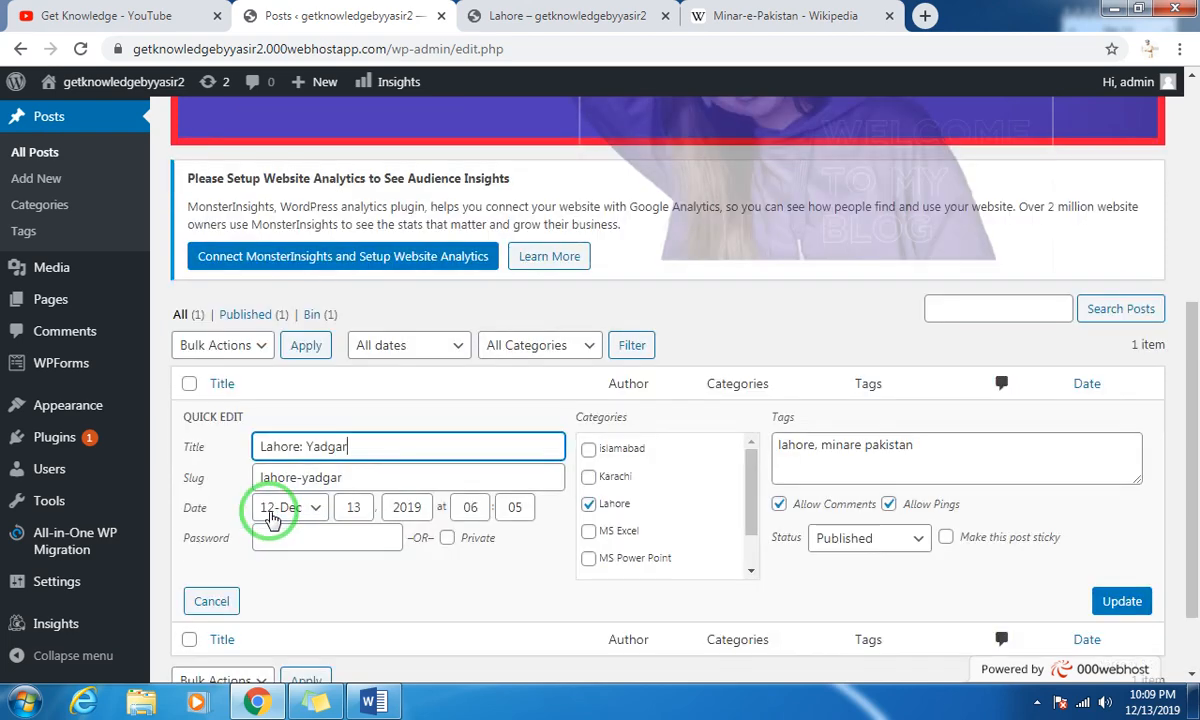
click(932, 450)
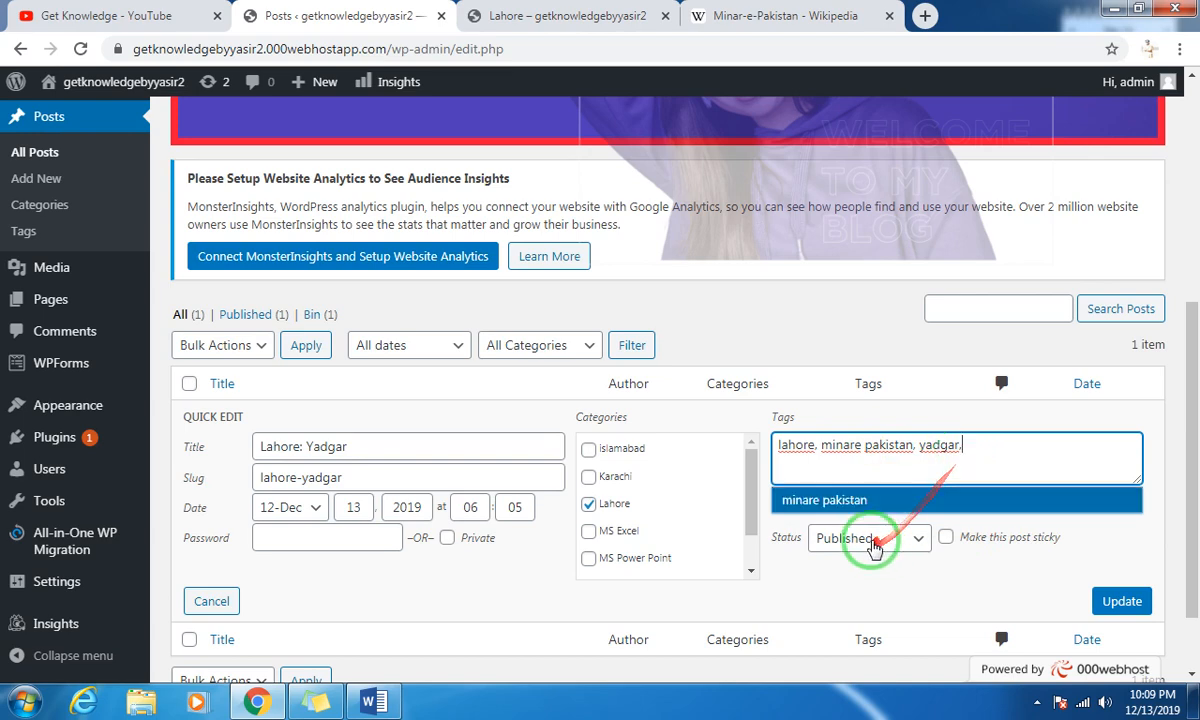
scroll(998, 565, down, 1)
scroll(998, 565, down, 1)
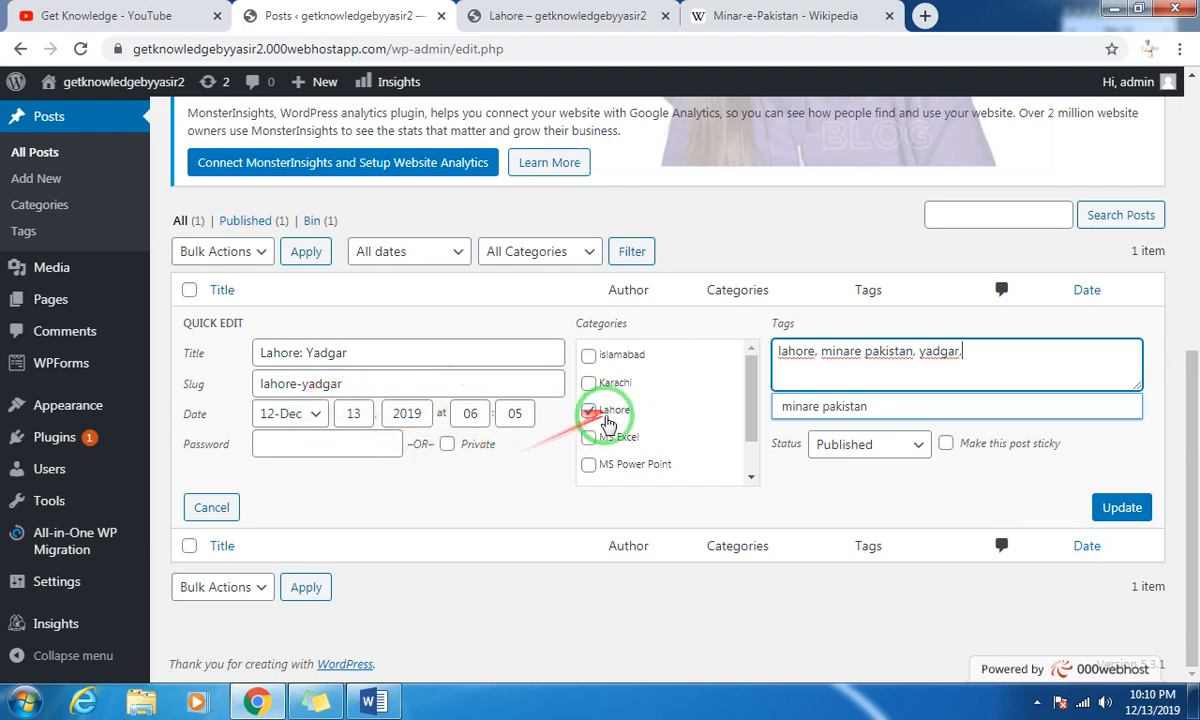
scroll(522, 428, up, 2)
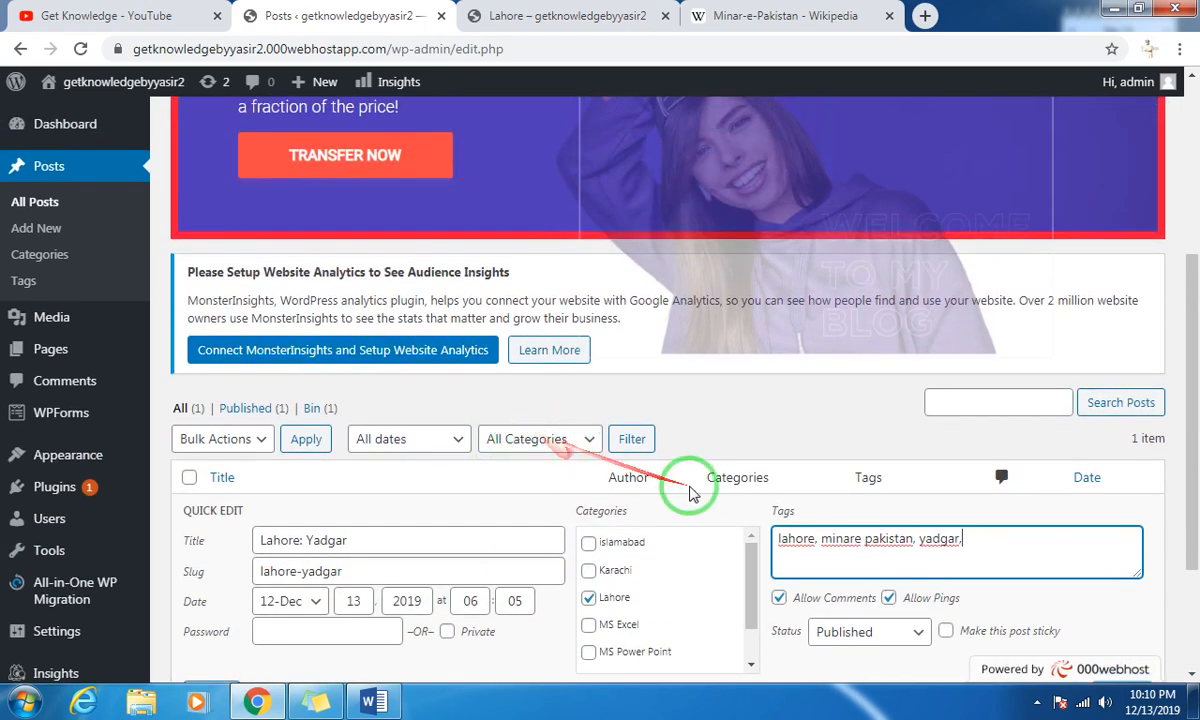
scroll(700, 492, down, 2)
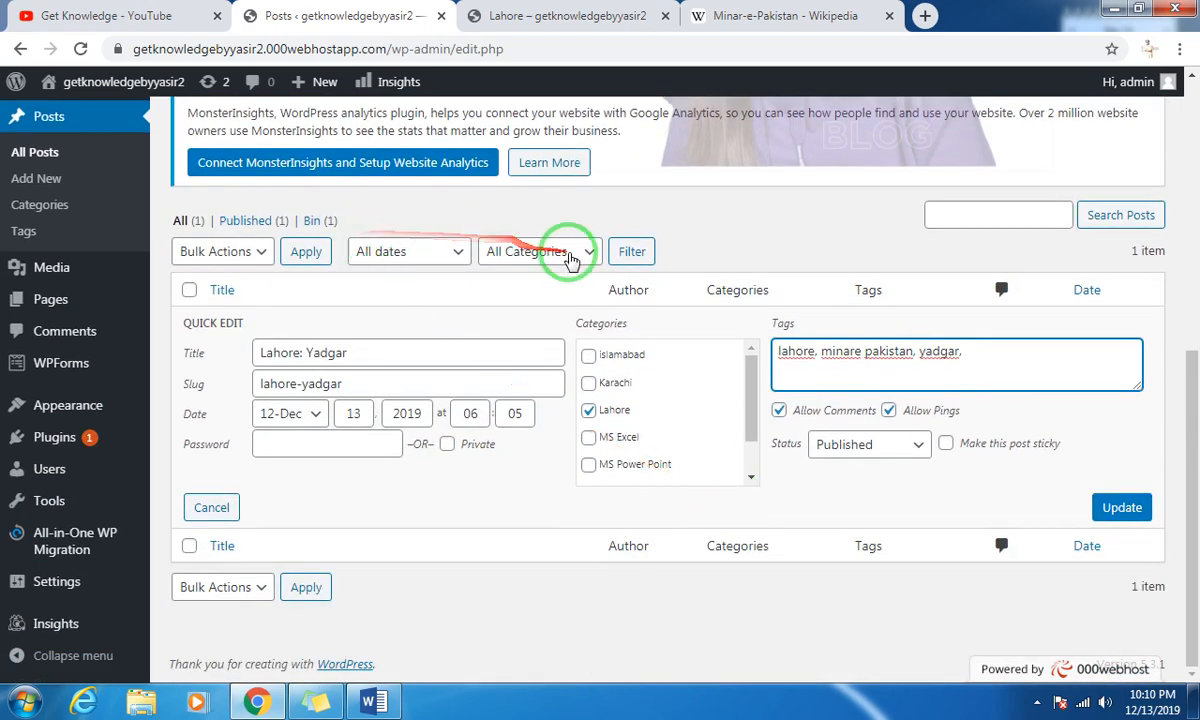
click(576, 256)
click(576, 256)
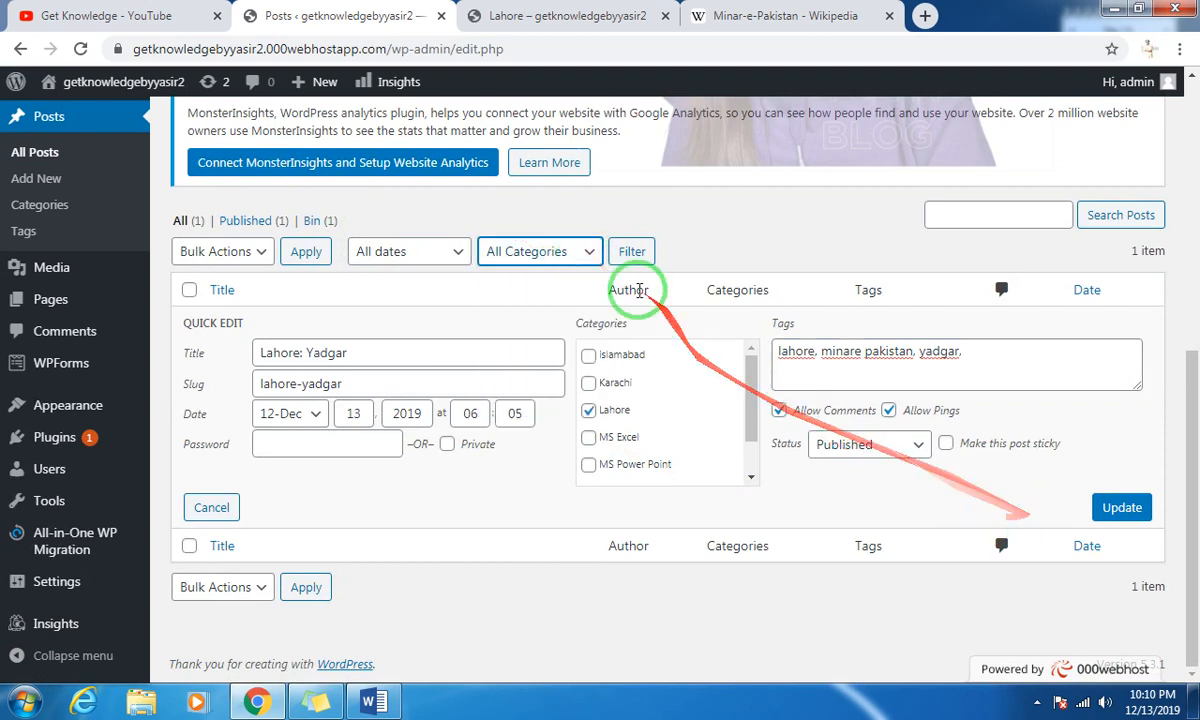
click(1122, 510)
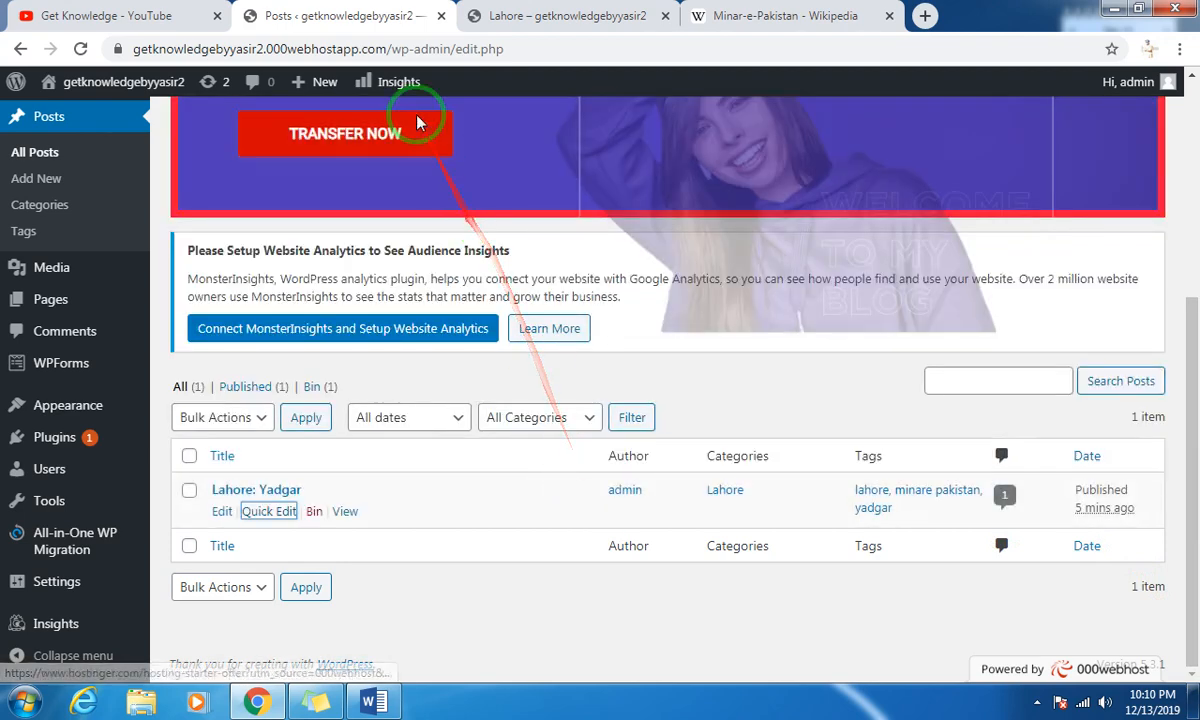
Reload the live Lahore category page, then open the site's home page and check the post listing there.
click(523, 28)
scroll(268, 290, up, 3)
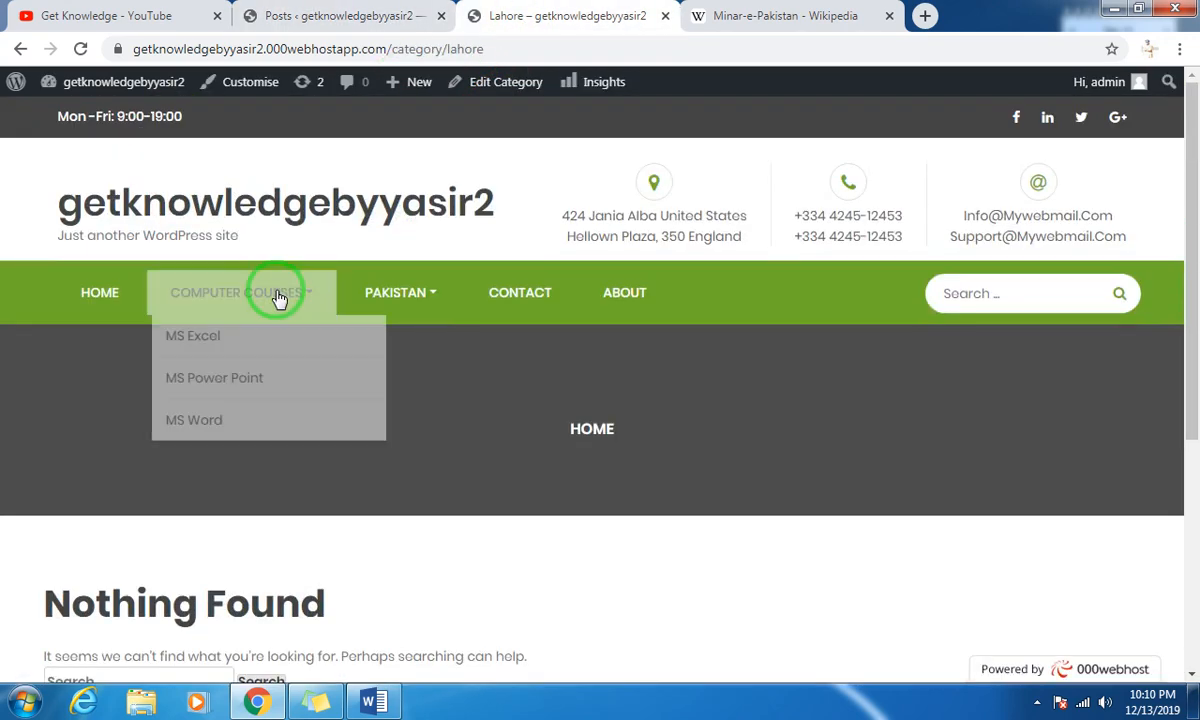
click(82, 56)
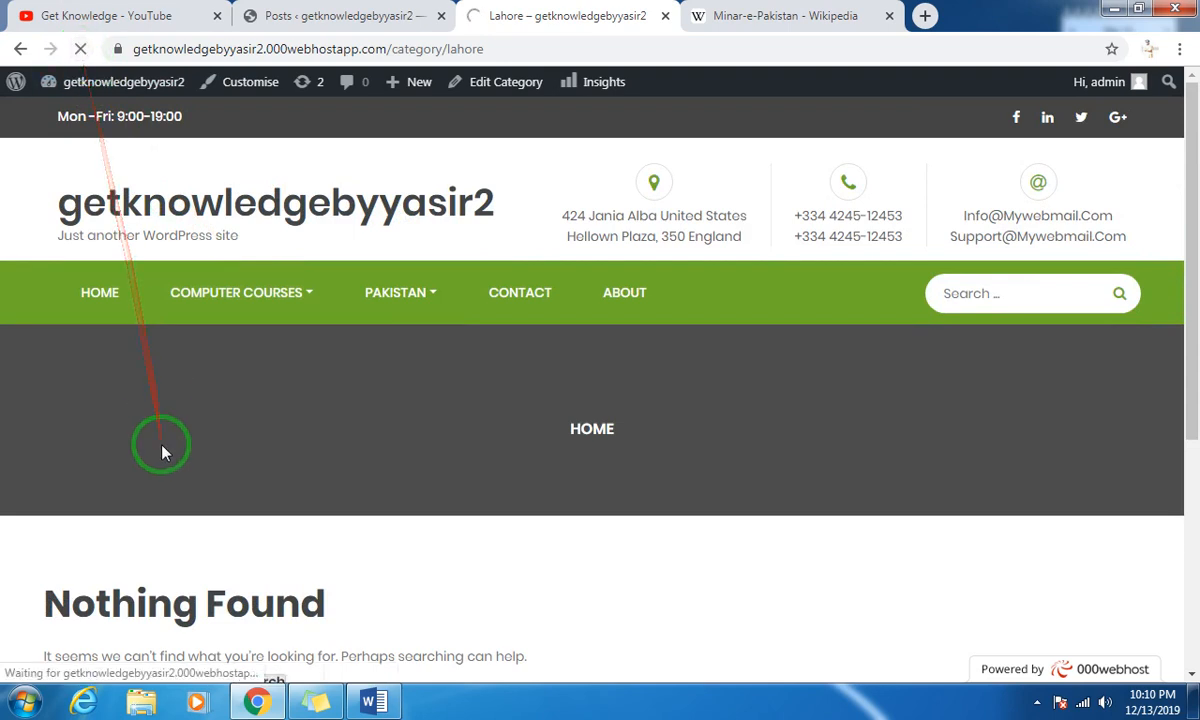
click(101, 292)
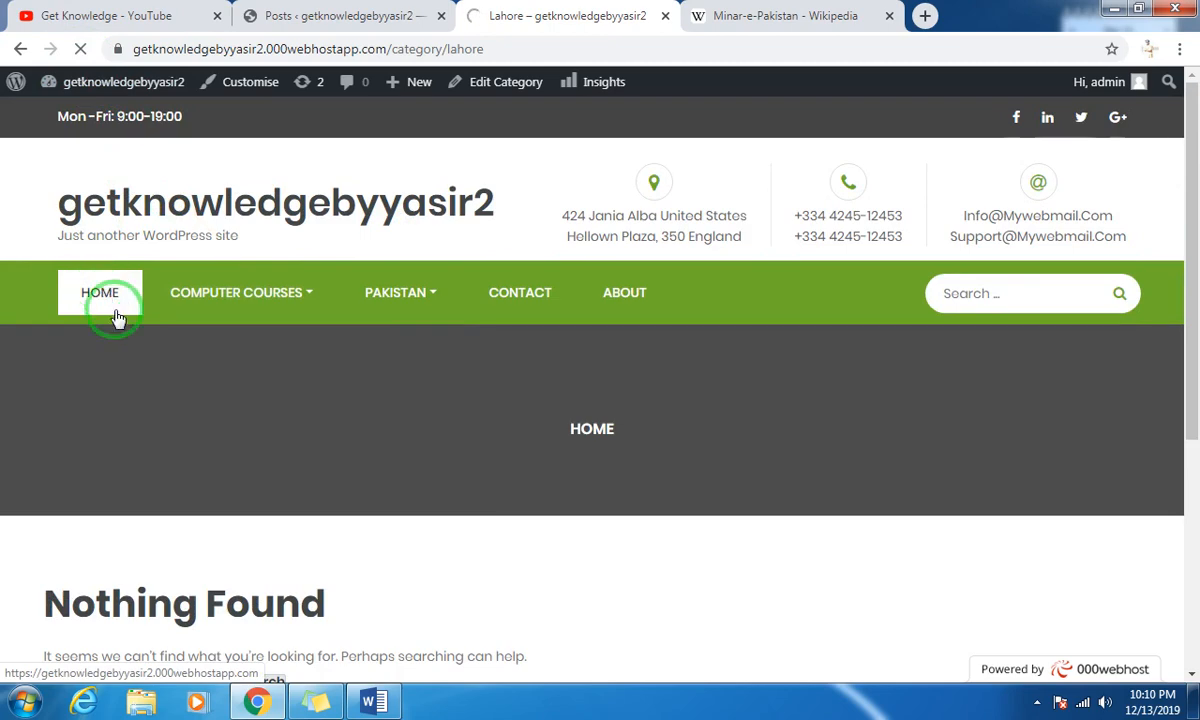
scroll(200, 408, down, 7)
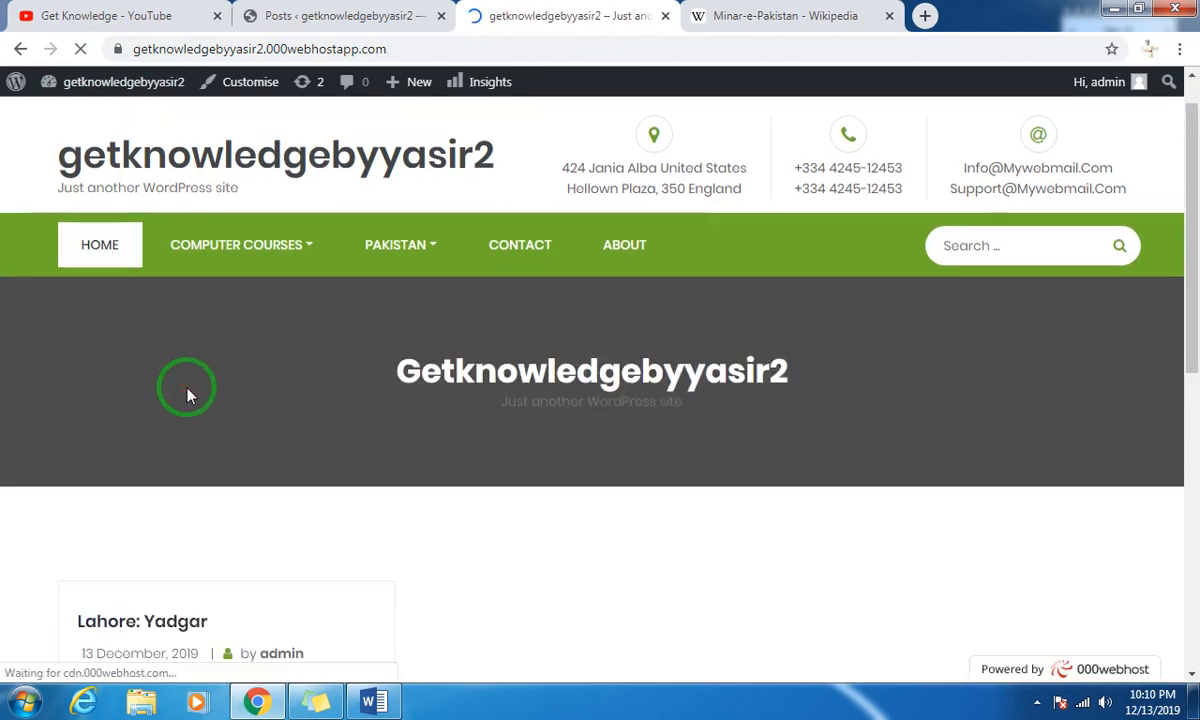
scroll(220, 330, up, 3)
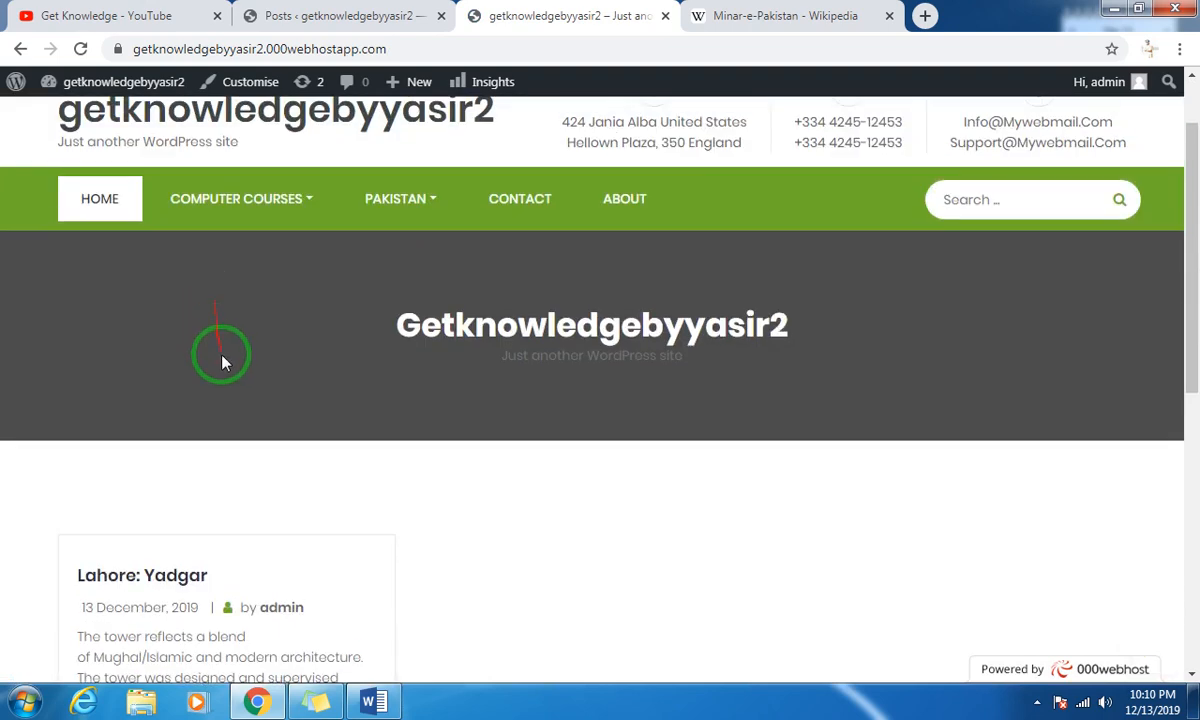
Open the live Lahore category page under Pakistan and check whether it lists the recategorised post.
mouse_move(420, 200)
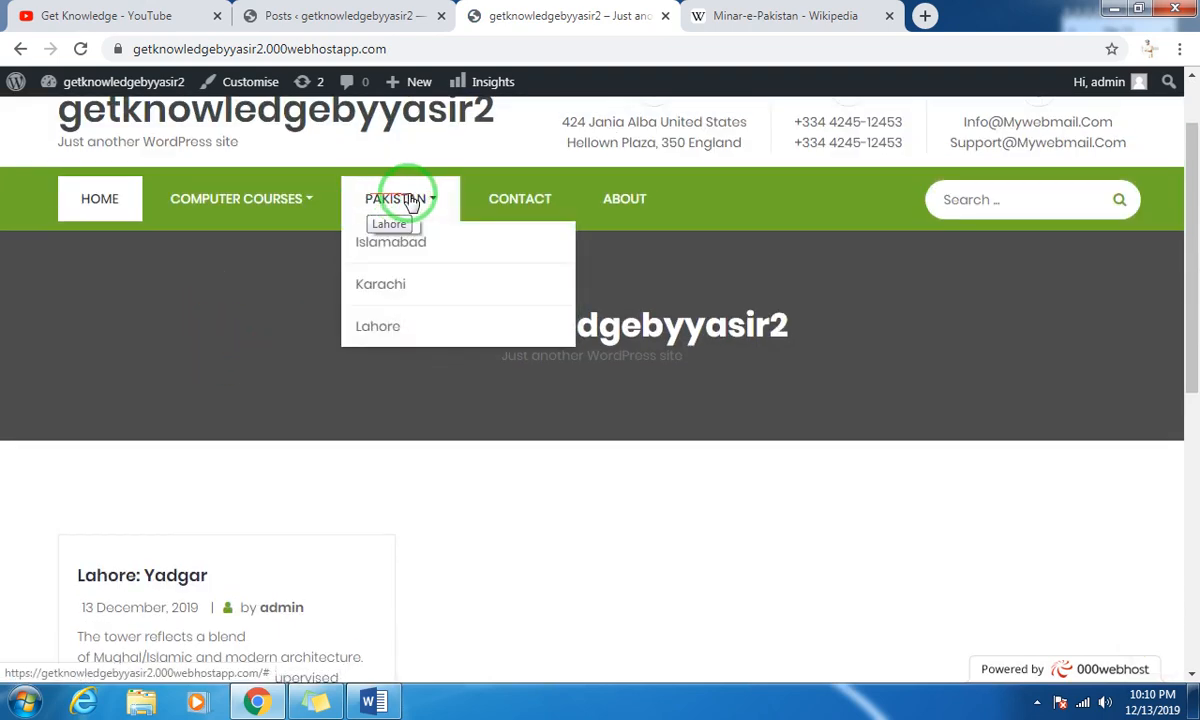
click(397, 330)
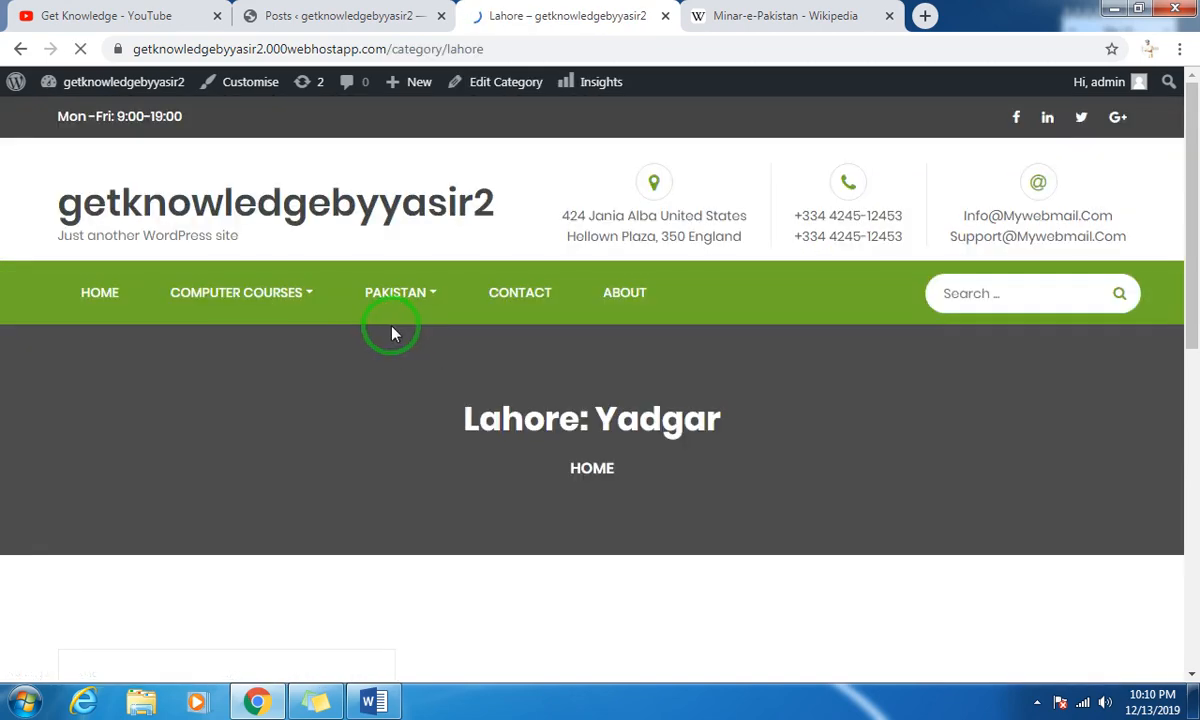
scroll(394, 332, down, 5)
mouse_move(394, 332)
mouse_down()
mouse_move(193, 348)
mouse_move(232, 230)
mouse_move(213, 280)
mouse_up()
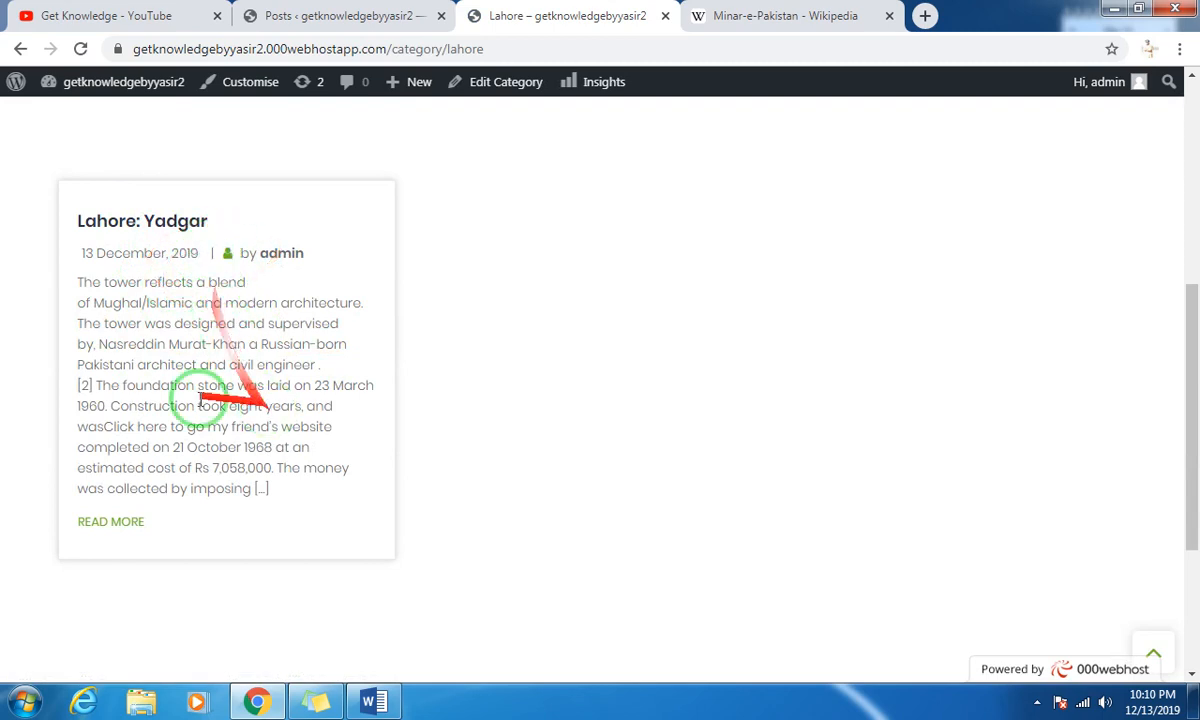
Open the full "Lahore: Yadgar" article, review its content and comment, and return to the Lahore category listing.
click(120, 526)
scroll(369, 540, down, 13)
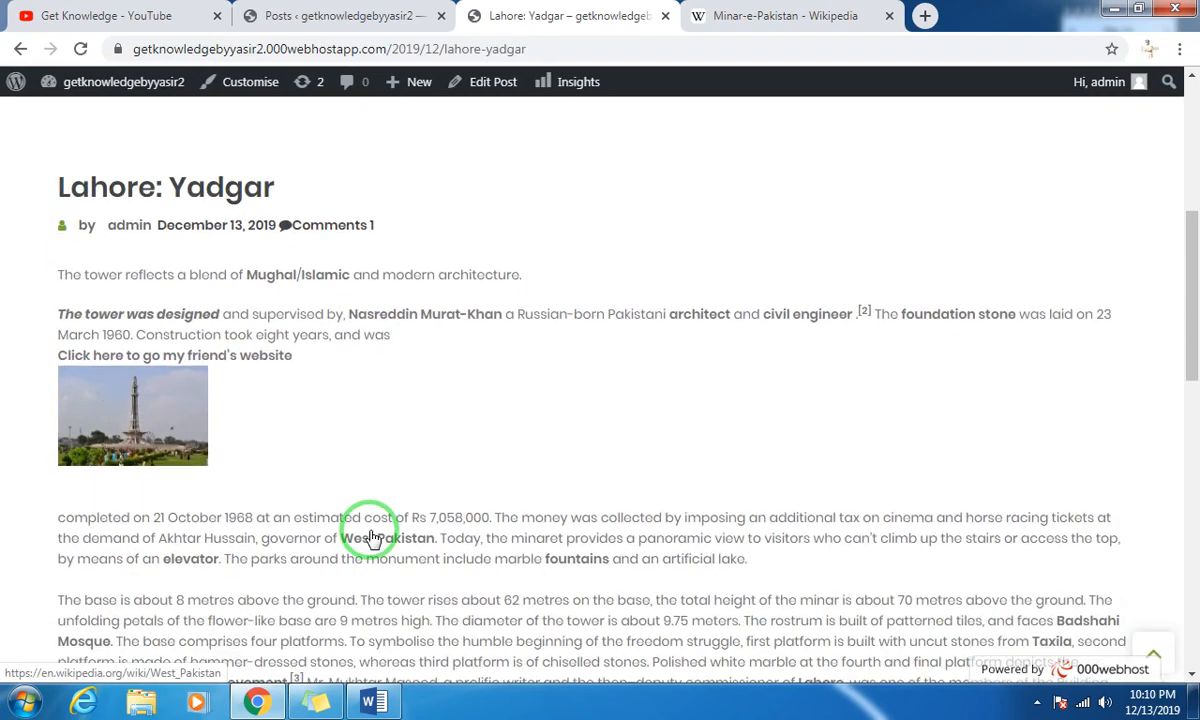
scroll(197, 452, up, 2)
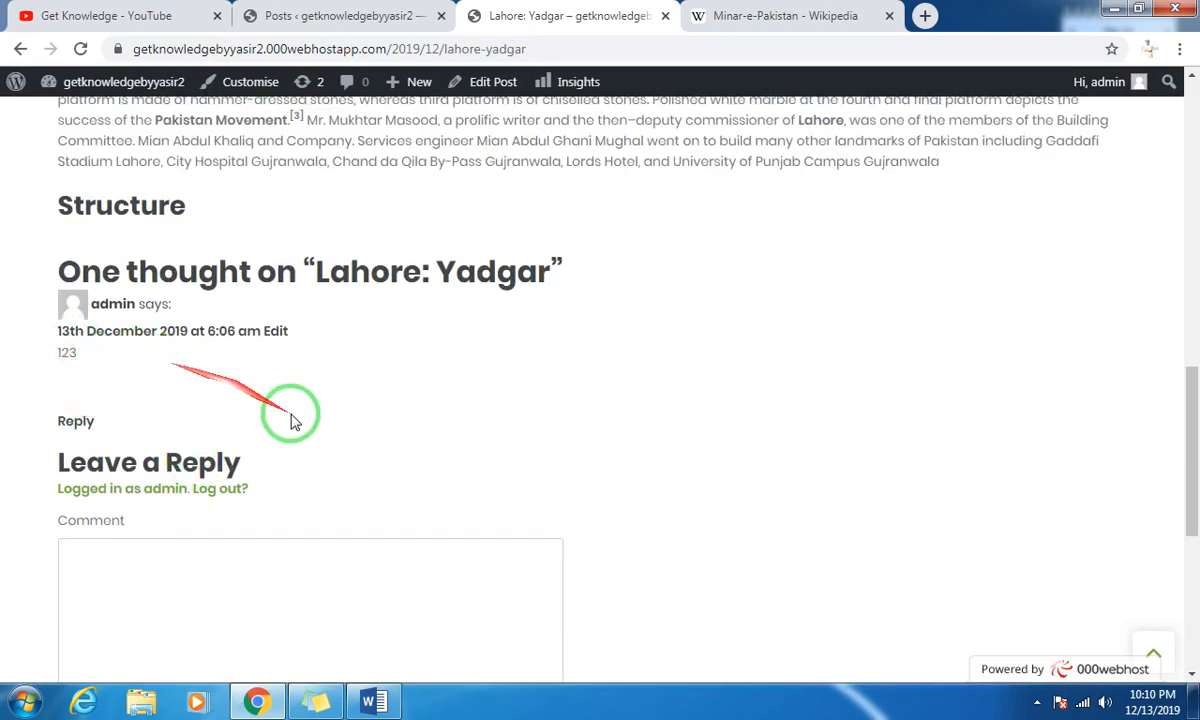
scroll(120, 418, up, 15)
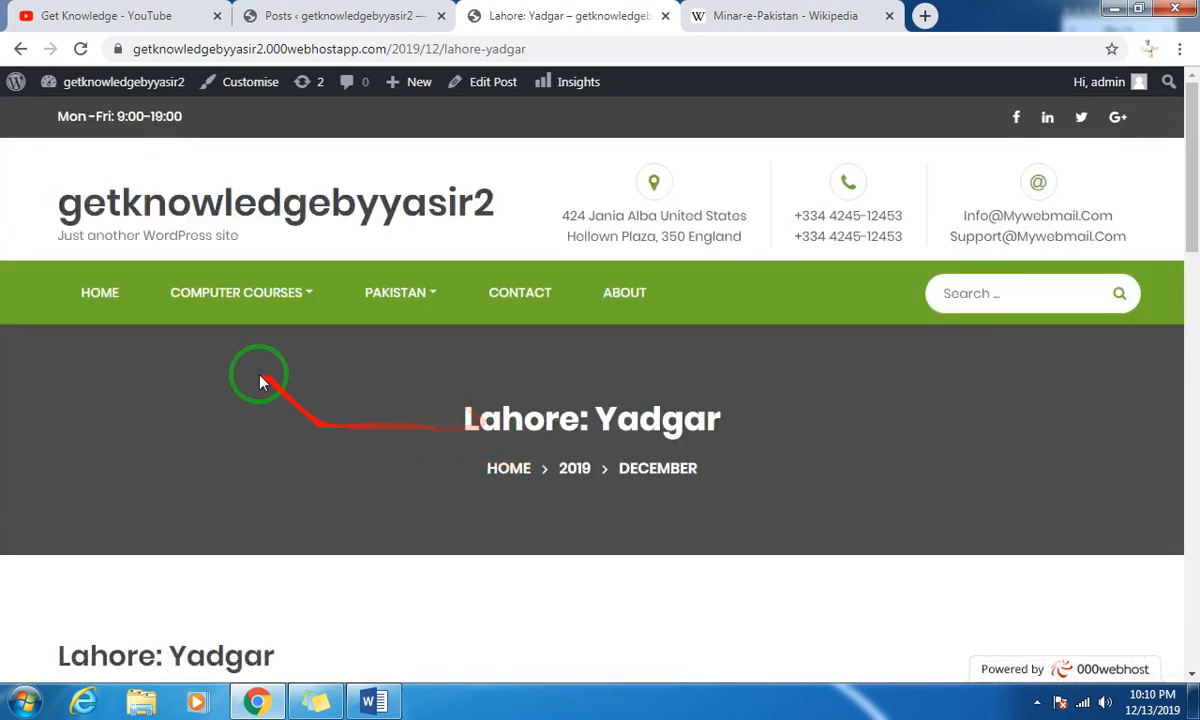
click(20, 48)
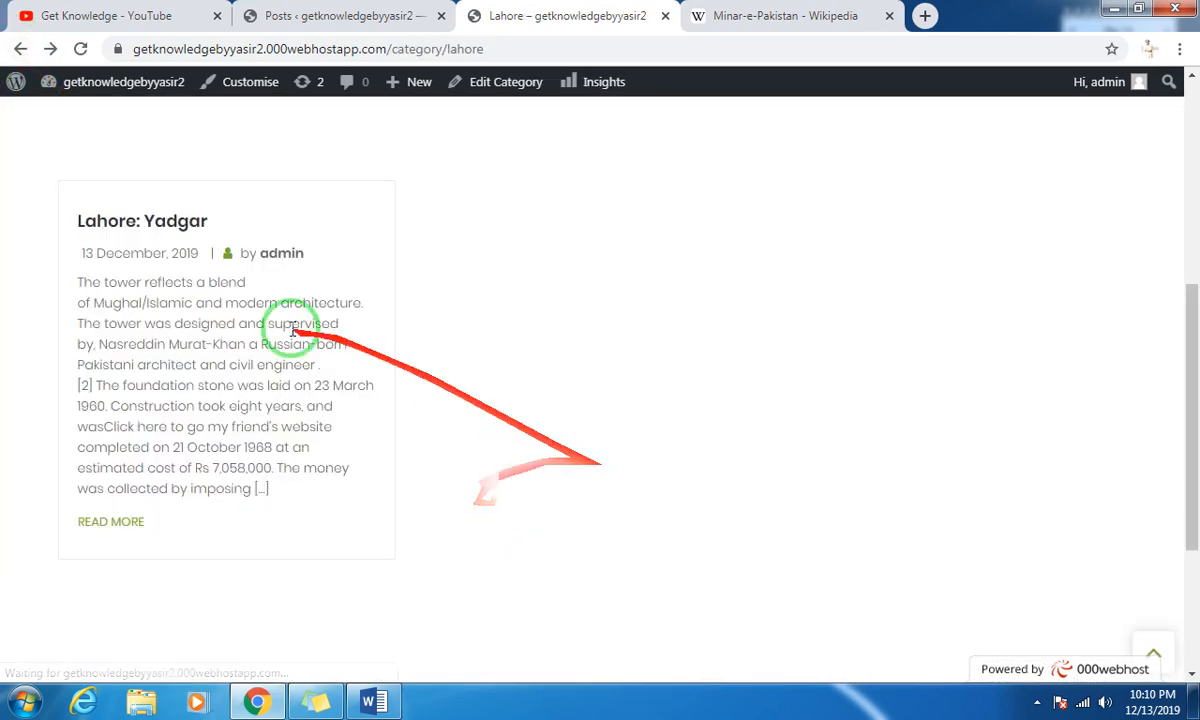
scroll(295, 330, up, 4)
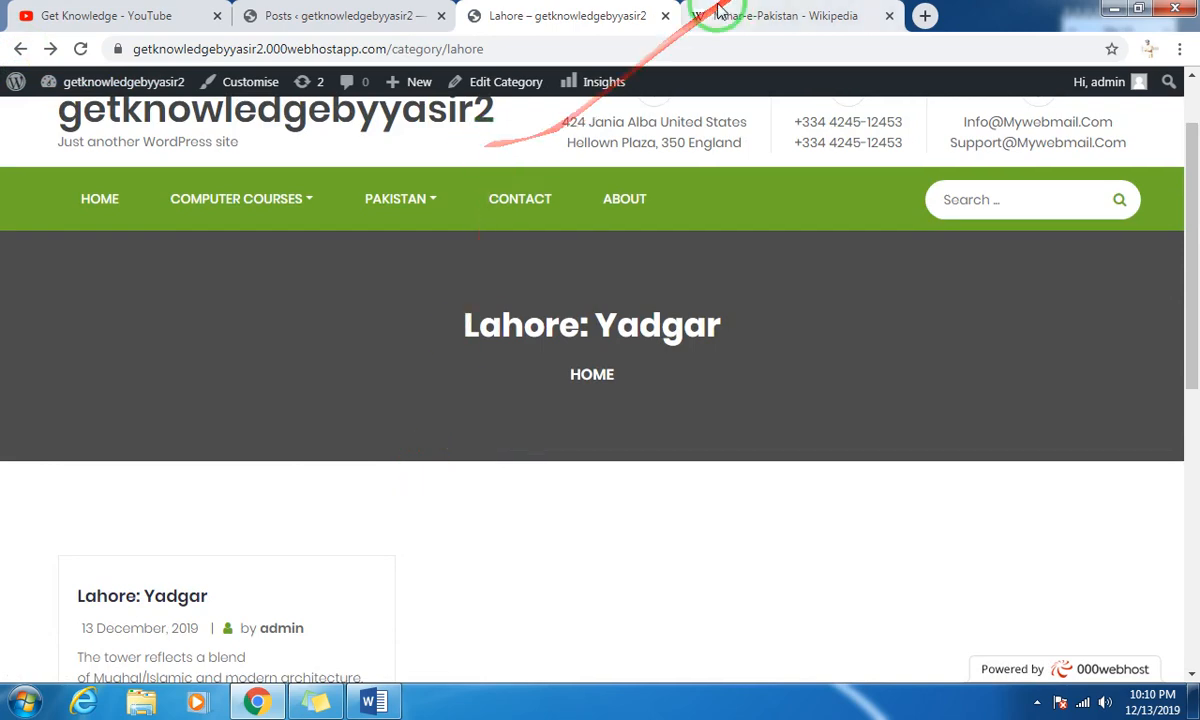
scroll(391, 387, down, 4)
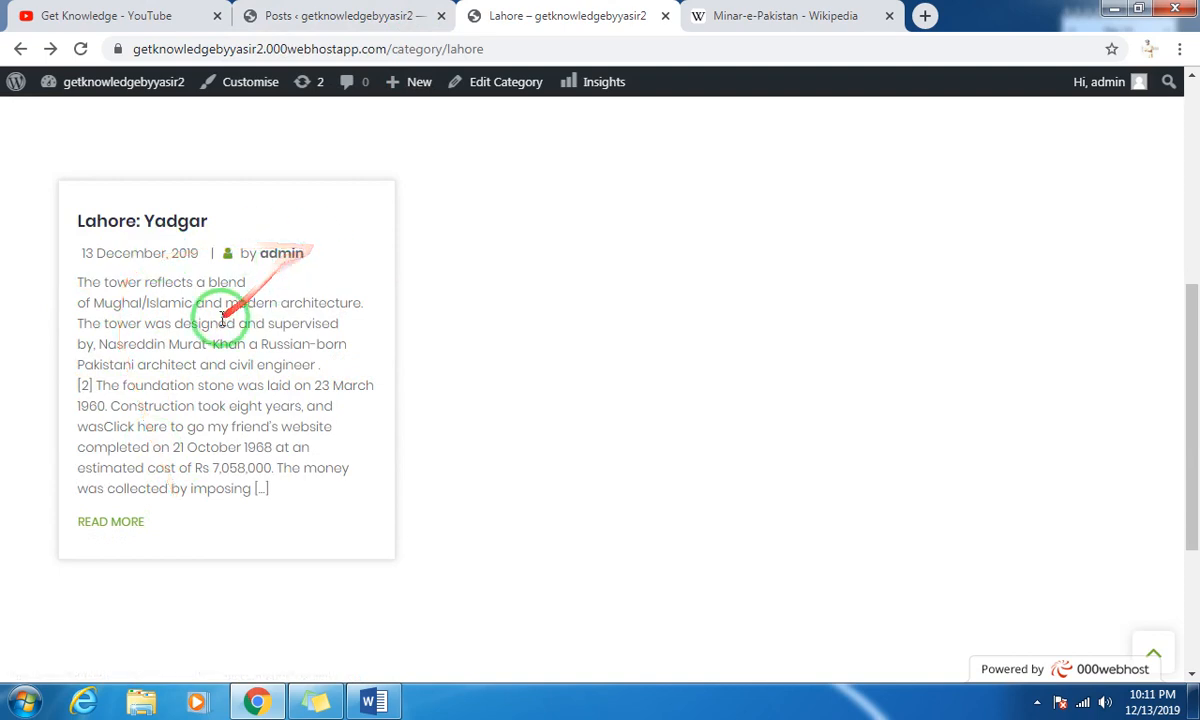
Start a new post in the site admin and title it "Lahore 2".
click(330, 15)
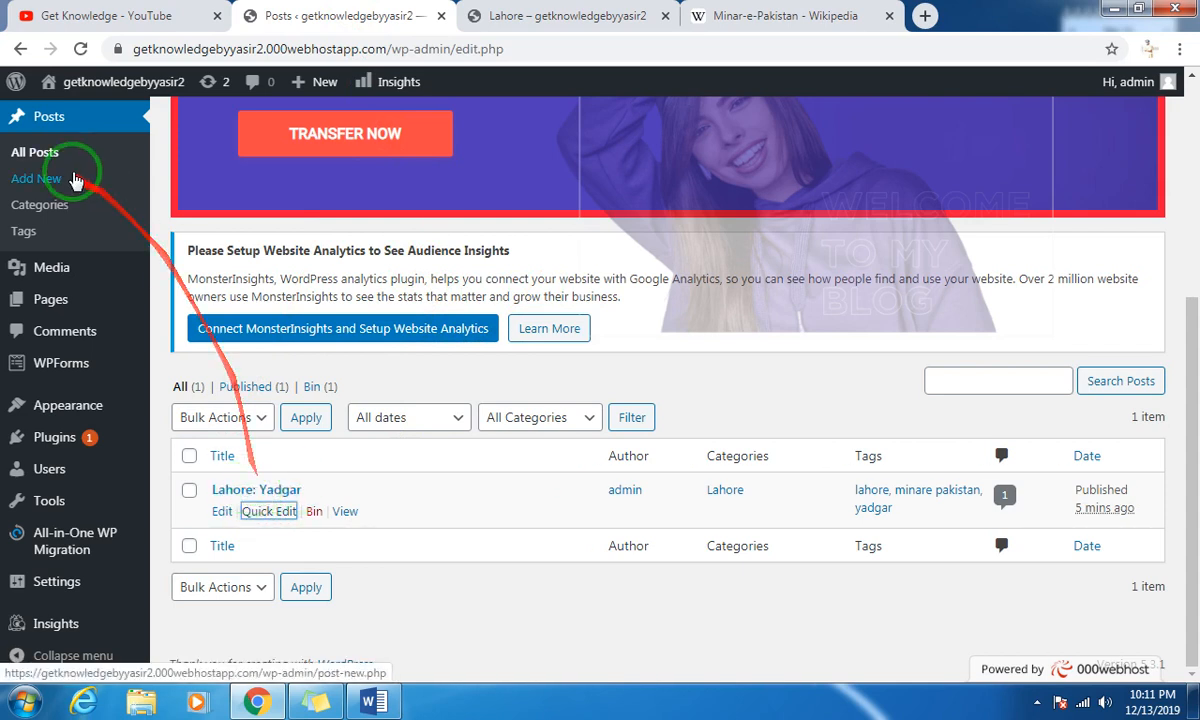
click(40, 183)
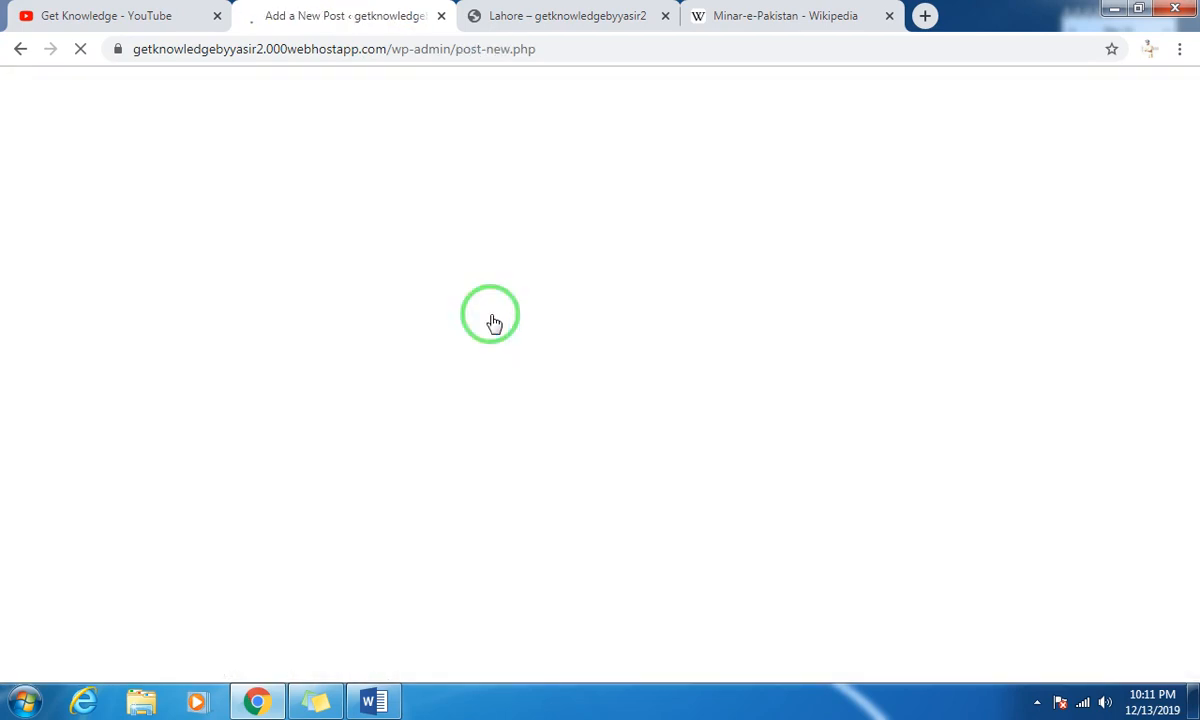
click(390, 263)
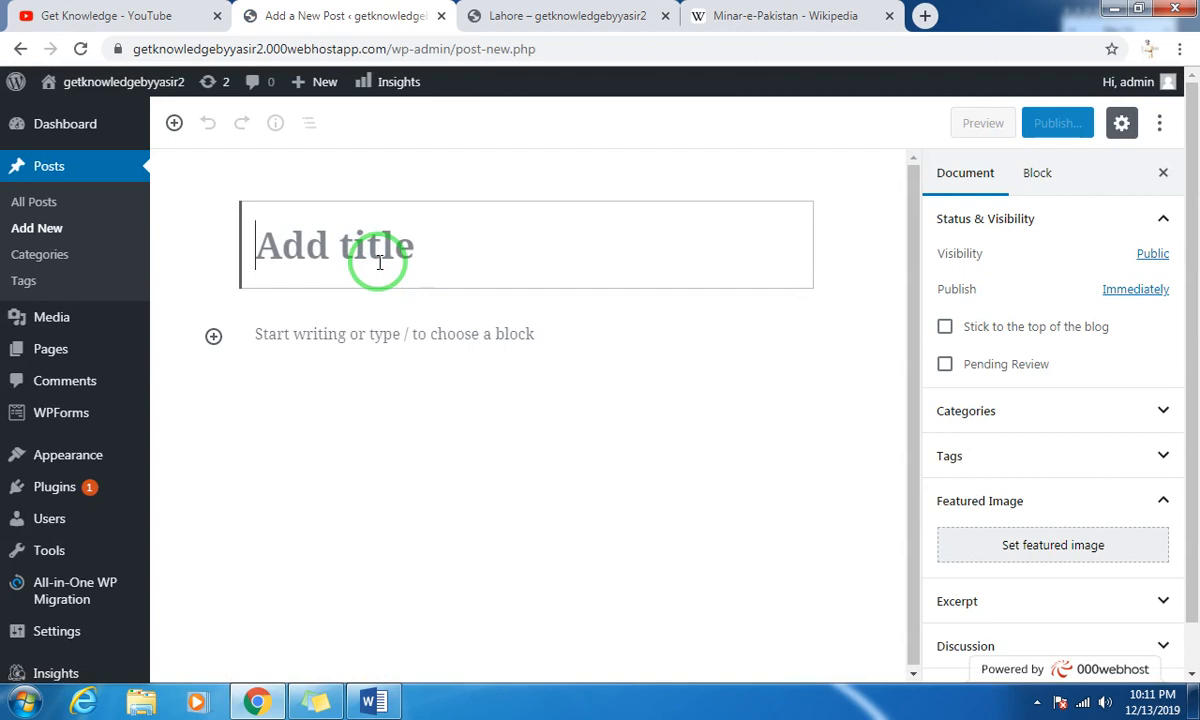
text(lho)
key(BackSpace)
key(BackSpace)
key(BackSpace)
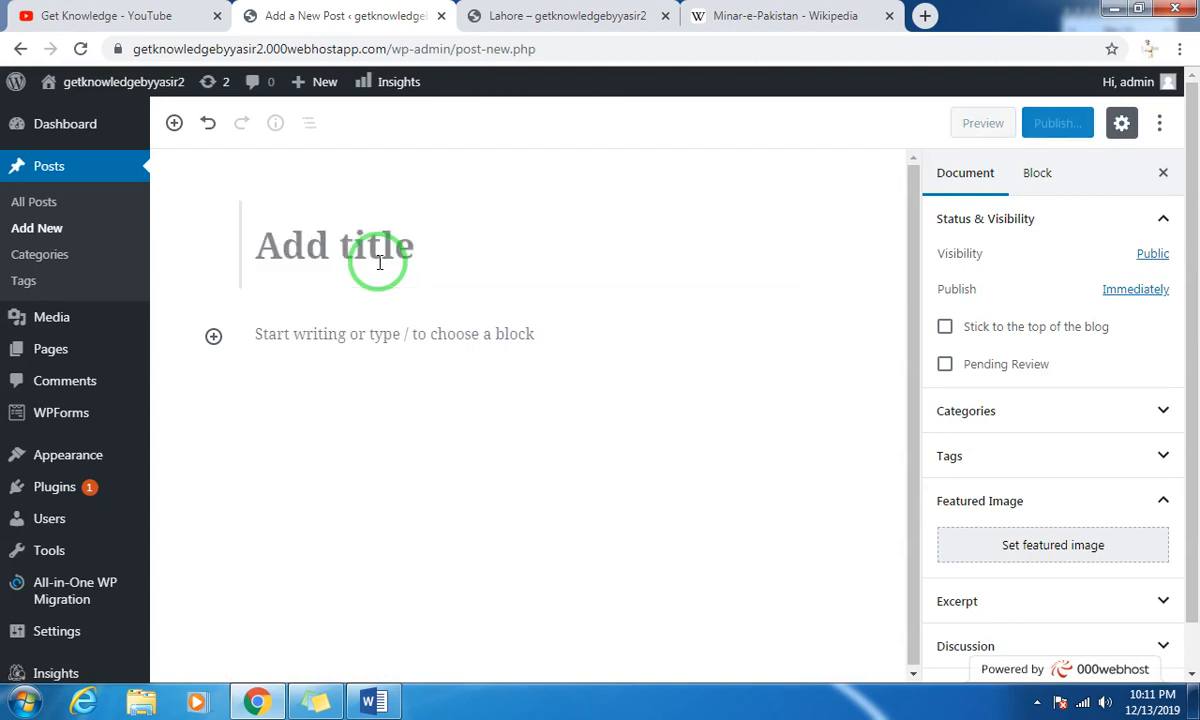
text(Lahore 2)
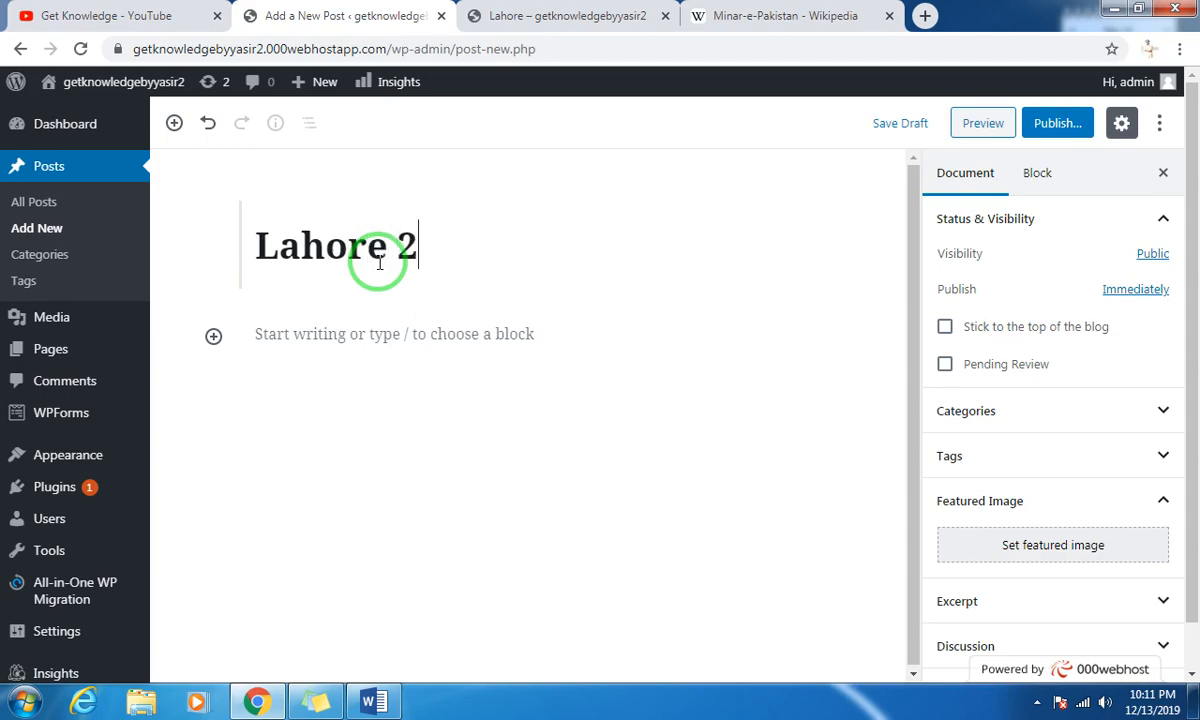
Copy the Construction paragraph from the Minar-e-Pakistan Wikipedia article and paste it into the body of the "Lahore 2" post.
click(370, 332)
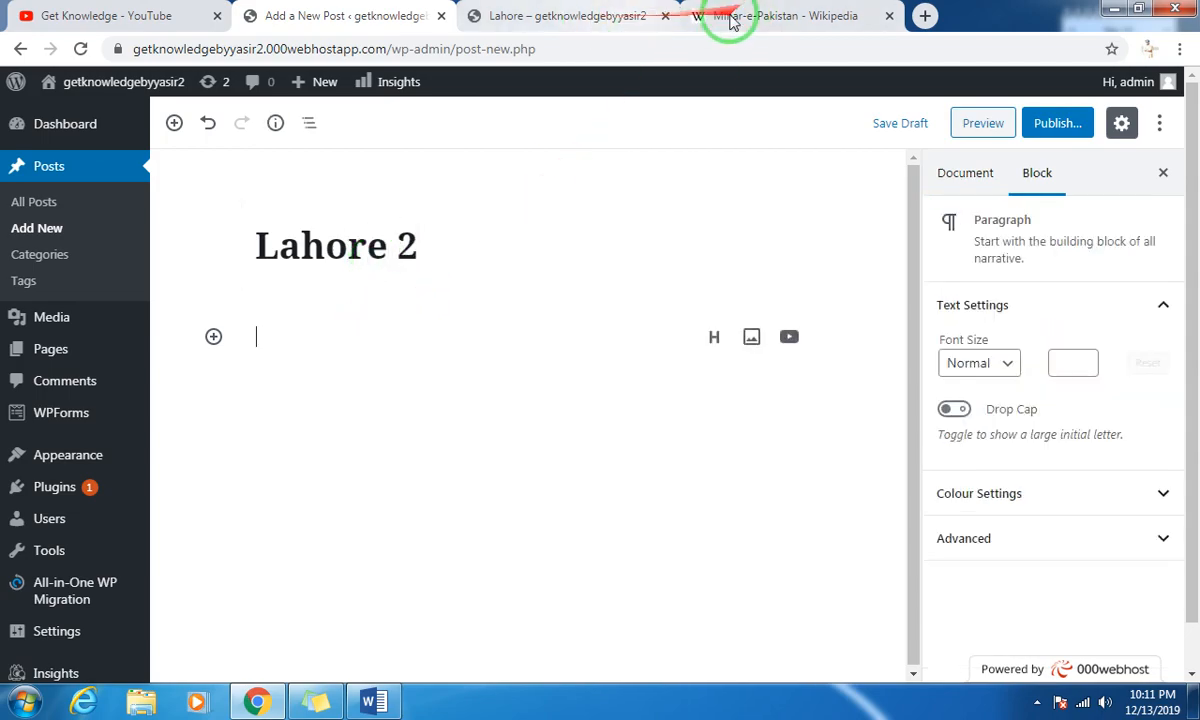
click(730, 20)
scroll(522, 498, down, 5)
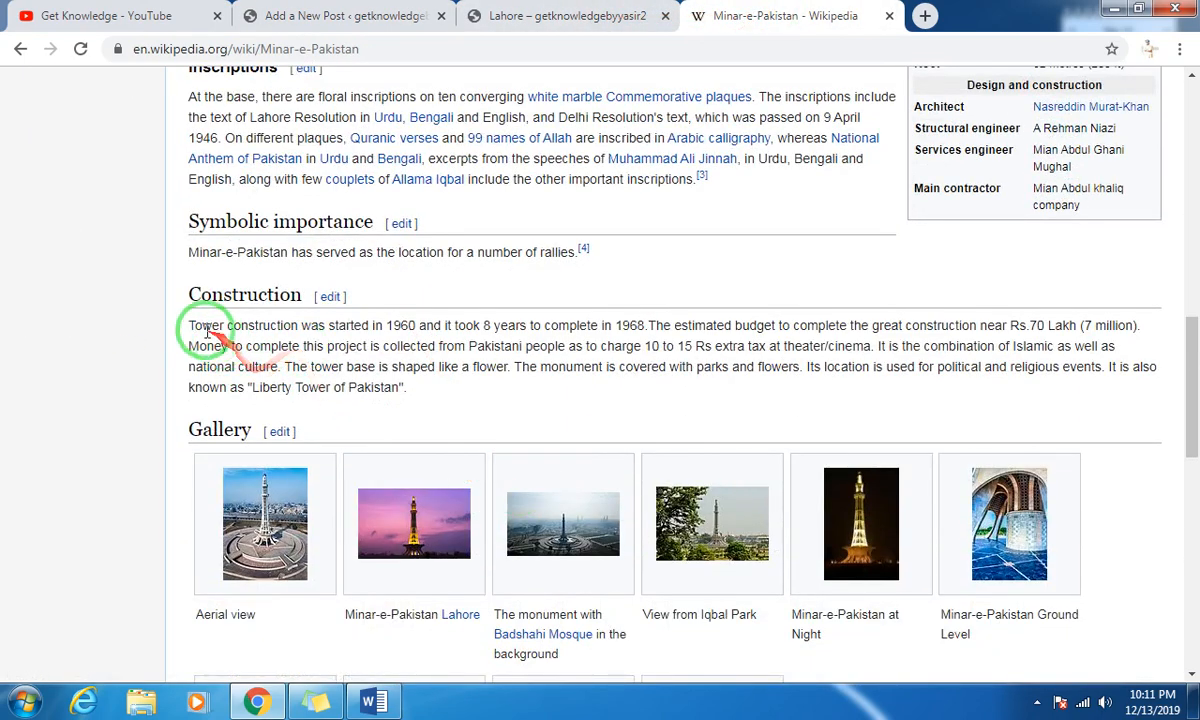
drag(207, 332, 422, 408)
key(ctrl+c)
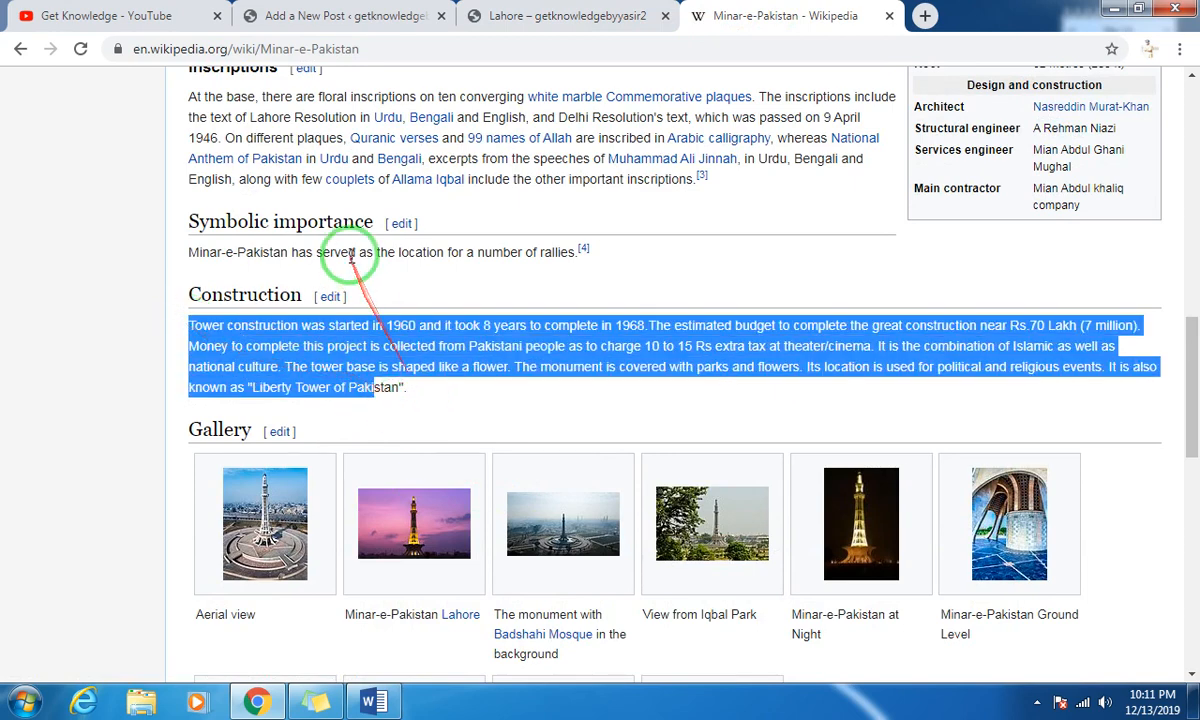
click(345, 17)
key(ctrl+v)
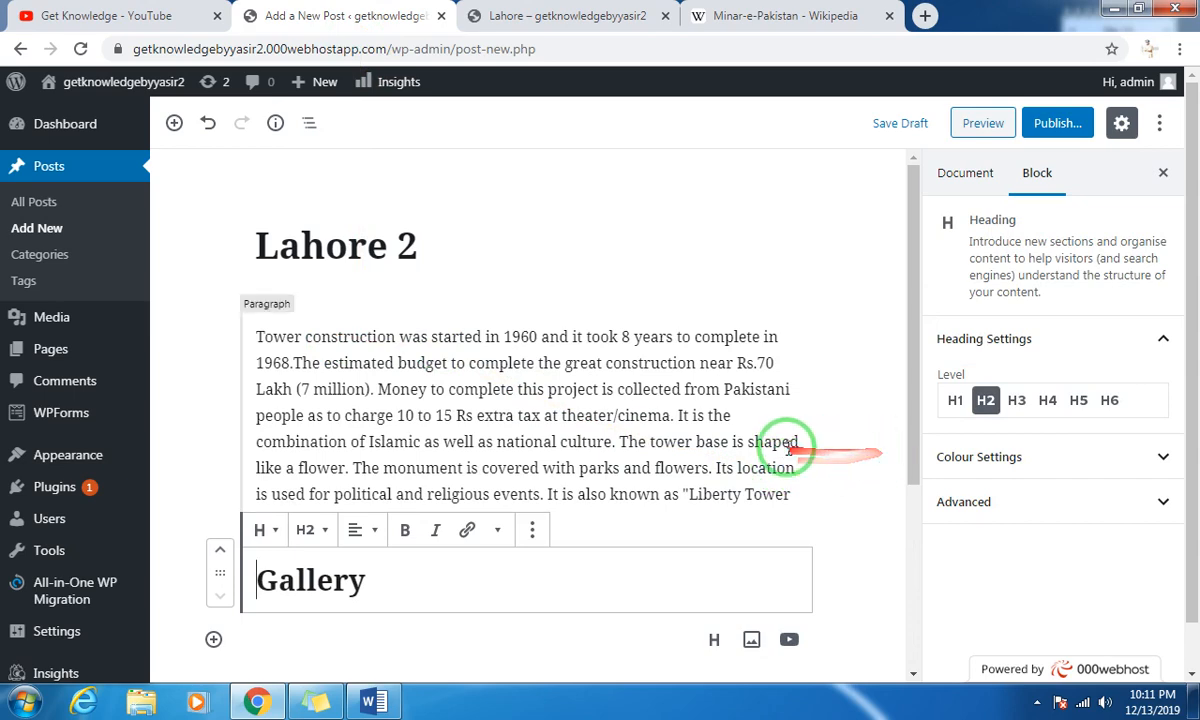
click(975, 508)
scroll(988, 500, down, 3)
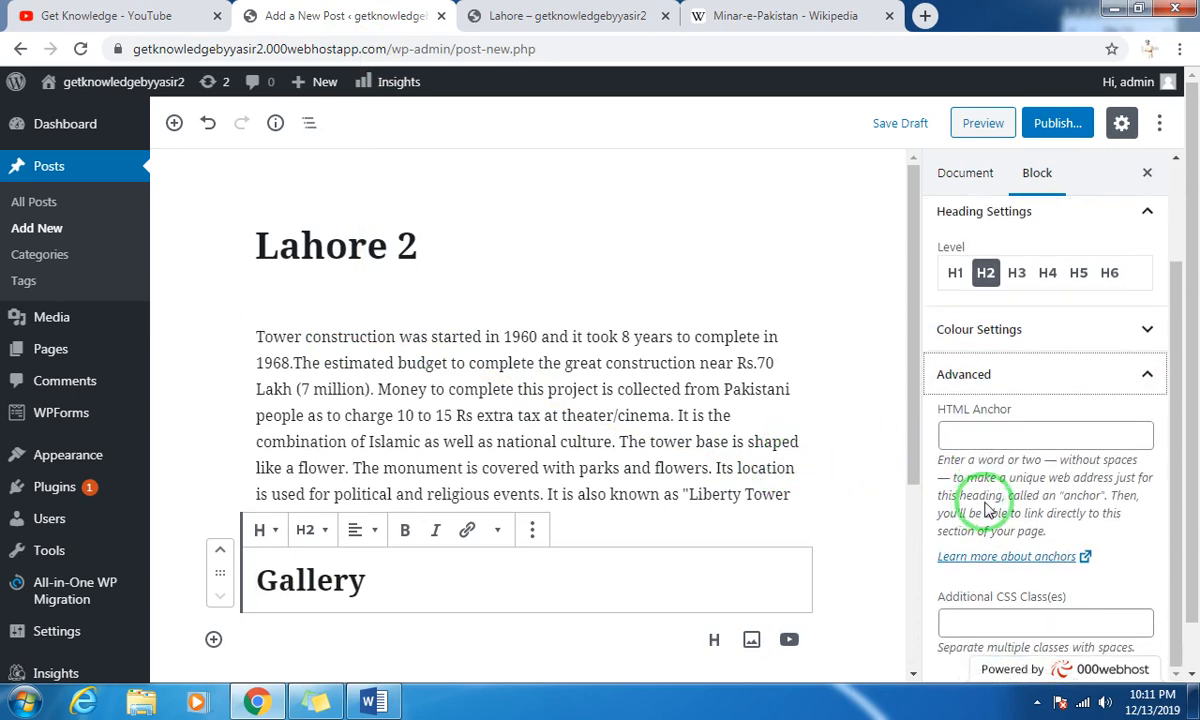
click(994, 375)
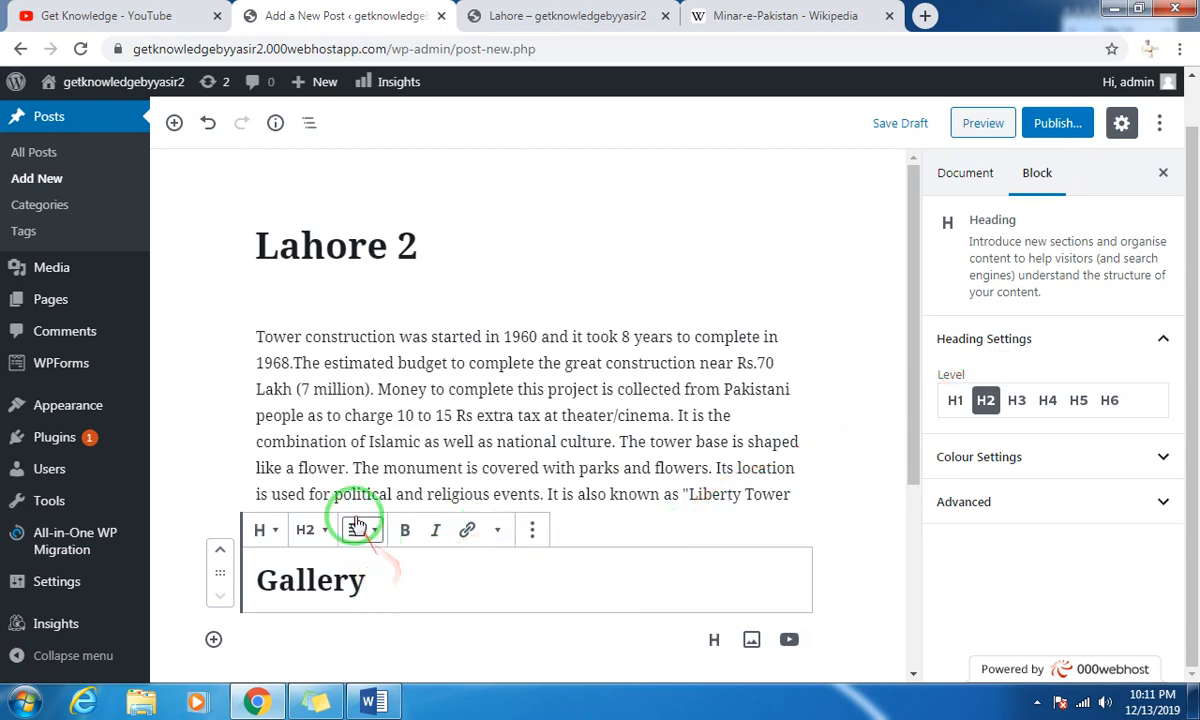
Delete the surplus "Gallery" heading below the pasted paragraph and publish the "Lahore 2" post.
key(BackSpace)
key(BackSpace)
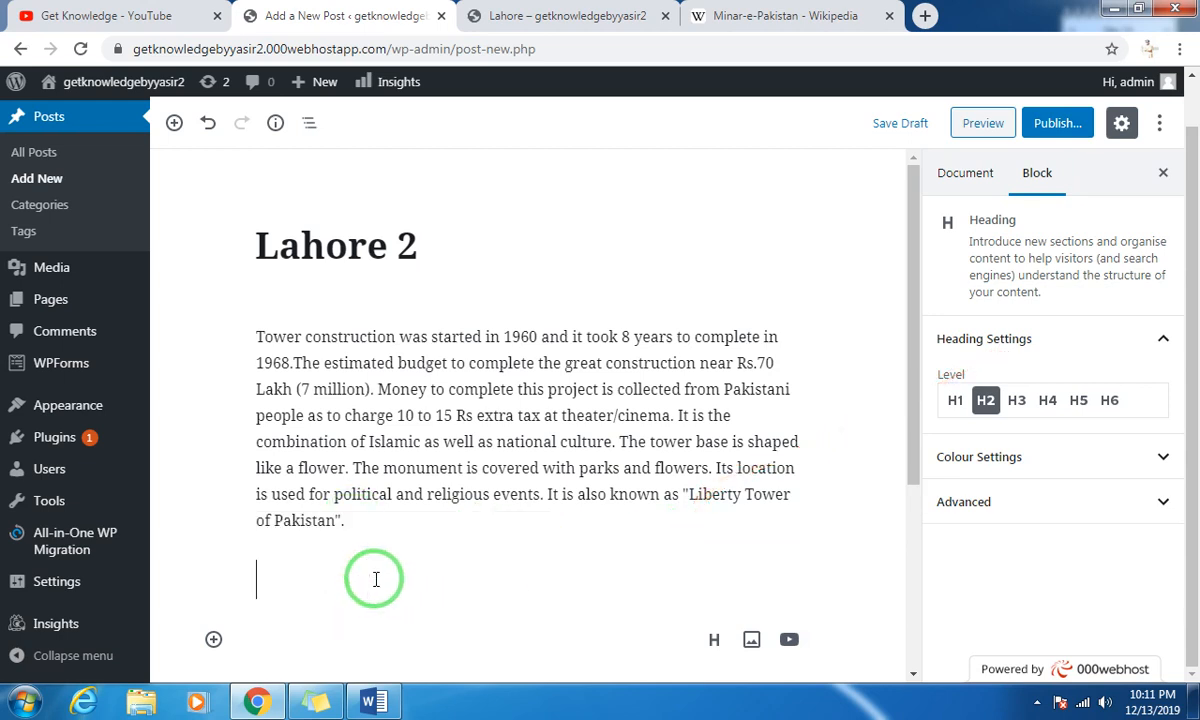
key(BackSpace)
key(BackSpace)
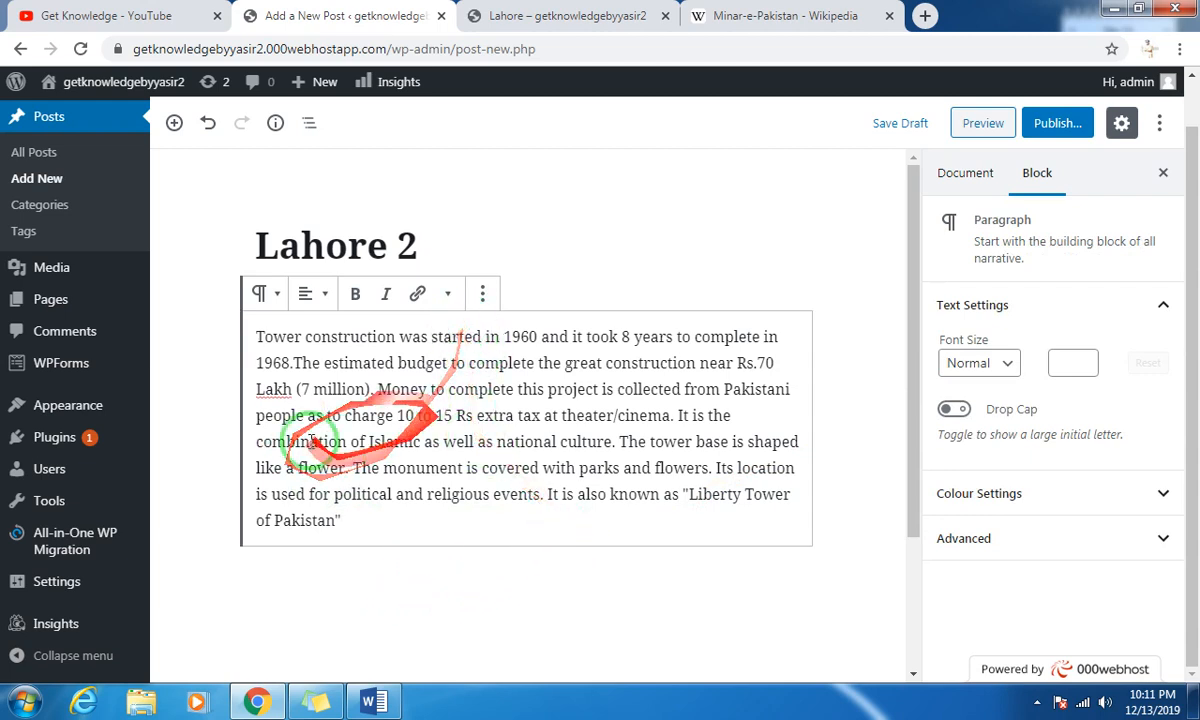
click(1071, 141)
click(1068, 136)
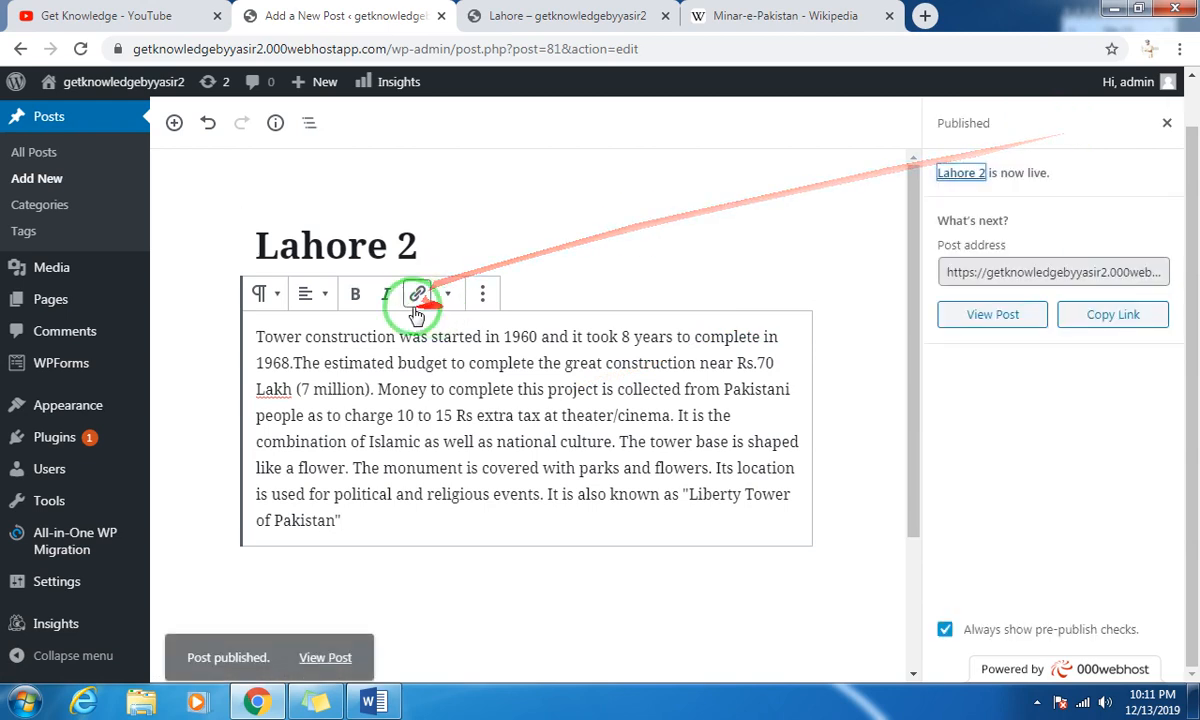
Quick-edit the "Lahore 2" post from the list of all posts, assign it the Lahore category and save the update.
click(45, 201)
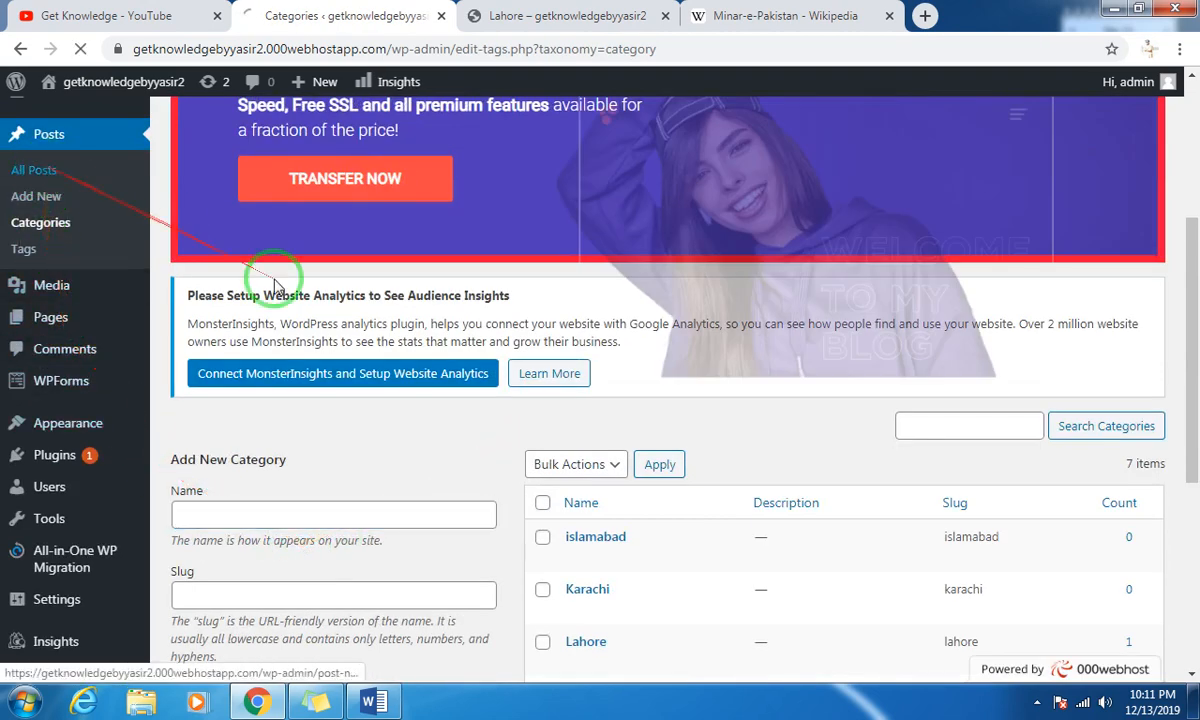
scroll(420, 530, down, 4)
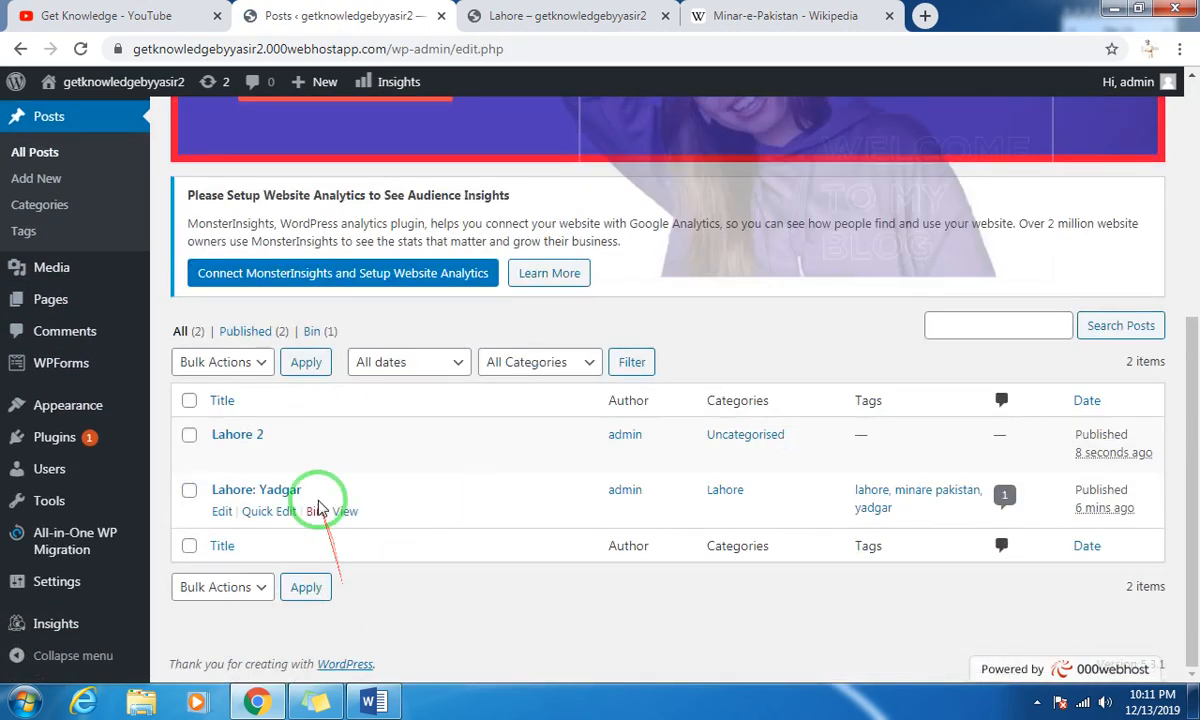
click(268, 457)
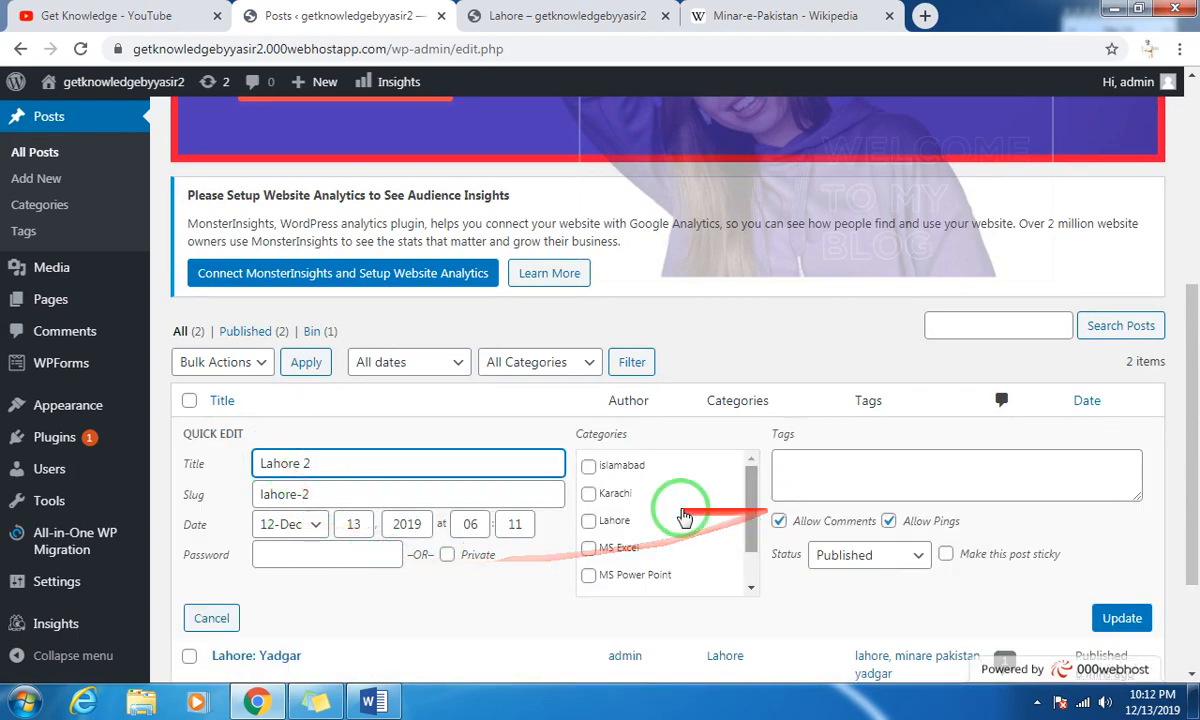
click(590, 522)
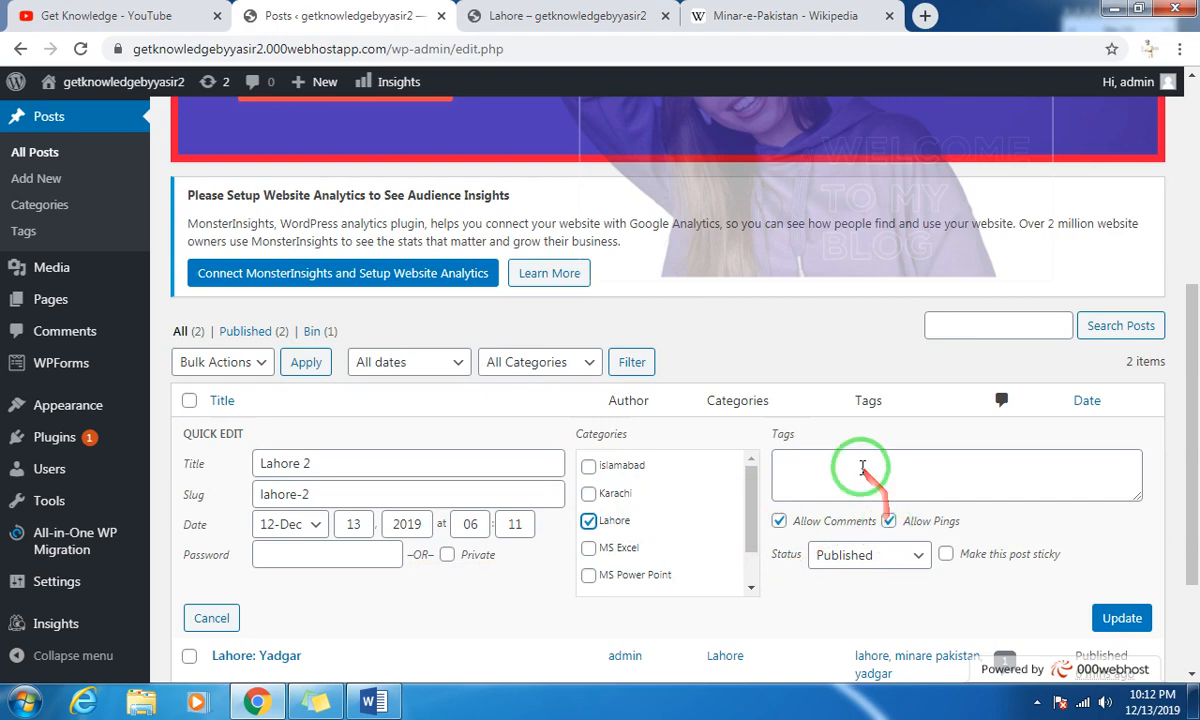
click(862, 468)
scroll(912, 540, down, 2)
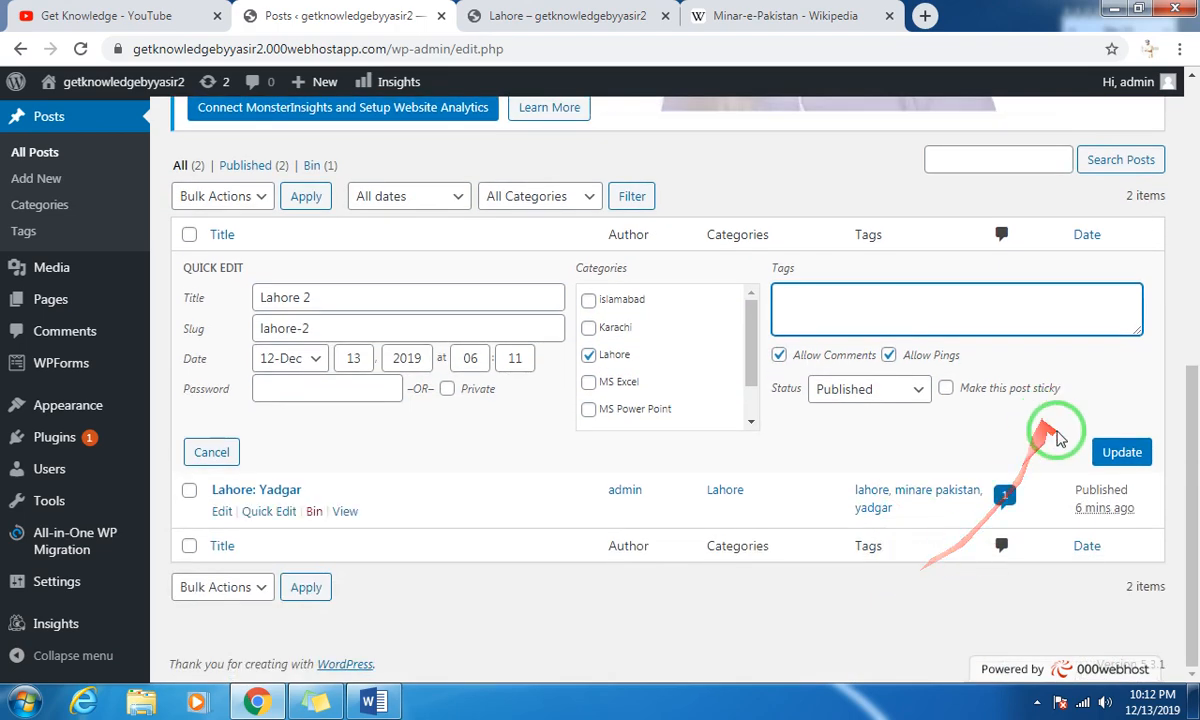
click(1124, 462)
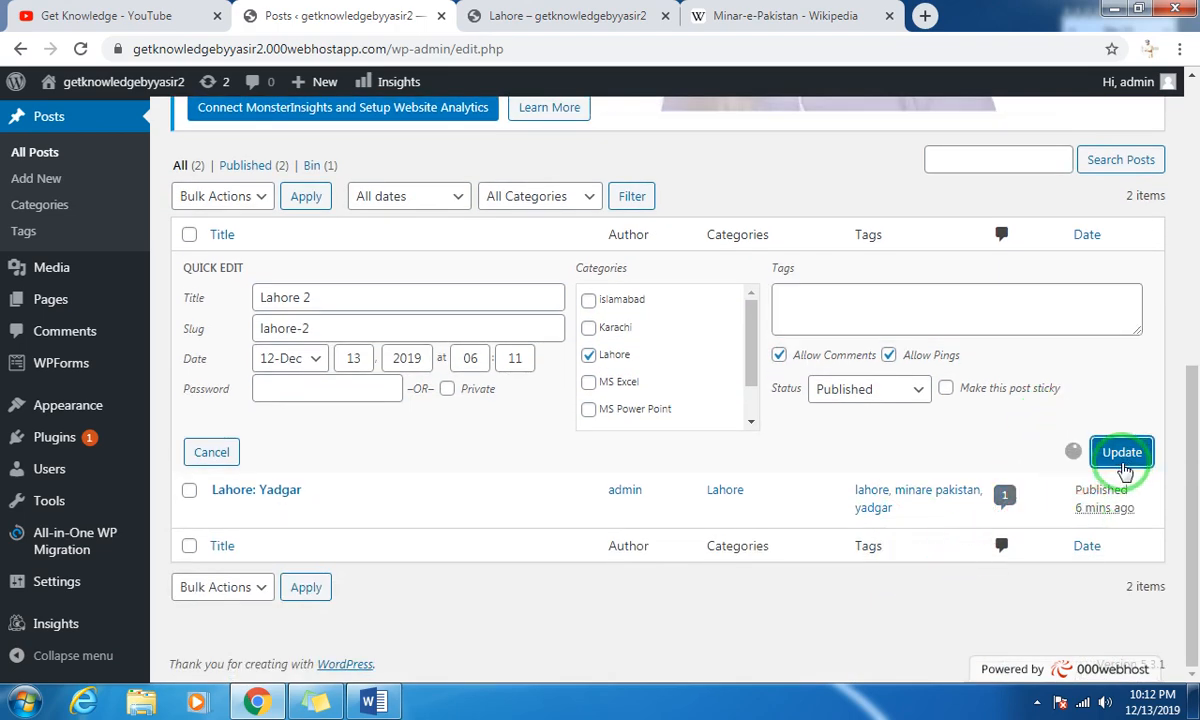
Reload the live Lahore category page and open the site's home page to check where the "Lahore 2" post is listed.
click(523, 18)
click(80, 48)
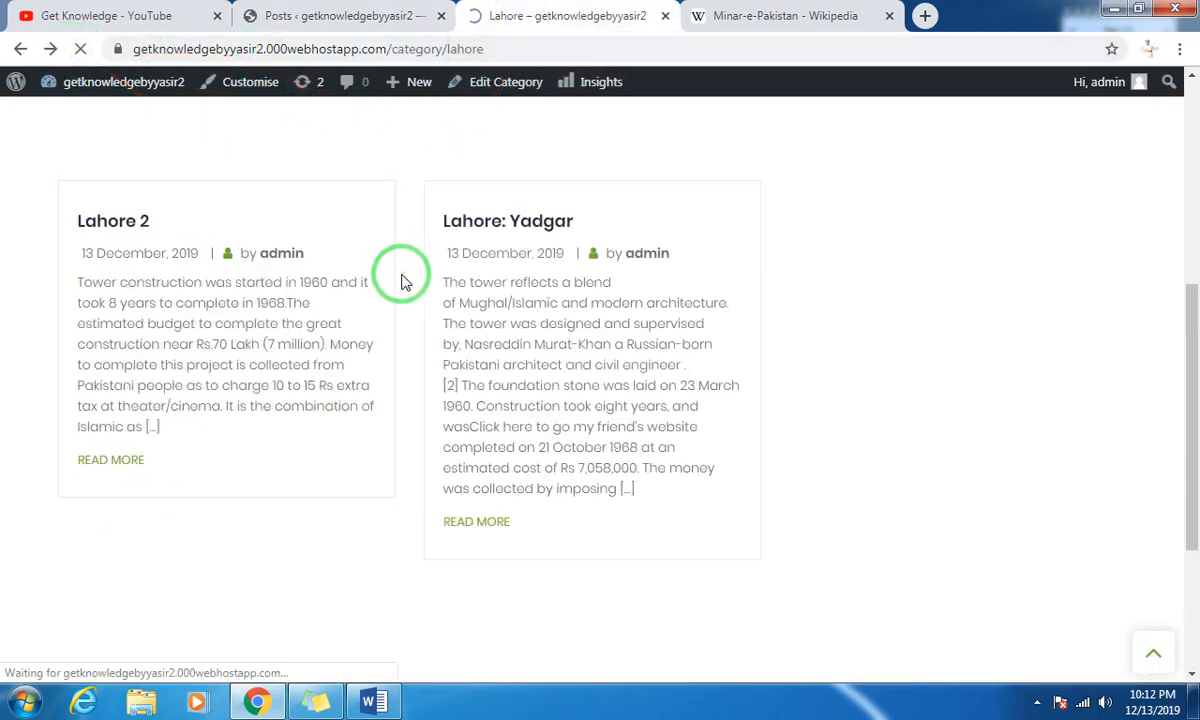
scroll(400, 281, up, 3)
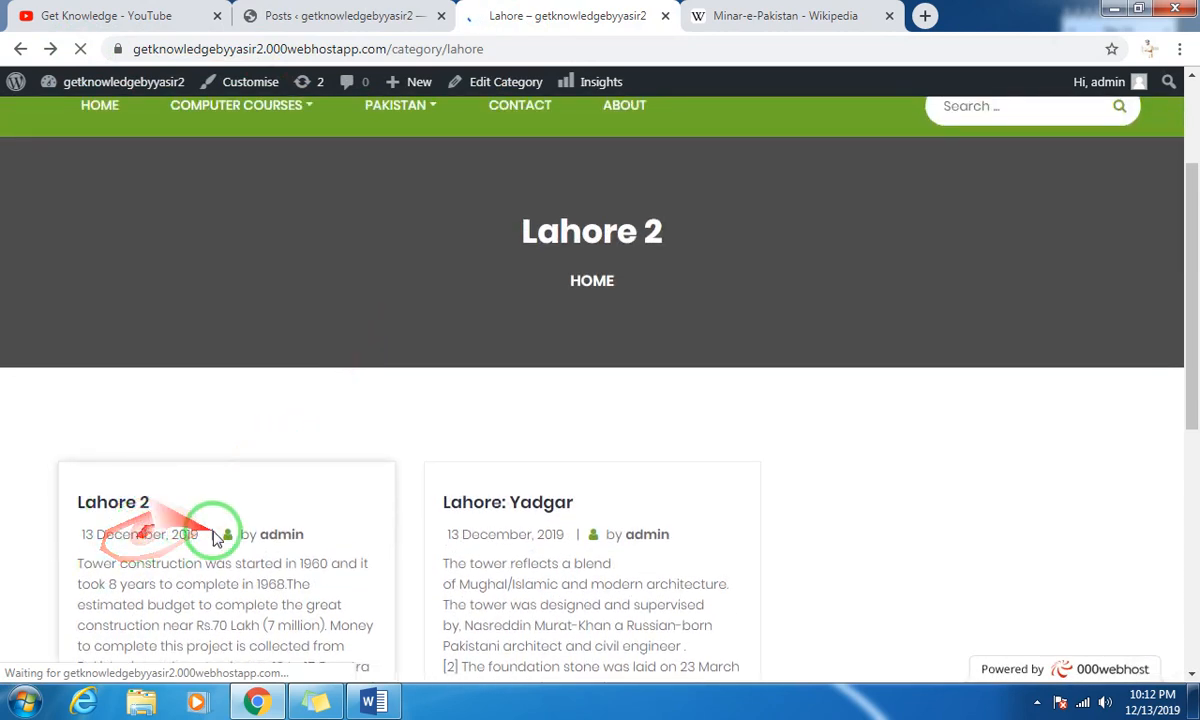
click(100, 105)
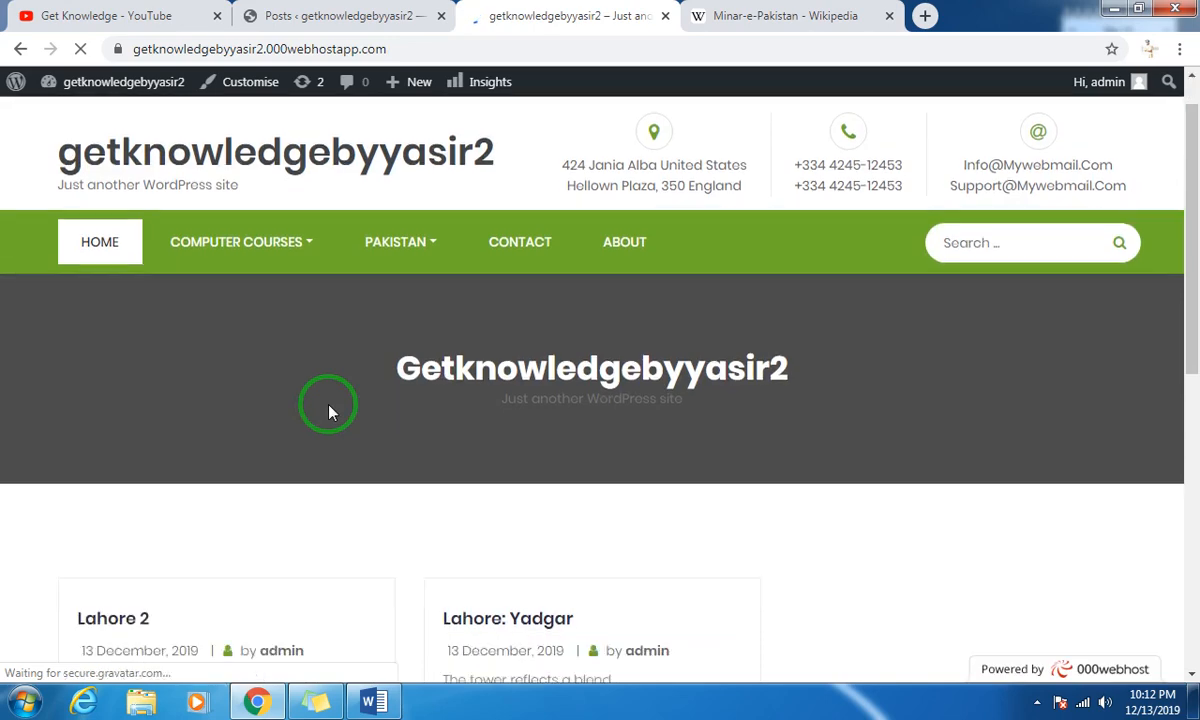
scroll(316, 393, down, 4)
drag(185, 228, 403, 262)
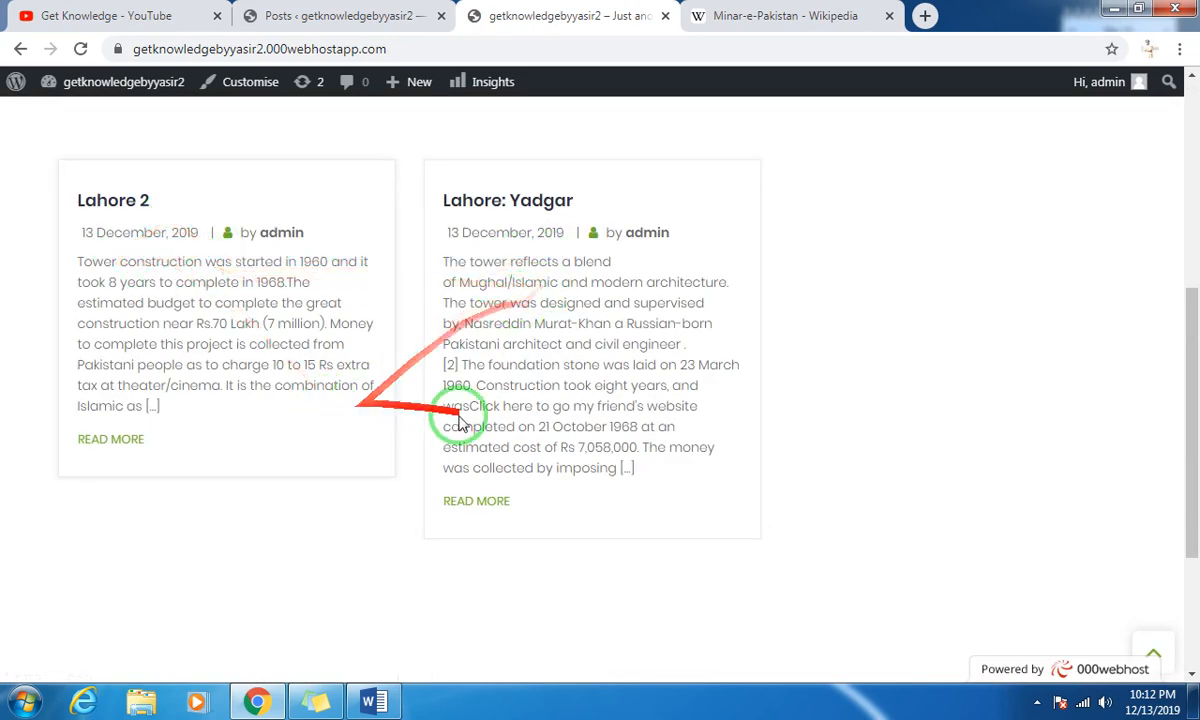
Open the live Lahore category page under Pakistan and check its listing for the "Lahore 2" post.
scroll(390, 395, up, 5)
mouse_move(437, 297)
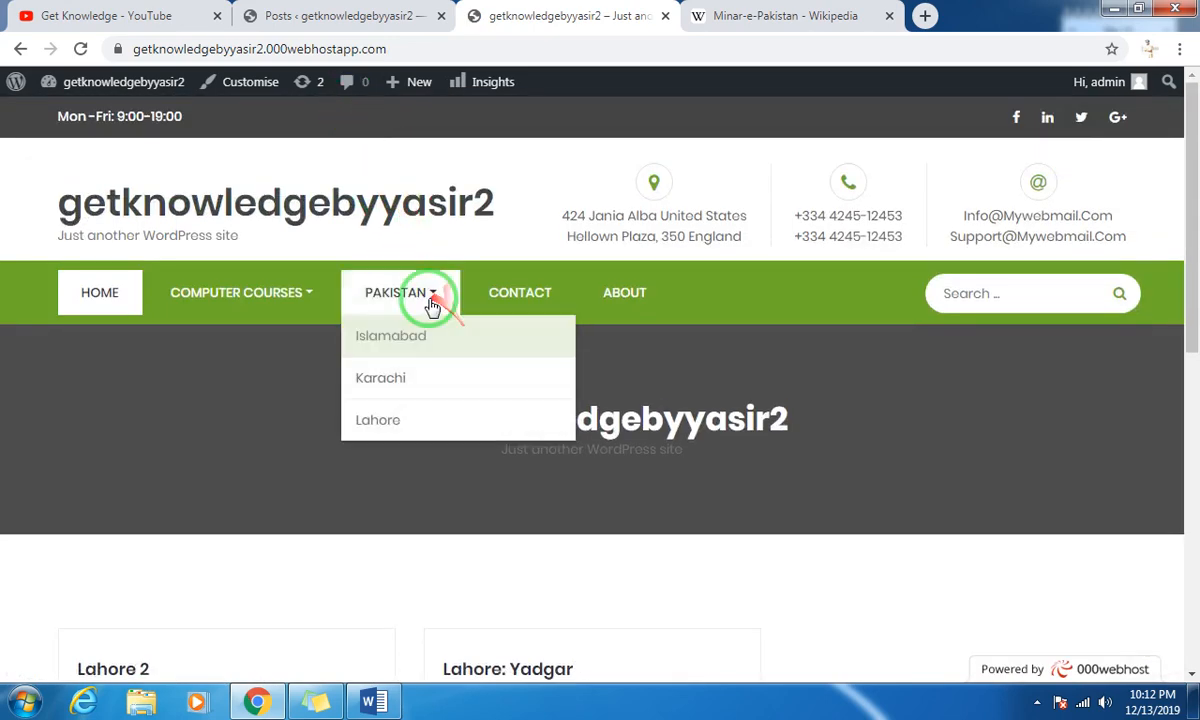
click(396, 424)
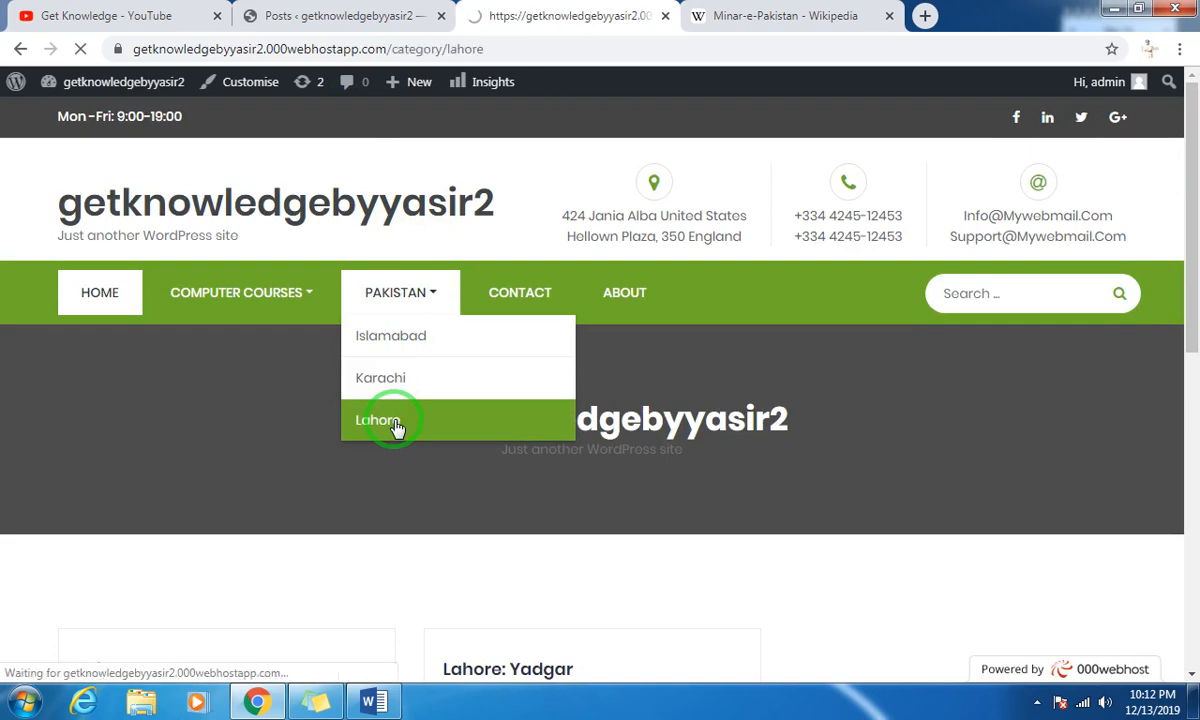
scroll(415, 370, down, 3)
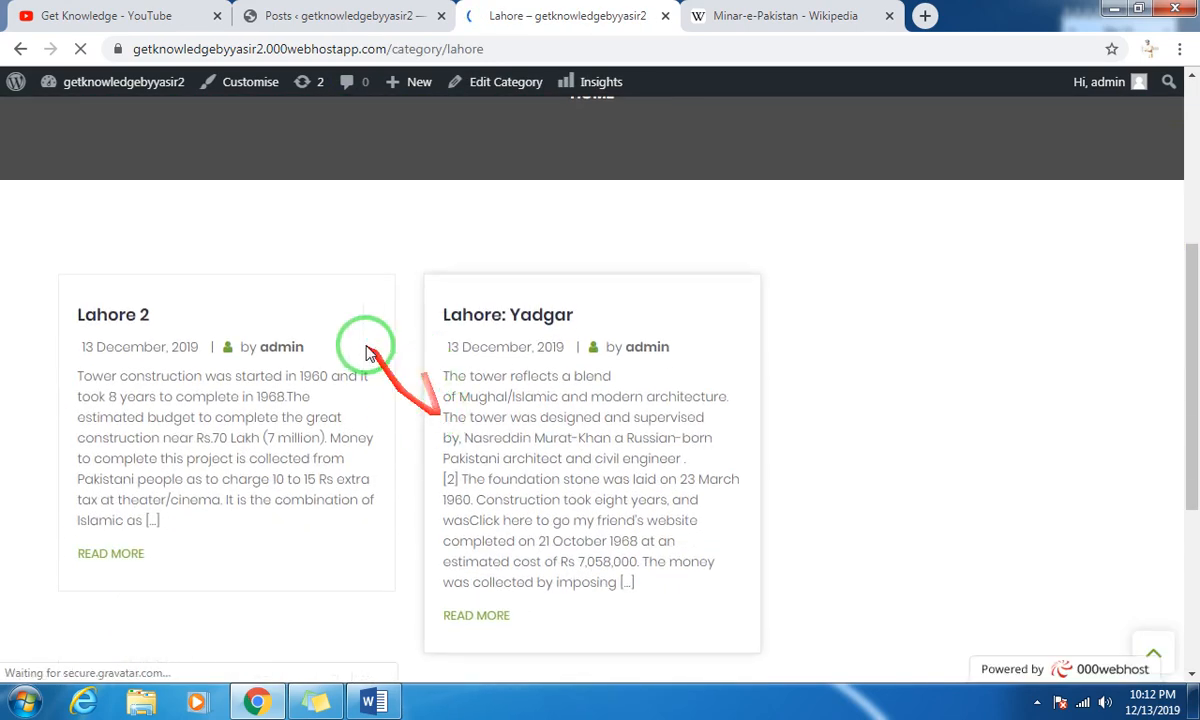
scroll(364, 374, up, 5)
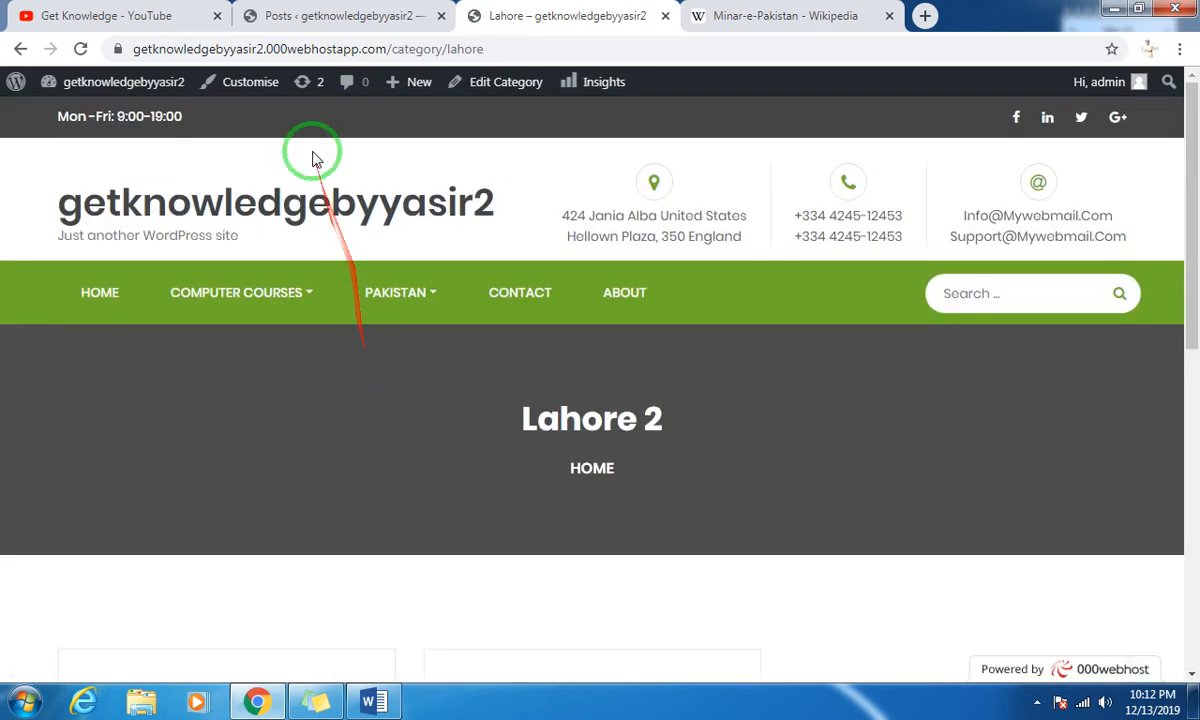
Return to the site admin, reload the list of all posts and dismiss the Cyber Monday Sale banner.
click(312, 16)
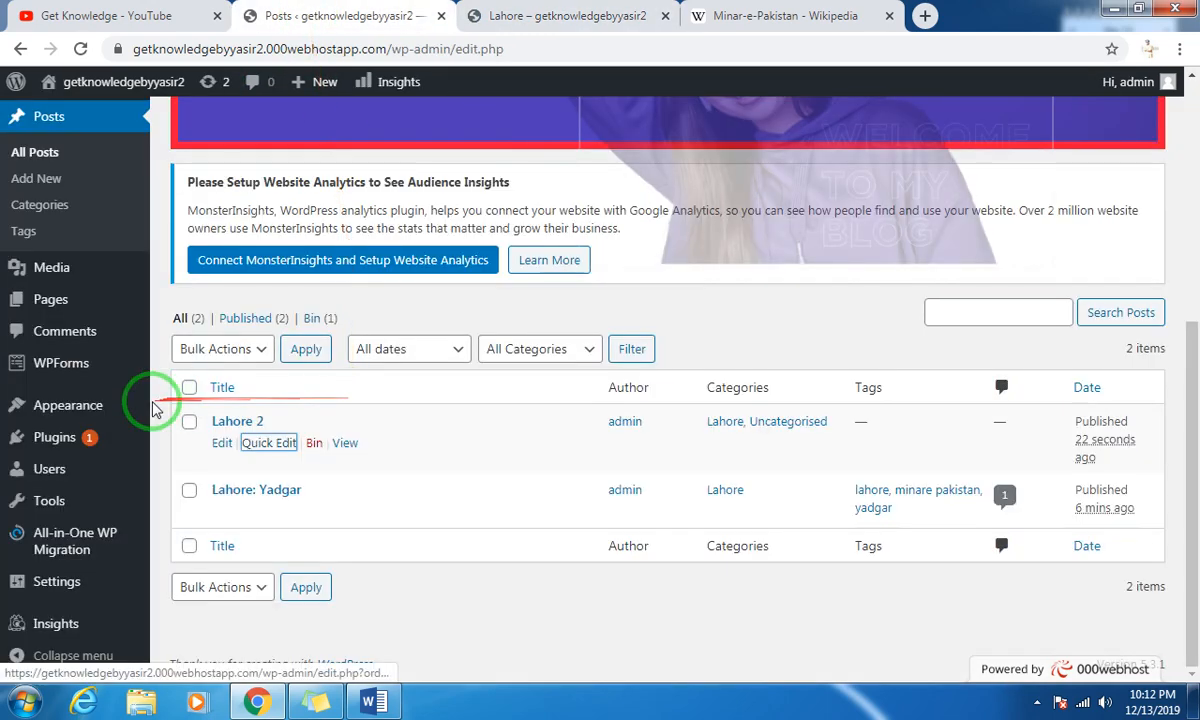
click(35, 156)
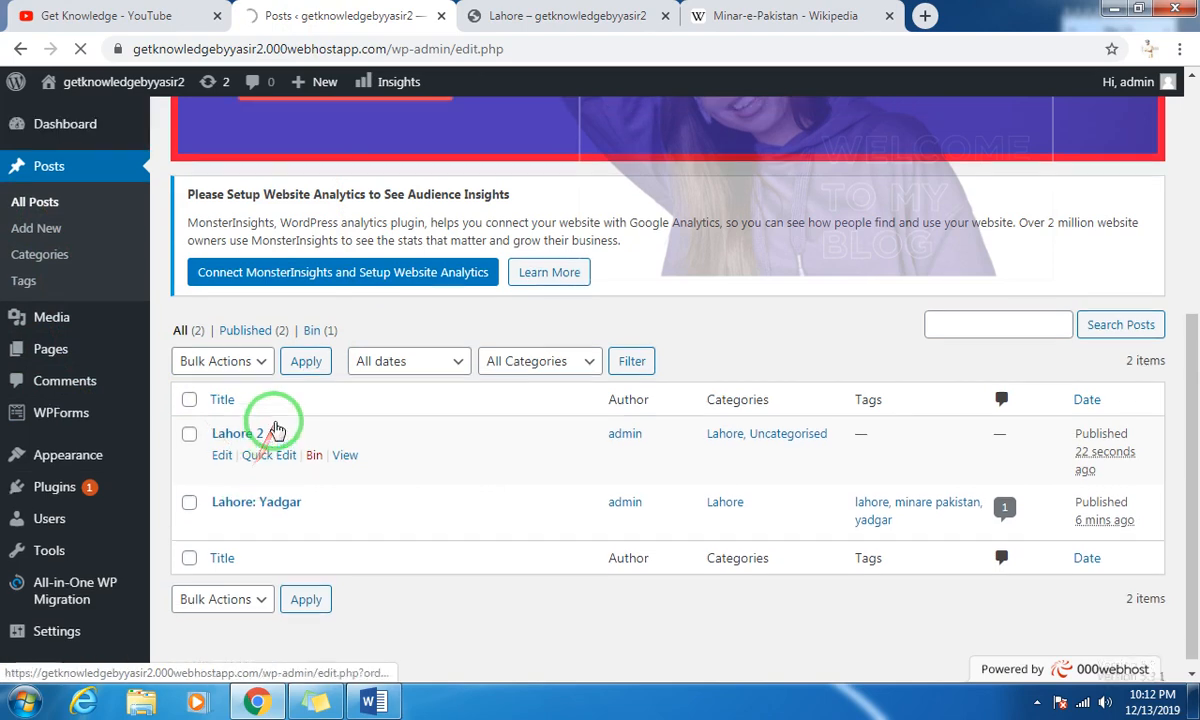
scroll(272, 425, up, 5)
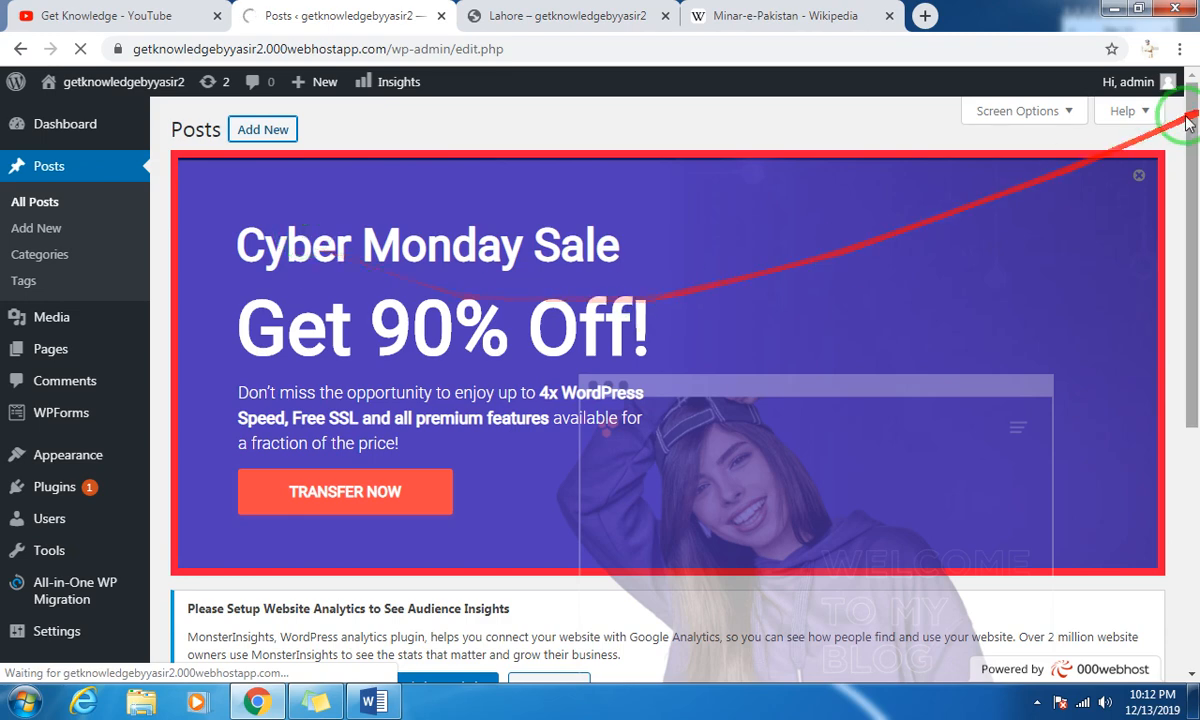
click(1138, 176)
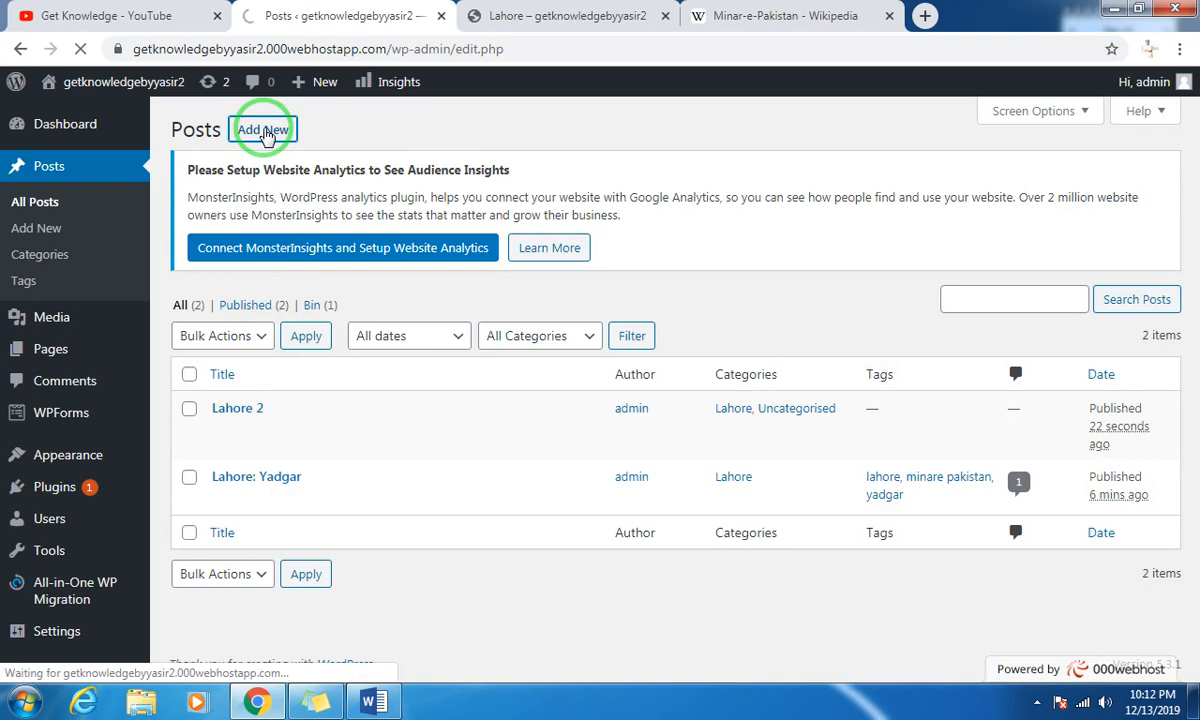
click(1037, 702)
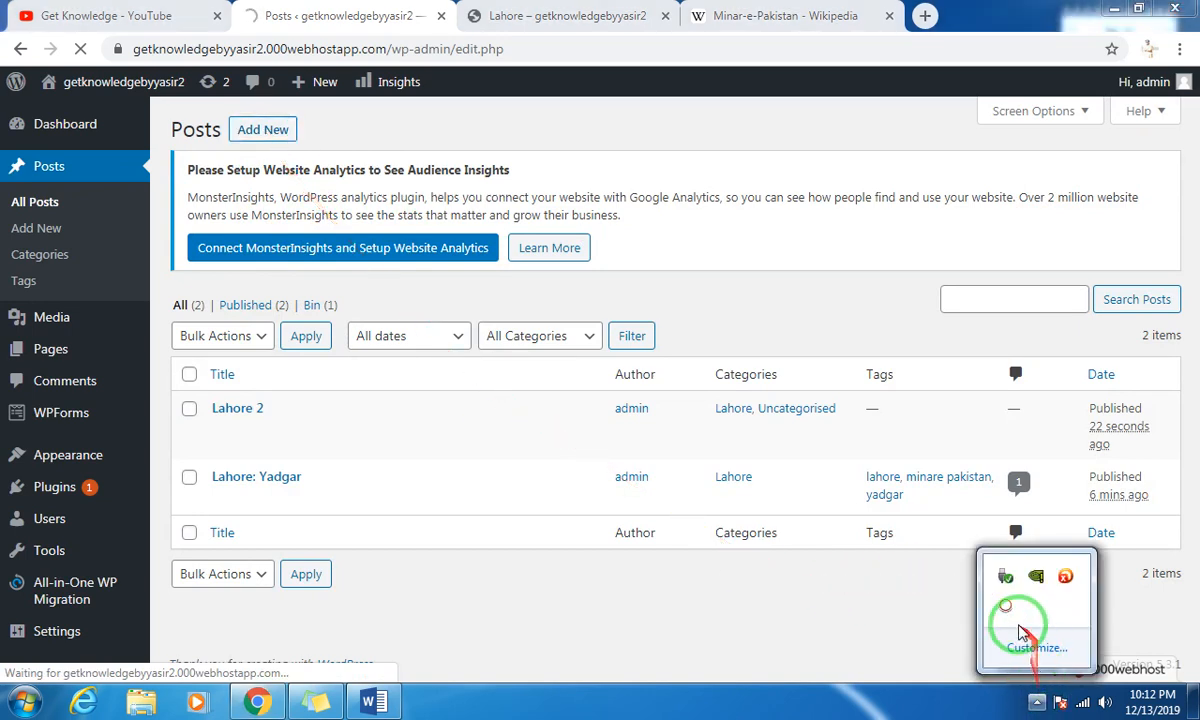
click(1006, 607)
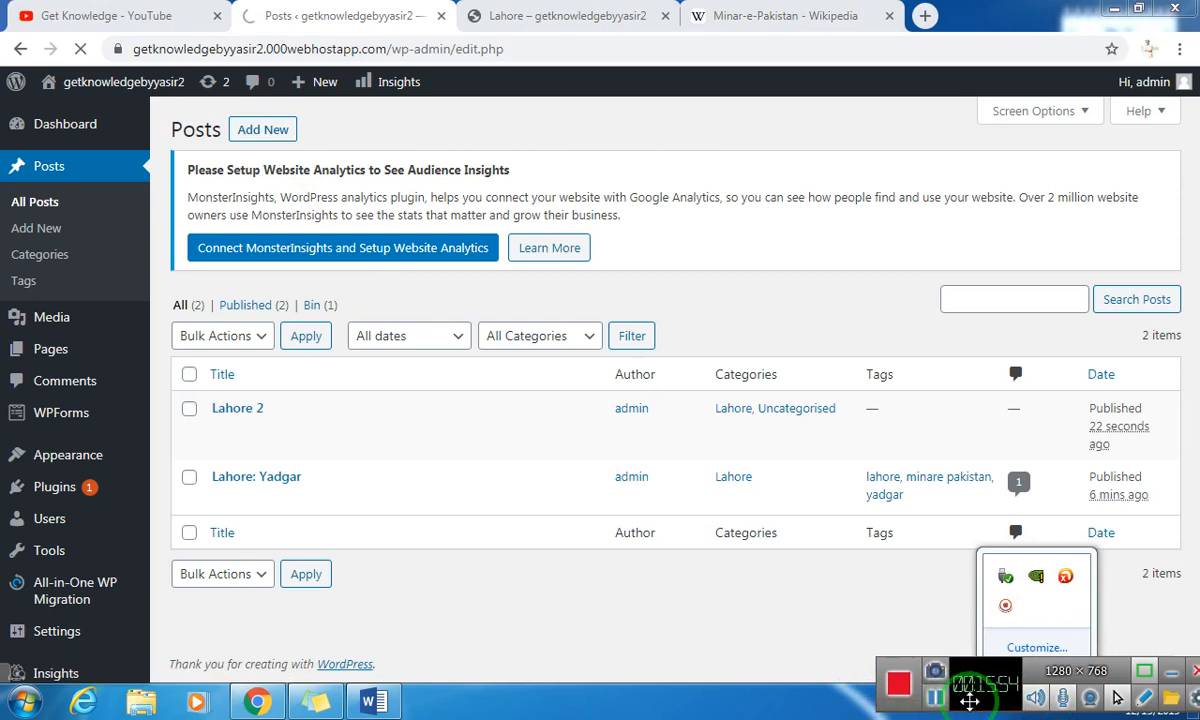
click(1172, 679)
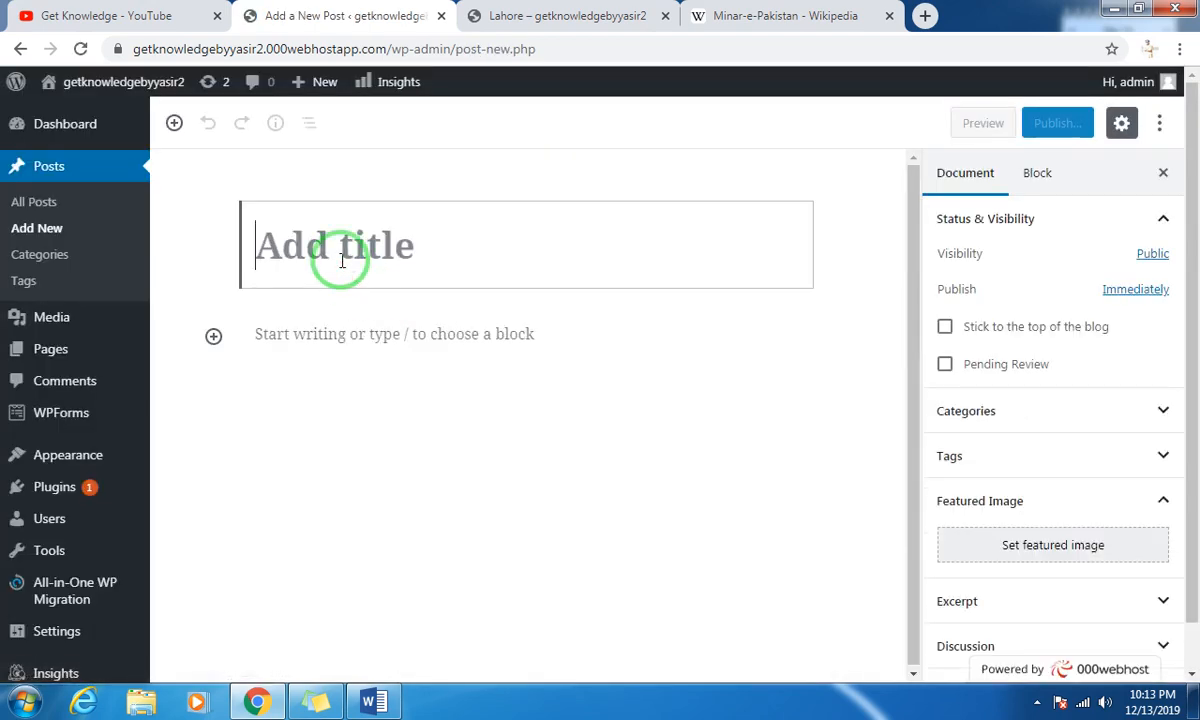
Title the new post "Karachi" and write "The city of lights" as its first paragraph.
text(Karachi)
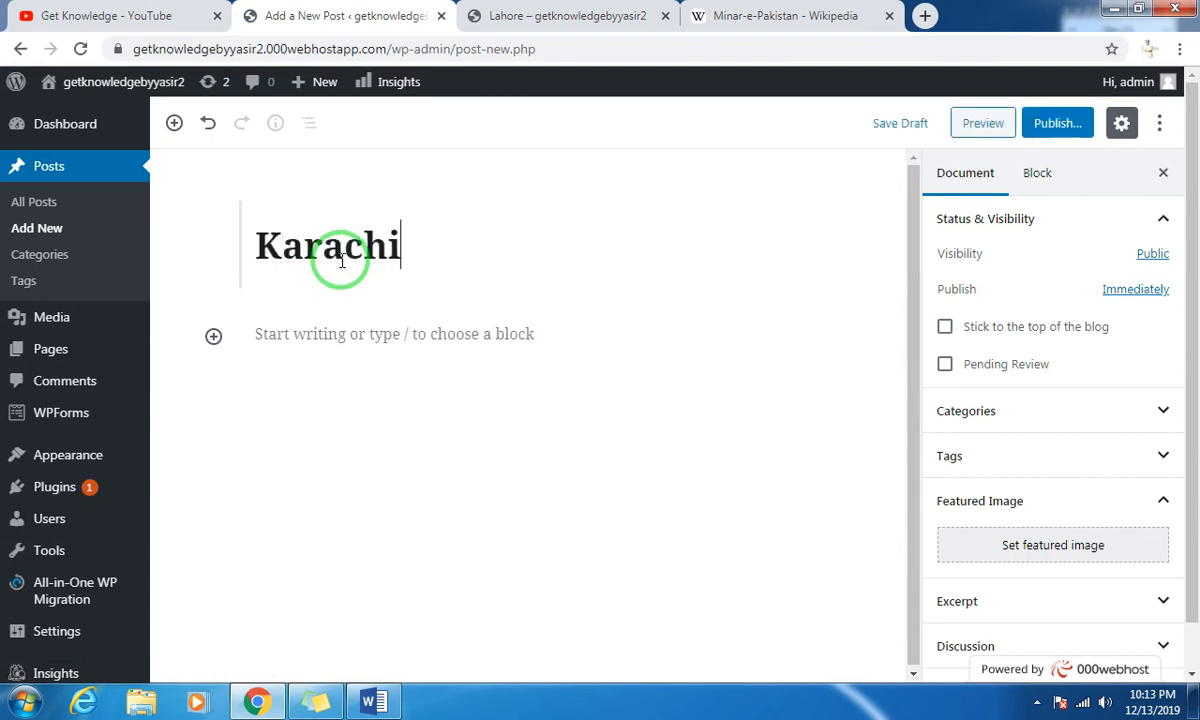
click(310, 336)
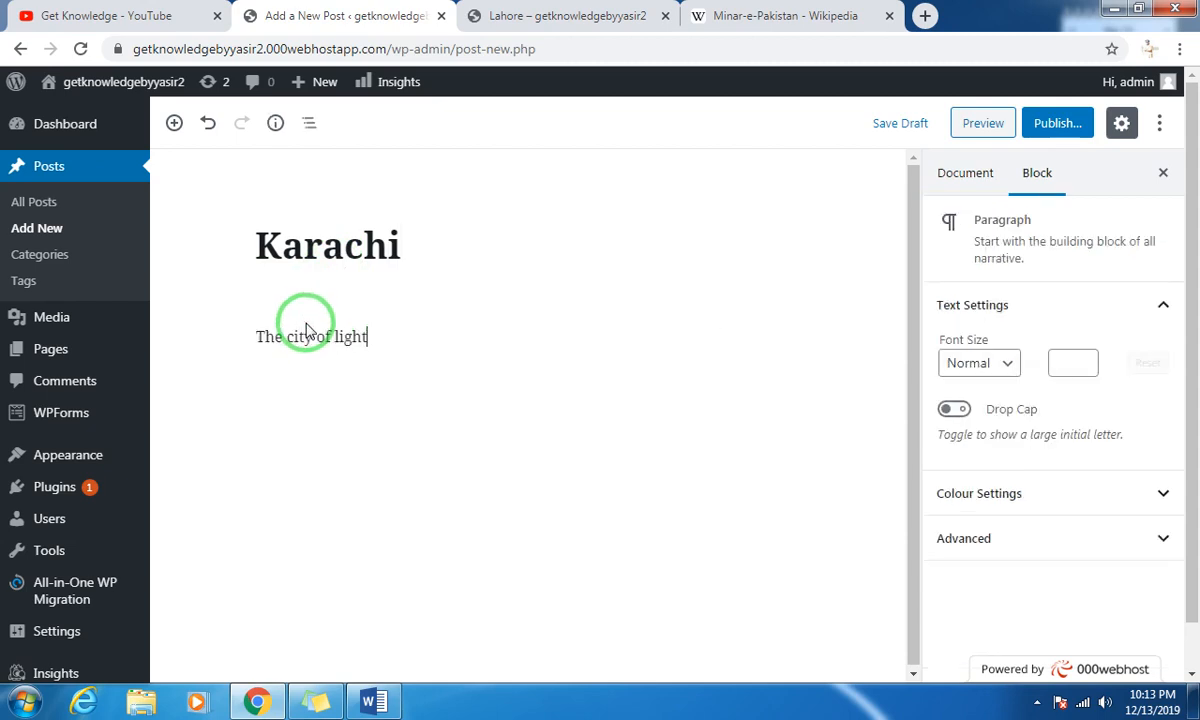
click(362, 368)
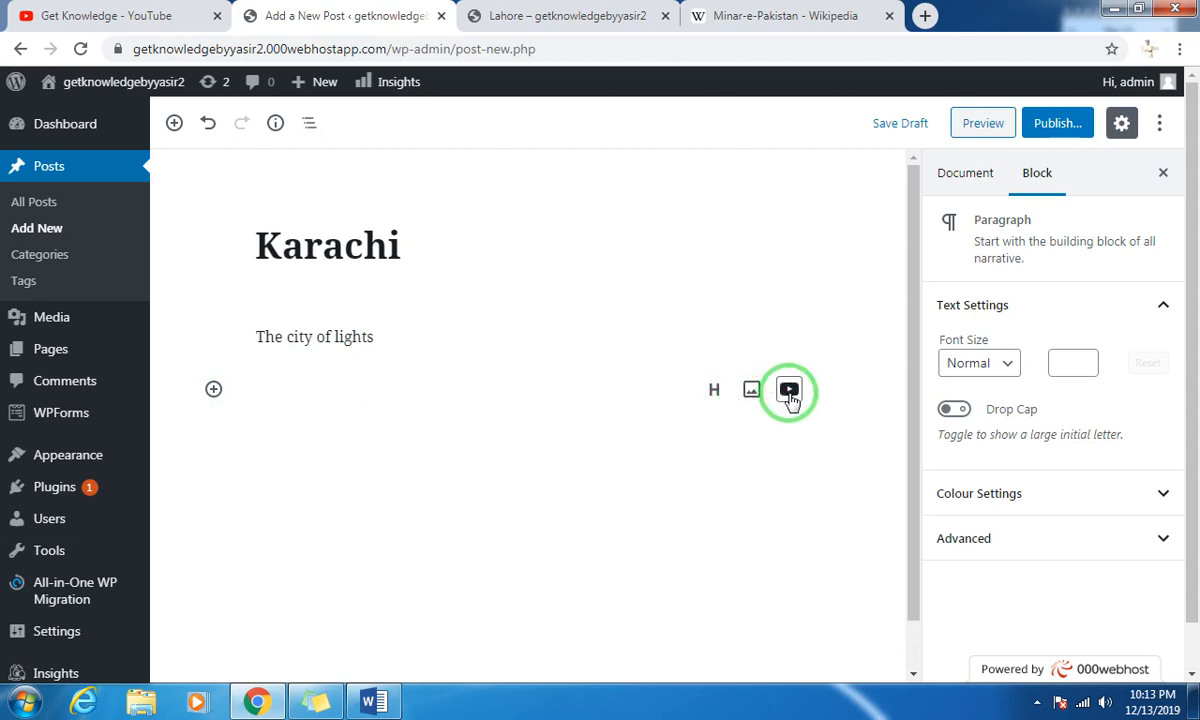
Insert an image block below the paragraph and upload the "images (1)" picture from the Desktop into it.
click(752, 392)
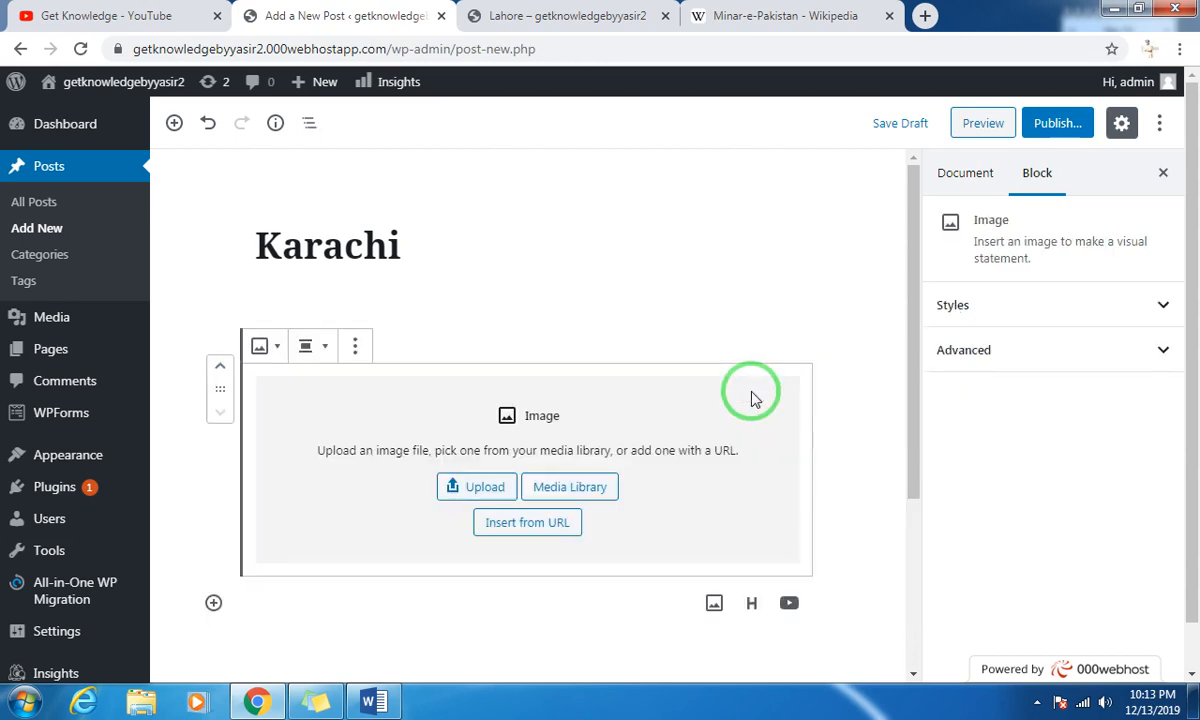
click(503, 489)
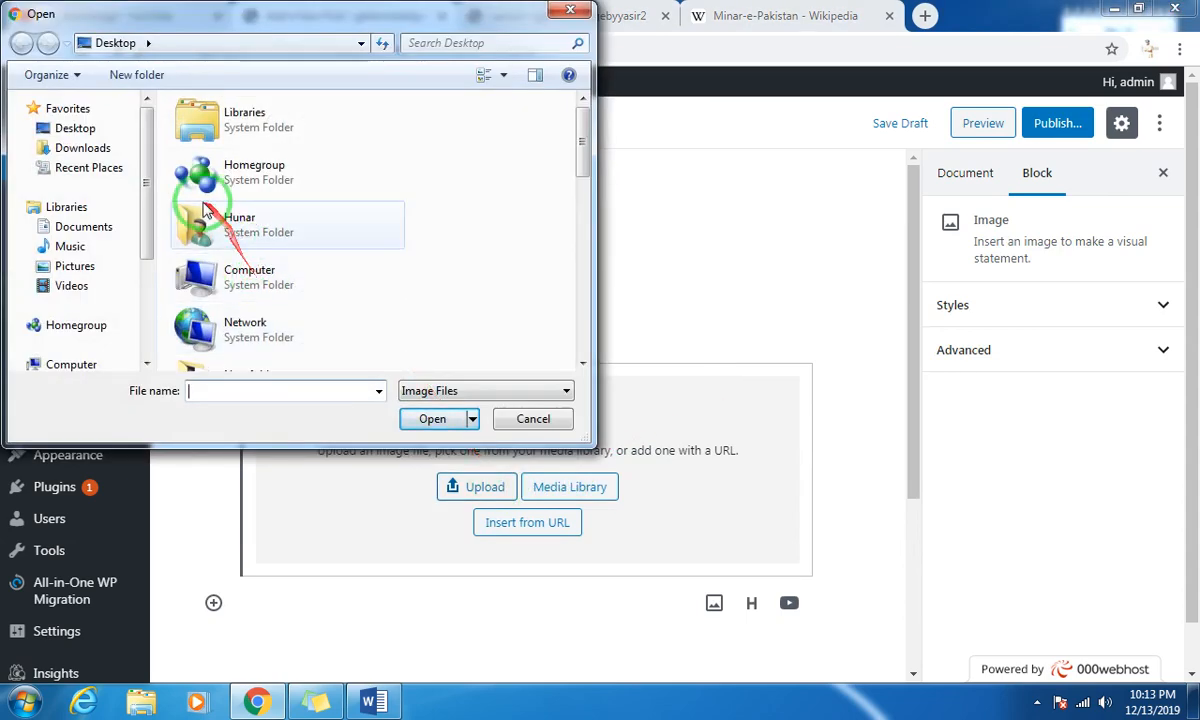
scroll(359, 407, down, 10)
click(205, 302)
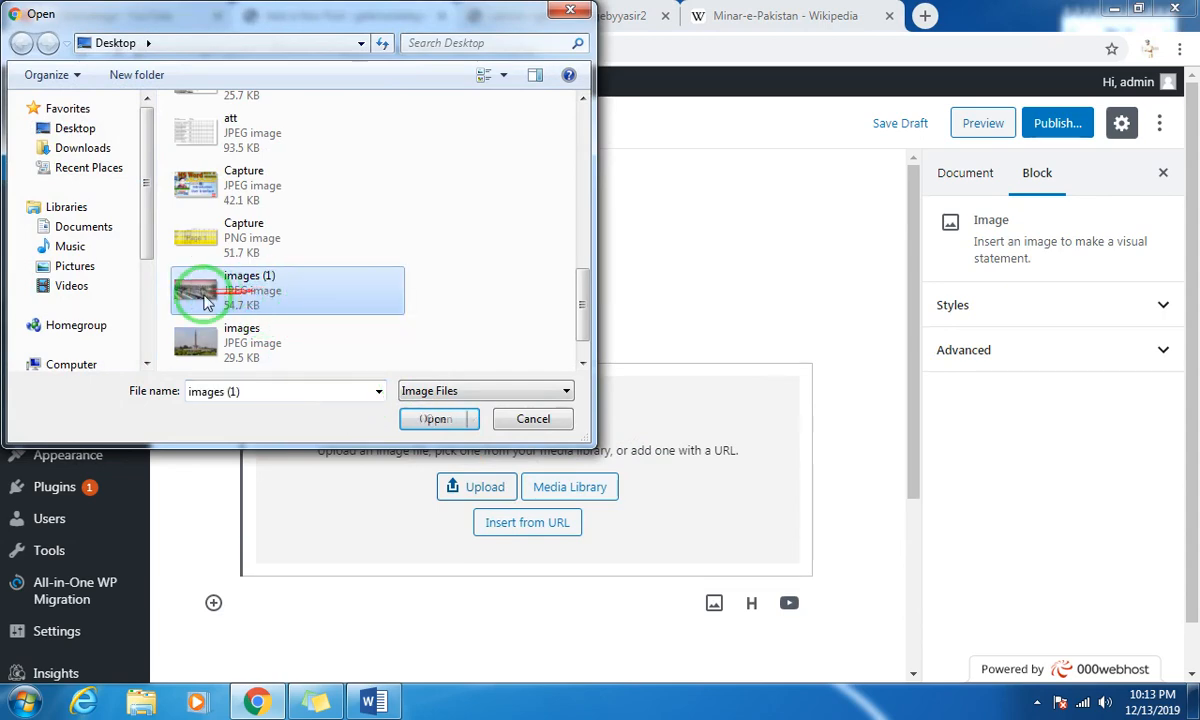
click(420, 420)
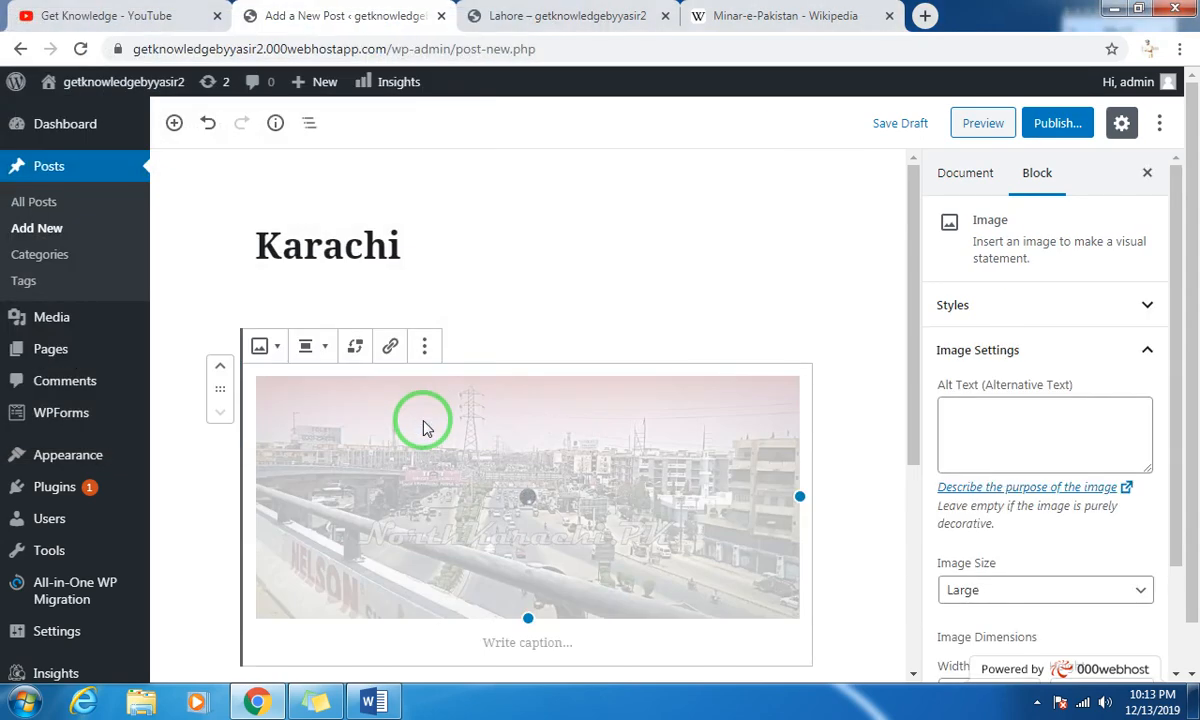
Give the uploaded Karachi picture the caption "abc".
scroll(423, 428, down, 3)
scroll(434, 390, up, 2)
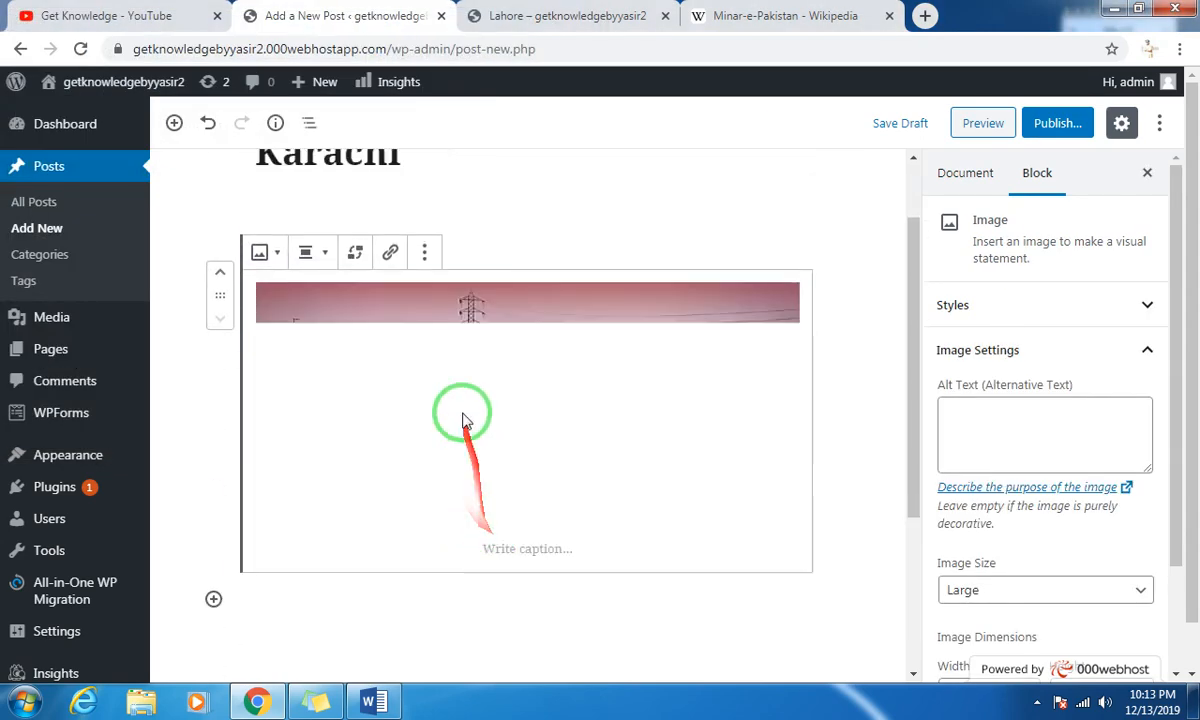
click(497, 552)
text(abc)
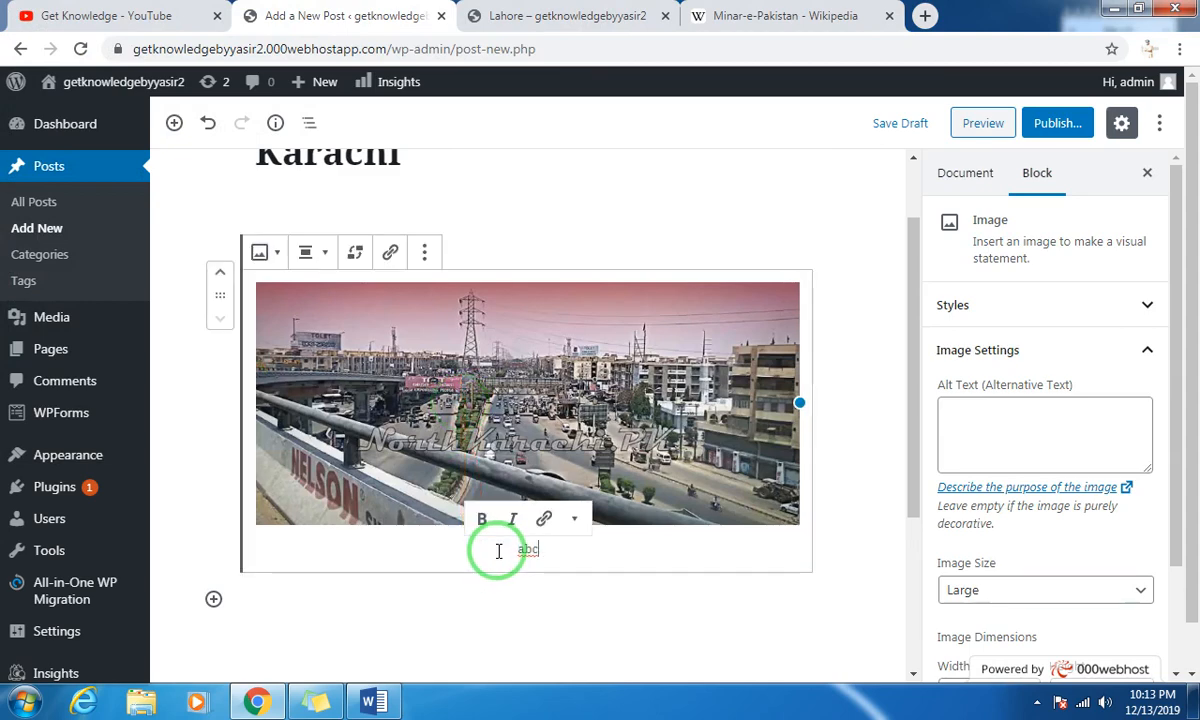
Add an empty paragraph block below the captioned picture.
scroll(498, 550, down, 3)
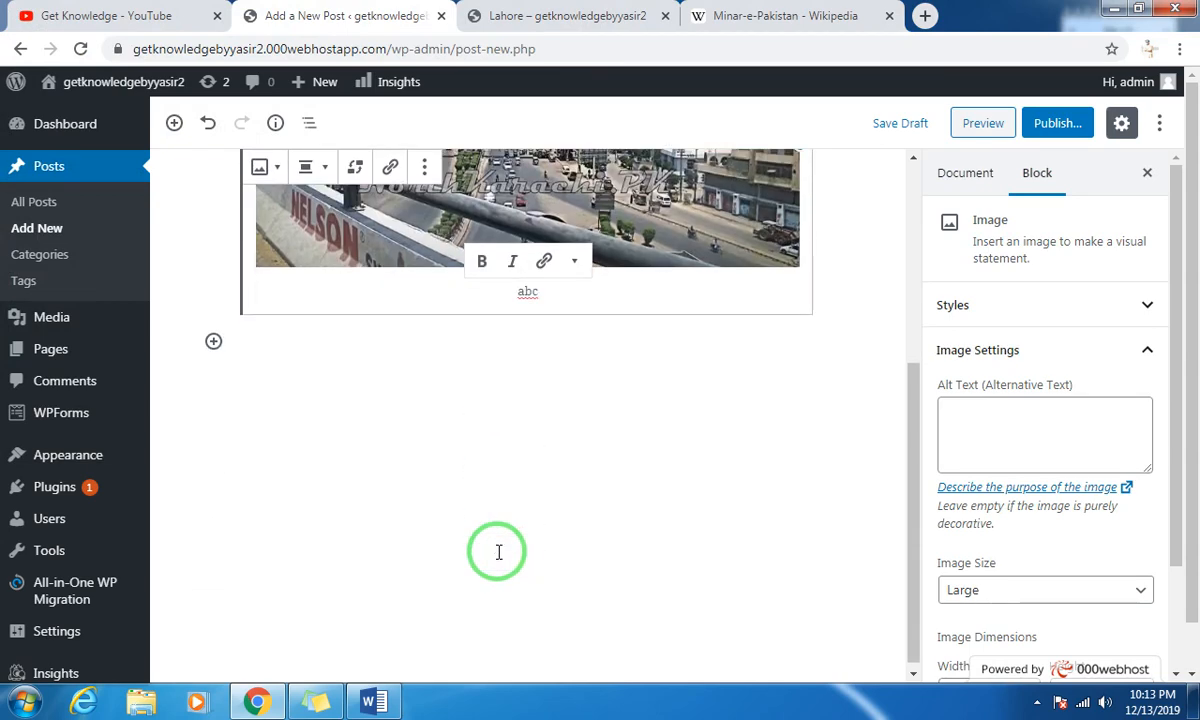
click(296, 348)
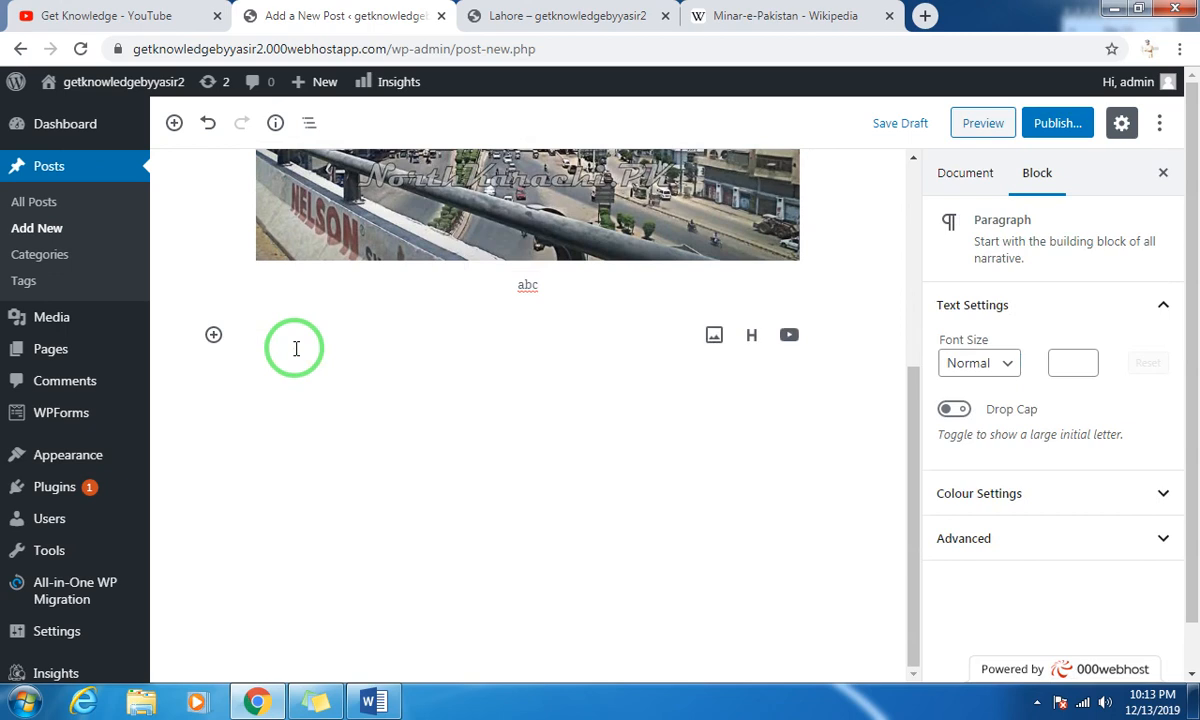
click(214, 335)
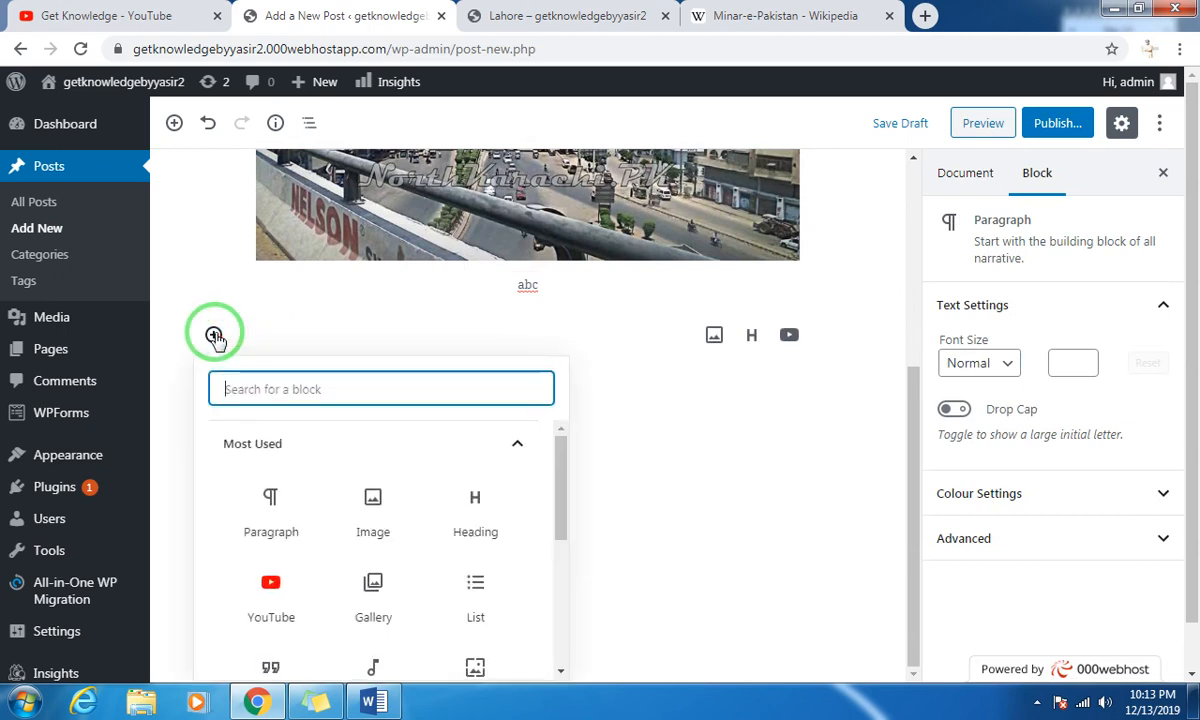
click(270, 530)
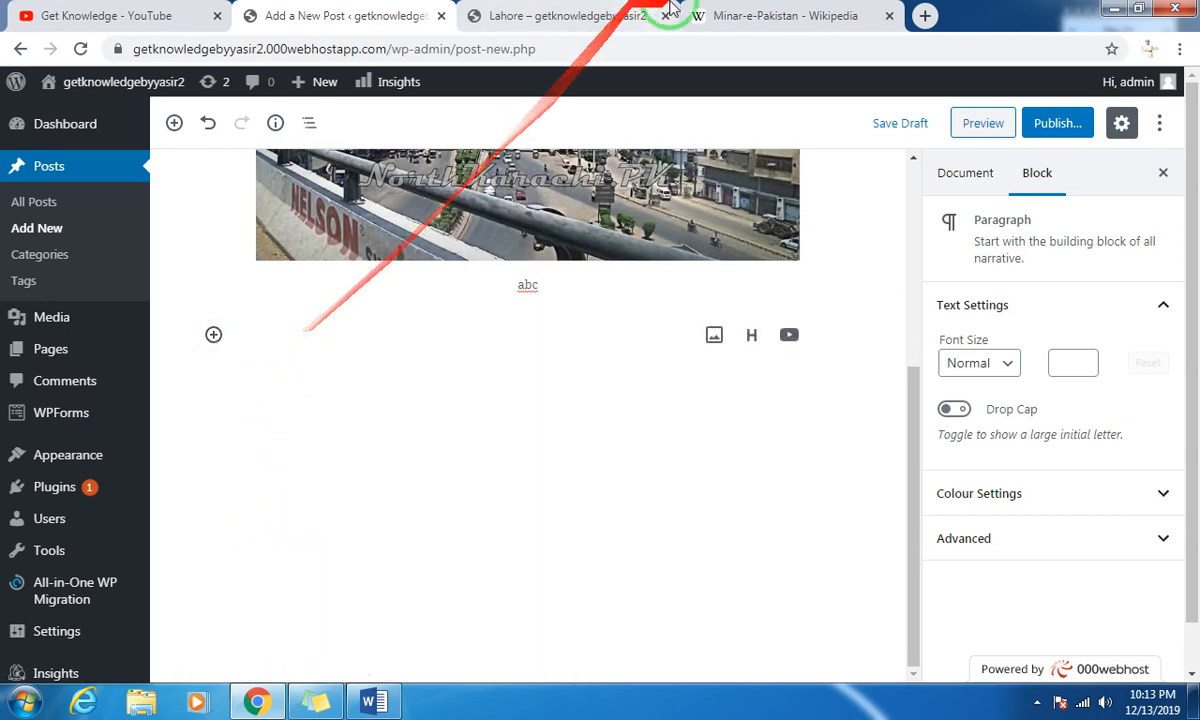
Load google.com in place of the Wikipedia page and search for "karachi about".
click(557, 15)
click(703, 16)
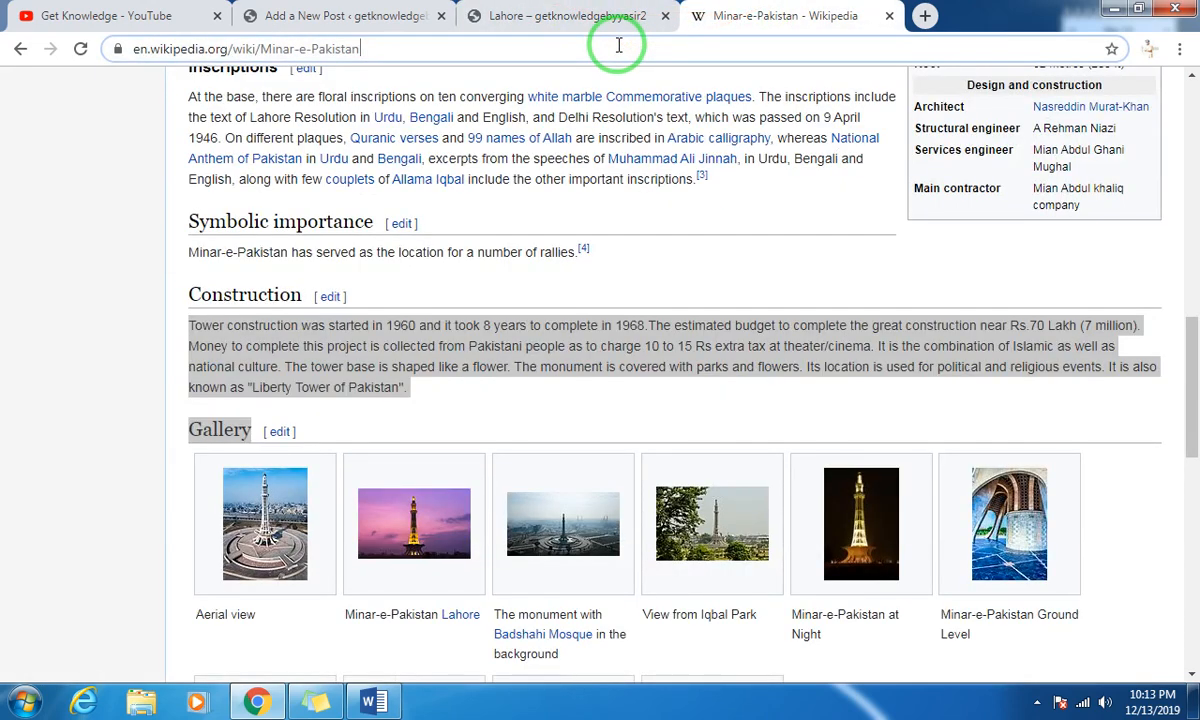
text(google.com)
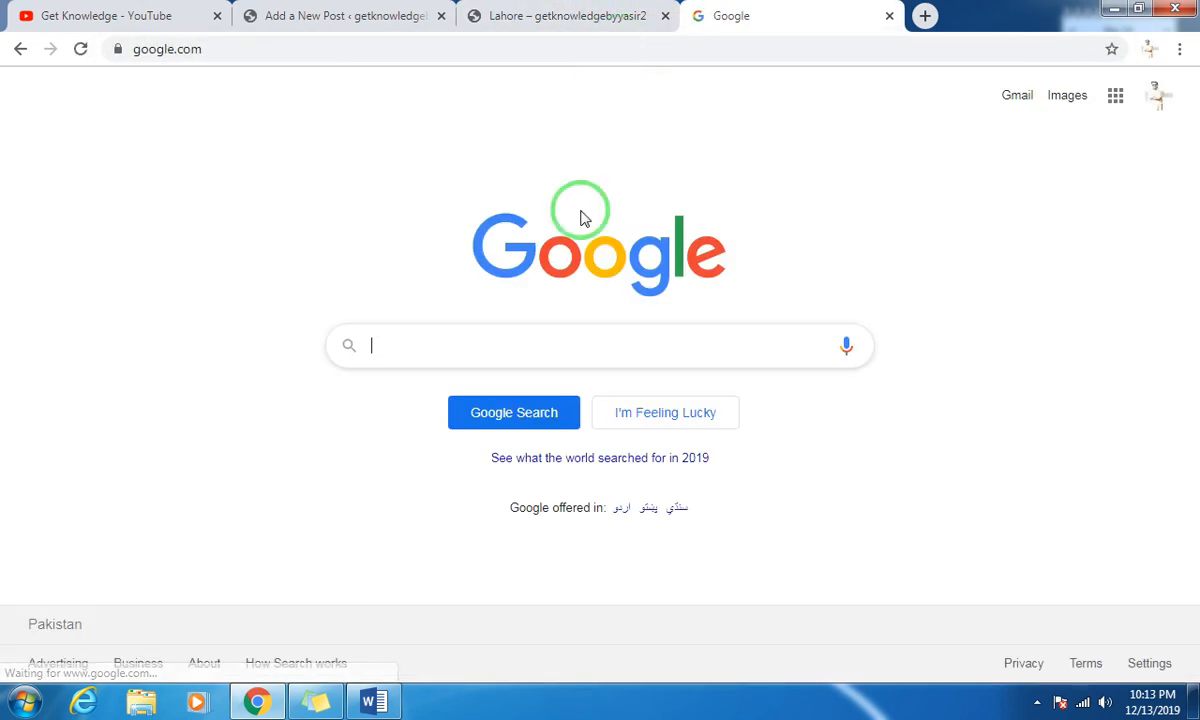
text(karachi )
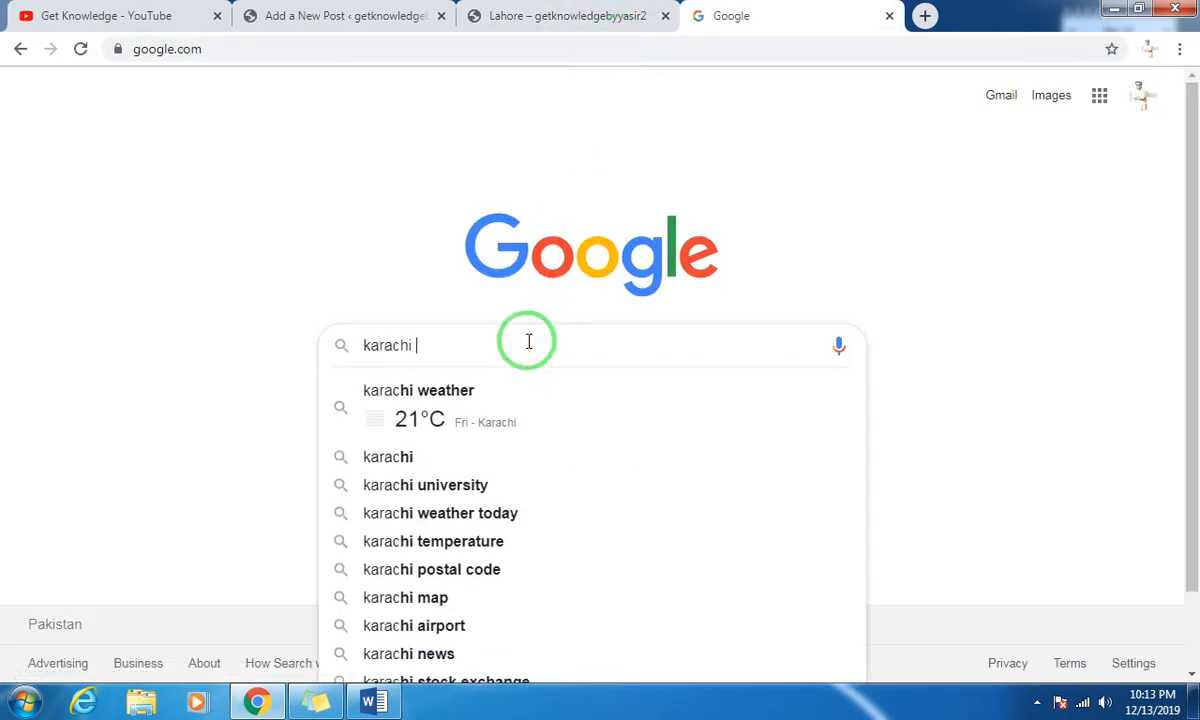
text(about)
key(Return)
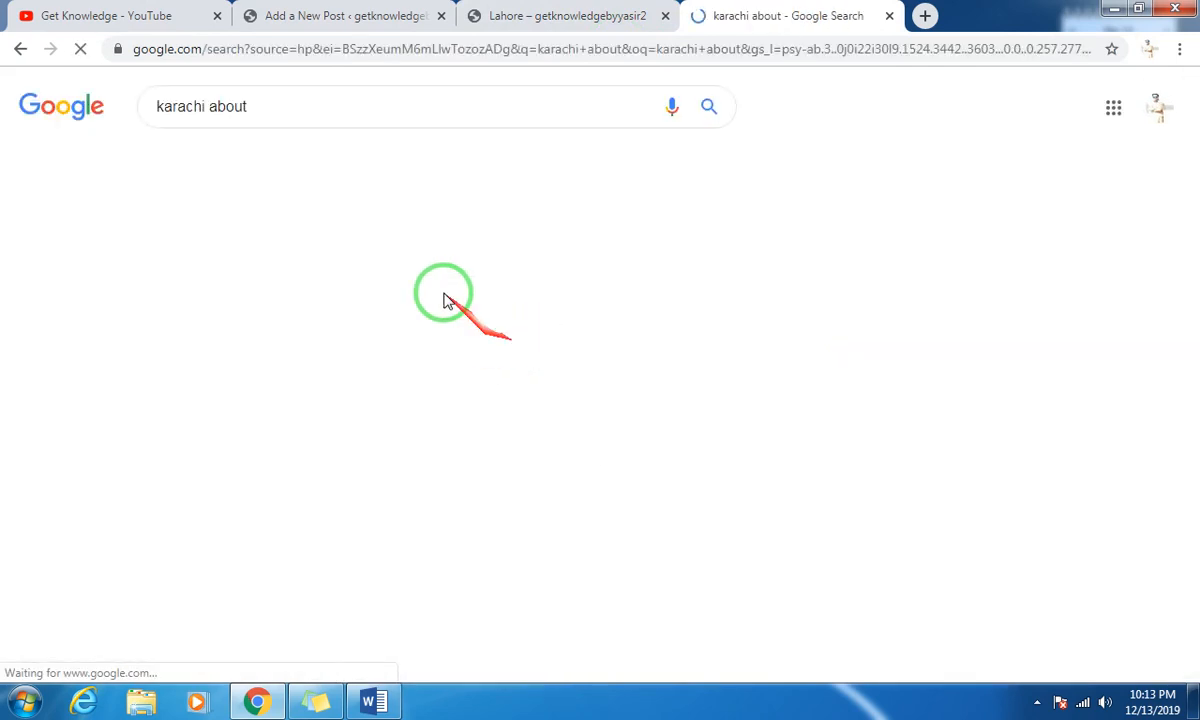
Copy the Karachi description from the search results into the post's empty paragraph and publish the post.
scroll(180, 205, down, 1)
drag(134, 188, 643, 235)
key(ctrl+c)
click(315, 16)
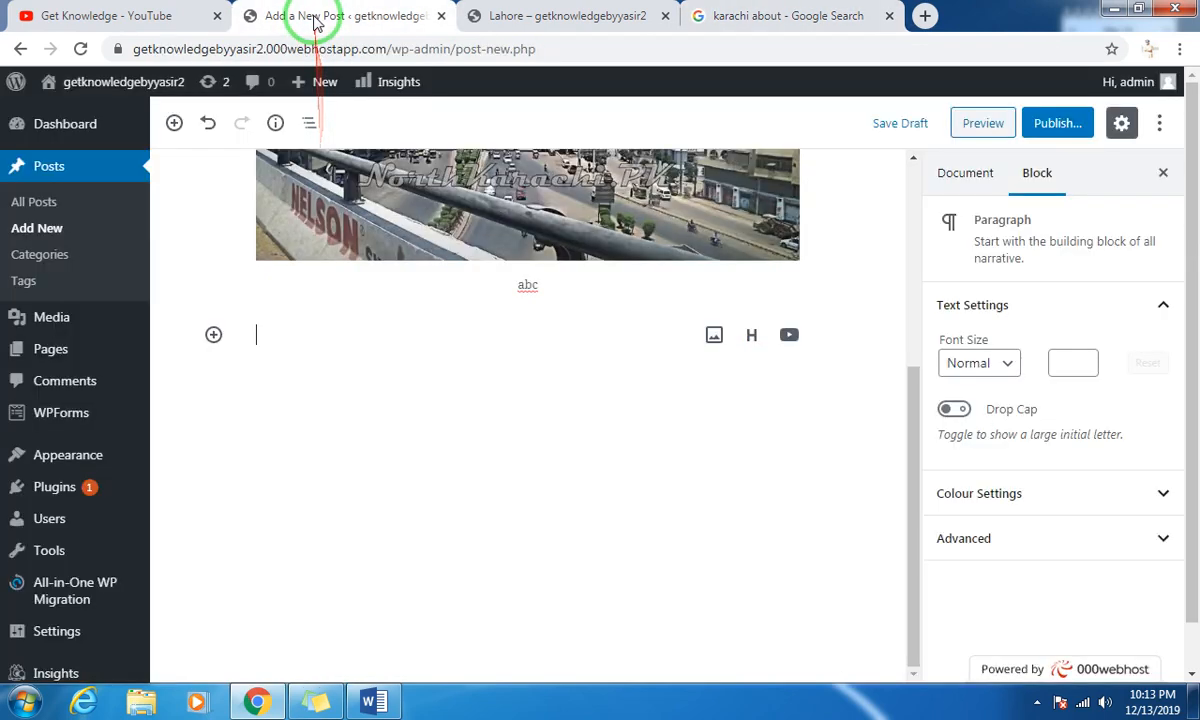
key(ctrl+v)
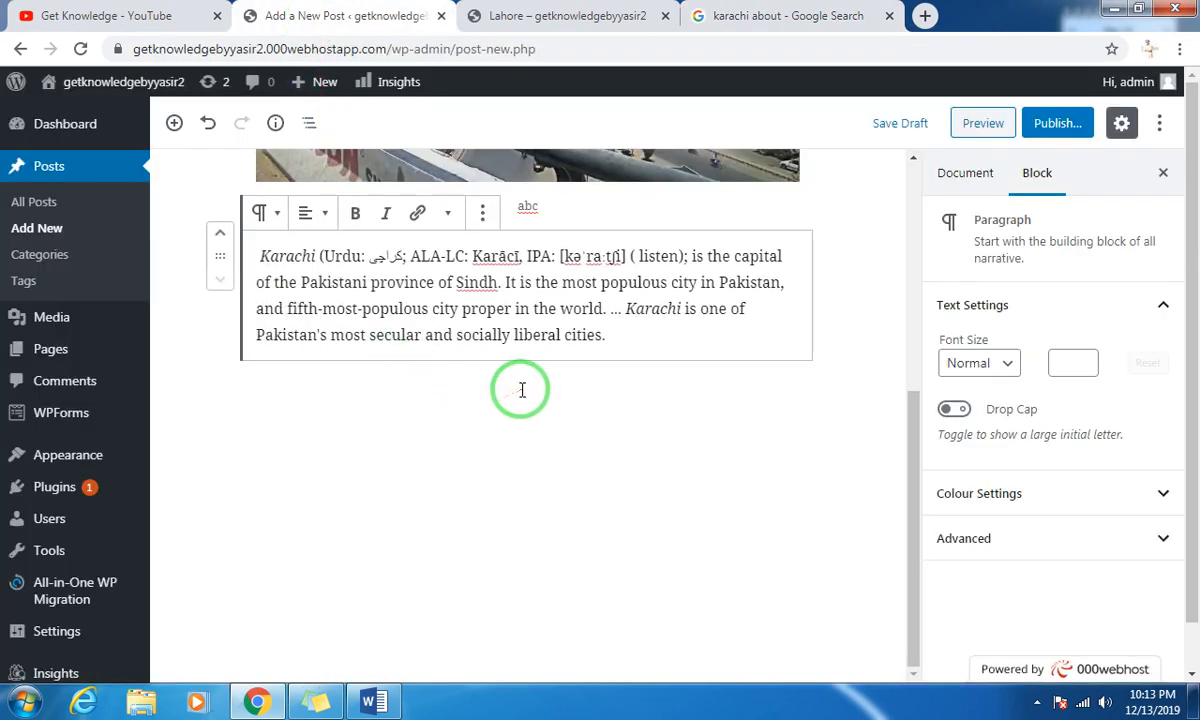
click(1048, 122)
click(1055, 124)
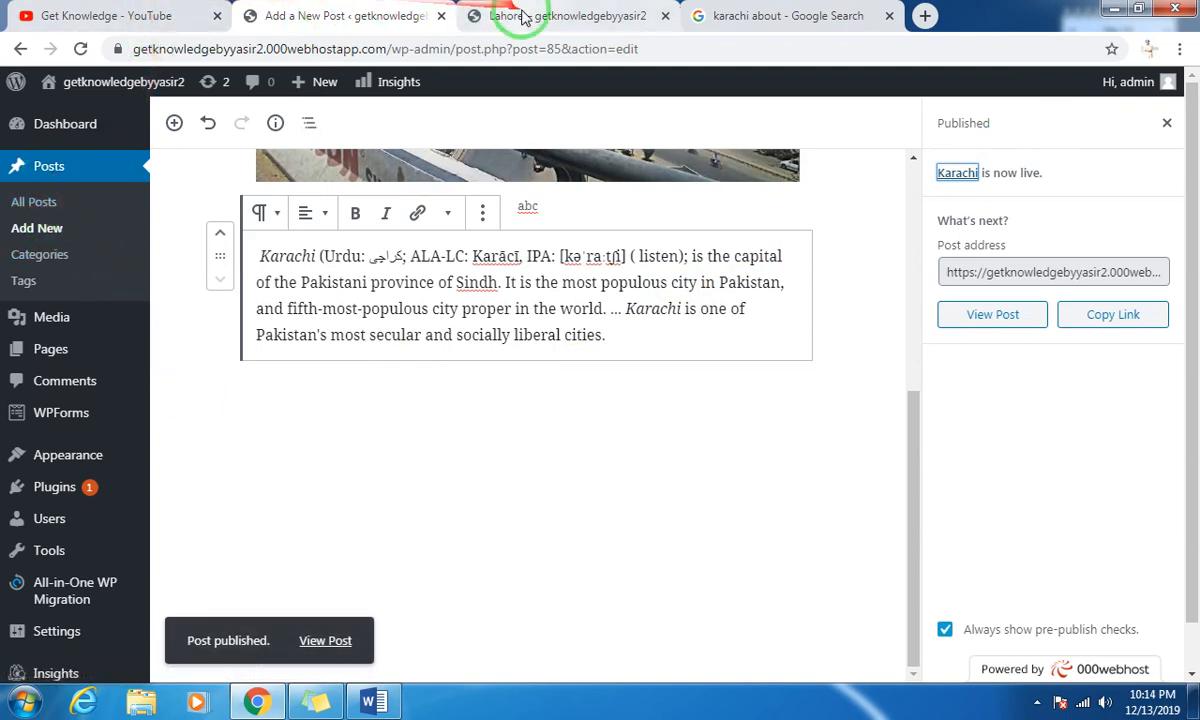
Reload the live Lahore category page and check whether the "Karachi" post is listed there.
click(490, 15)
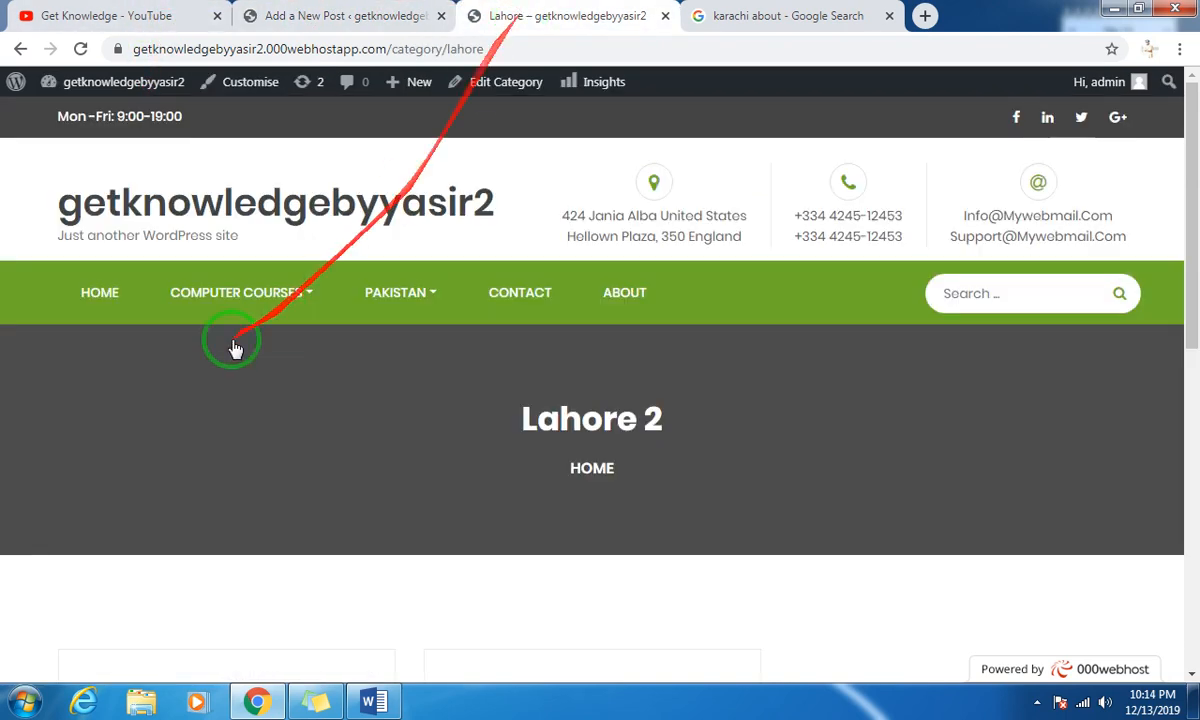
click(82, 49)
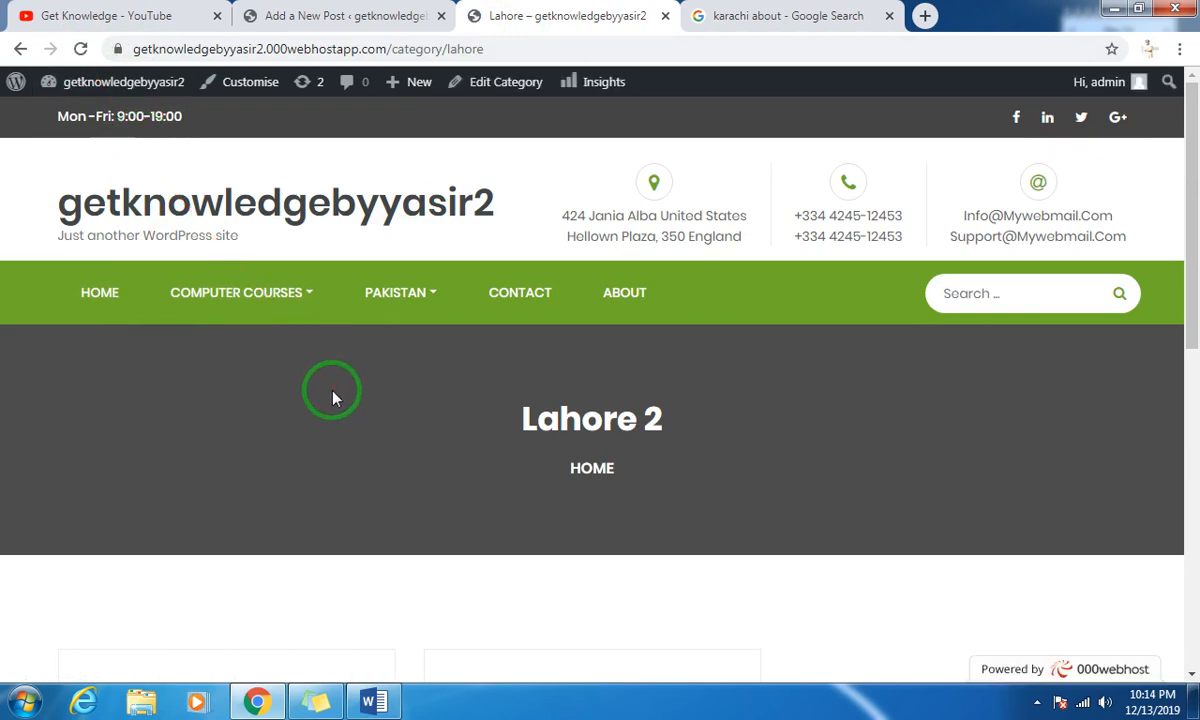
scroll(308, 386, down, 3)
scroll(300, 367, up, 3)
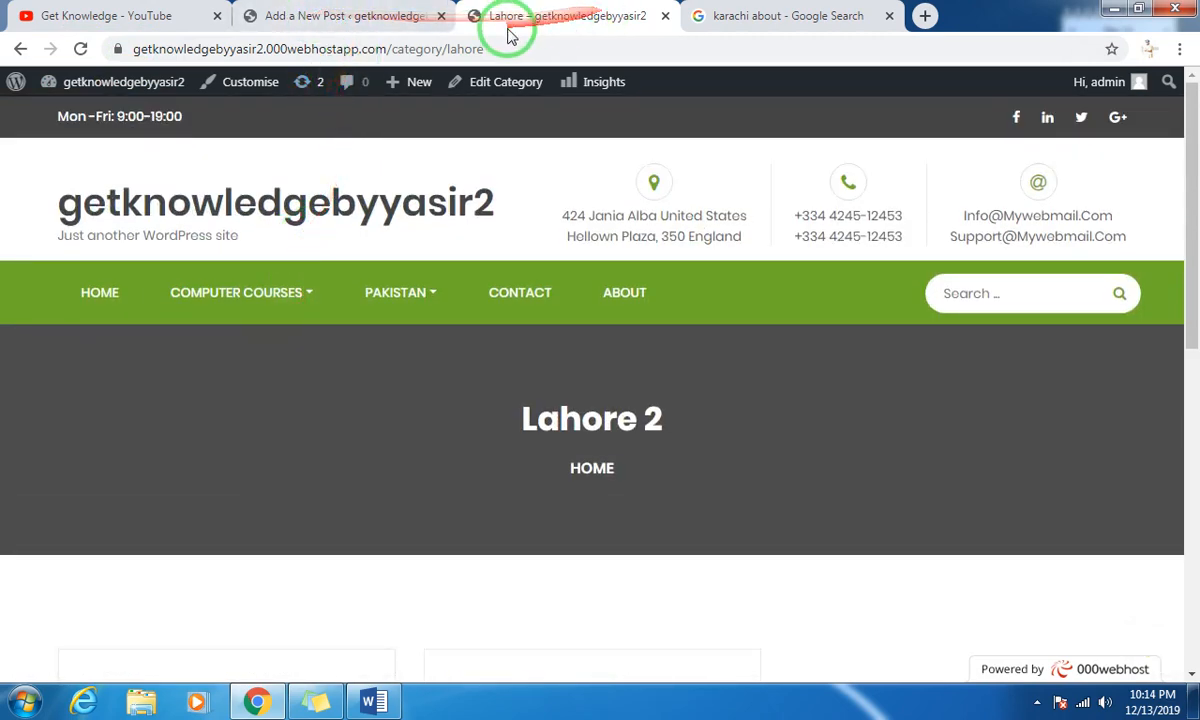
Quick-edit the "Karachi" post from the list of all posts, assign it the Karachi category and save the update.
click(270, 16)
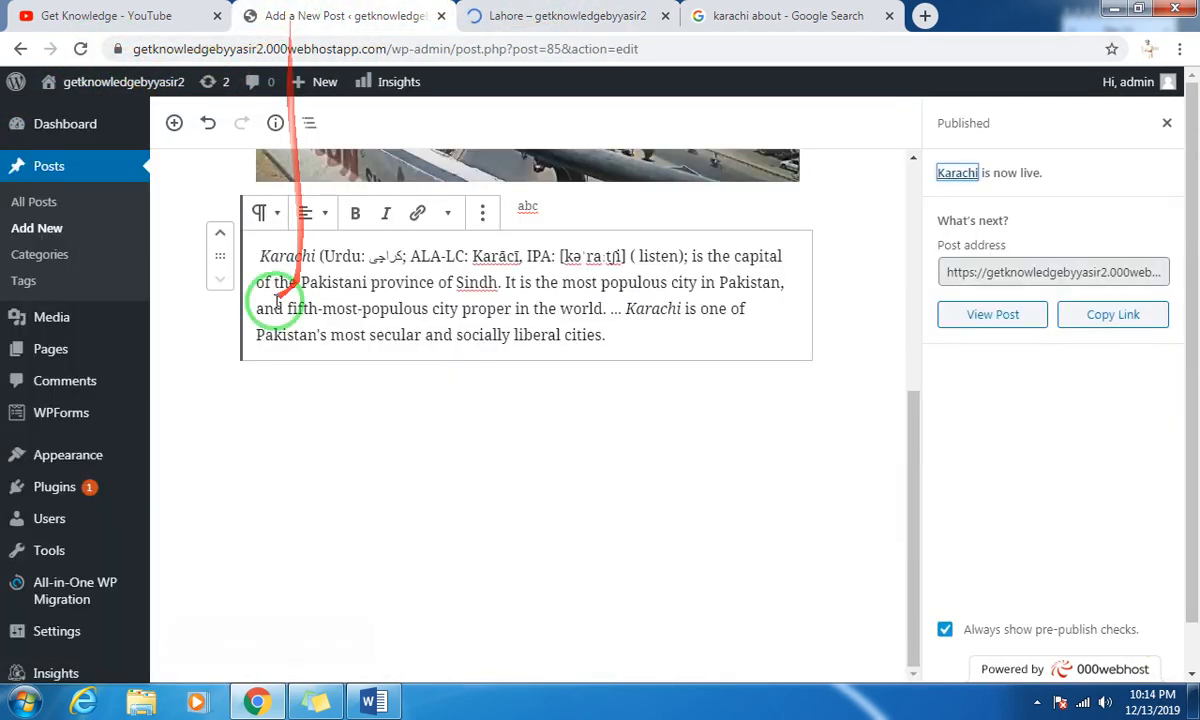
click(52, 232)
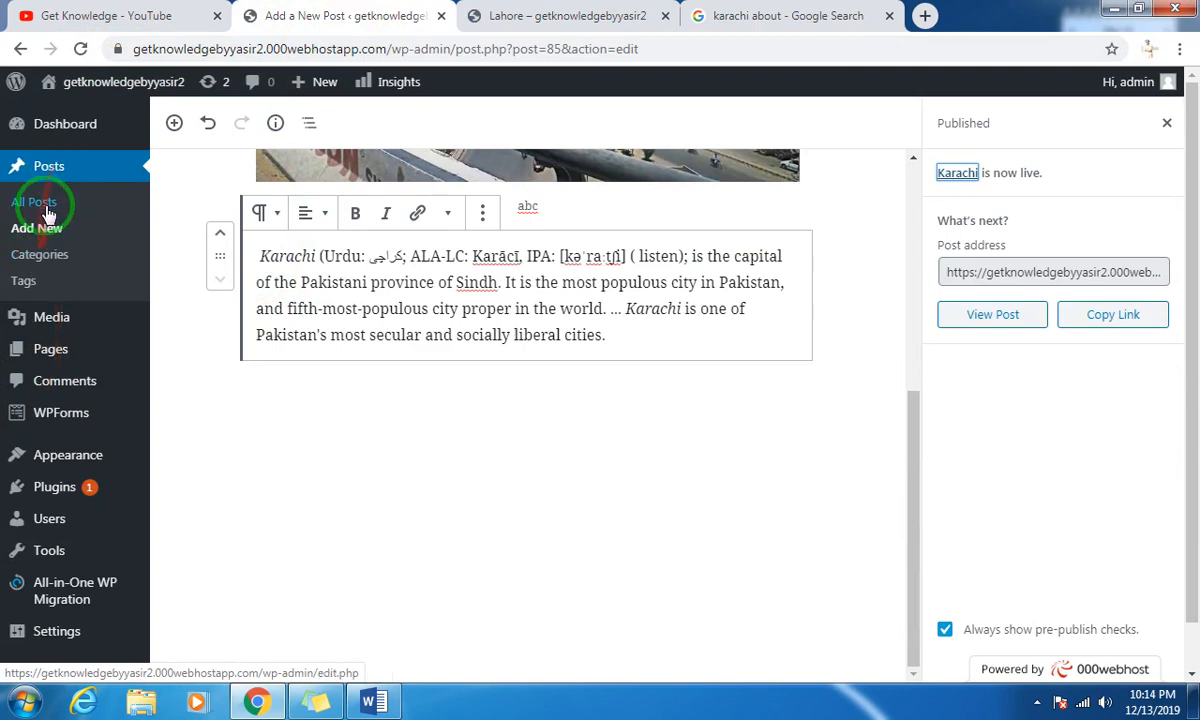
scroll(345, 450, down, 1)
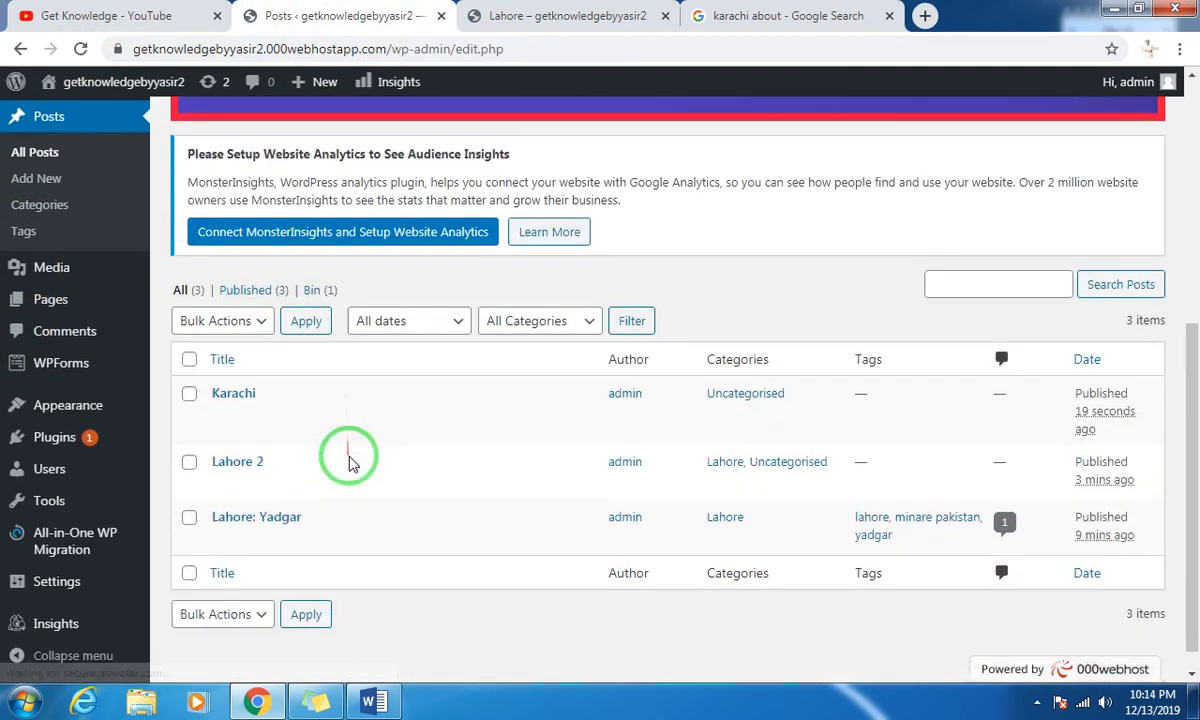
click(189, 367)
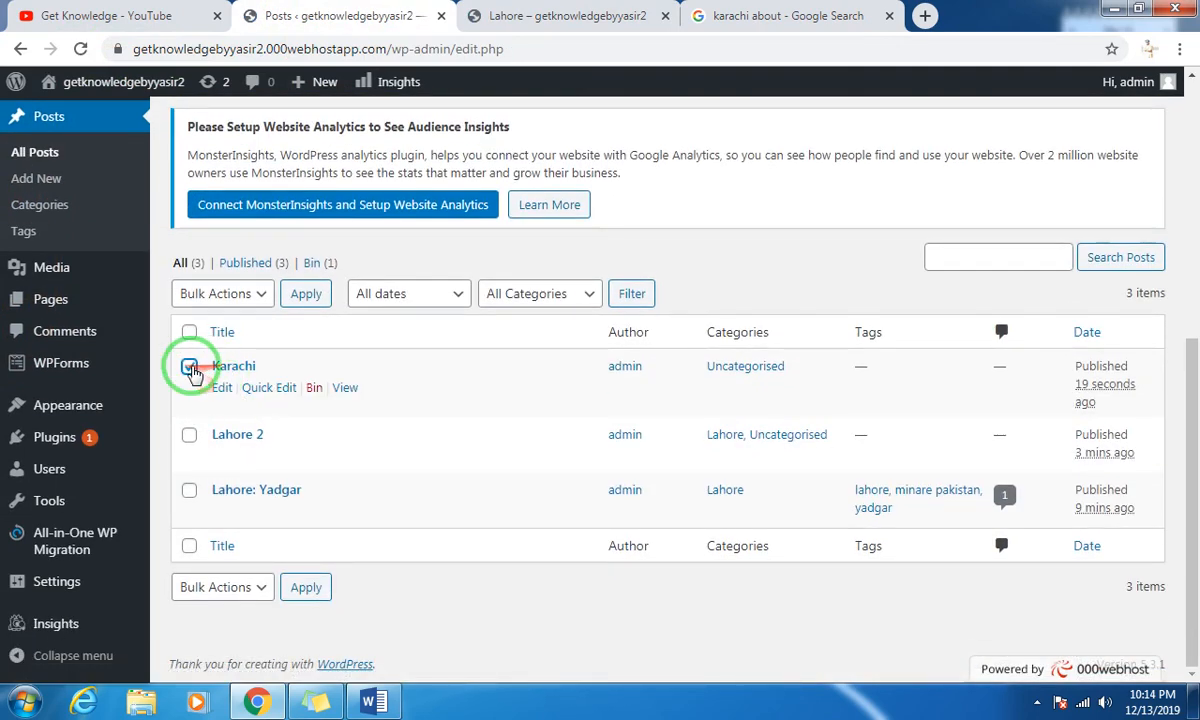
click(268, 392)
scroll(525, 444, down, 2)
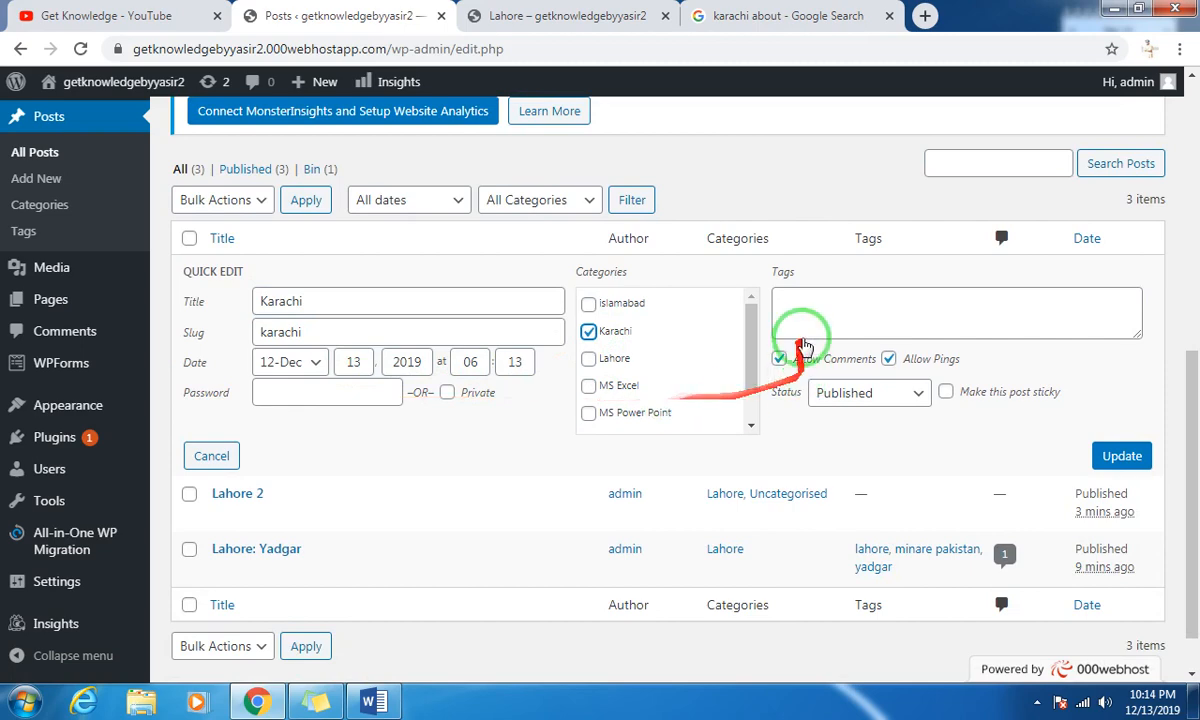
click(1122, 462)
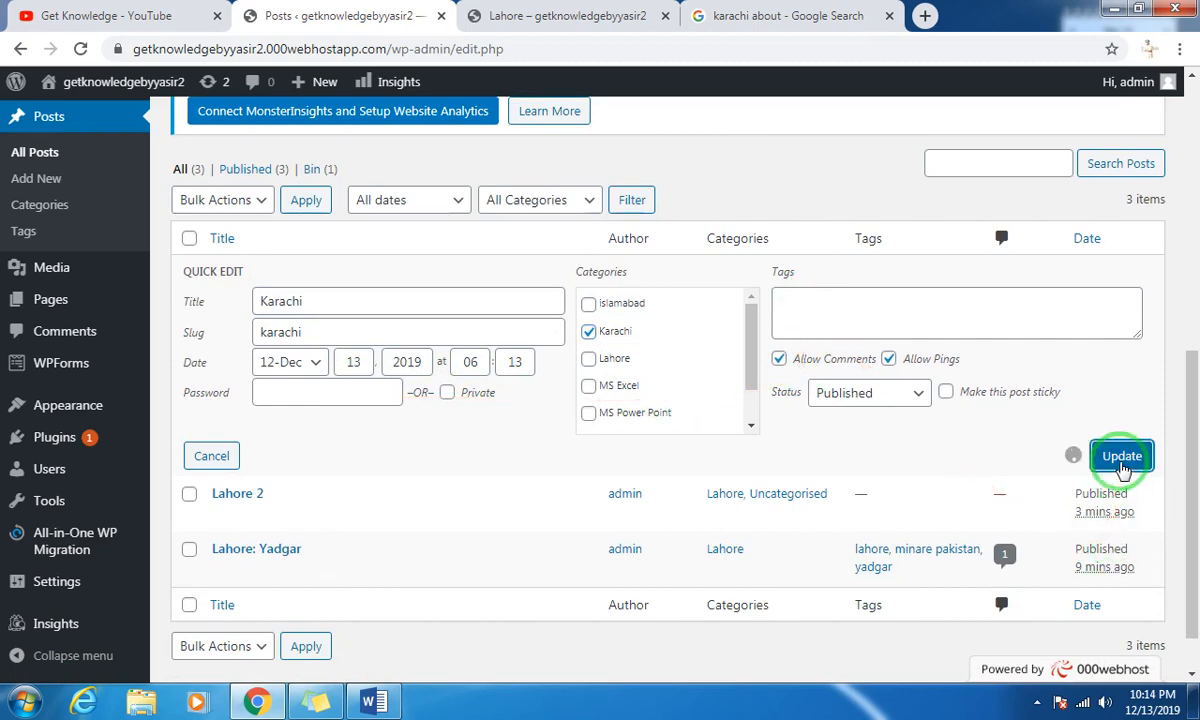
Review the live Lahore category page and open the Karachi category page under Pakistan.
click(548, 16)
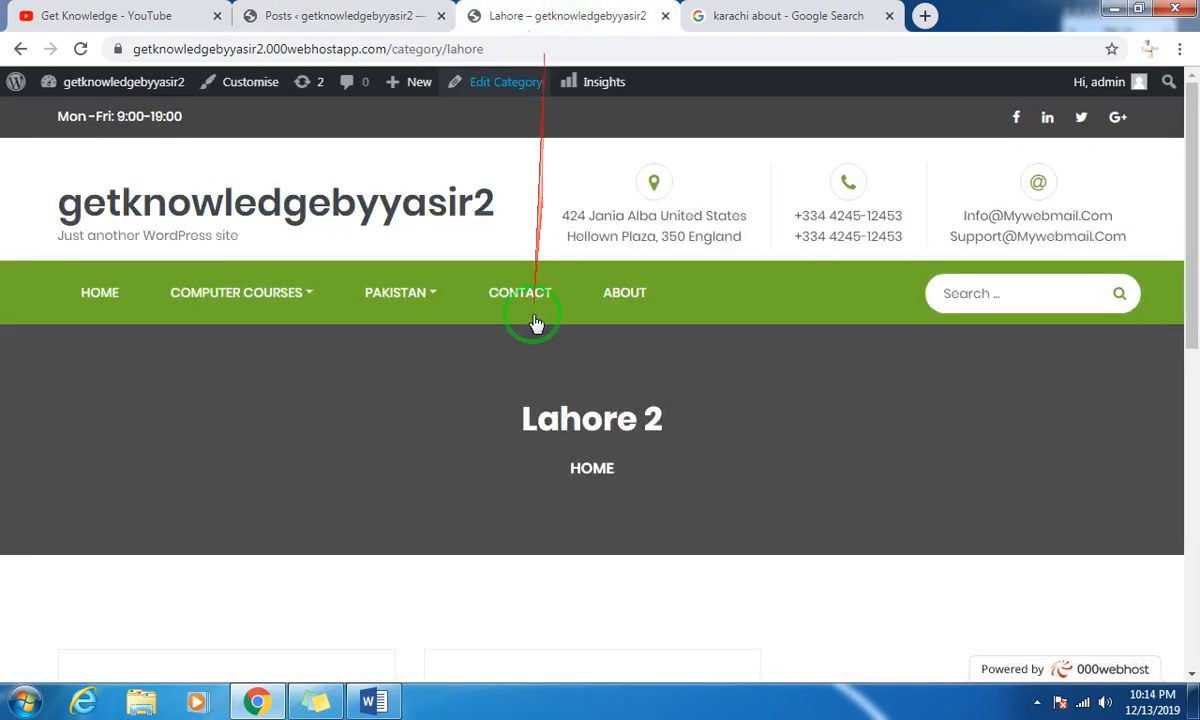
scroll(367, 313, down, 4)
scroll(420, 222, up, 2)
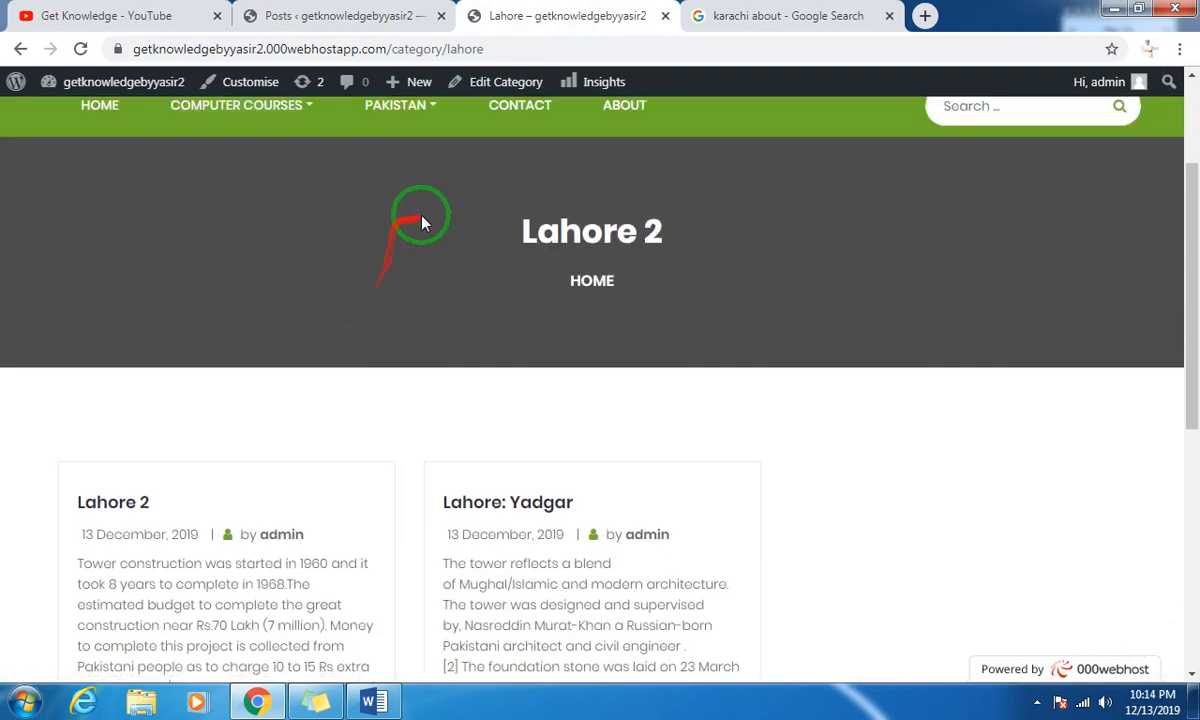
scroll(420, 222, up, 1)
mouse_move(410, 215)
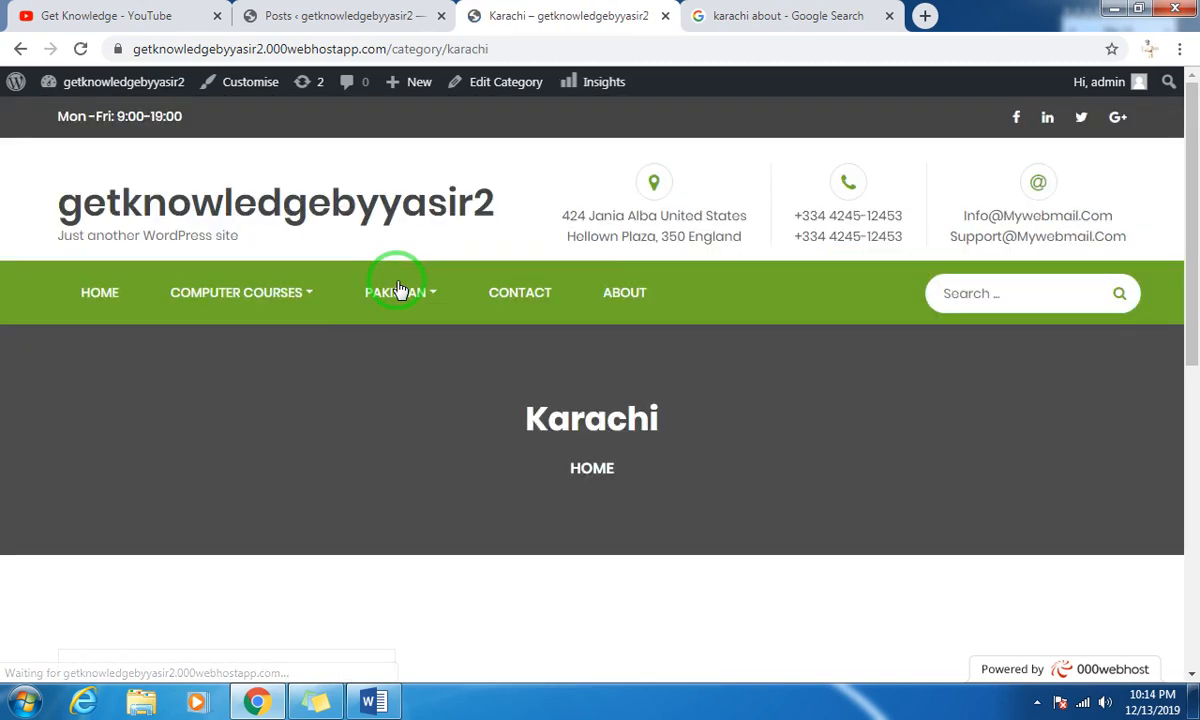
Open the live "Karachi" post from its category page, review its content and go to the site's home page.
scroll(397, 289, down, 4)
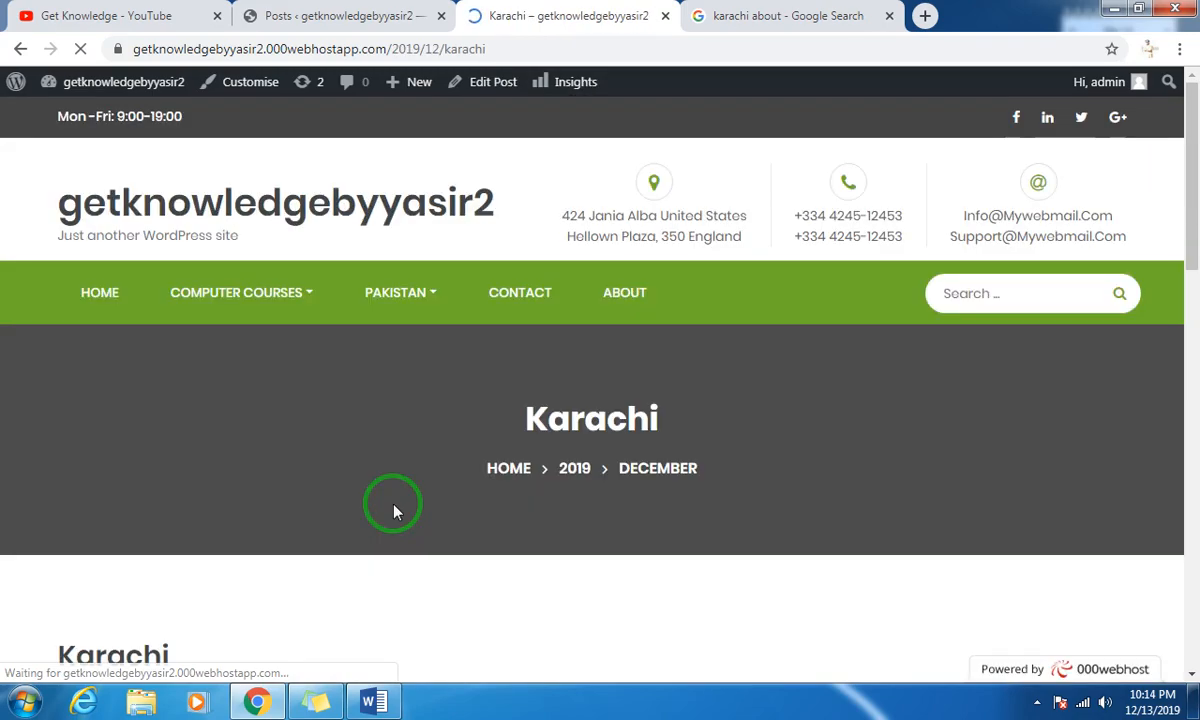
scroll(380, 505, down, 5)
scroll(378, 509, down, 4)
scroll(378, 509, up, 10)
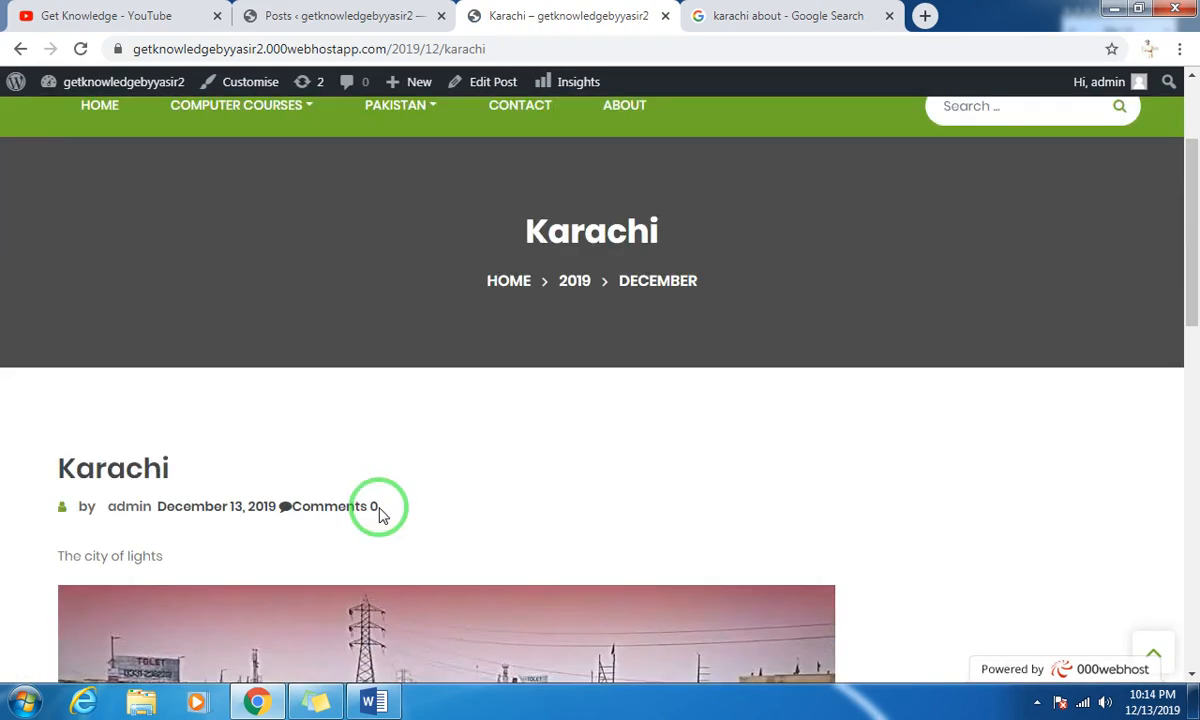
click(80, 300)
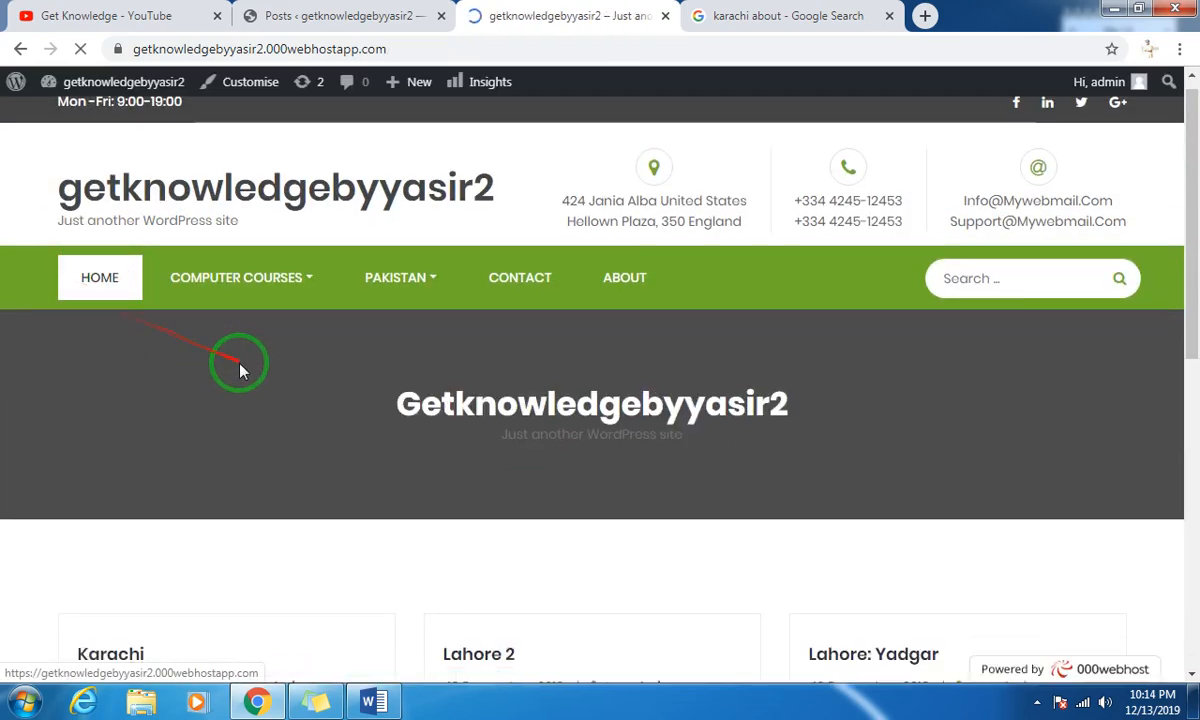
Review the Karachi and Lahore post cards on the live site's home page.
scroll(210, 356, down, 5)
scroll(118, 305, up, 2)
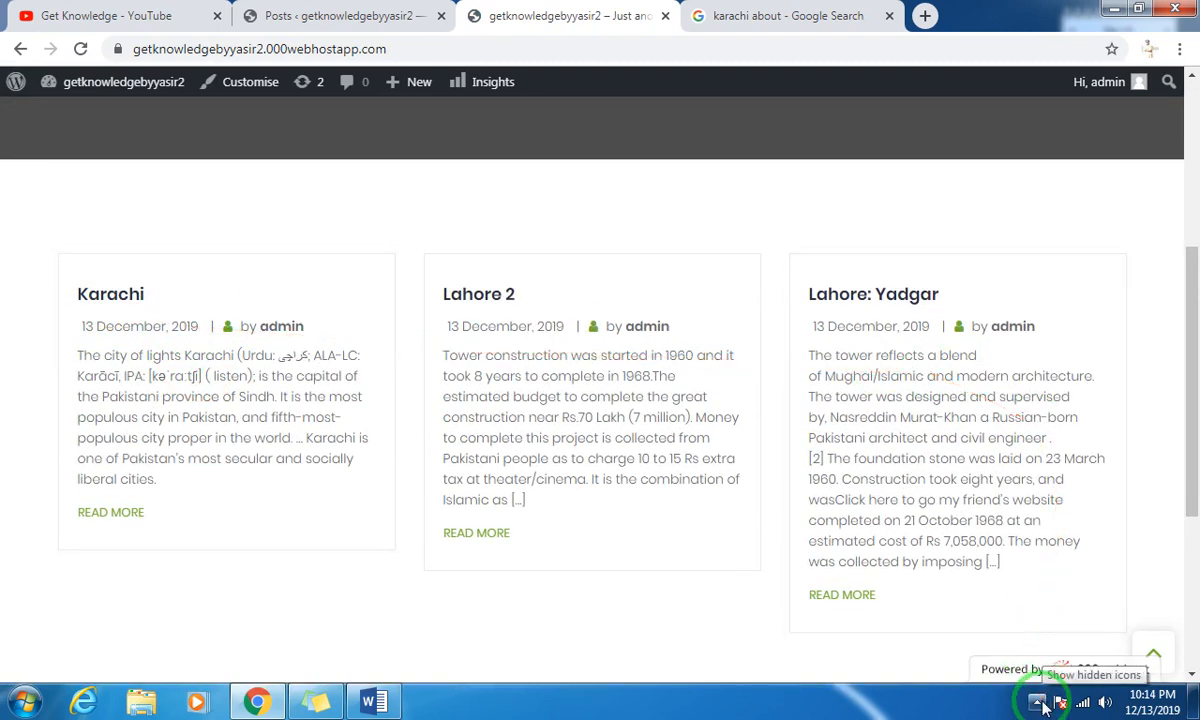
Return to the list of all posts in the WordPress admin and filter it by the Karachi category.
click(345, 15)
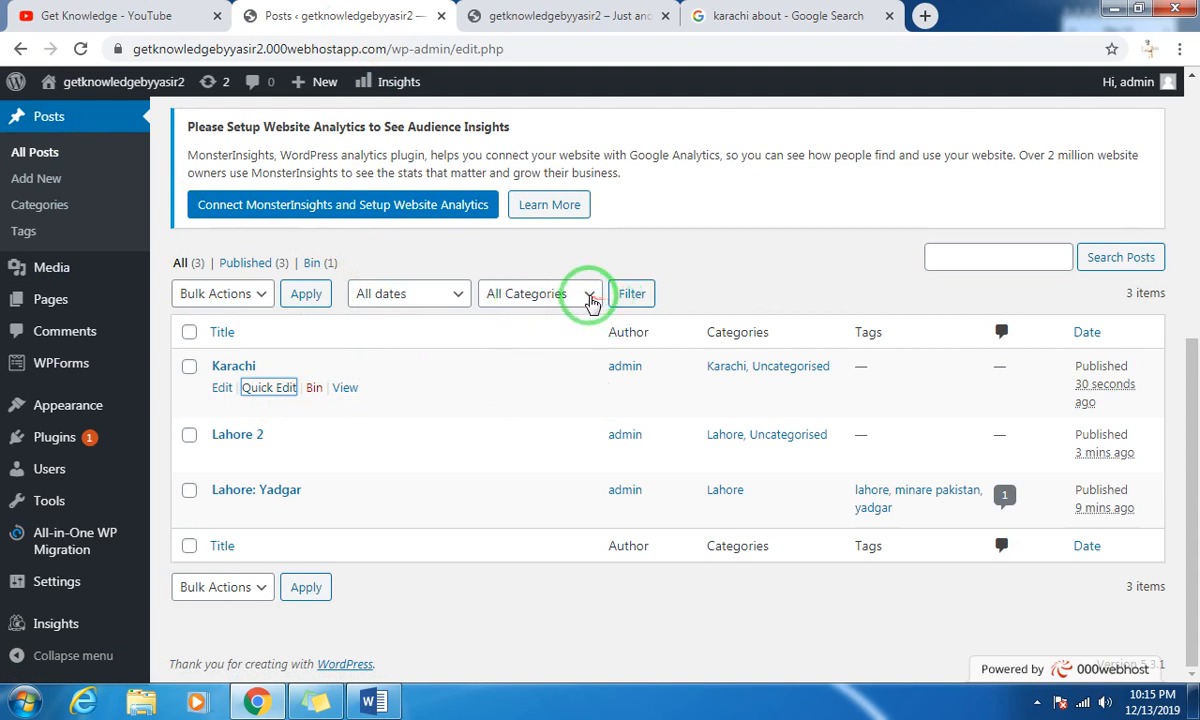
click(585, 293)
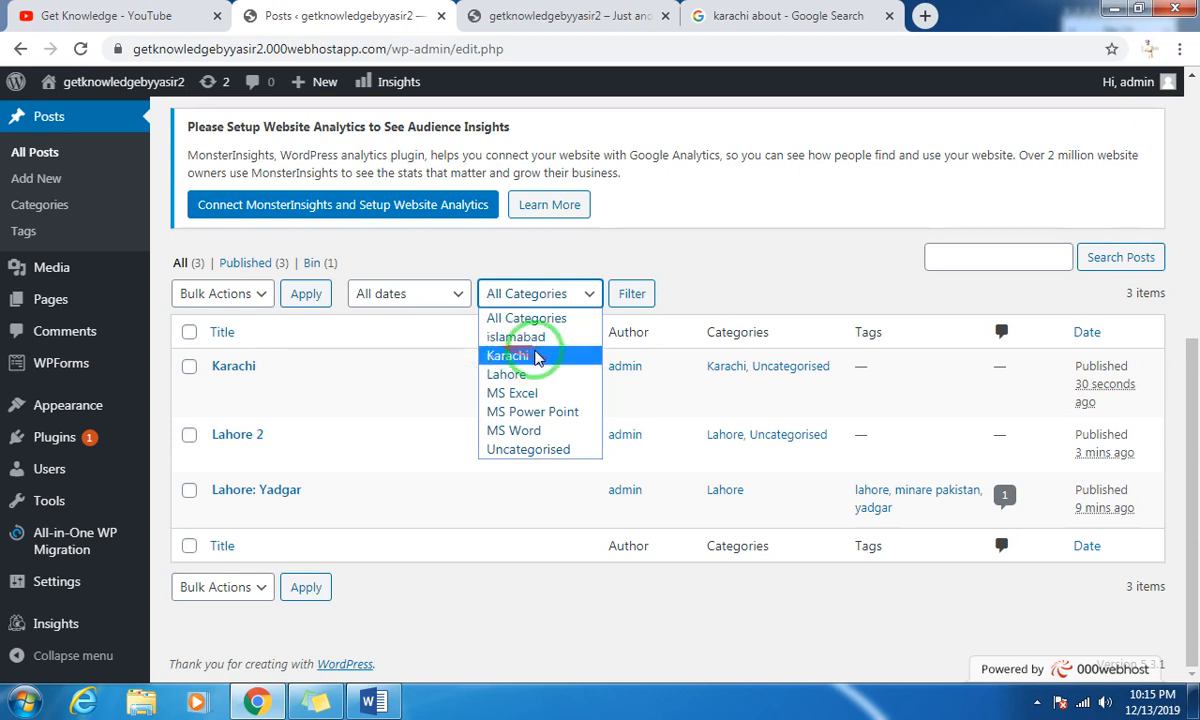
click(537, 356)
click(630, 300)
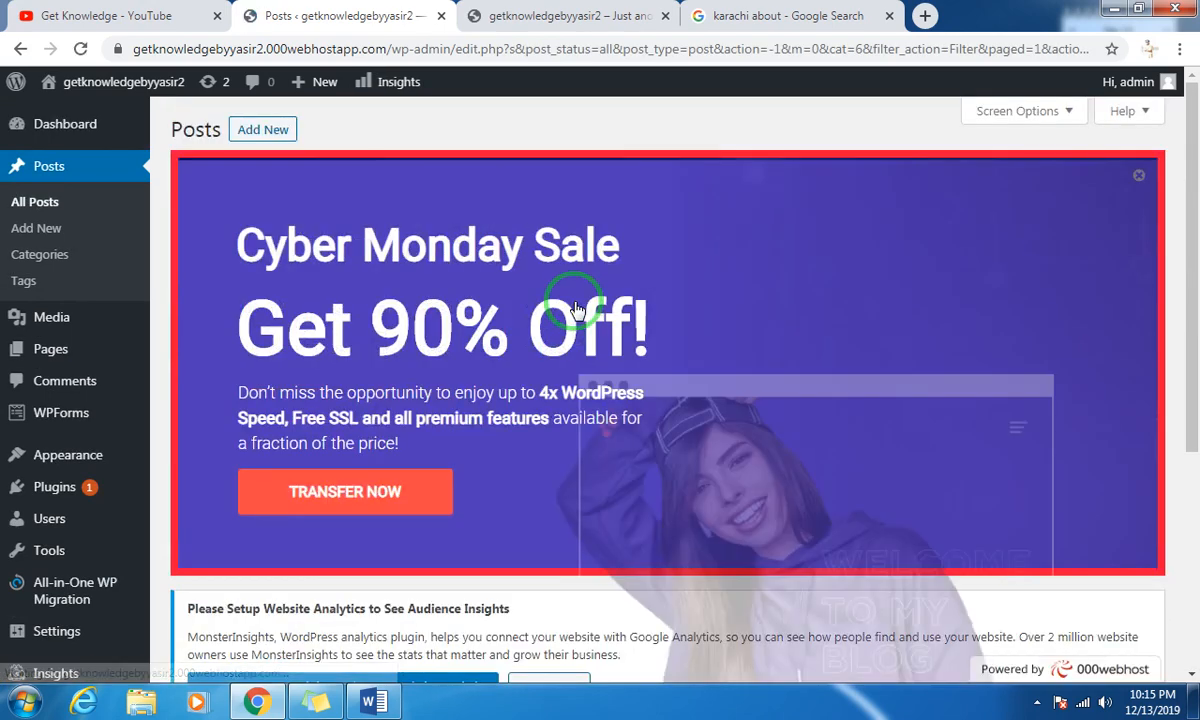
scroll(577, 310, down, 3)
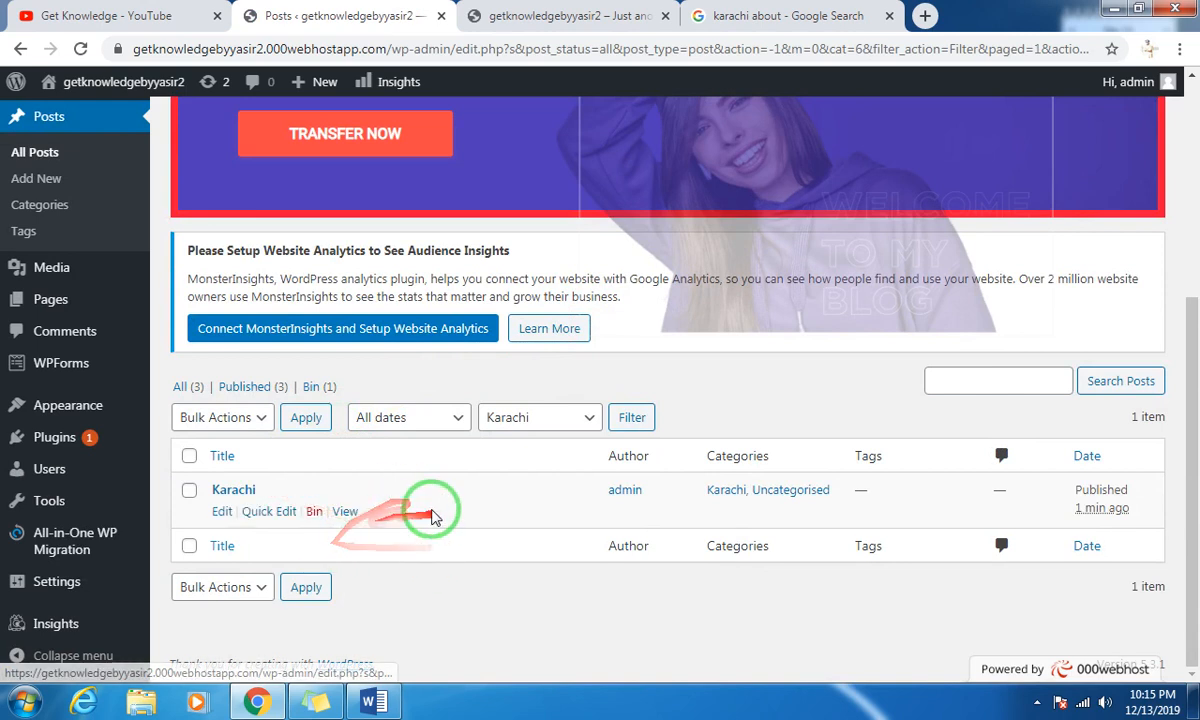
Set the posts list's category filter selection back to All Categories.
click(578, 420)
click(510, 441)
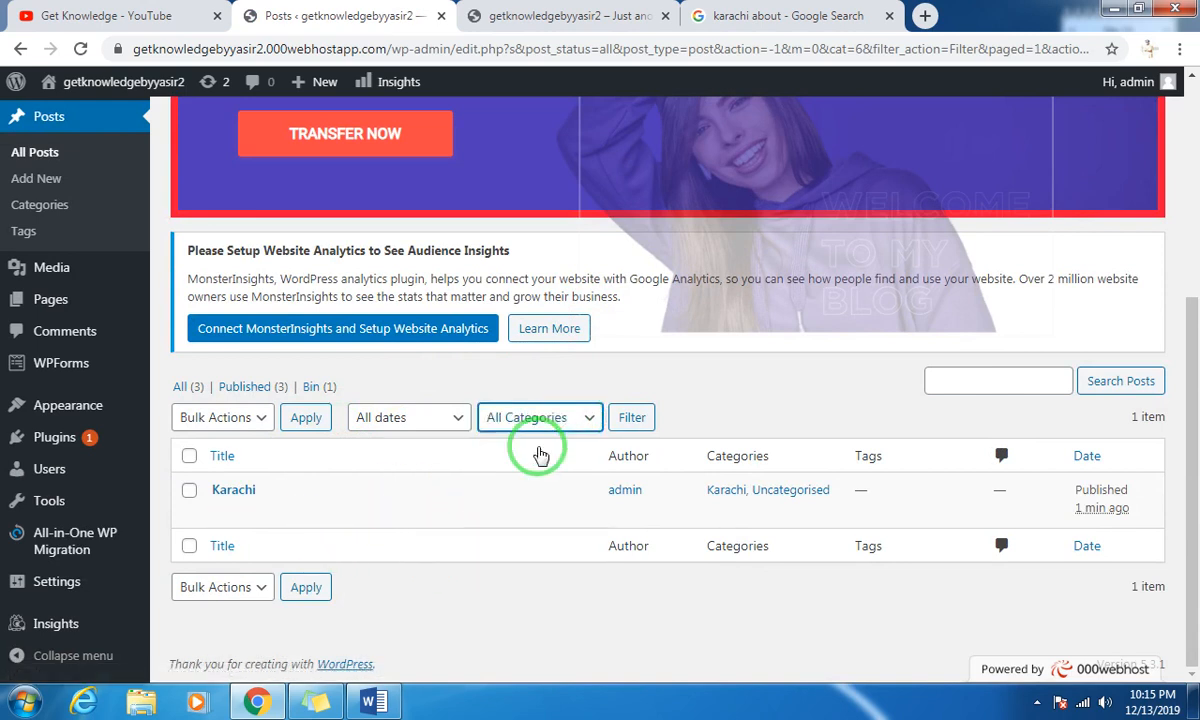
mouse_move(540, 455)
mouse_down()
mouse_move(600, 410)
mouse_move(442, 509)
mouse_move(410, 552)
mouse_move(812, 420)
mouse_up()
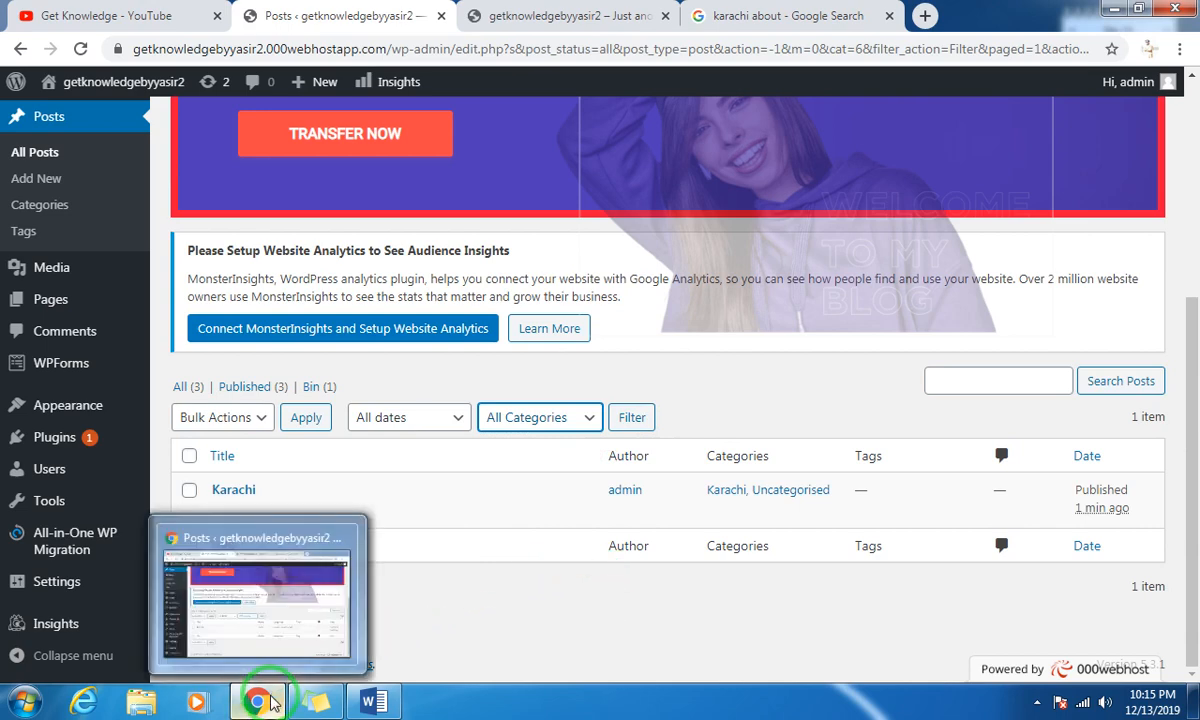
Switch to the Get Knowledge channel page on YouTube.
click(143, 10)
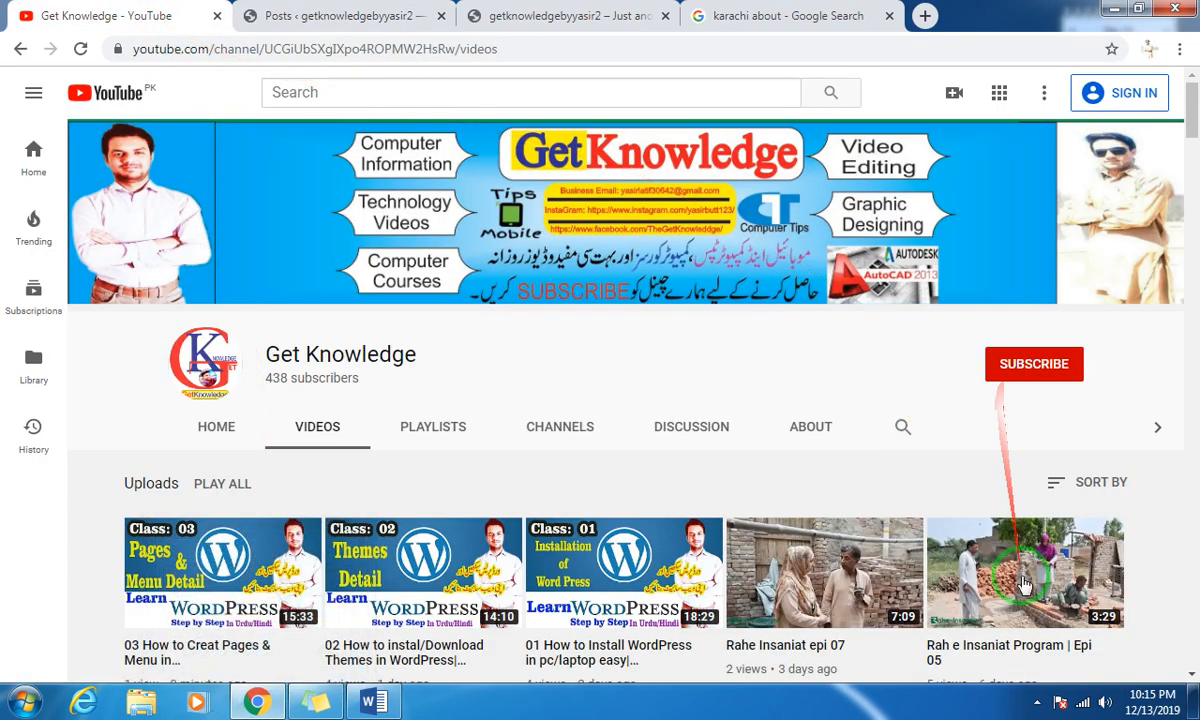